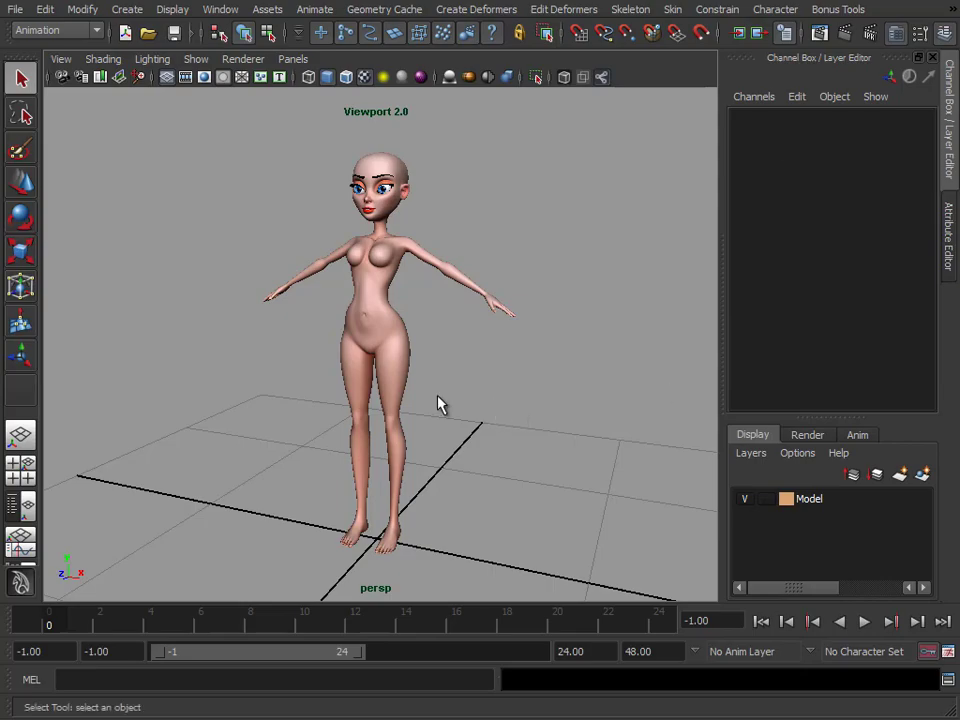
pyautogui.moveTo(435, 315)
pyautogui.keyDown('alt'); pyautogui.mouseDown()
pyautogui.moveTo(559, 302)
pyautogui.moveTo(242, 317)
pyautogui.moveTo(452, 307)
pyautogui.mouseUp(); pyautogui.keyUp('alt')
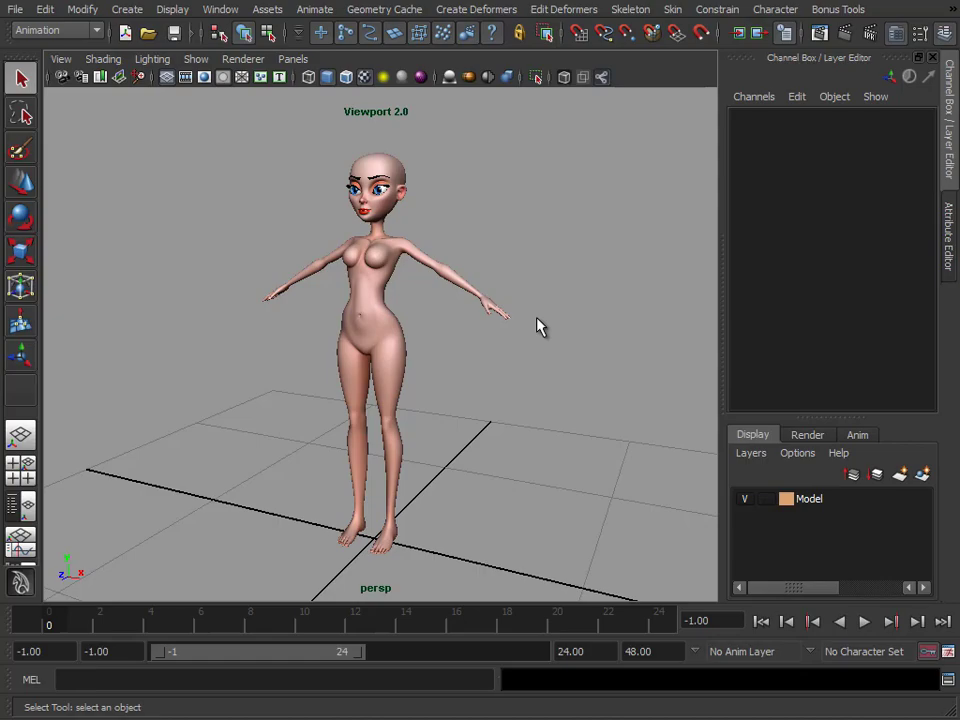
pyautogui.keyDown('alt'); pyautogui.moveTo(560, 494); pyautogui.dragTo(491, 369); pyautogui.keyUp('alt')
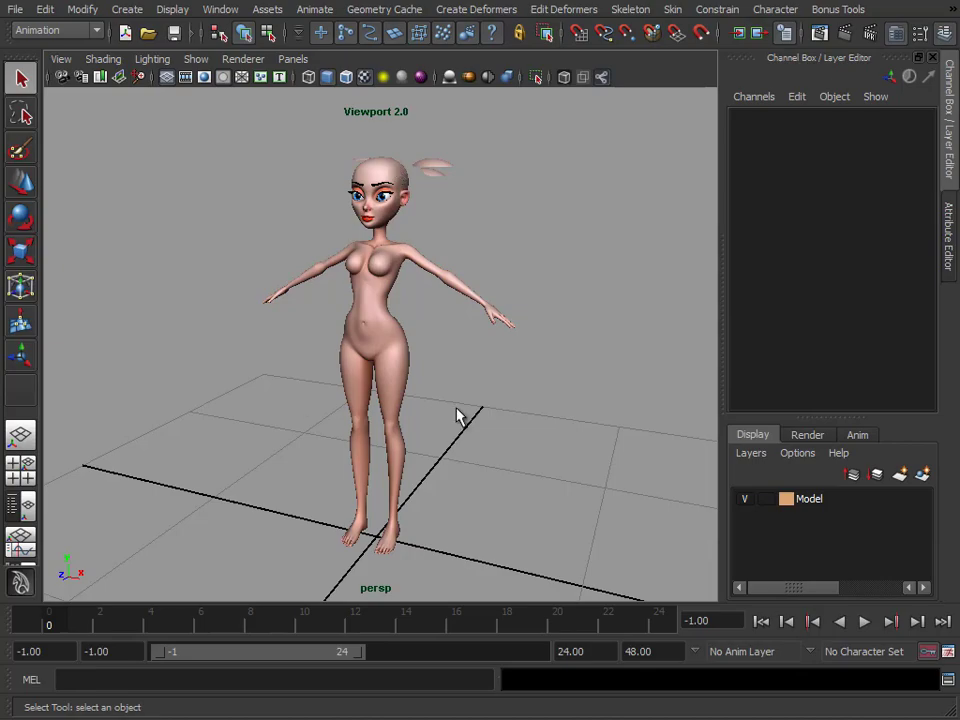
pyautogui.click(380, 360)
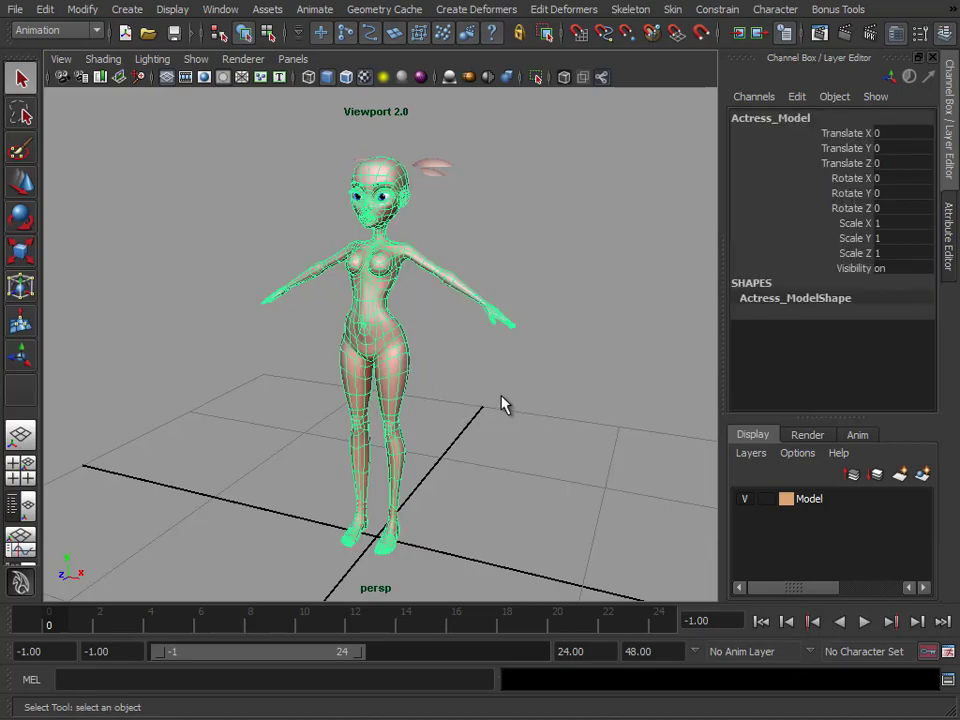
pyautogui.click(565, 388)
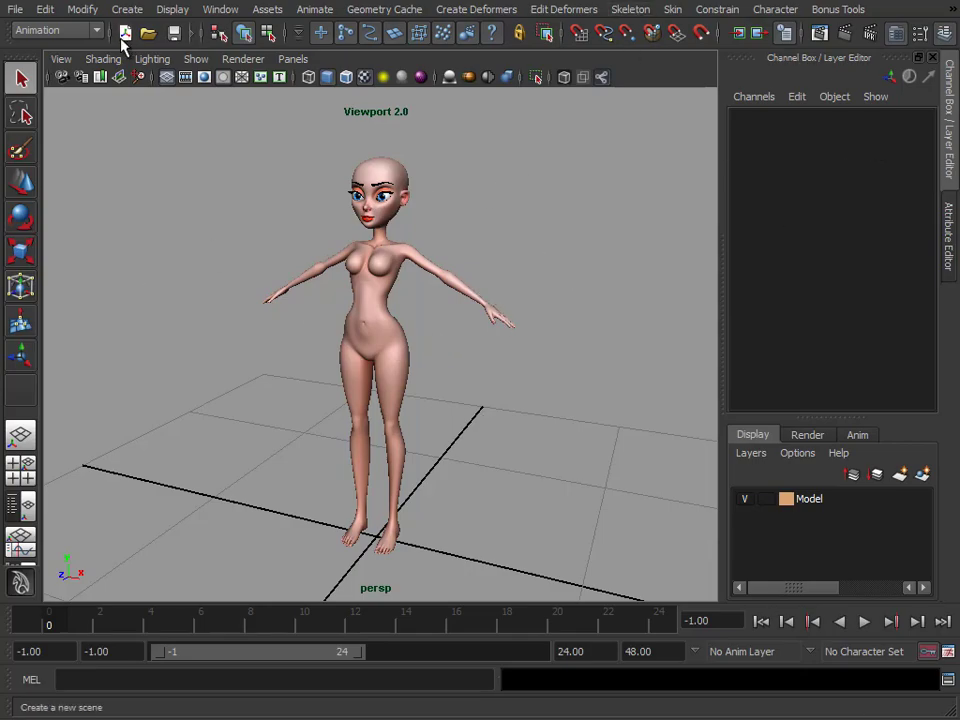
# Switch to the Animation module and open the Joint Tool's settings, fitting the window on screen
pyautogui.click(55, 30)
pyautogui.click(58, 47)
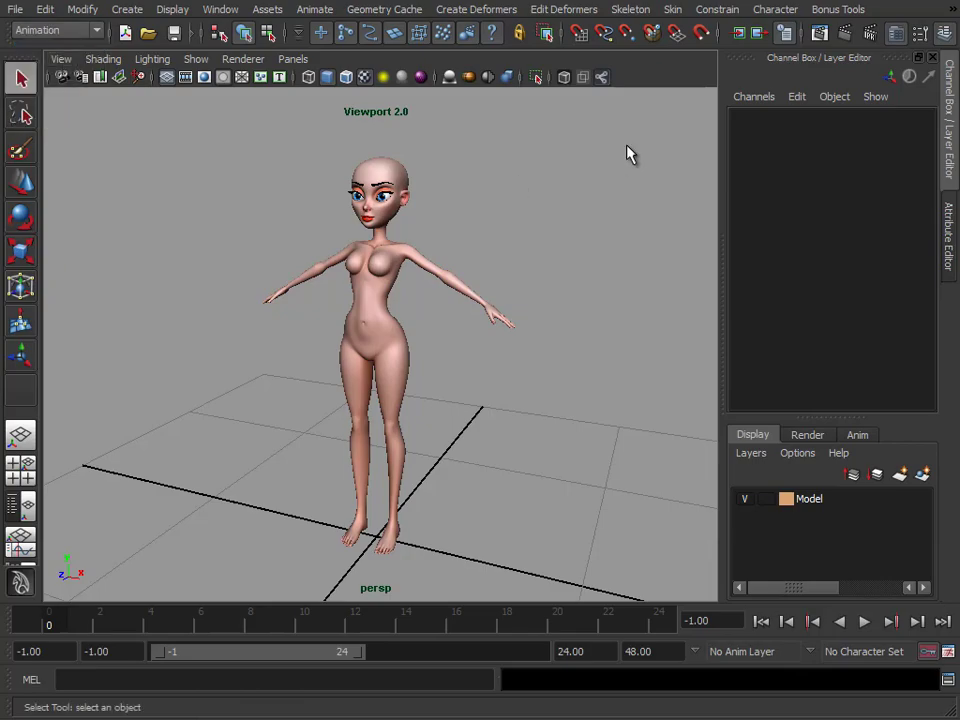
pyautogui.click(640, 10)
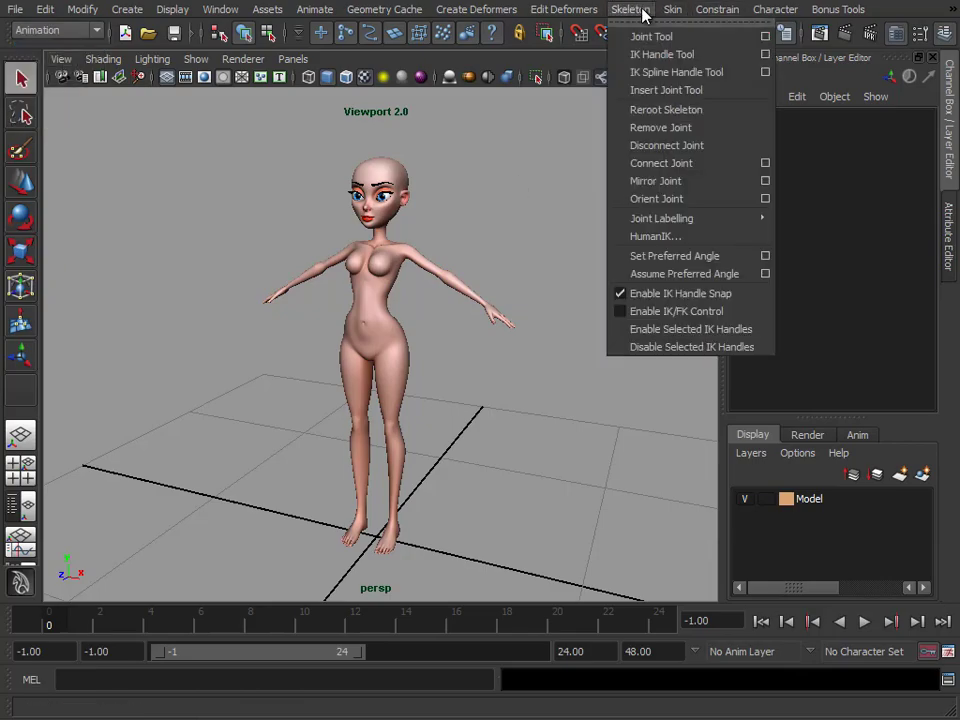
pyautogui.click(765, 36)
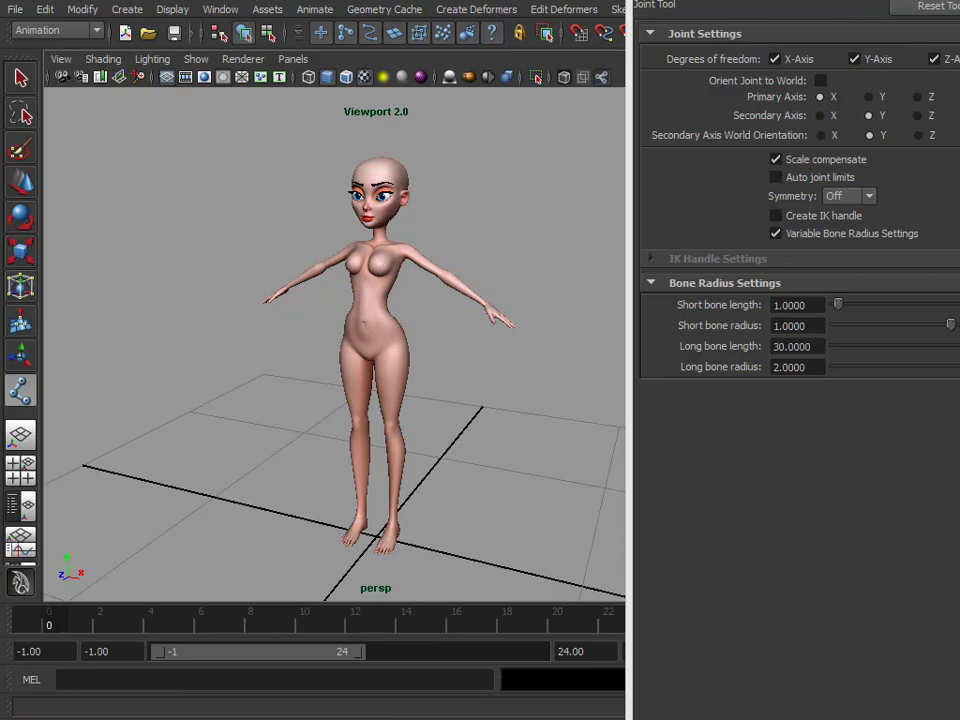
pyautogui.moveTo(690, 0); pyautogui.dragTo(688, 48)
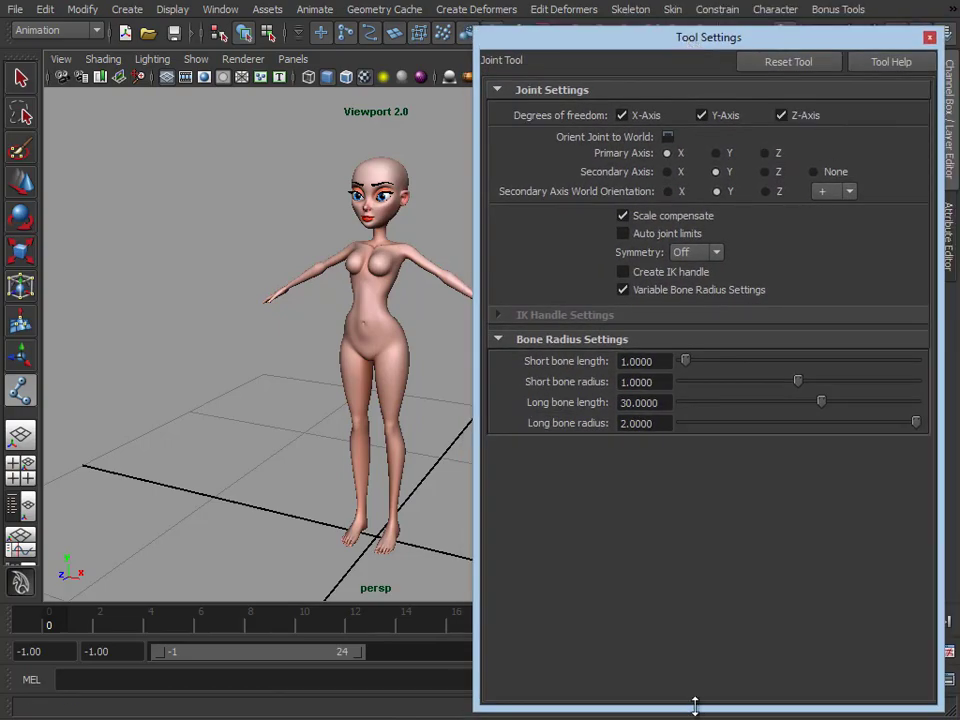
pyautogui.moveTo(694, 702); pyautogui.dragTo(693, 571)
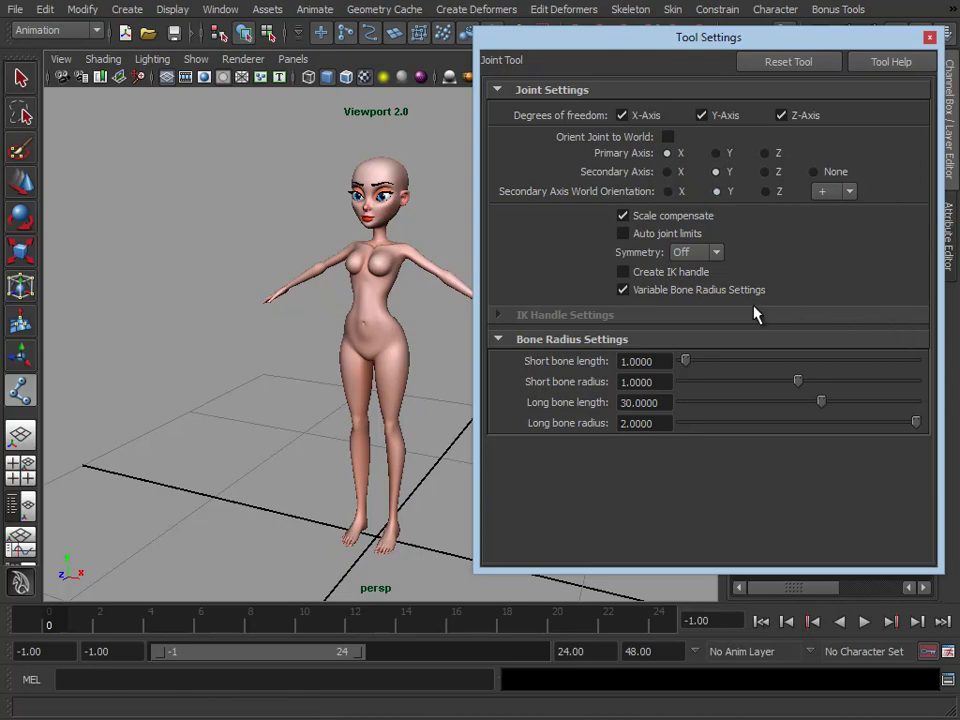
# Set the Joint Tool's symmetry to X-Axis, keeping the secondary axis world orientation at positive Y
pyautogui.click(846, 193)
pyautogui.click(841, 211)
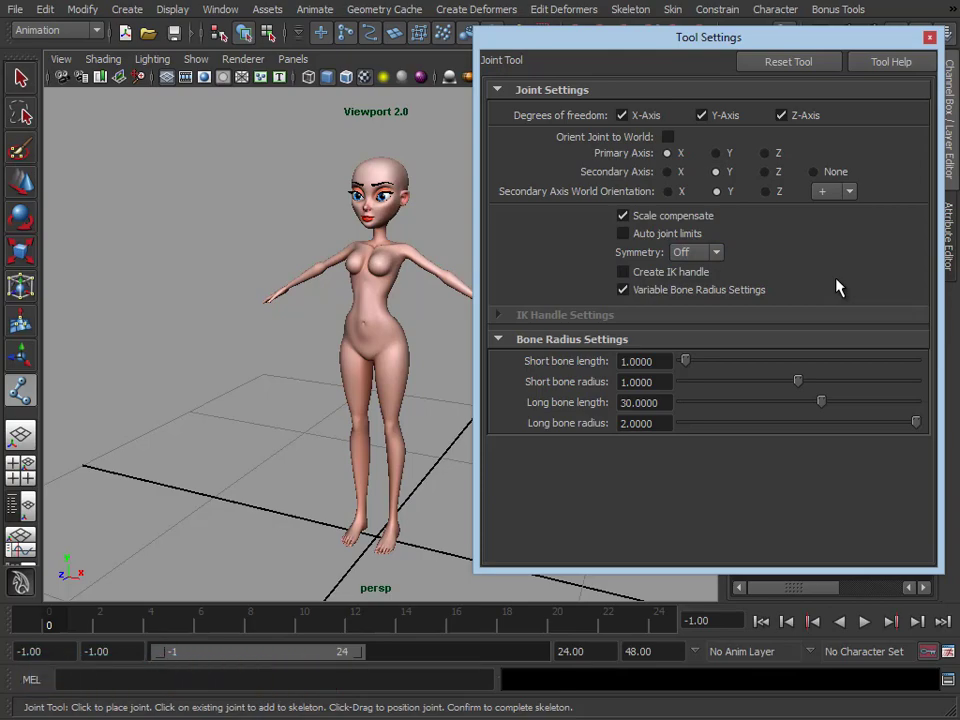
pyautogui.click(704, 255)
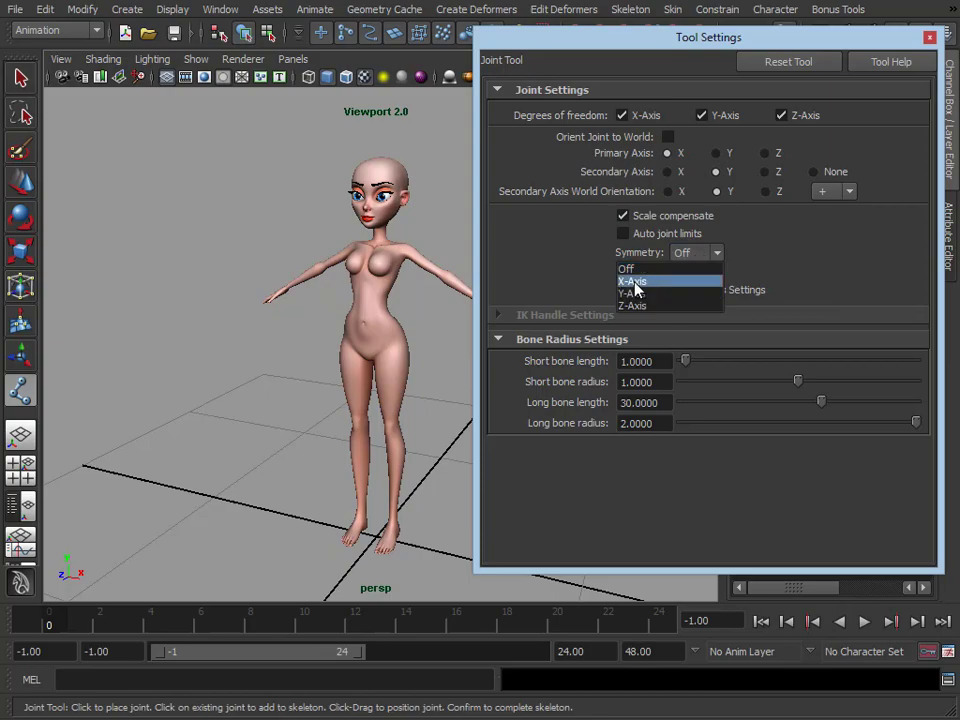
pyautogui.click(670, 282)
# In the front view, draw a mirrored three-joint arm chain from the shoulder through the elbow to the wrist
pyautogui.keyDown('alt'); pyautogui.moveTo(405, 281); pyautogui.dragTo(426, 277, button='right'); pyautogui.keyUp('alt')
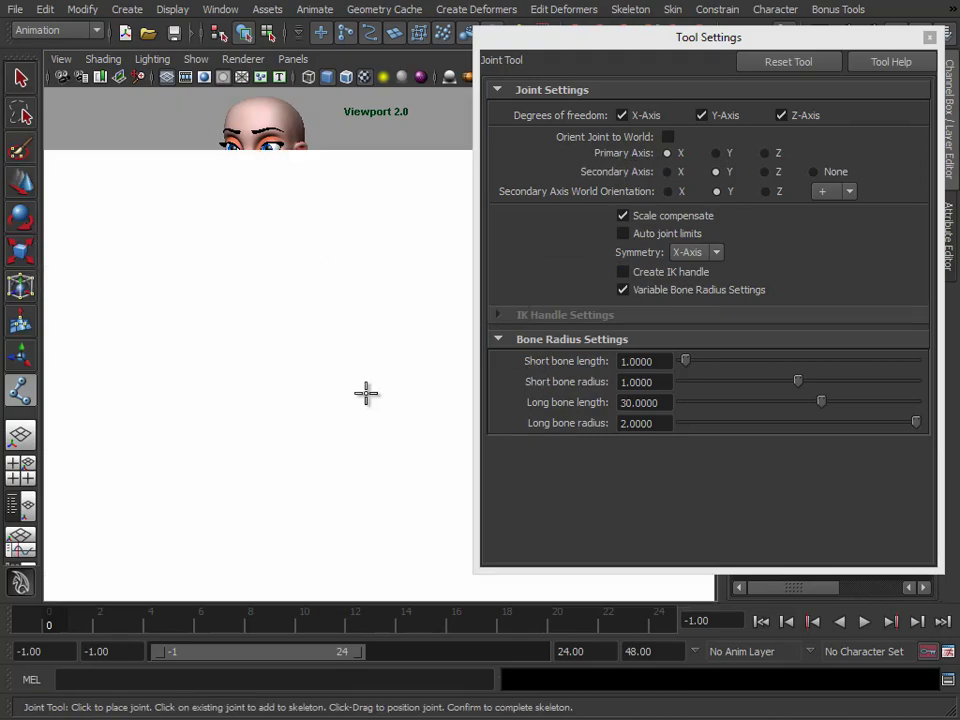
pyautogui.press('space')
pyautogui.press('space')
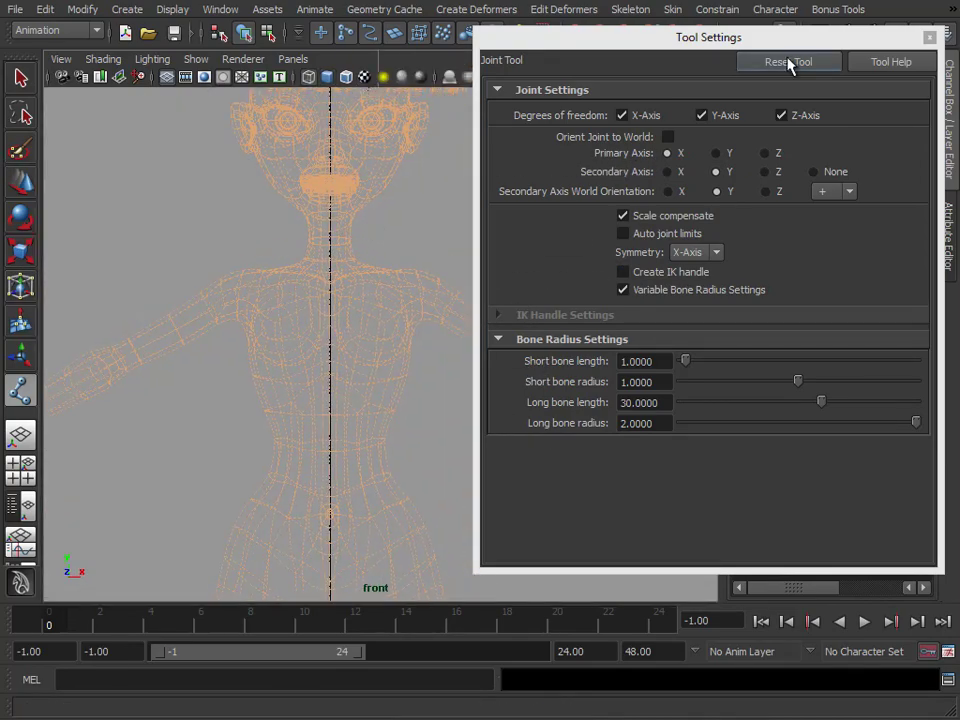
pyautogui.moveTo(790, 48); pyautogui.dragTo(0, 5)
pyautogui.keyDown('alt'); pyautogui.moveTo(531, 274); pyautogui.dragTo(596, 279, button='middle'); pyautogui.keyUp('alt')
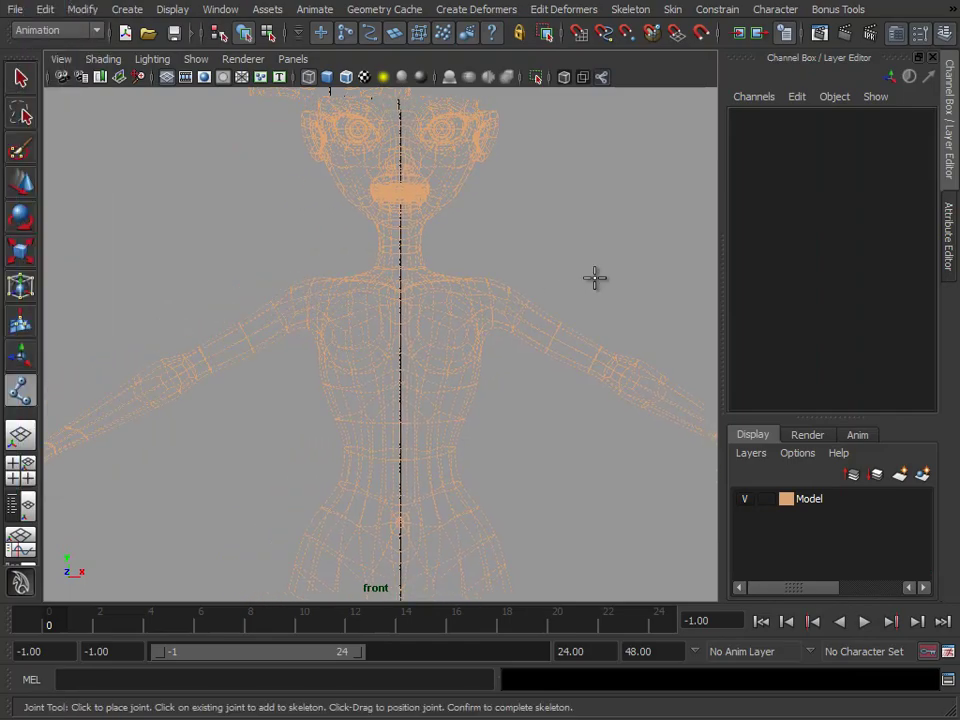
pyautogui.hotkey('ctrl', 'space')
pyautogui.keyDown('alt'); pyautogui.moveTo(765, 334); pyautogui.dragTo(740, 310, button='right'); pyautogui.keyUp('alt')
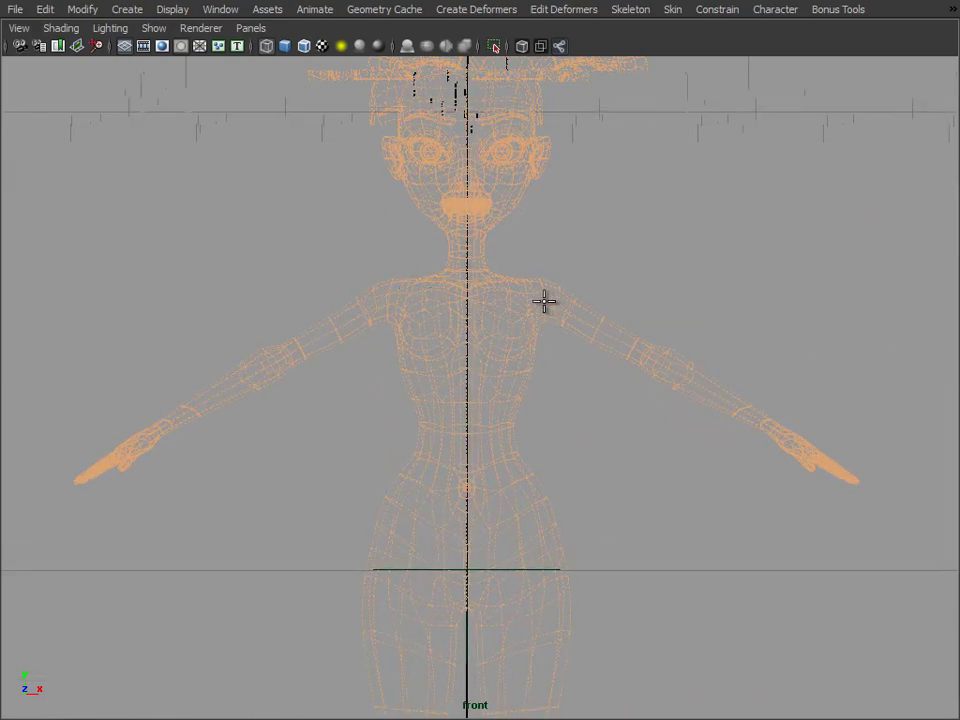
pyautogui.click(658, 362)
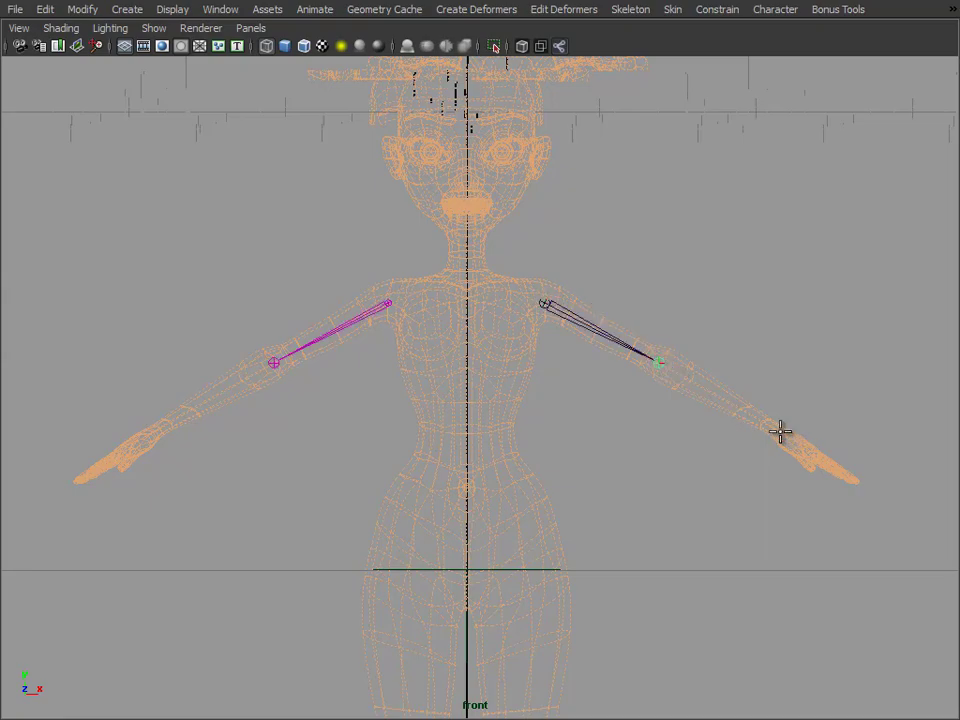
pyautogui.click(780, 431)
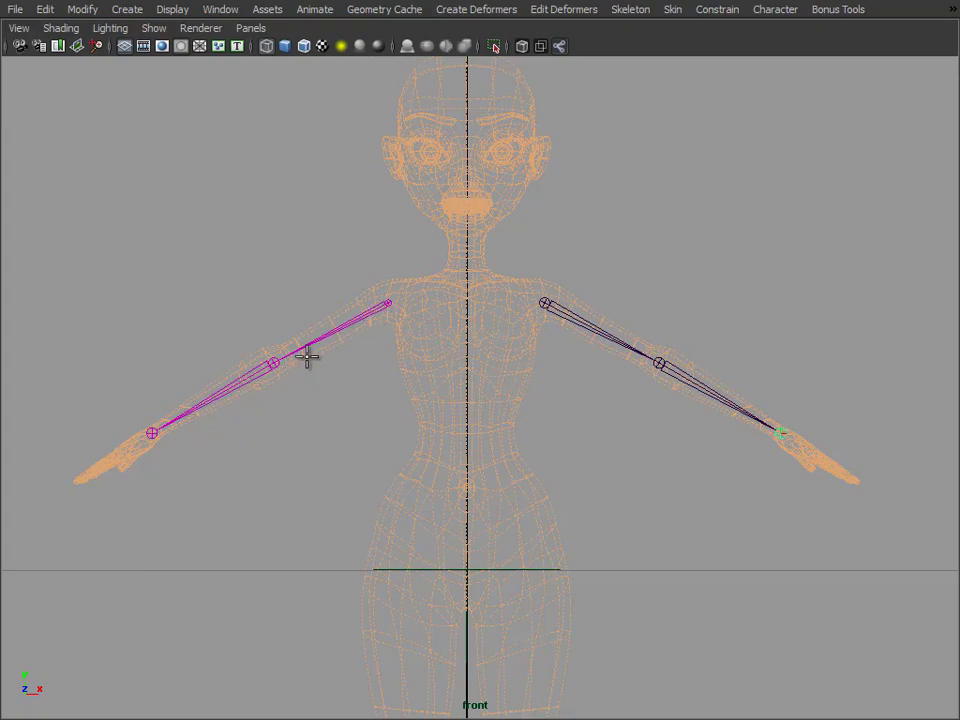
# Move and rotate the character's left shoulder joint to test how the mirrored arm chain follows
pyautogui.press('w')
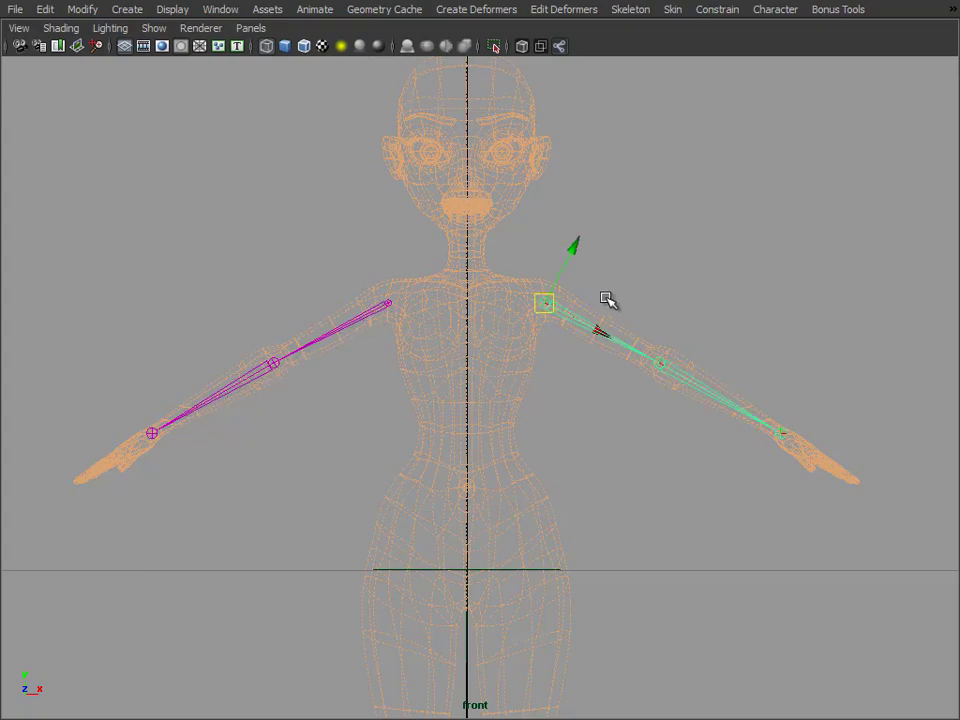
pyautogui.moveTo(578, 245); pyautogui.dragTo(601, 245)
pyautogui.press('e')
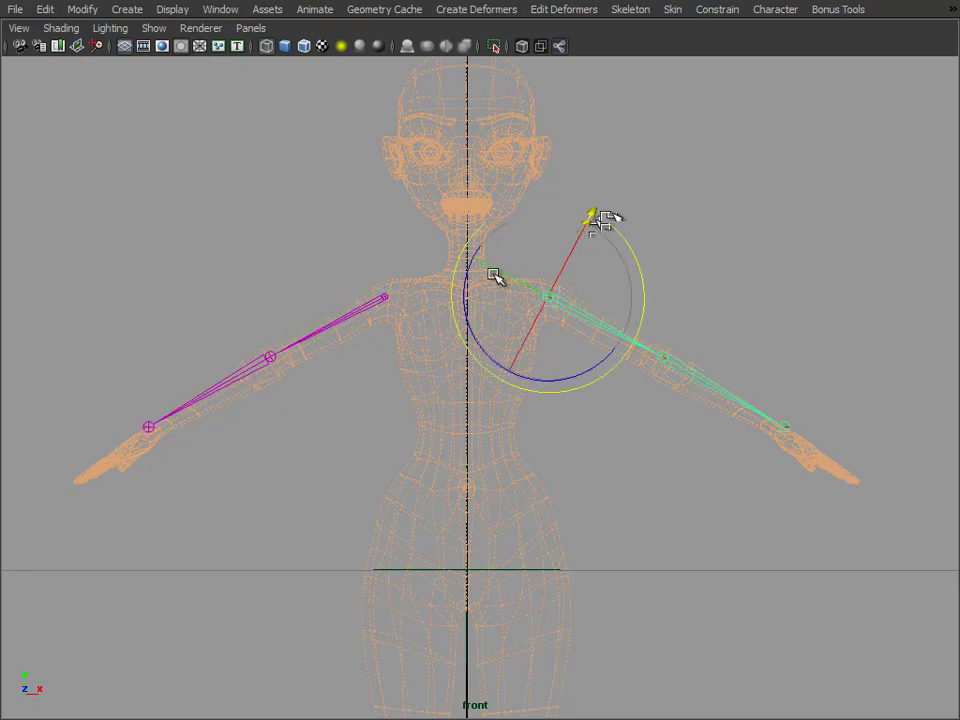
pyautogui.moveTo(471, 279); pyautogui.dragTo(591, 348)
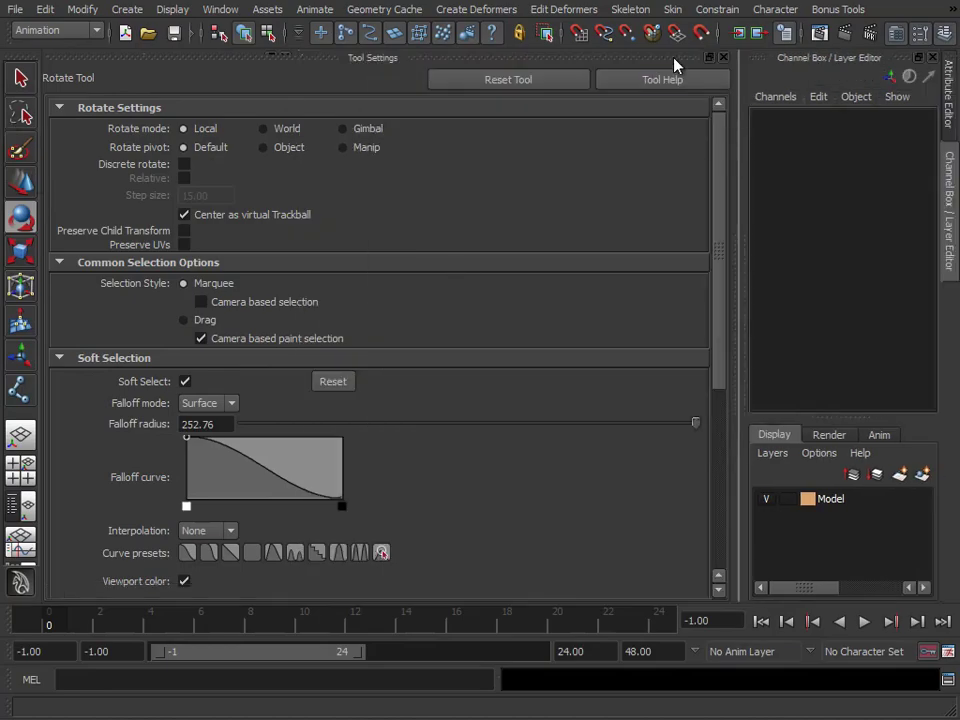
# Turn the Joint Tool's symmetry Off and reset the tool to its default settings
pyautogui.moveTo(674, 65); pyautogui.dragTo(671, 81)
pyautogui.moveTo(735, 163); pyautogui.dragTo(547, 162)
pyautogui.click(535, 83)
pyautogui.doubleClick(20, 390)
pyautogui.moveTo(278, 88); pyautogui.dragTo(678, 58)
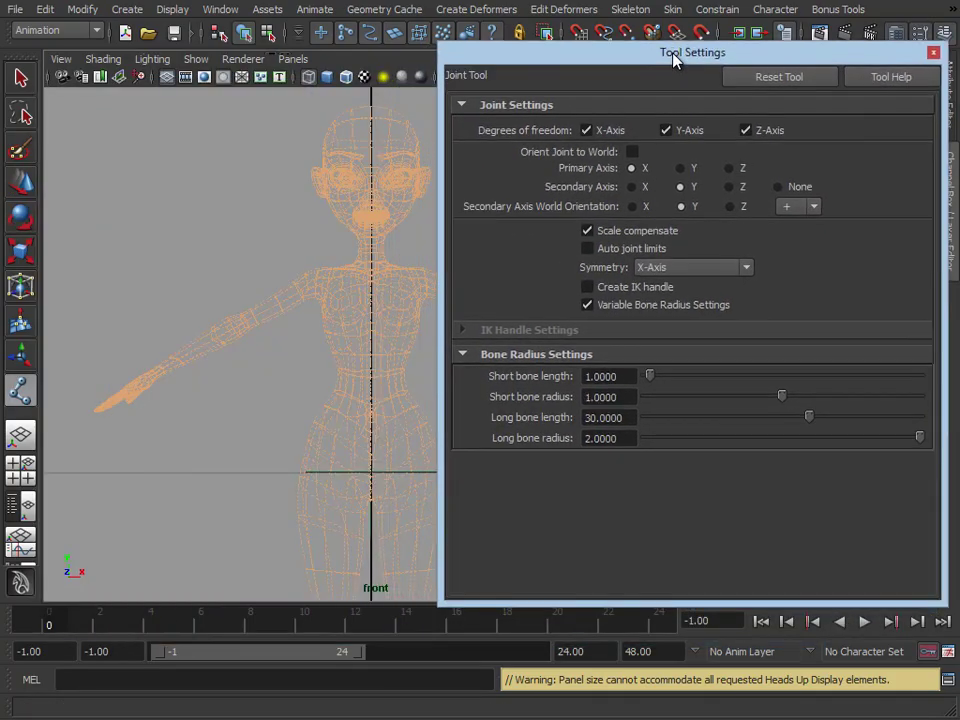
pyautogui.click(648, 267)
pyautogui.click(648, 284)
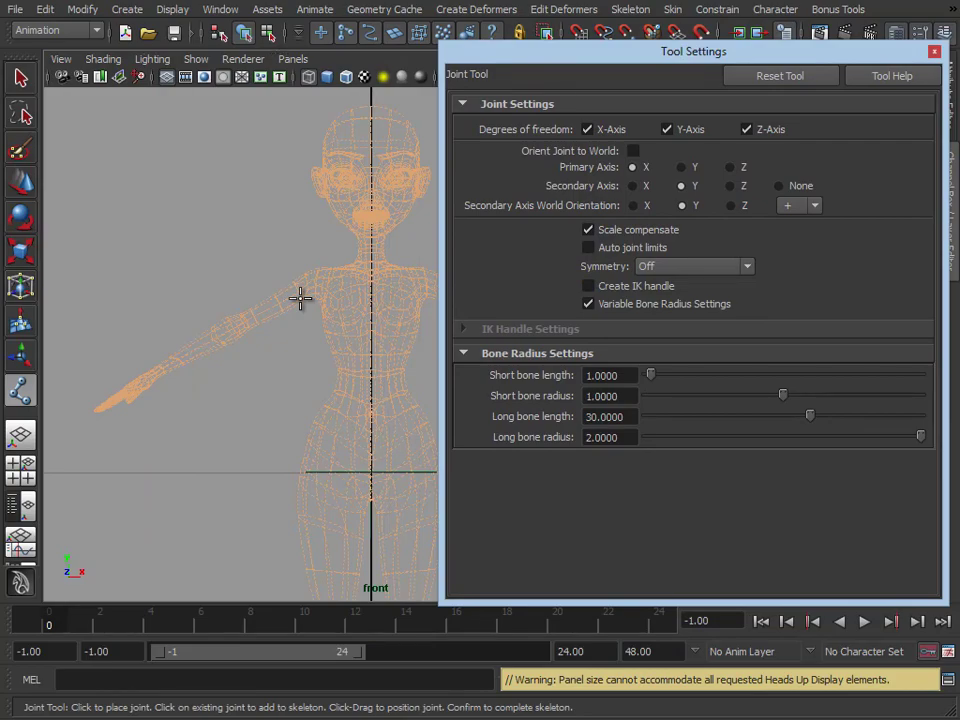
pyautogui.click(780, 80)
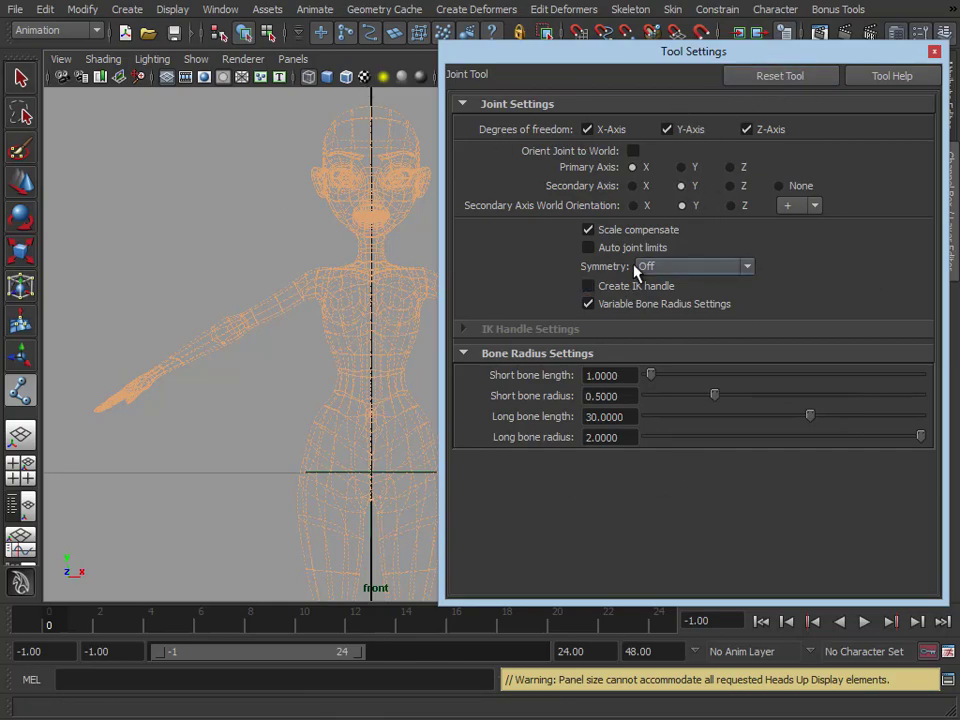
pyautogui.click(934, 51)
# Place the root joint of a new arm chain at the character's left shoulder in the front view
pyautogui.keyDown('alt'); pyautogui.moveTo(380, 328); pyautogui.dragTo(288, 337, button='middle'); pyautogui.keyUp('alt')
pyautogui.keyDown('alt'); pyautogui.moveTo(288, 337); pyautogui.dragTo(473, 319, button='right'); pyautogui.keyUp('alt')
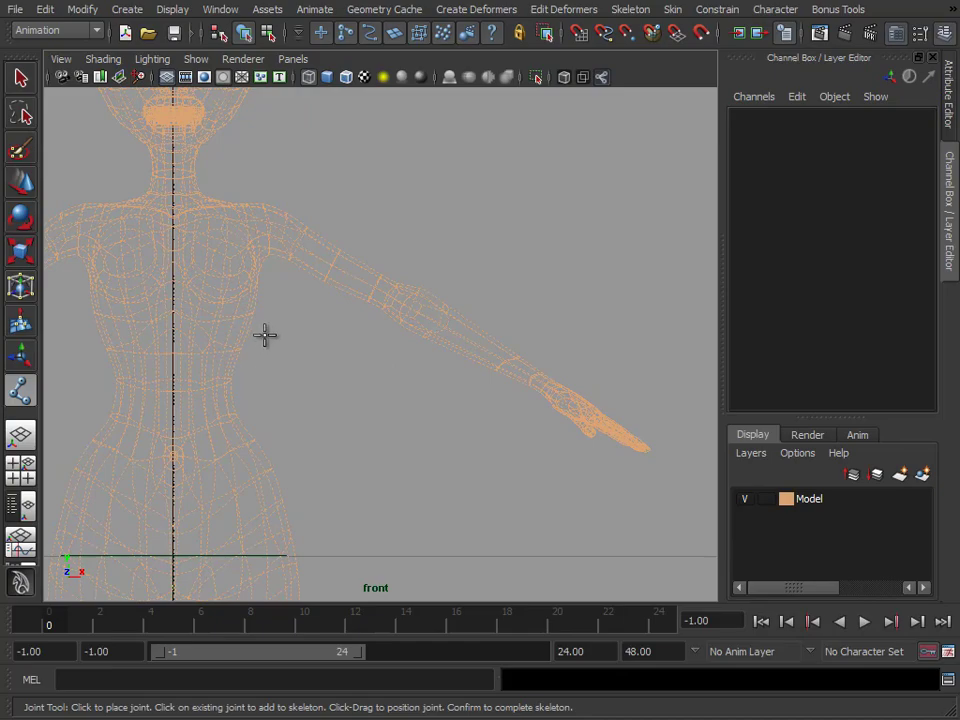
pyautogui.keyDown('alt'); pyautogui.moveTo(209, 487); pyautogui.dragTo(375, 360, button='middle'); pyautogui.keyUp('alt')
pyautogui.keyDown('alt'); pyautogui.moveTo(379, 184); pyautogui.dragTo(353, 350, button='middle'); pyautogui.keyUp('alt')
pyautogui.keyDown('alt'); pyautogui.moveTo(314, 334); pyautogui.dragTo(343, 320, button='right'); pyautogui.keyUp('alt')
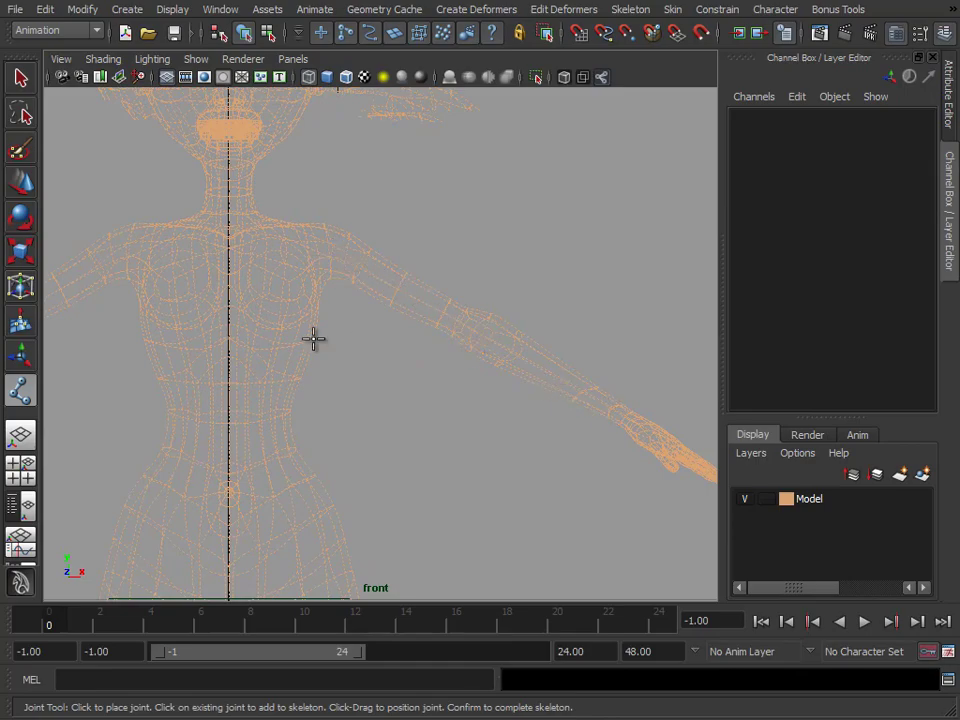
pyautogui.keyDown('alt'); pyautogui.moveTo(286, 281); pyautogui.dragTo(245, 289, button='middle'); pyautogui.keyUp('alt')
pyautogui.keyDown('alt'); pyautogui.moveTo(245, 289); pyautogui.dragTo(263, 288, button='right'); pyautogui.keyUp('alt')
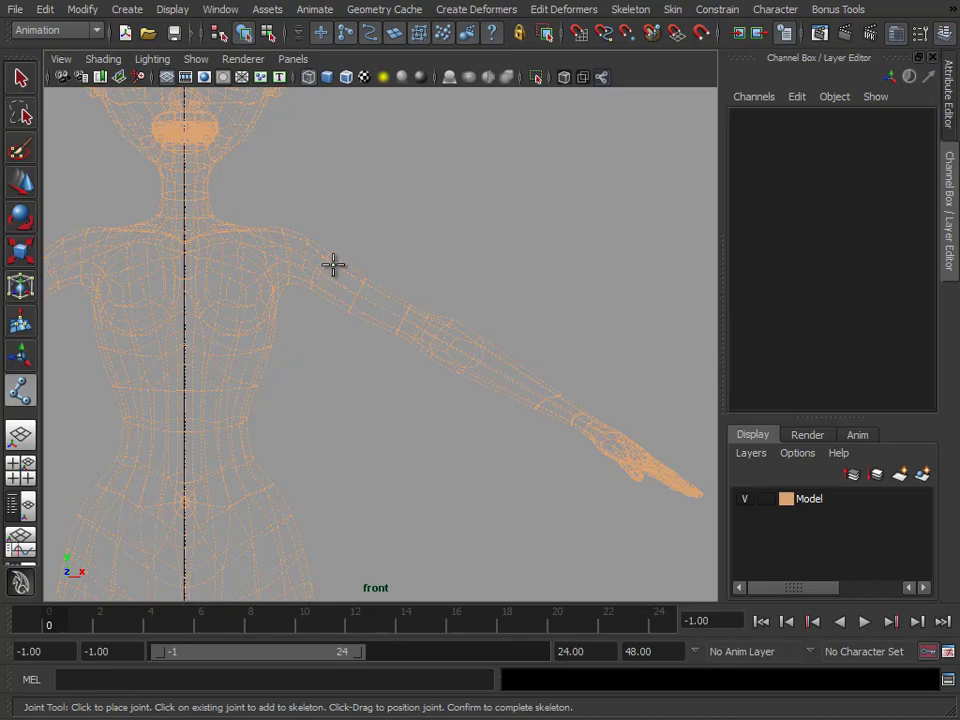
pyautogui.keyDown('alt'); pyautogui.moveTo(170, 376); pyautogui.dragTo(321, 294, button='right'); pyautogui.keyUp('alt')
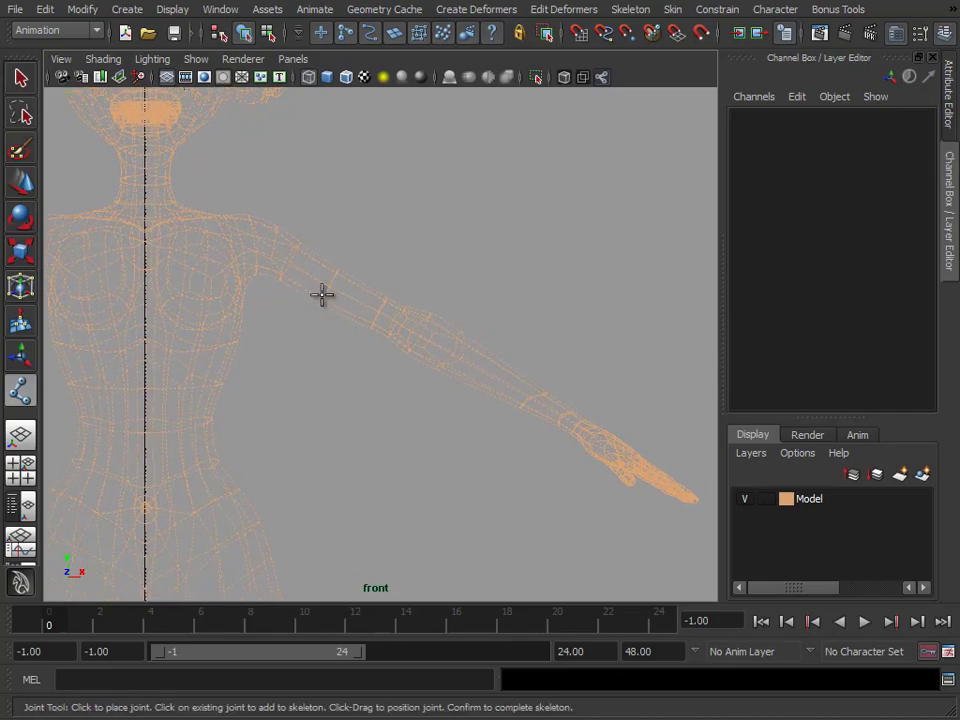
pyautogui.click(256, 245)
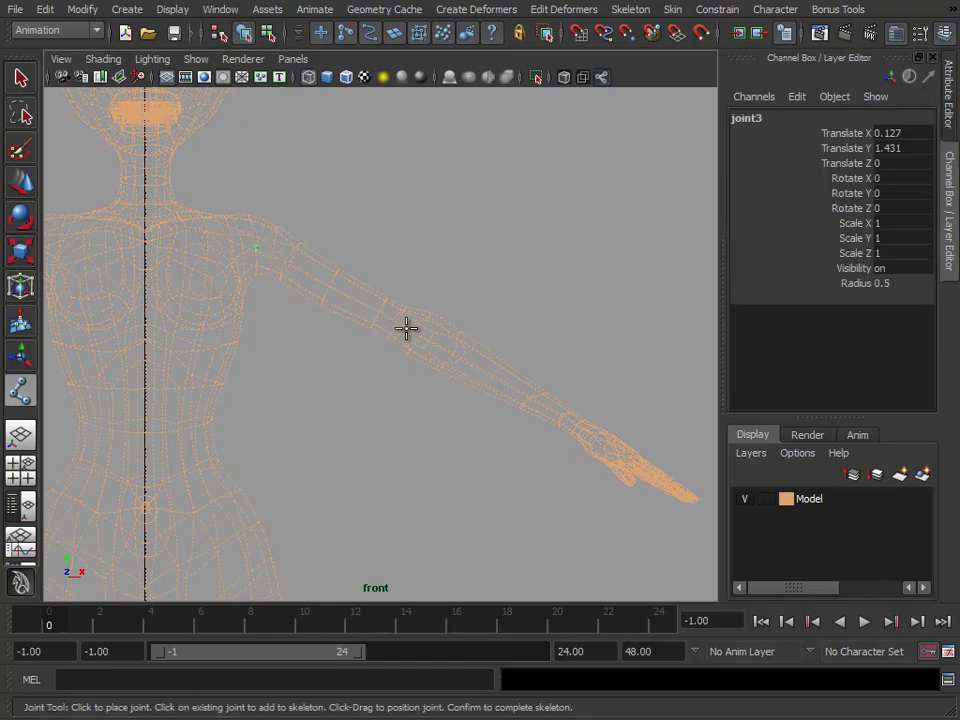
# Extend the arm chain with joints at the mid upper arm, elbow, mid forearm and wrist, and finish the chain
pyautogui.keyDown('alt'); pyautogui.moveTo(256, 306); pyautogui.dragTo(225, 310, button='middle'); pyautogui.keyUp('alt')
pyautogui.keyDown('alt'); pyautogui.moveTo(232, 312); pyautogui.dragTo(293, 313, button='right'); pyautogui.keyUp('alt')
pyautogui.keyDown('alt'); pyautogui.moveTo(293, 313); pyautogui.dragTo(297, 314, button='middle'); pyautogui.keyUp('alt')
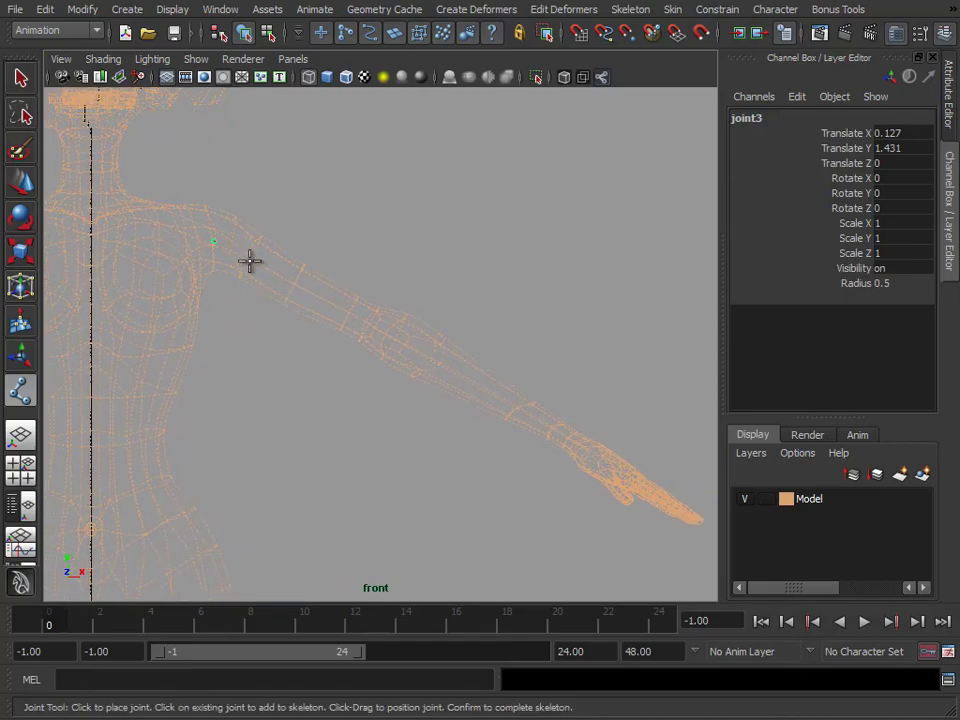
pyautogui.click(295, 283)
pyautogui.keyDown('alt'); pyautogui.moveTo(272, 390); pyautogui.dragTo(231, 379, button='middle'); pyautogui.keyUp('alt')
pyautogui.keyDown('alt'); pyautogui.moveTo(231, 379); pyautogui.dragTo(271, 371, button='right'); pyautogui.keyUp('alt')
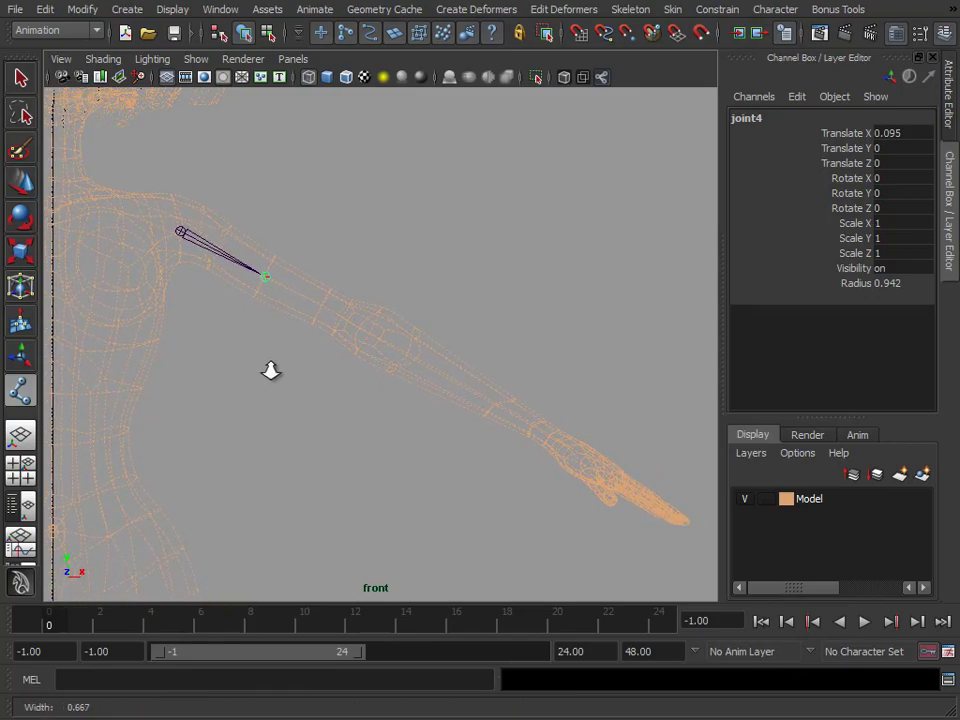
pyautogui.click(364, 330)
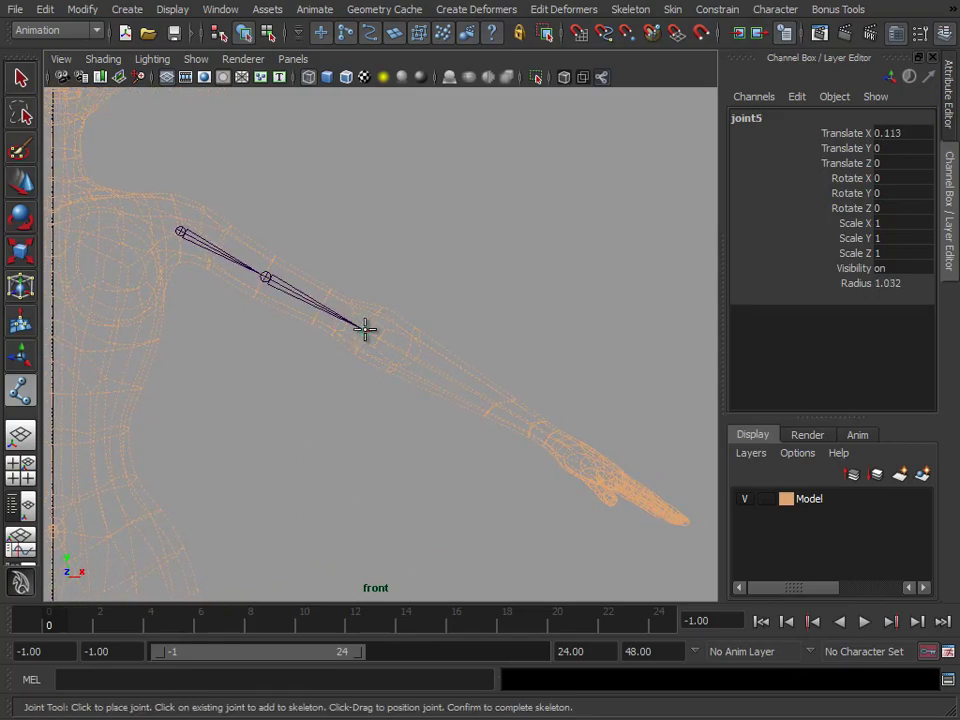
pyautogui.click(451, 378)
pyautogui.click(560, 445)
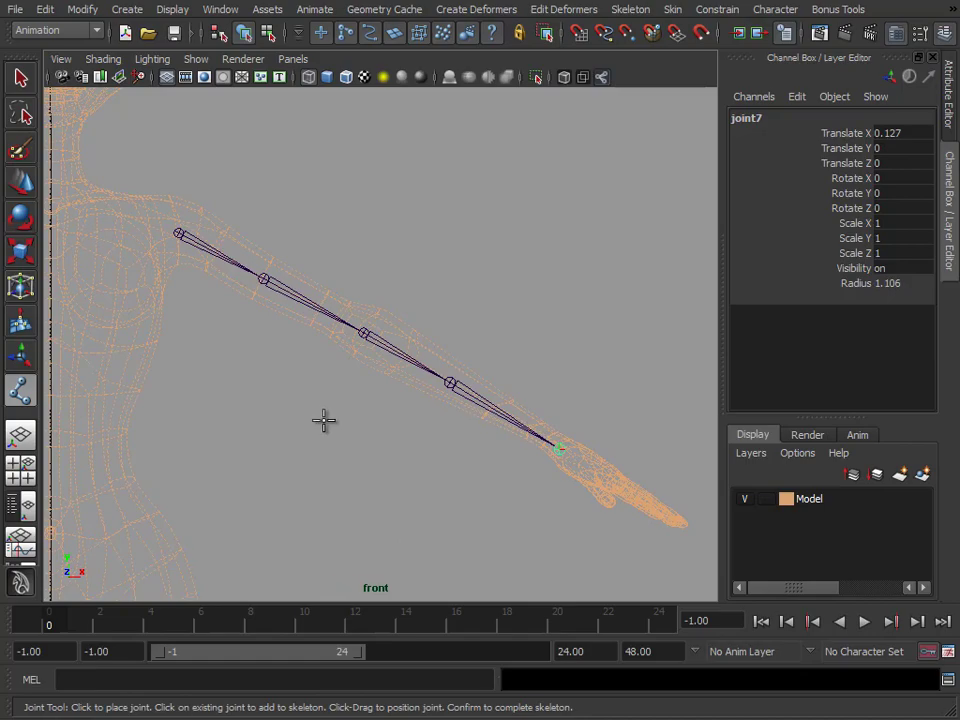
pyautogui.press('w')
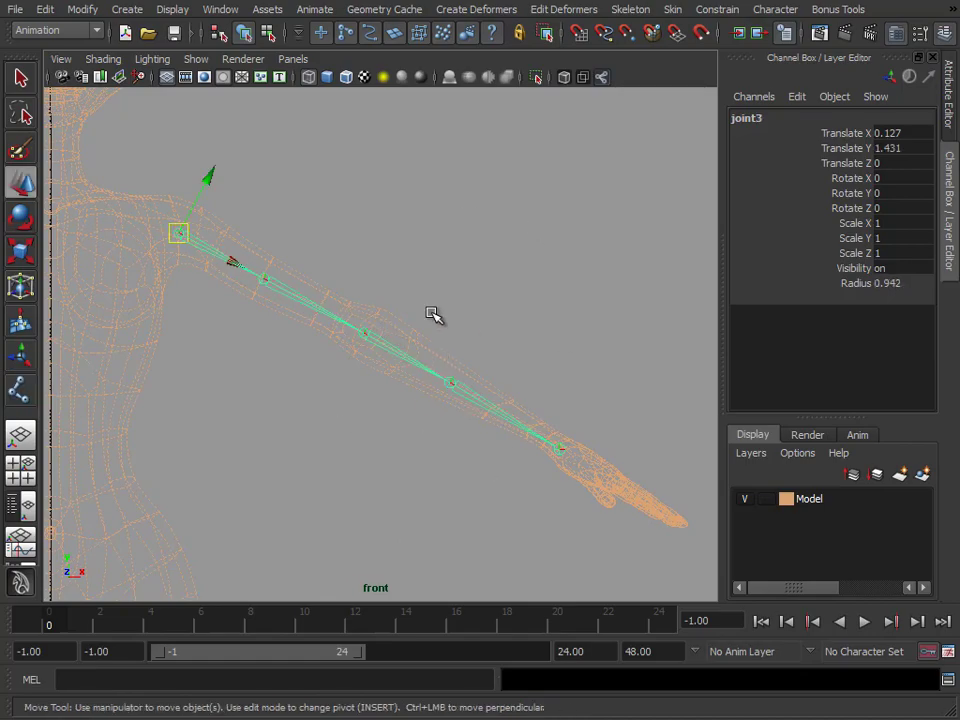
# Move the shoulder joint of the arm chain back to about -0.056 in Translate Z in the perspective view
pyautogui.press('space')
pyautogui.press('space')
pyautogui.keyDown('alt'); pyautogui.moveTo(439, 396); pyautogui.dragTo(410, 447, button='middle'); pyautogui.keyUp('alt')
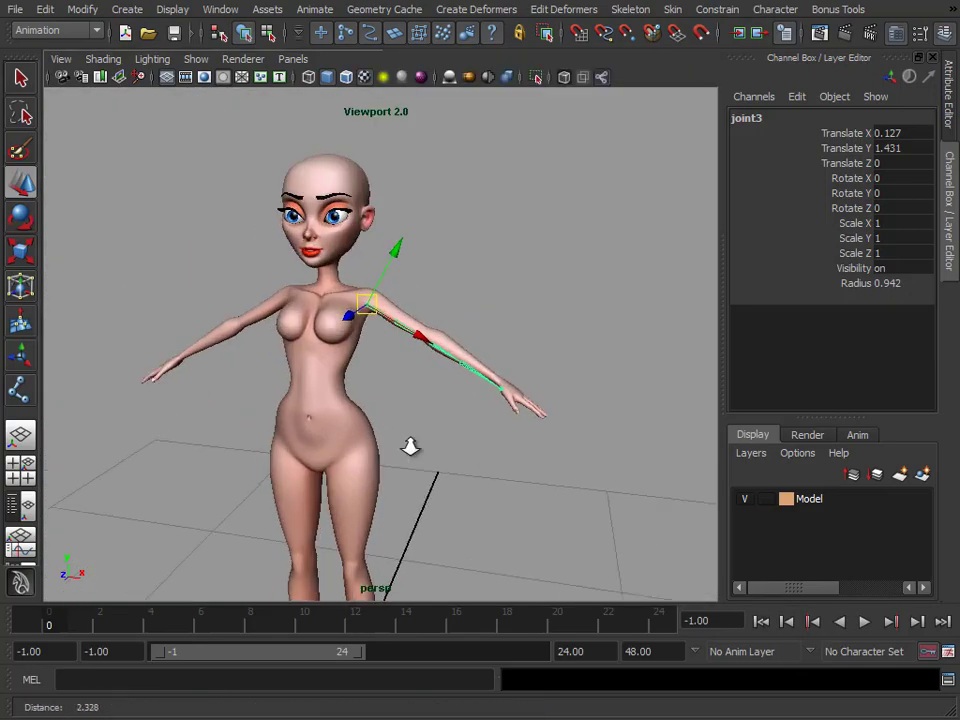
pyautogui.keyDown('alt'); pyautogui.moveTo(410, 447); pyautogui.dragTo(506, 414, button='right'); pyautogui.keyUp('alt')
pyautogui.keyDown('alt'); pyautogui.moveTo(506, 414); pyautogui.dragTo(171, 150); pyautogui.keyUp('alt')
pyautogui.click(101, 59)
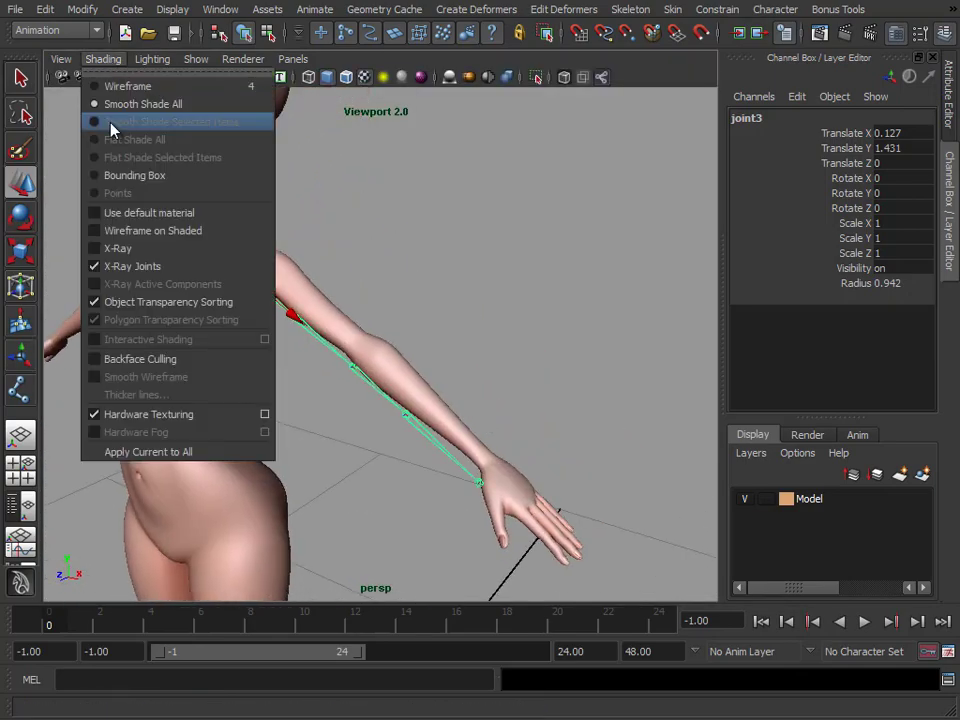
pyautogui.moveTo(420, 300)
pyautogui.keyDown('alt'); pyautogui.mouseDown()
pyautogui.moveTo(544, 302)
pyautogui.moveTo(165, 325)
pyautogui.moveTo(158, 309)
pyautogui.moveTo(508, 358)
pyautogui.mouseUp(); pyautogui.keyUp('alt')
pyautogui.keyDown('alt'); pyautogui.moveTo(508, 358); pyautogui.dragTo(466, 401, button='middle'); pyautogui.keyUp('alt')
pyautogui.moveTo(466, 401)
pyautogui.keyDown('alt'); pyautogui.mouseDown(button='right')
pyautogui.moveTo(450, 362)
pyautogui.moveTo(500, 345)
pyautogui.mouseUp(button='right'); pyautogui.keyUp('alt')
# Display the wireframe on the shaded model in the perspective view to check the joints against the arm's edge loops
pyautogui.click(109, 63)
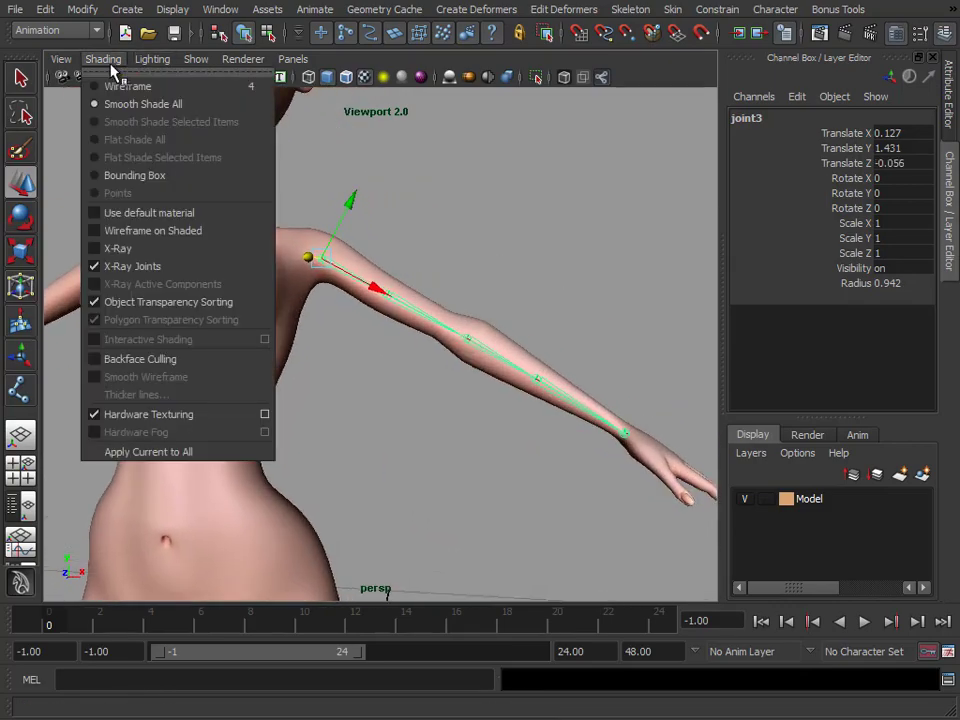
pyautogui.click(150, 230)
pyautogui.moveTo(396, 315)
pyautogui.keyDown('alt'); pyautogui.mouseDown()
pyautogui.moveTo(305, 347)
pyautogui.moveTo(399, 321)
pyautogui.moveTo(446, 291)
pyautogui.moveTo(514, 296)
pyautogui.mouseUp(); pyautogui.keyUp('alt')
pyautogui.keyDown('alt'); pyautogui.moveTo(514, 296); pyautogui.dragTo(460, 324, button='right'); pyautogui.keyUp('alt')
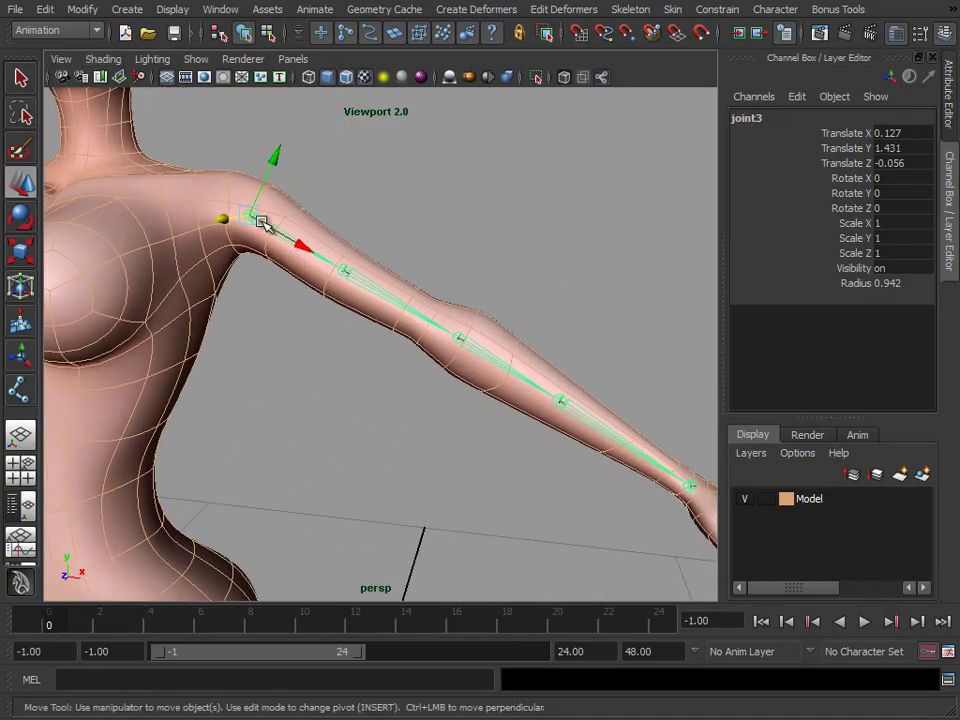
# Select the mid upper arm and elbow joints and examine their placement in the perspective and front views
pyautogui.click(346, 273)
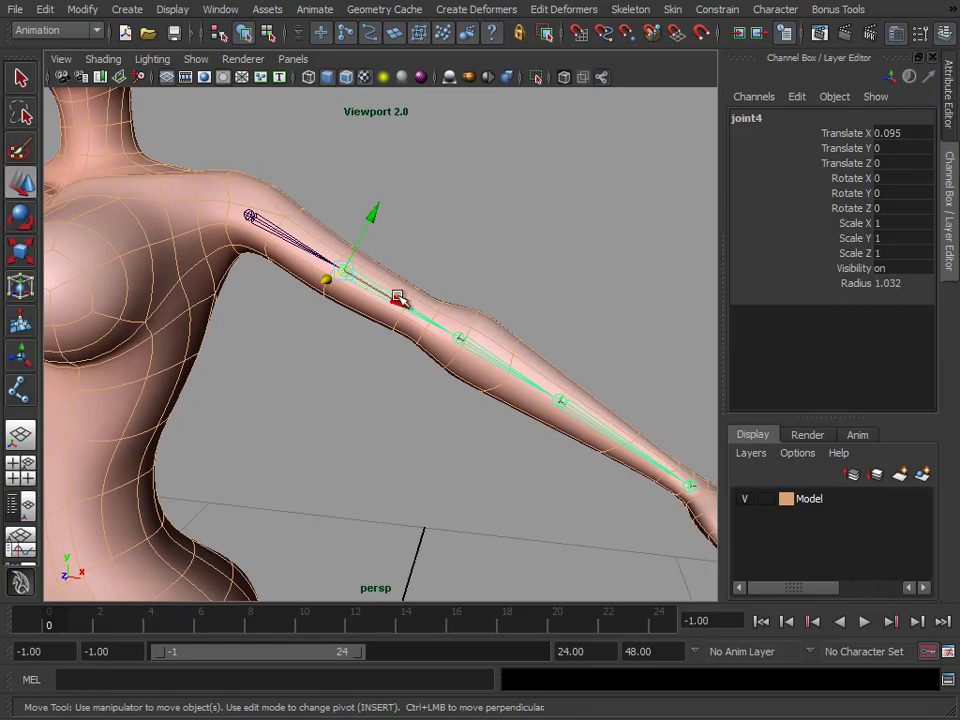
pyautogui.keyDown('alt'); pyautogui.moveTo(452, 287); pyautogui.dragTo(465, 291); pyautogui.keyUp('alt')
pyautogui.keyDown('alt'); pyautogui.moveTo(465, 291); pyautogui.dragTo(525, 291, button='right'); pyautogui.keyUp('alt')
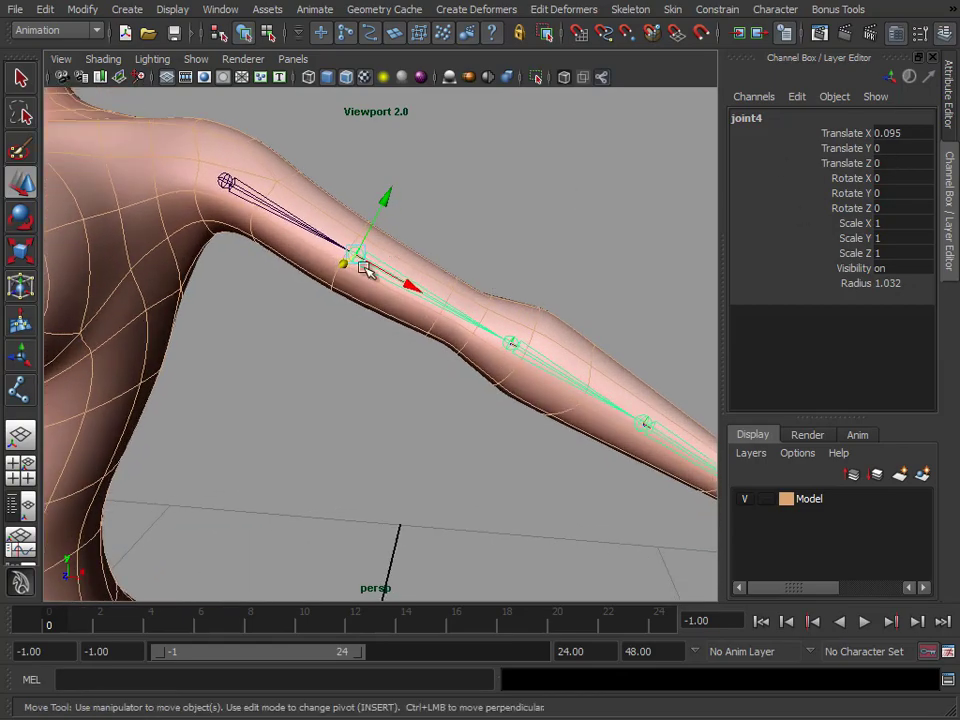
pyautogui.keyDown('alt'); pyautogui.moveTo(586, 342); pyautogui.dragTo(489, 354, button='middle'); pyautogui.keyUp('alt')
pyautogui.click(460, 348)
pyautogui.press('space')
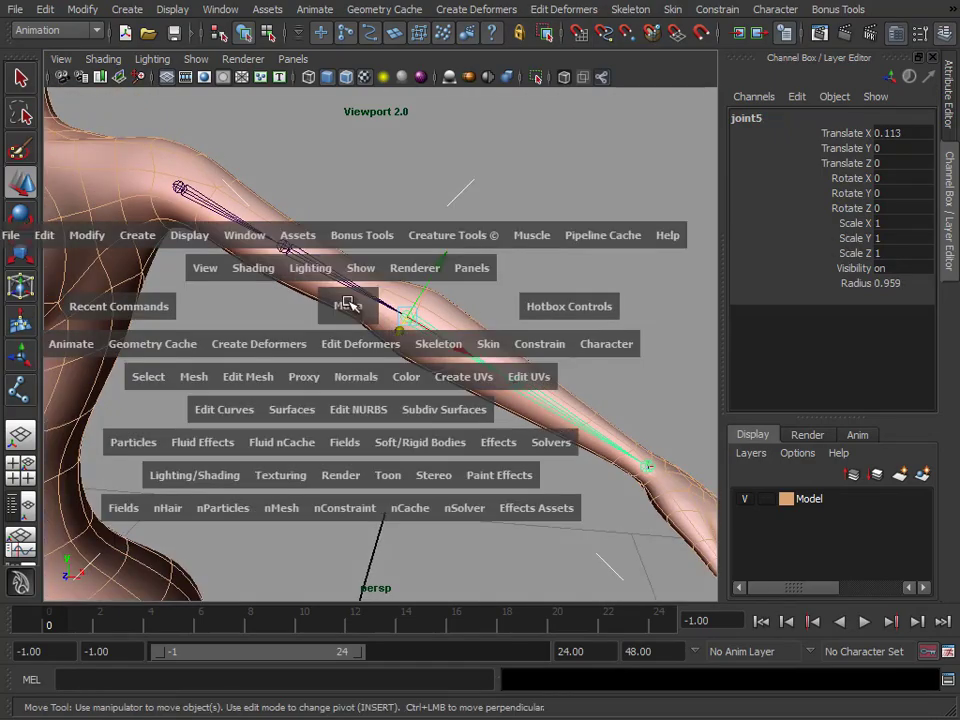
pyautogui.press('space')
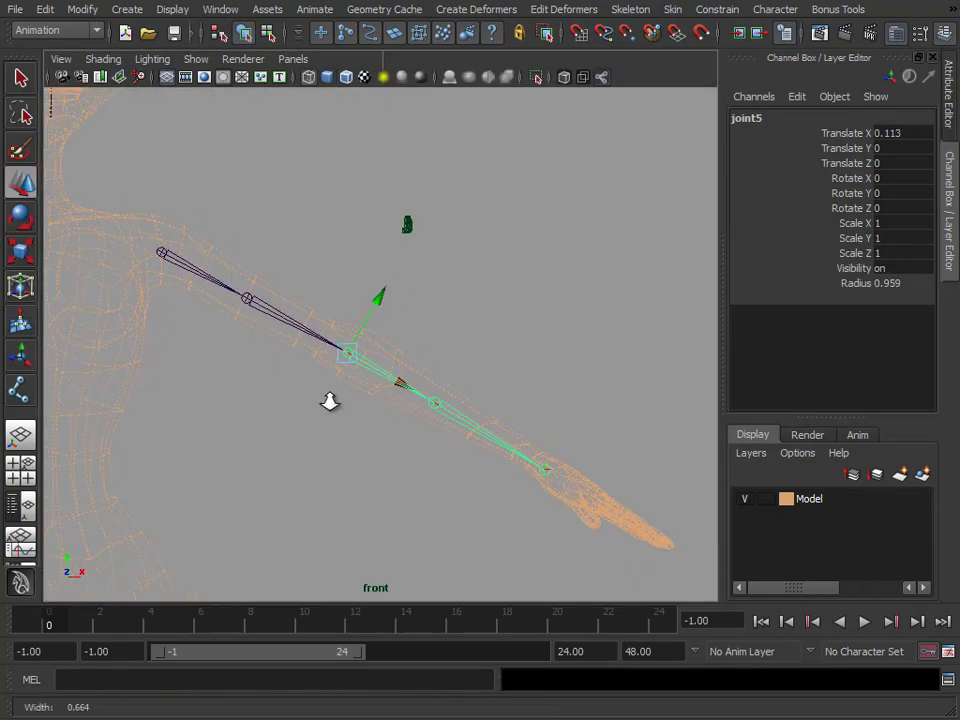
pyautogui.scroll(2, 333, 395)
pyautogui.keyDown('alt'); pyautogui.moveTo(334, 388); pyautogui.dragTo(423, 366, button='middle'); pyautogui.keyUp('alt')
# Try rotating the shoulder joint about 16 degrees around X in the front view and undo the rotation
pyautogui.click(188, 246)
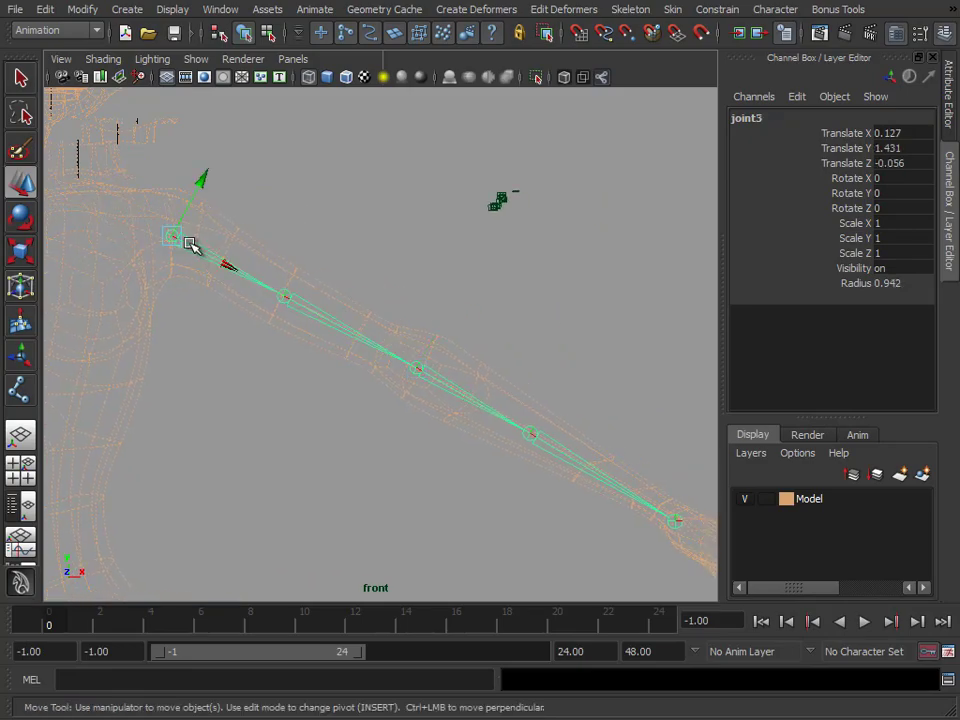
pyautogui.press('e')
pyautogui.moveTo(180, 210)
pyautogui.mouseDown()
pyautogui.moveTo(188, 213)
pyautogui.moveTo(159, 279)
pyautogui.moveTo(191, 204)
pyautogui.moveTo(172, 220)
pyautogui.mouseUp()
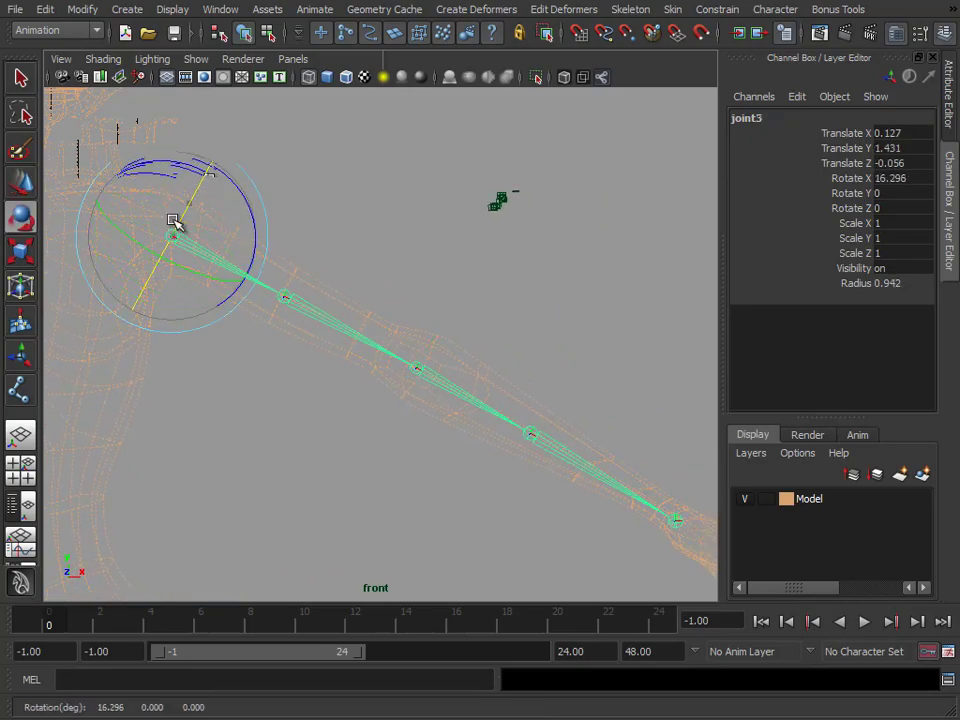
pyautogui.hotkey('ctrl', 'z')
# Select the elbow, mid forearm, wrist and mid upper arm joints one by one to inspect their rotation axes
pyautogui.click(433, 376)
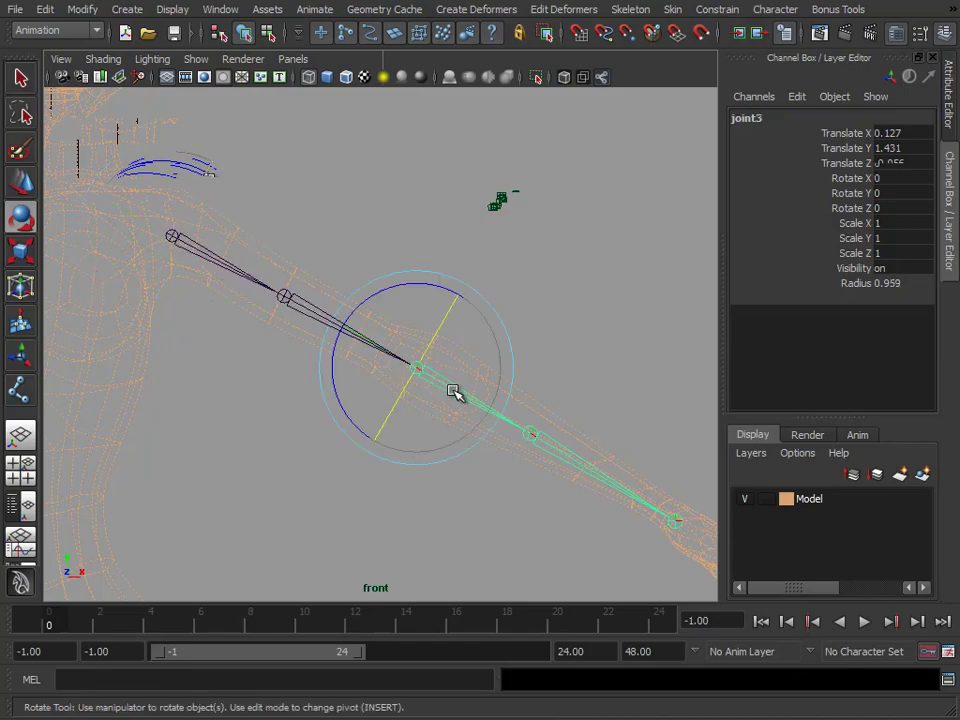
pyautogui.click(565, 453)
pyautogui.click(678, 522)
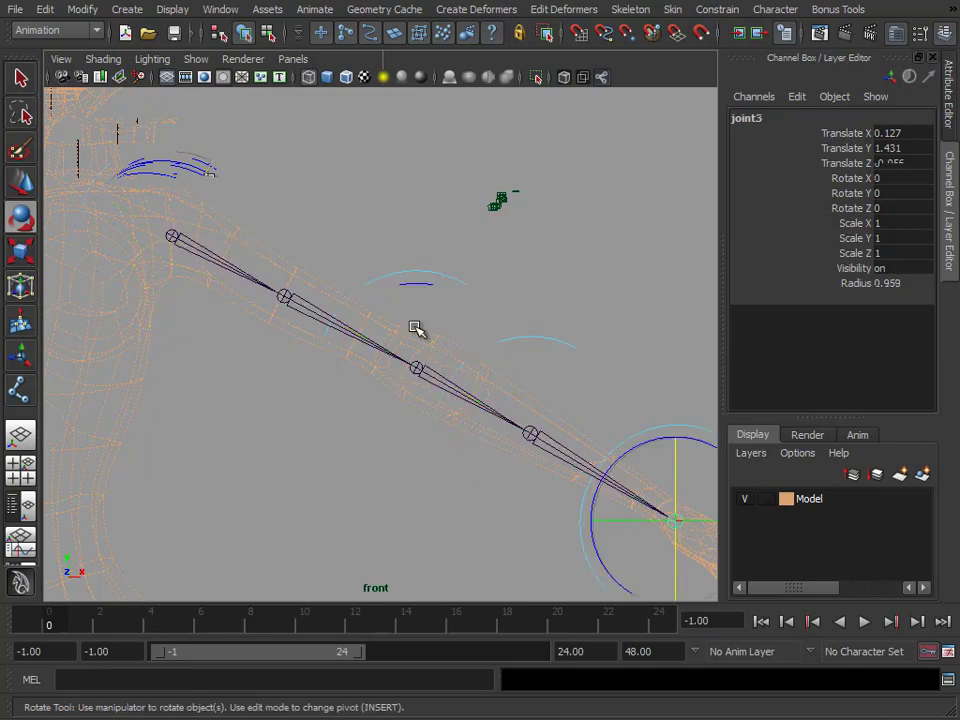
pyautogui.keyDown('alt'); pyautogui.moveTo(439, 328); pyautogui.dragTo(388, 295, button='middle'); pyautogui.keyUp('alt')
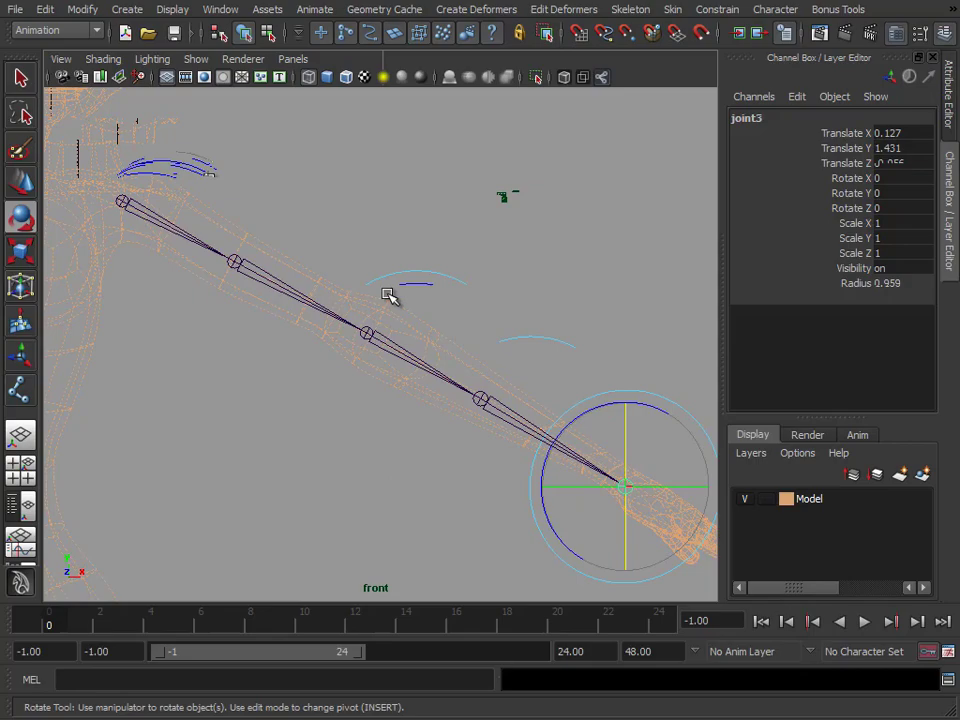
pyautogui.click(288, 289)
pyautogui.keyDown('alt'); pyautogui.moveTo(222, 296); pyautogui.dragTo(262, 313, button='middle'); pyautogui.keyUp('alt')
pyautogui.scroll(1, 280, 306)
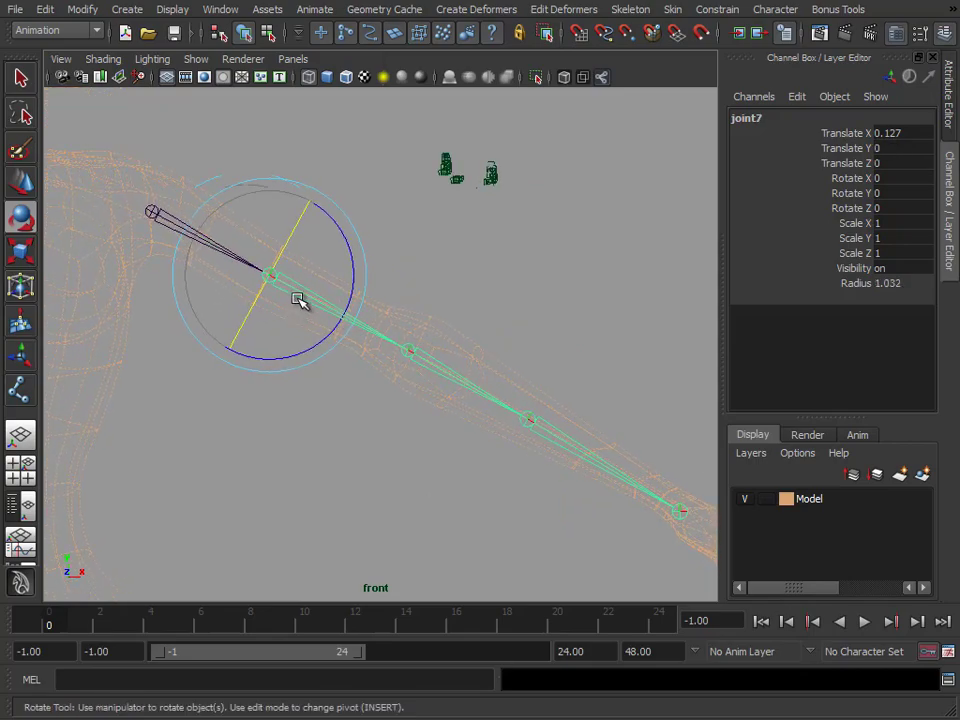
pyautogui.press('w')
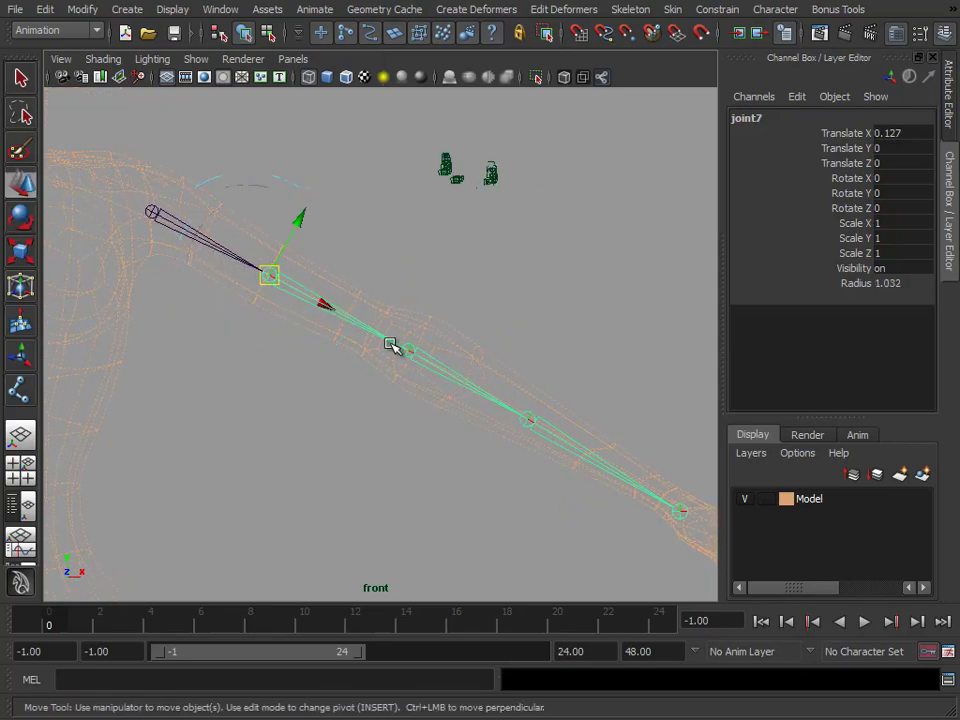
# Try rotating the shoulder joint to see how the whole arm chain follows, and undo the rotation
pyautogui.click(152, 213)
pyautogui.press('e')
pyautogui.moveTo(167, 182); pyautogui.dragTo(282, 304)
pyautogui.hotkey('ctrl', 'z')
# Inspect the mid forearm joint, try moving the wrist joint slightly, and undo the move
pyautogui.keyDown('alt'); pyautogui.moveTo(472, 457); pyautogui.dragTo(298, 356, button='middle'); pyautogui.keyUp('alt')
pyautogui.click(449, 384)
pyautogui.keyDown('alt'); pyautogui.moveTo(298, 356); pyautogui.dragTo(467, 373, button='right'); pyautogui.keyUp('alt')
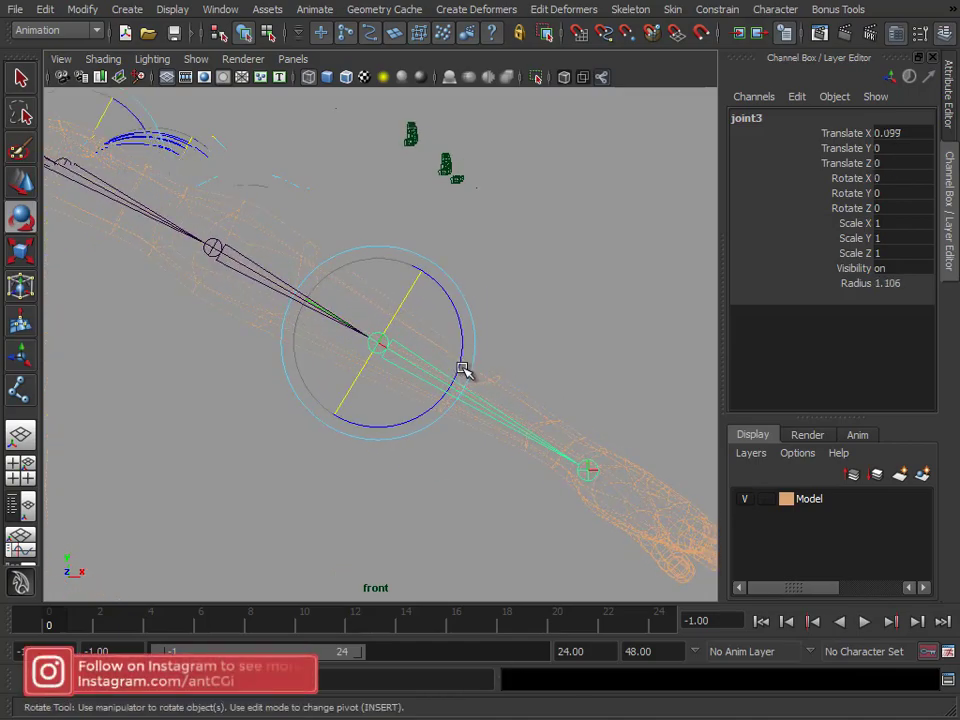
pyautogui.press('w')
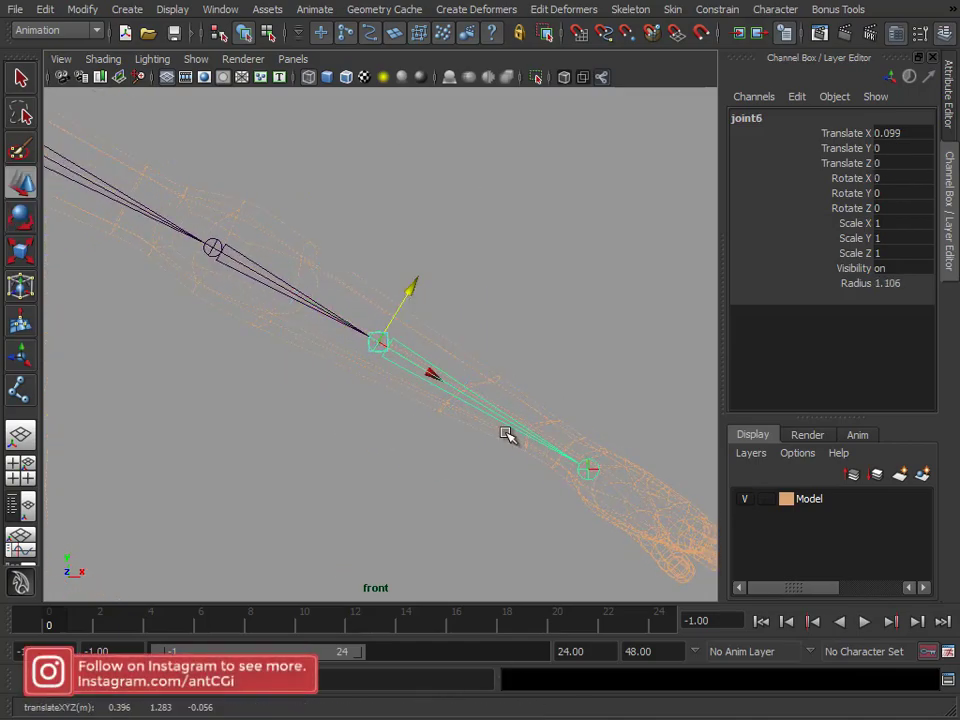
pyautogui.click(590, 469)
pyautogui.moveTo(589, 471)
pyautogui.mouseDown()
pyautogui.moveTo(598, 476)
pyautogui.moveTo(592, 469)
pyautogui.mouseUp()
pyautogui.hotkey('ctrl', 'z')
# Try rotating the elbow joint to about -5.5 degrees around X and set its Rotate X back to 0
pyautogui.click(213, 247)
pyautogui.press('e')
pyautogui.moveTo(229, 213)
pyautogui.mouseDown()
pyautogui.moveTo(212, 285)
pyautogui.moveTo(225, 193)
pyautogui.moveTo(216, 199)
pyautogui.moveTo(226, 221)
pyautogui.mouseUp()
pyautogui.press('w')
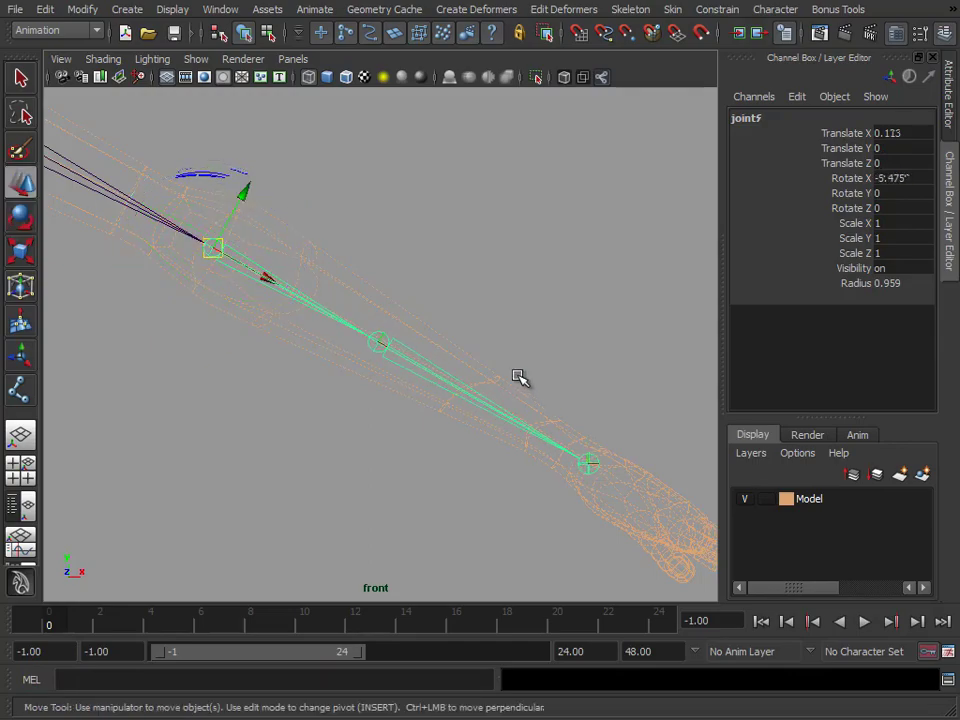
pyautogui.click(896, 179)
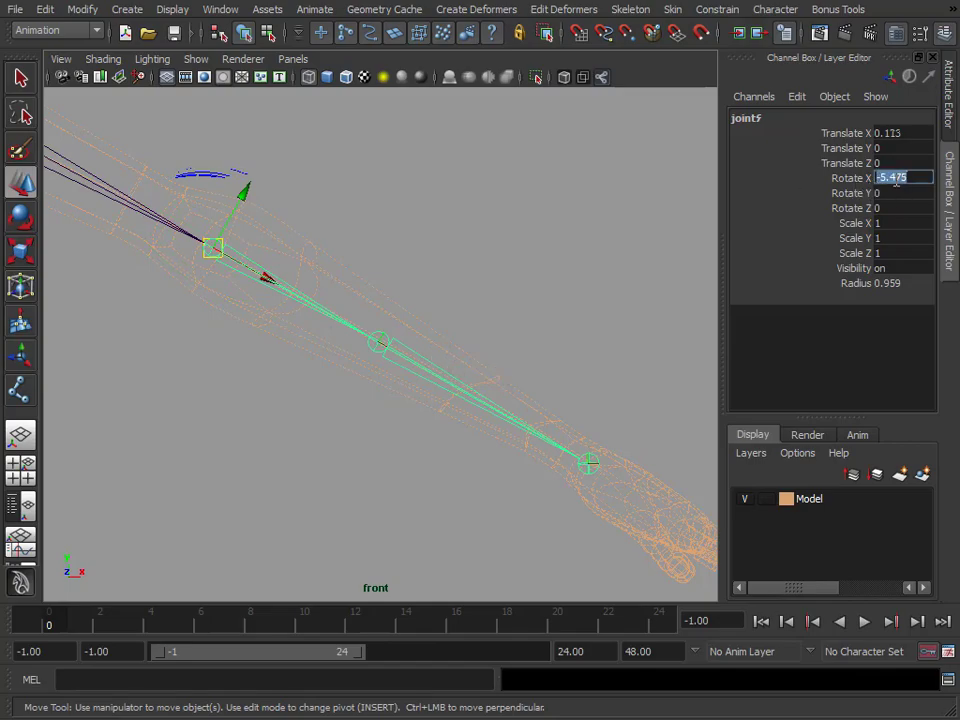
pyautogui.write('0')
pyautogui.press('Return')
# Examine the arm chain in the perspective view with the mid upper arm joint selected
pyautogui.keyDown('alt'); pyautogui.moveTo(306, 221); pyautogui.dragTo(381, 236, button='middle'); pyautogui.keyUp('alt')
pyautogui.press('space')
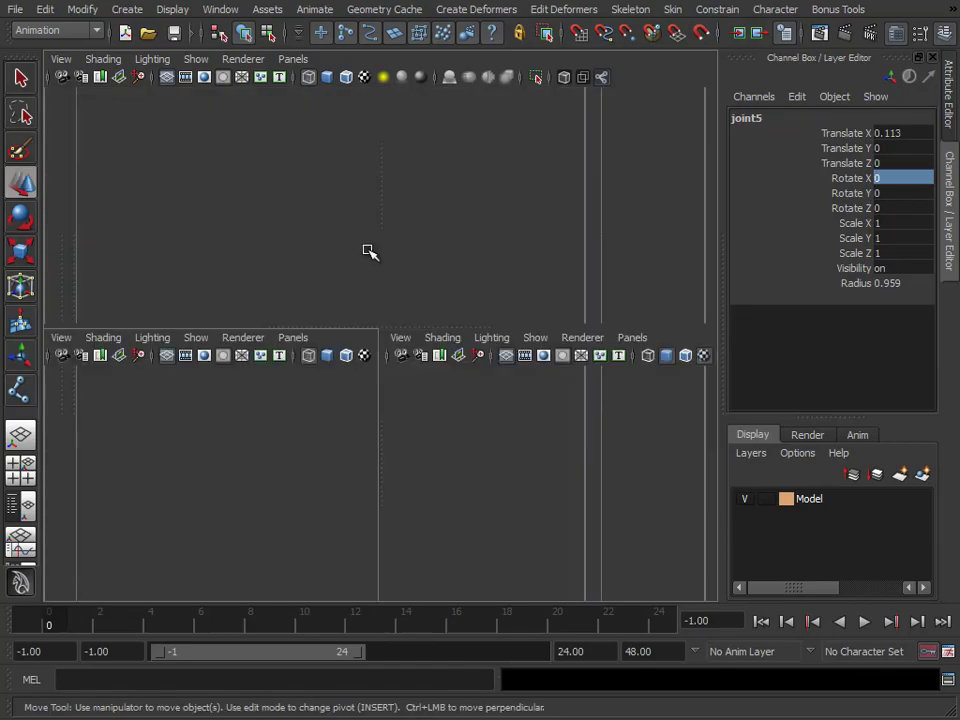
pyautogui.press('space')
pyautogui.keyDown('alt'); pyautogui.moveTo(465, 307); pyautogui.dragTo(435, 316); pyautogui.keyUp('alt')
pyautogui.keyDown('alt'); pyautogui.moveTo(435, 316); pyautogui.dragTo(381, 266, button='middle'); pyautogui.keyUp('alt')
pyautogui.keyDown('alt'); pyautogui.moveTo(381, 266); pyautogui.dragTo(263, 269, button='right'); pyautogui.keyUp('alt')
pyautogui.keyDown('alt'); pyautogui.moveTo(263, 269); pyautogui.dragTo(351, 288, button='middle'); pyautogui.keyUp('alt')
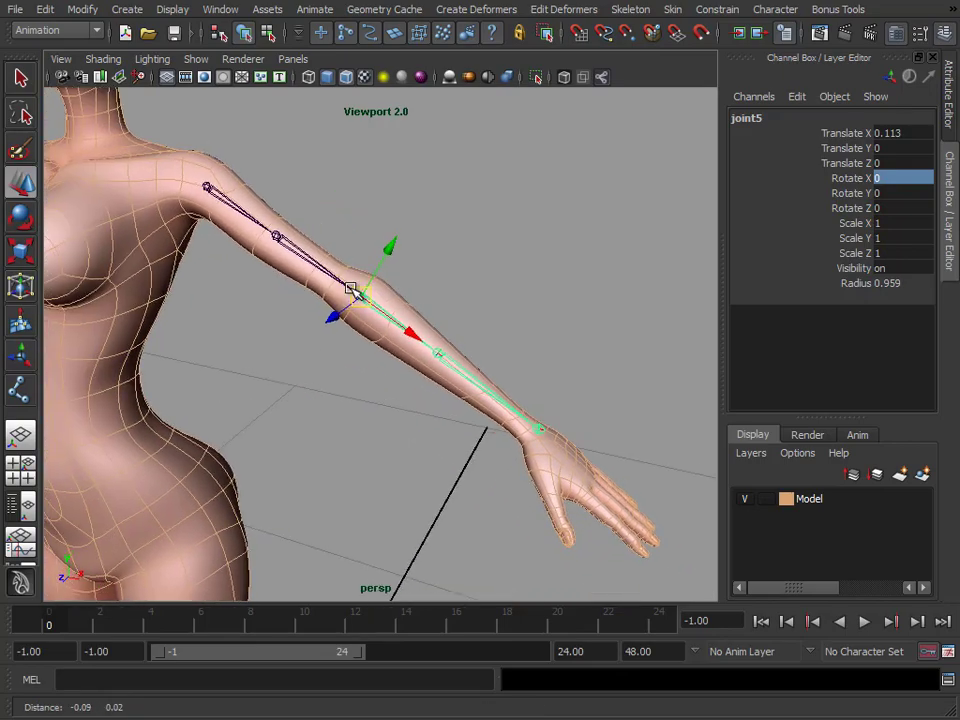
pyautogui.click(282, 241)
pyautogui.keyDown('alt'); pyautogui.moveTo(274, 281); pyautogui.dragTo(317, 309, button='middle'); pyautogui.keyUp('alt')
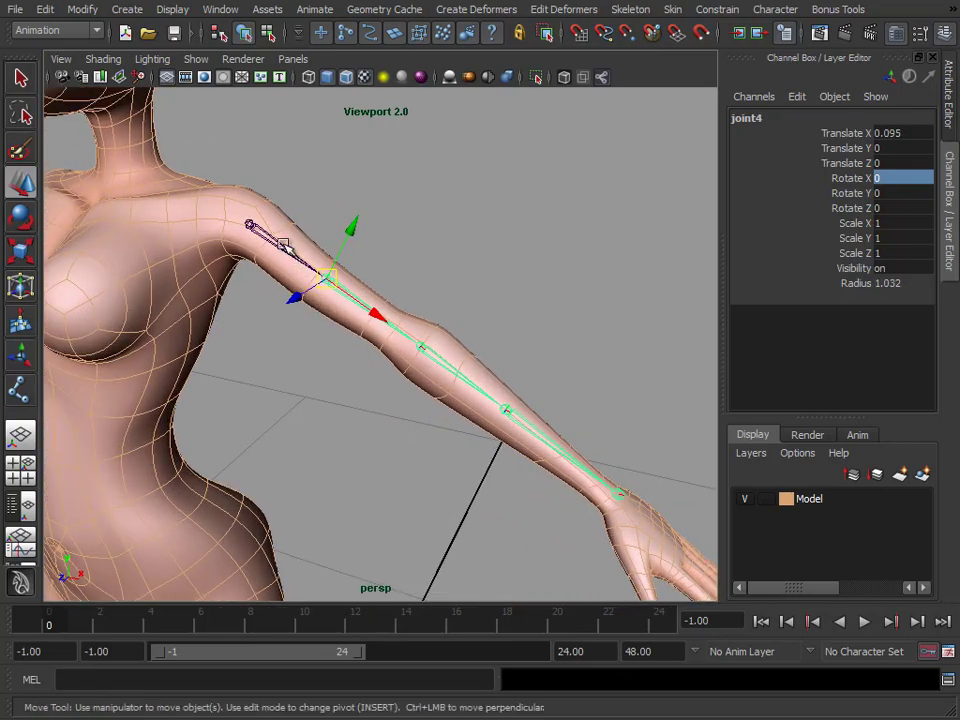
# Try twisting the shoulder joint about -8.7 degrees around X in the perspective view and undo the rotation
pyautogui.click(281, 246)
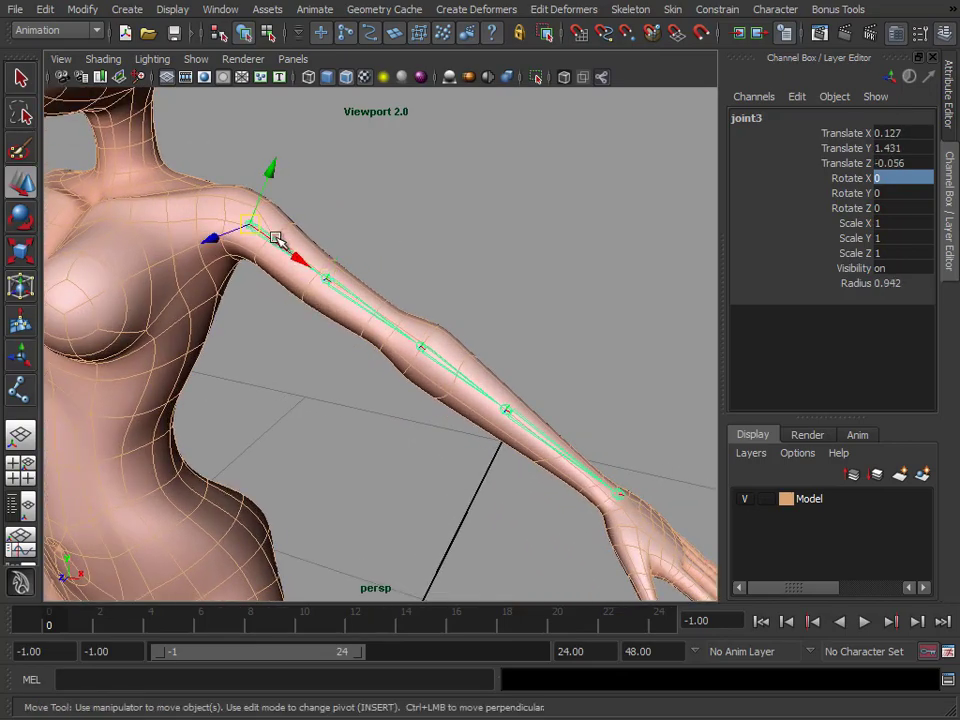
pyautogui.press('e')
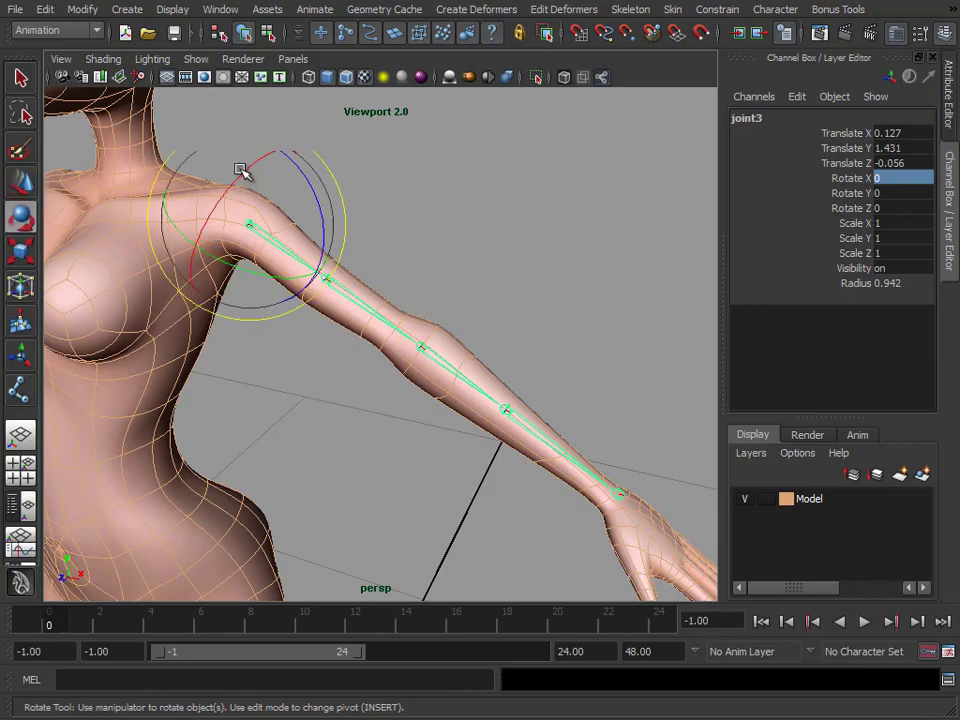
pyautogui.moveTo(250, 170); pyautogui.dragTo(268, 158)
pyautogui.hotkey('ctrl', 'z')
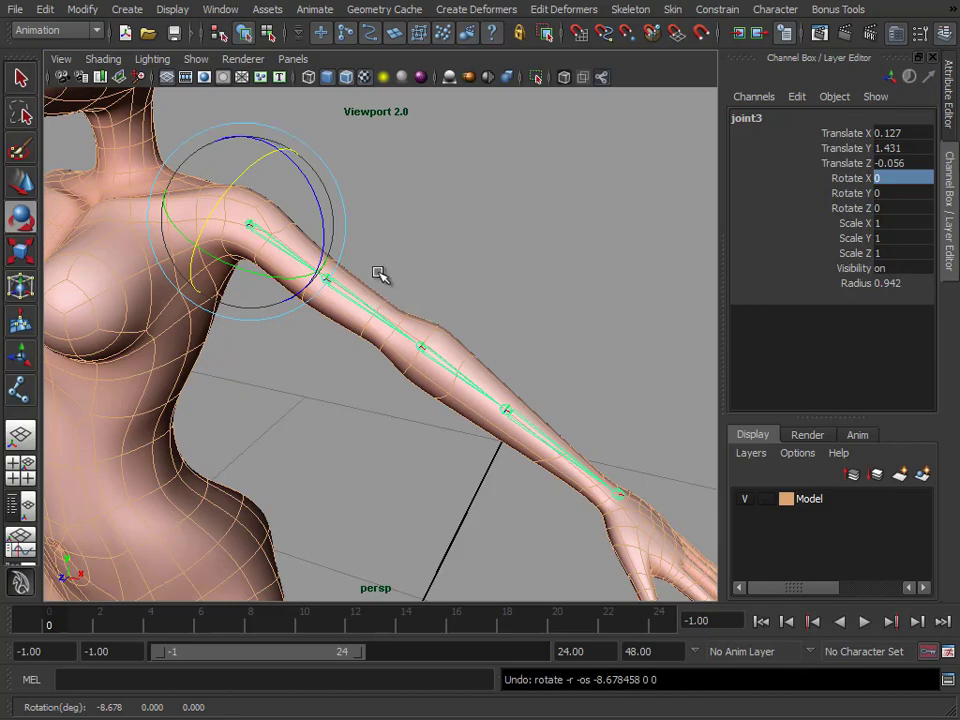
# Try twisting the mid upper arm joint about 36 degrees around X and undo the rotation
pyautogui.click(371, 311)
pyautogui.moveTo(323, 244); pyautogui.dragTo(301, 295)
pyautogui.hotkey('ctrl', 'z')
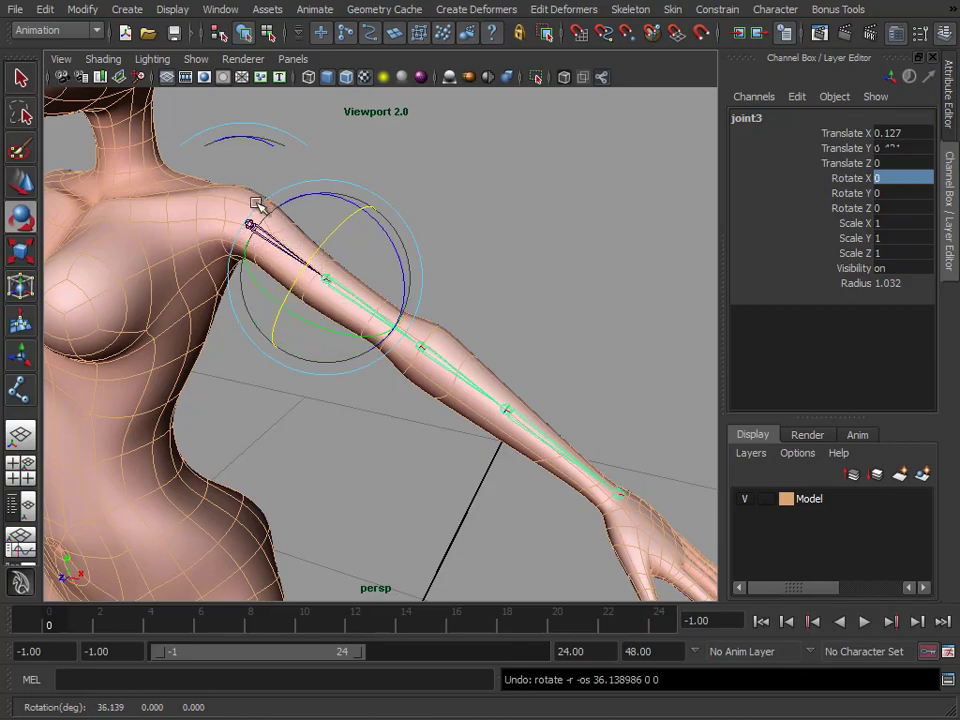
# Try twisting the shoulder joint about 3.9 degrees around X, undo the rotation and clear the selection
pyautogui.click(280, 148)
pyautogui.click(268, 240)
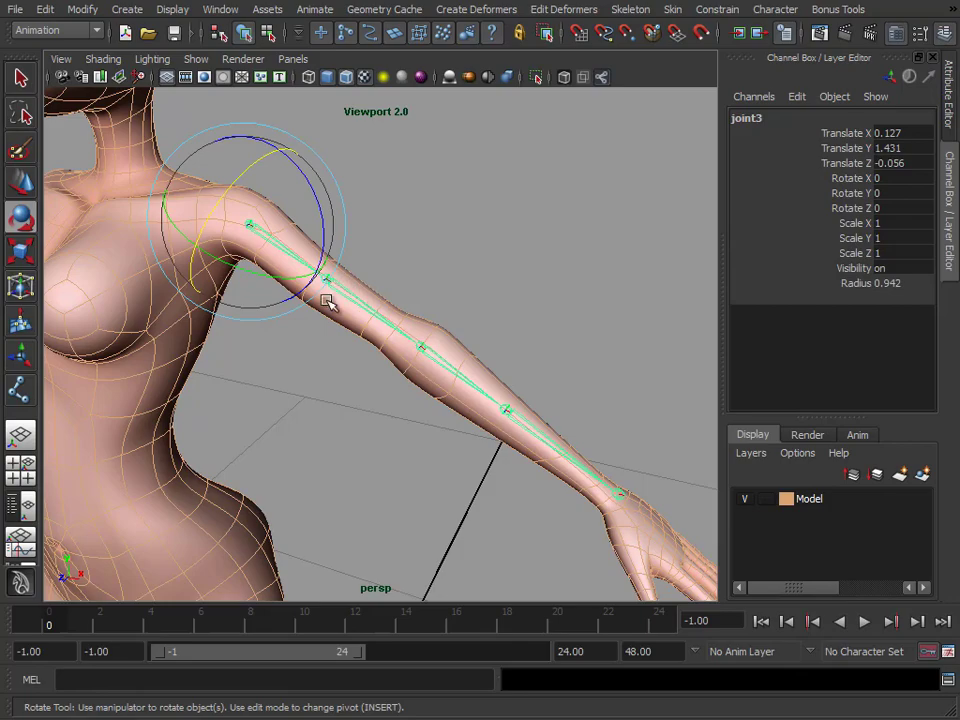
pyautogui.moveTo(240, 176)
pyautogui.mouseDown()
pyautogui.moveTo(197, 231)
pyautogui.moveTo(274, 141)
pyautogui.moveTo(227, 176)
pyautogui.moveTo(220, 201)
pyautogui.moveTo(242, 189)
pyautogui.mouseUp()
pyautogui.hotkey('ctrl', 'z')
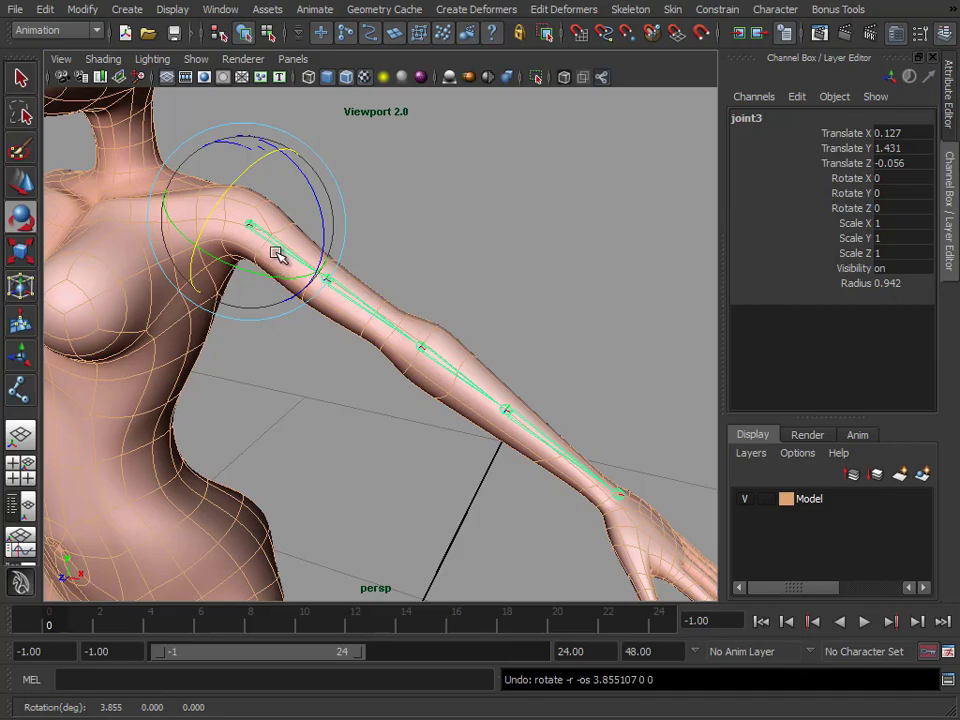
pyautogui.click(357, 303)
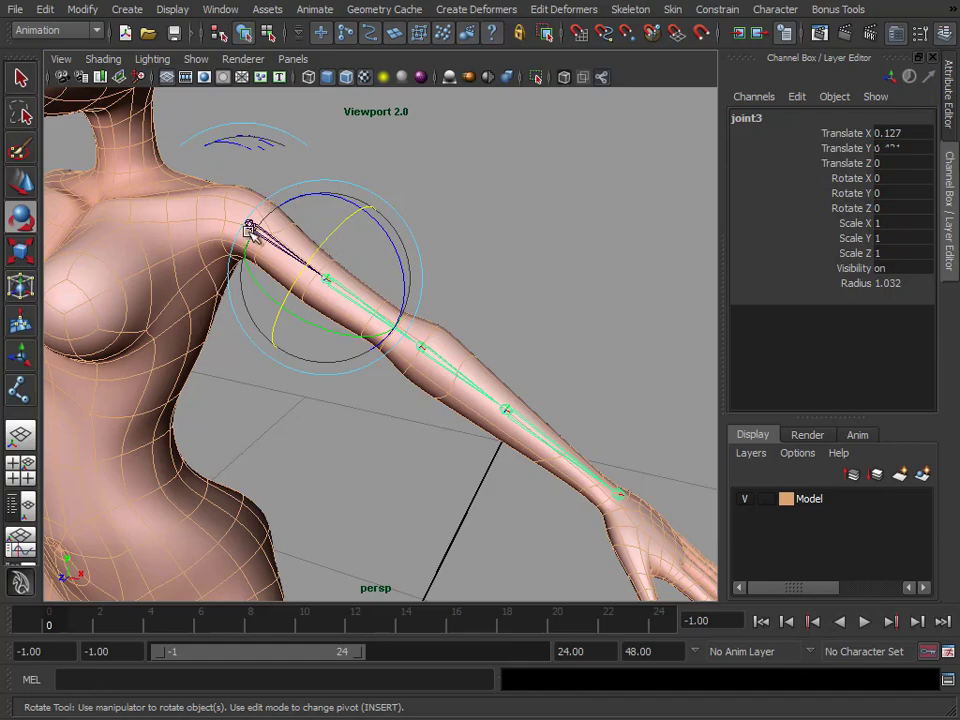
pyautogui.click(440, 183)
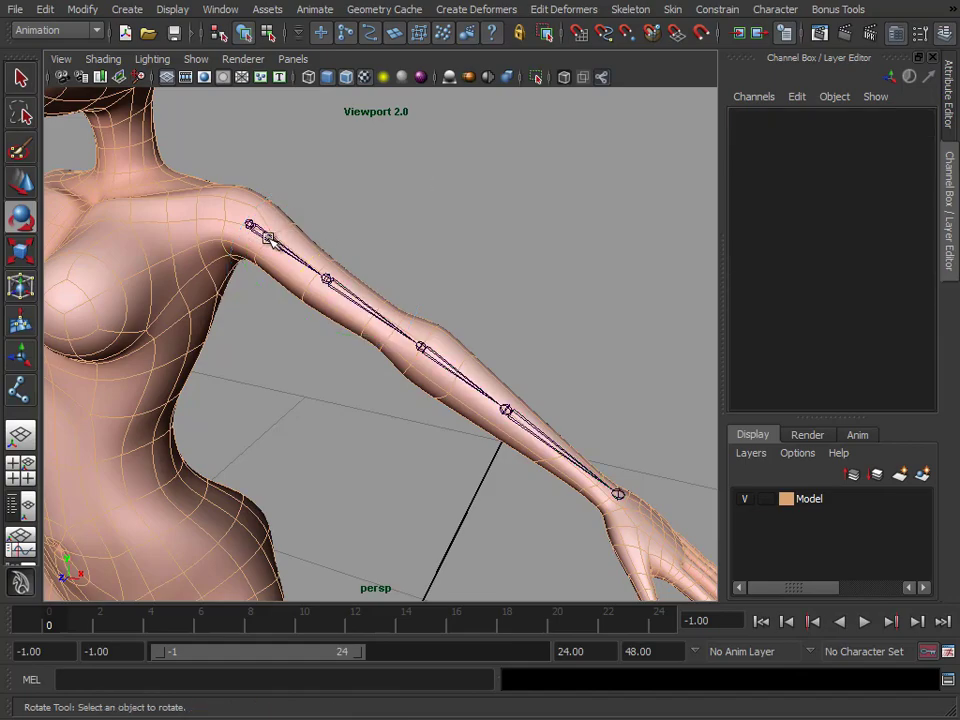
# Try rotating the shoulder joint around Z, and about -4.7 degrees around Y, undoing each rotation
pyautogui.click(268, 237)
pyautogui.moveTo(312, 189); pyautogui.dragTo(320, 219)
pyautogui.hotkey('ctrl', 'z')
pyautogui.moveTo(242, 268)
pyautogui.mouseDown()
pyautogui.moveTo(289, 274)
pyautogui.moveTo(197, 275)
pyautogui.moveTo(246, 268)
pyautogui.mouseUp()
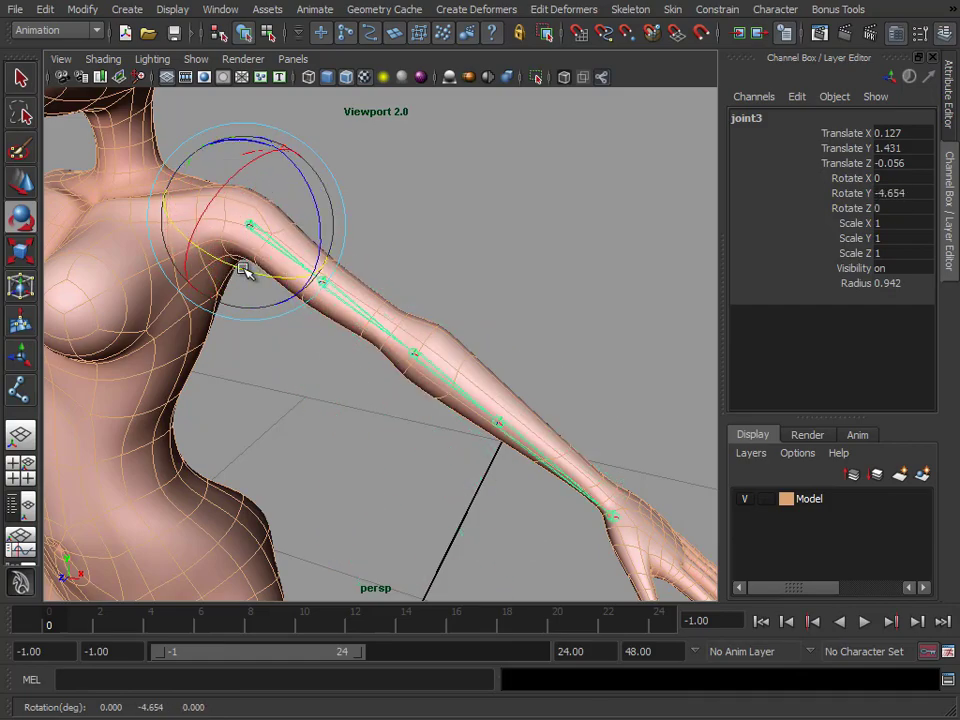
pyautogui.hotkey('ctrl', 'z')
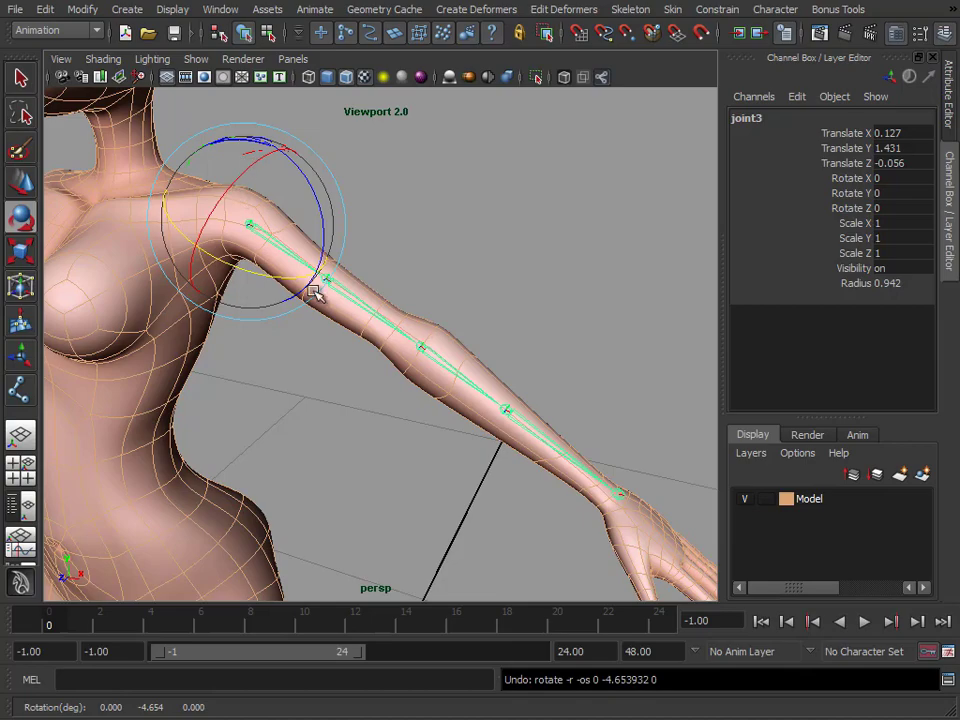
# Try twisting the mid upper arm joint about 24 degrees around X and undo the rotation
pyautogui.click(372, 308)
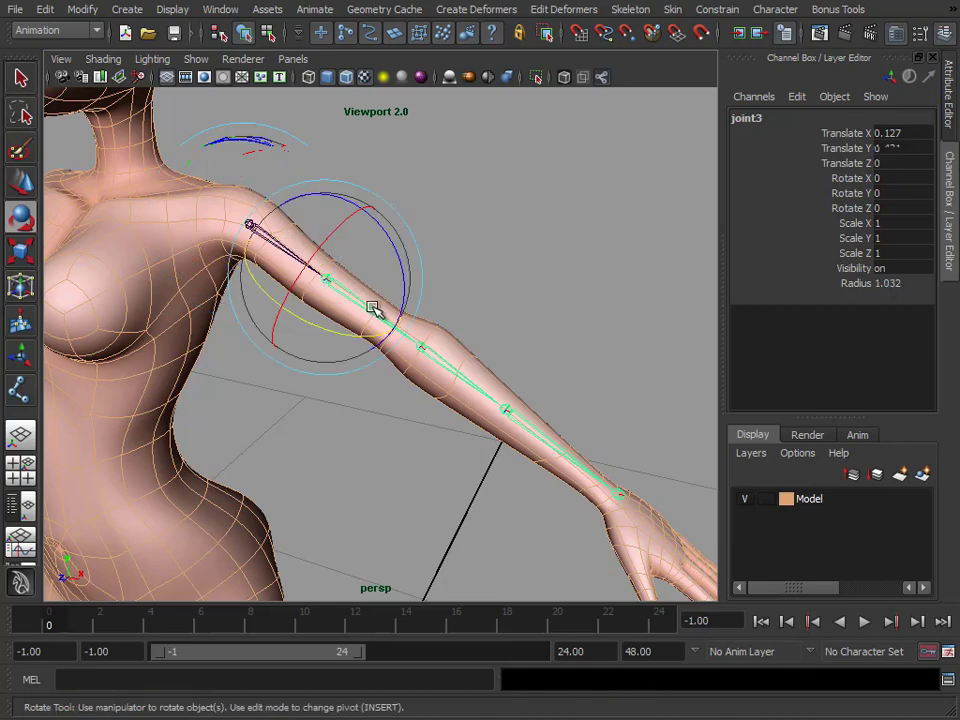
pyautogui.moveTo(332, 229); pyautogui.dragTo(308, 259)
pyautogui.hotkey('ctrl', 'z')
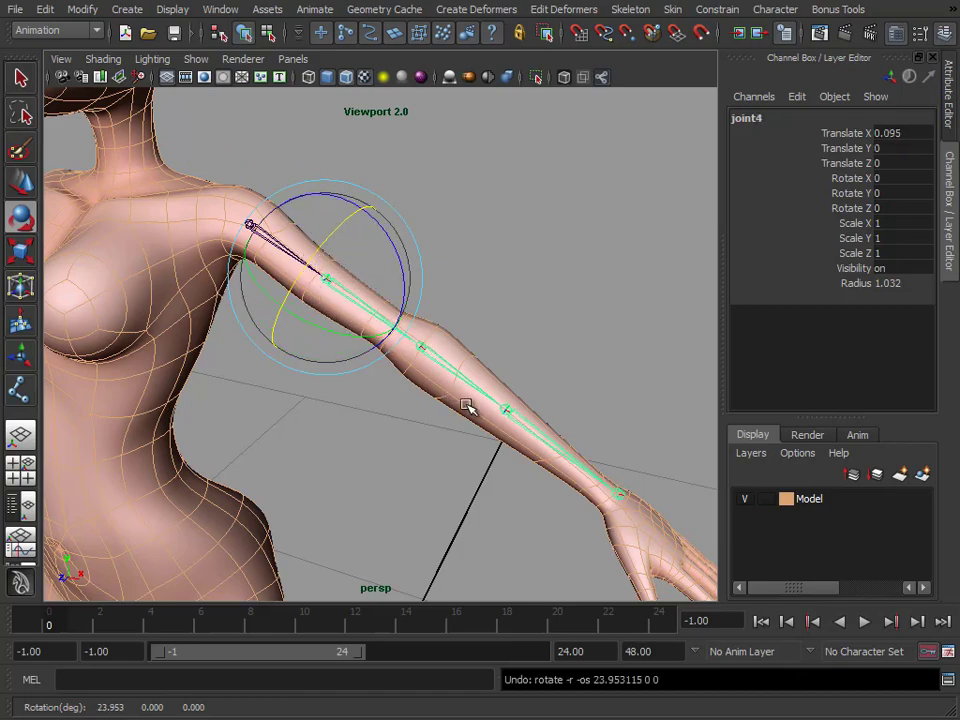
# Try rotating the left wrist joint about -21 degrees around Z and undo the rotation
pyautogui.keyDown('alt'); pyautogui.moveTo(465, 403); pyautogui.dragTo(409, 371, button='middle'); pyautogui.keyUp('alt')
pyautogui.keyDown('alt'); pyautogui.moveTo(452, 435); pyautogui.dragTo(388, 396, button='middle'); pyautogui.keyUp('alt')
pyautogui.click(423, 338)
pyautogui.keyDown('alt'); pyautogui.moveTo(376, 442); pyautogui.dragTo(368, 414); pyautogui.keyUp('alt')
pyautogui.keyDown('alt'); pyautogui.moveTo(368, 414); pyautogui.dragTo(380, 415, button='right'); pyautogui.keyUp('alt')
pyautogui.keyDown('alt'); pyautogui.moveTo(380, 415); pyautogui.dragTo(410, 408); pyautogui.keyUp('alt')
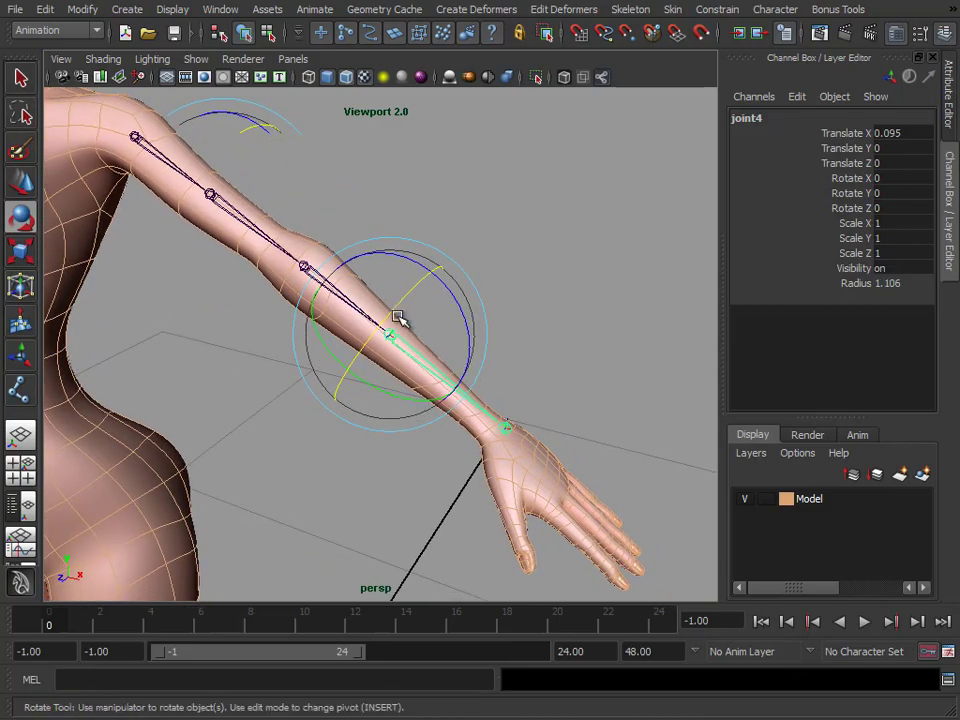
pyautogui.click(507, 428)
pyautogui.moveTo(553, 374); pyautogui.dragTo(579, 392)
pyautogui.hotkey('ctrl', 'z')
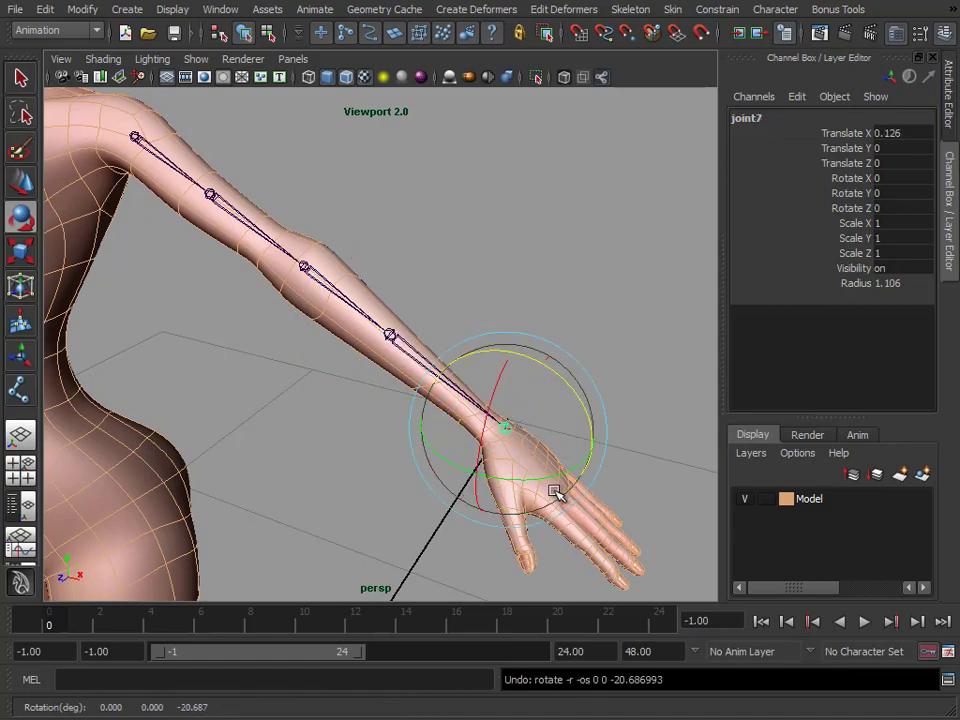
# Try rotating the wrist joint around Y, and about 10 degrees around X, undoing each rotation
pyautogui.moveTo(551, 478); pyautogui.dragTo(580, 485)
pyautogui.hotkey('ctrl', 'z')
pyautogui.moveTo(498, 380)
pyautogui.mouseDown()
pyautogui.moveTo(493, 399)
pyautogui.moveTo(508, 396)
pyautogui.mouseUp()
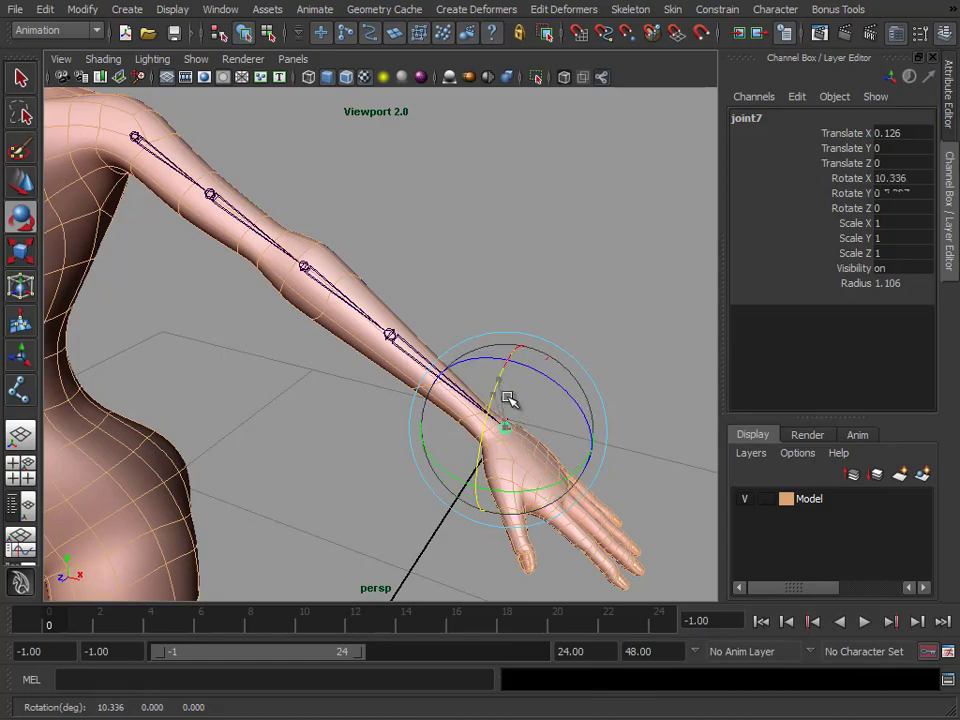
pyautogui.hotkey('ctrl', 'z')
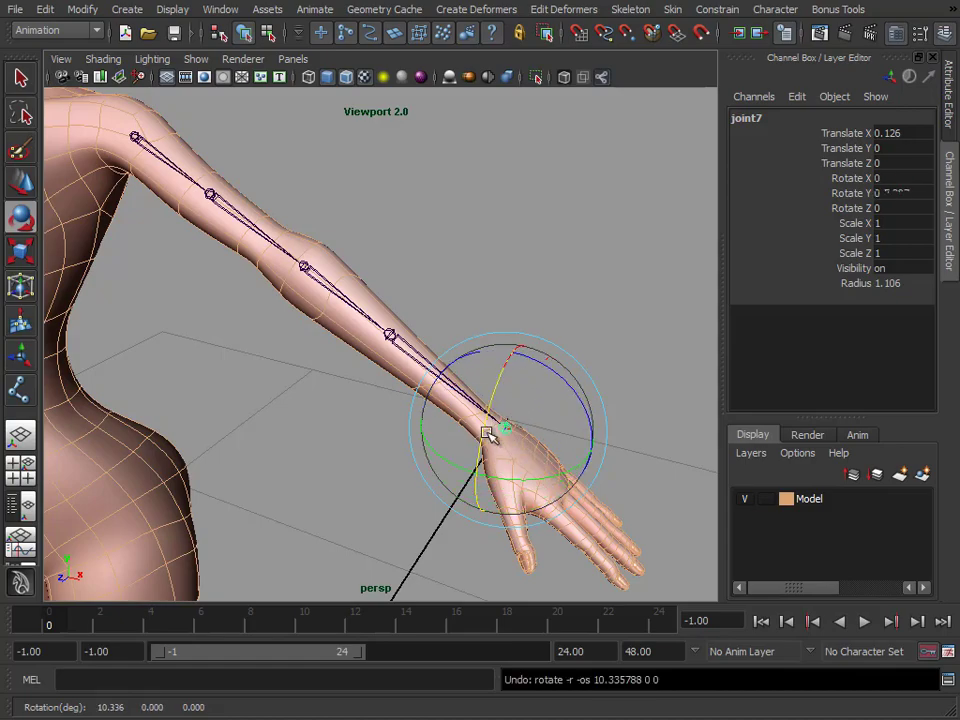
# Try twisting the mid forearm joint about 6.9 degrees around X and undo the rotation
pyautogui.click(390, 333)
pyautogui.moveTo(404, 298); pyautogui.dragTo(401, 315)
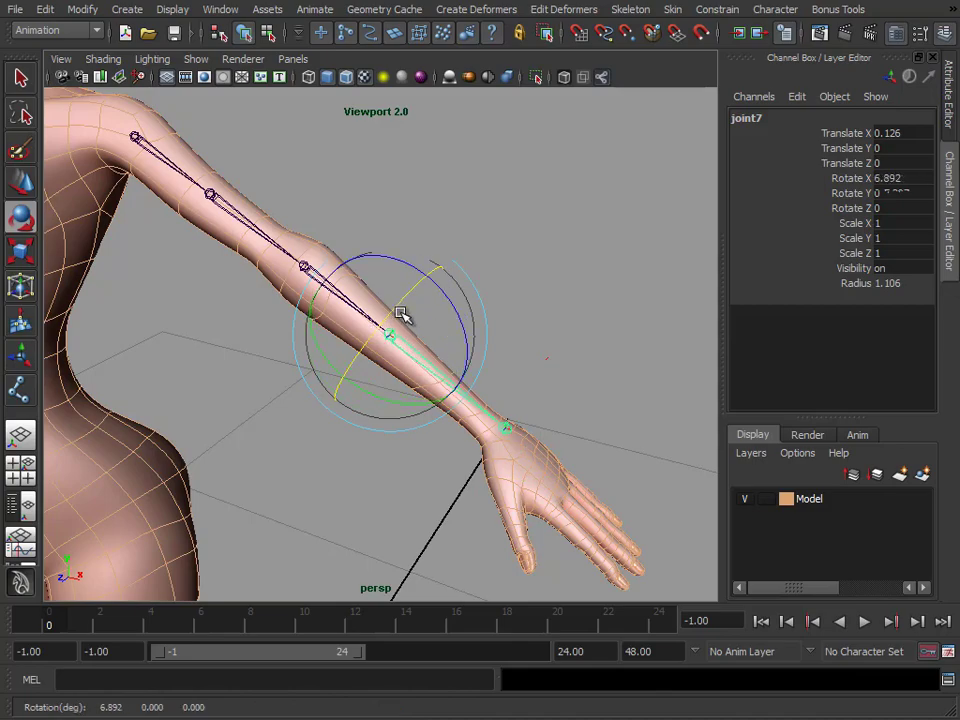
pyautogui.hotkey('ctrl', 'z')
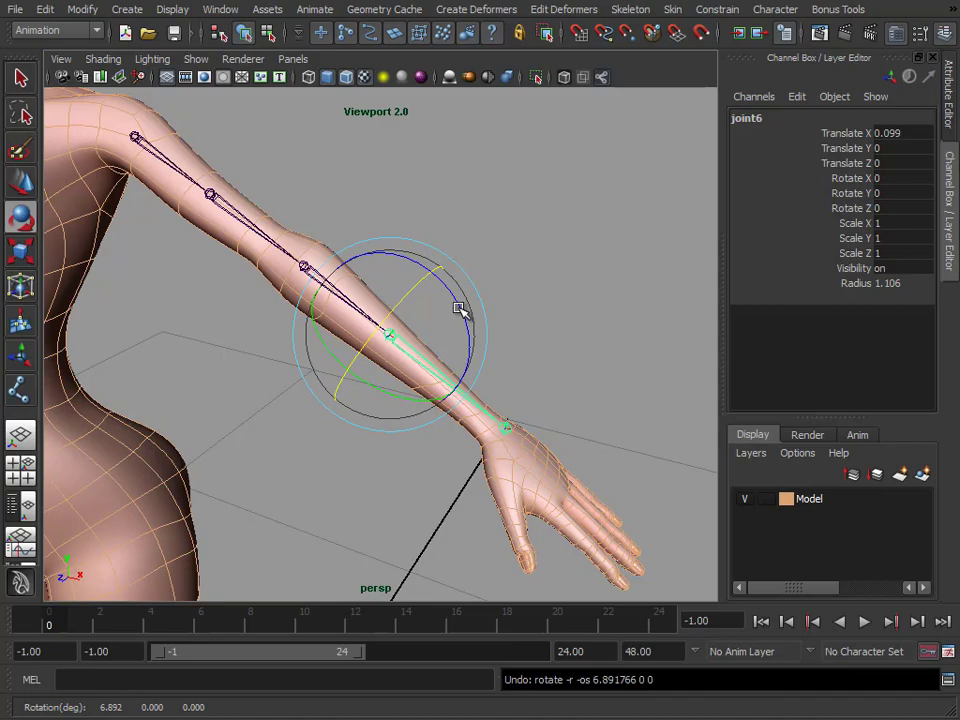
# Compare the mid upper arm and mid forearm twist joints, try rotating the elbow joint and undo the rotation
pyautogui.click(208, 195)
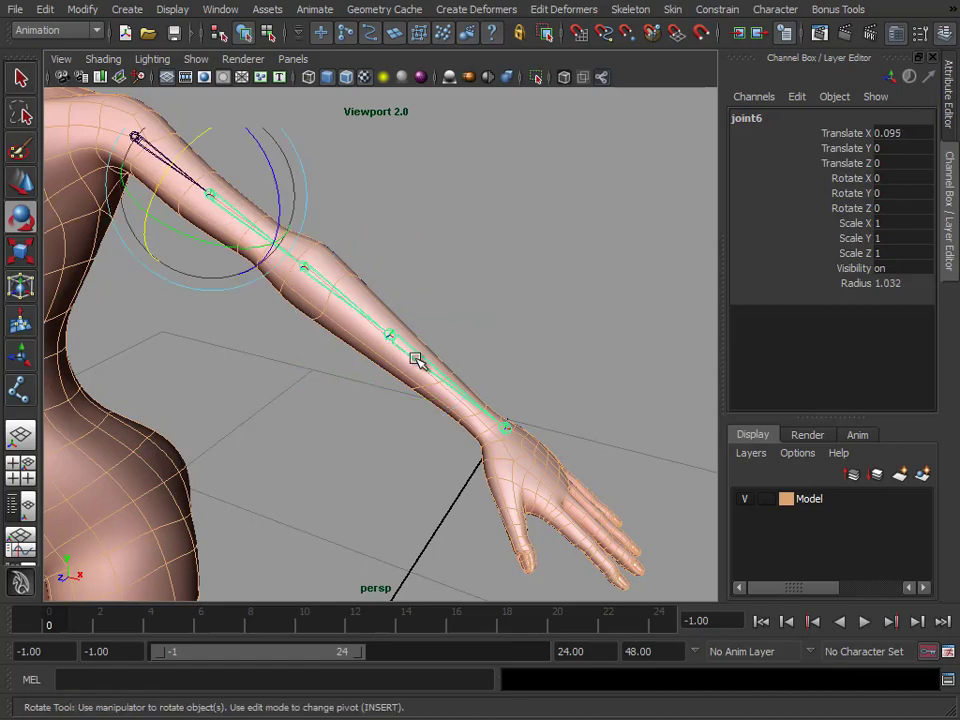
pyautogui.click(420, 360)
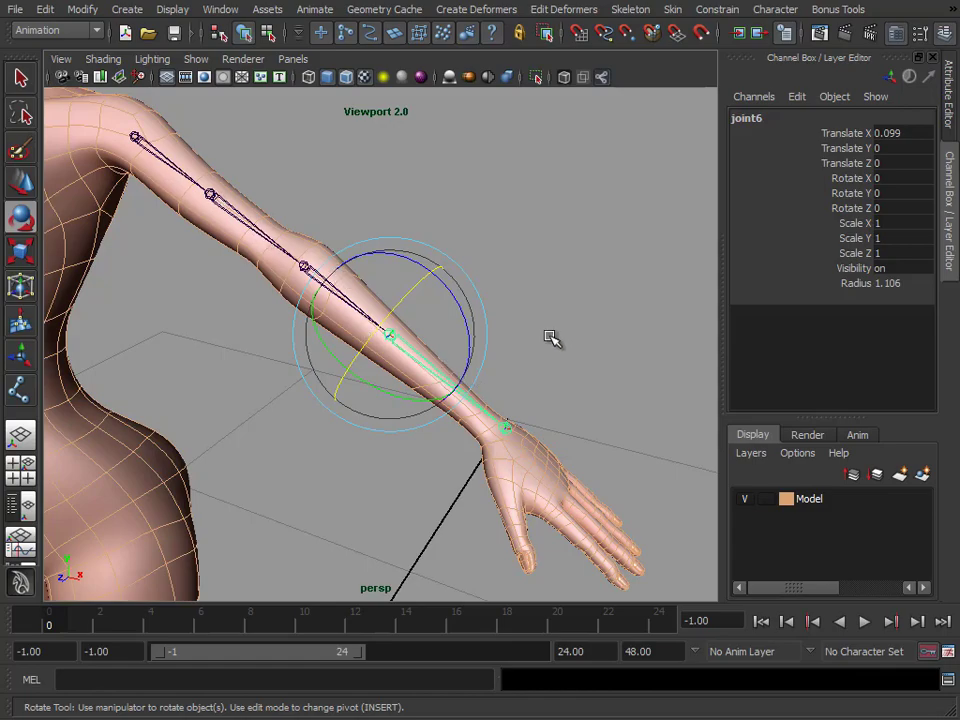
pyautogui.keyDown('alt'); pyautogui.moveTo(551, 339); pyautogui.dragTo(632, 289); pyautogui.keyUp('alt')
pyautogui.keyDown('alt'); pyautogui.moveTo(632, 289); pyautogui.dragTo(600, 352, button='right'); pyautogui.keyUp('alt')
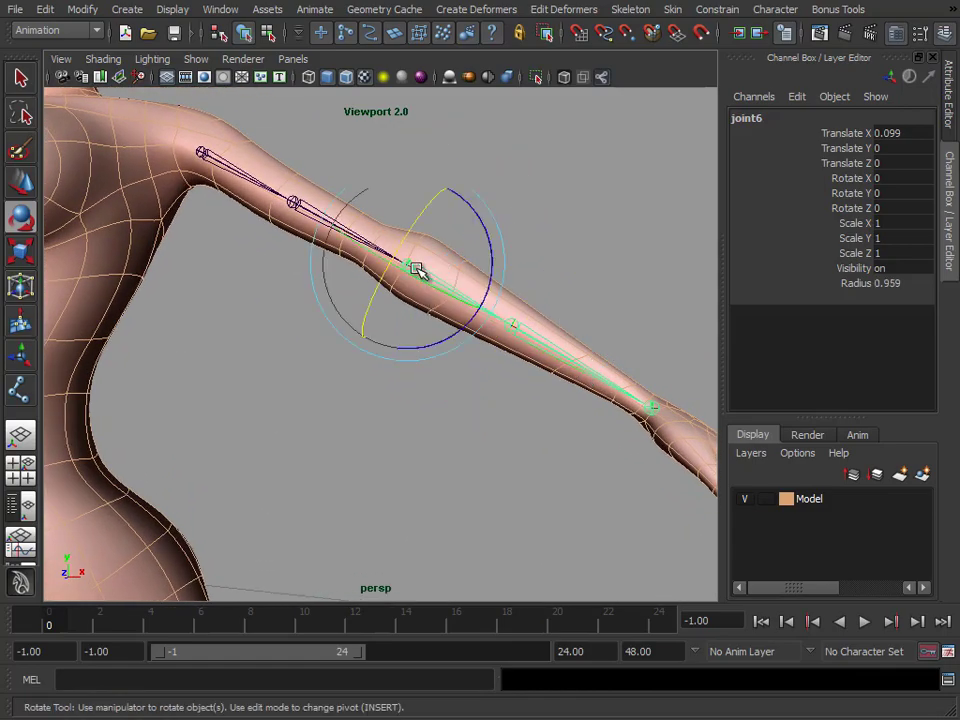
pyautogui.moveTo(416, 220); pyautogui.dragTo(701, 420)
pyautogui.hotkey('ctrl', 'z')
# Remove the test arm joint chain and unhide the Skeleton_FixAxis group
pyautogui.keyDown('alt'); pyautogui.moveTo(600, 414); pyautogui.dragTo(392, 336, button='right'); pyautogui.keyUp('alt')
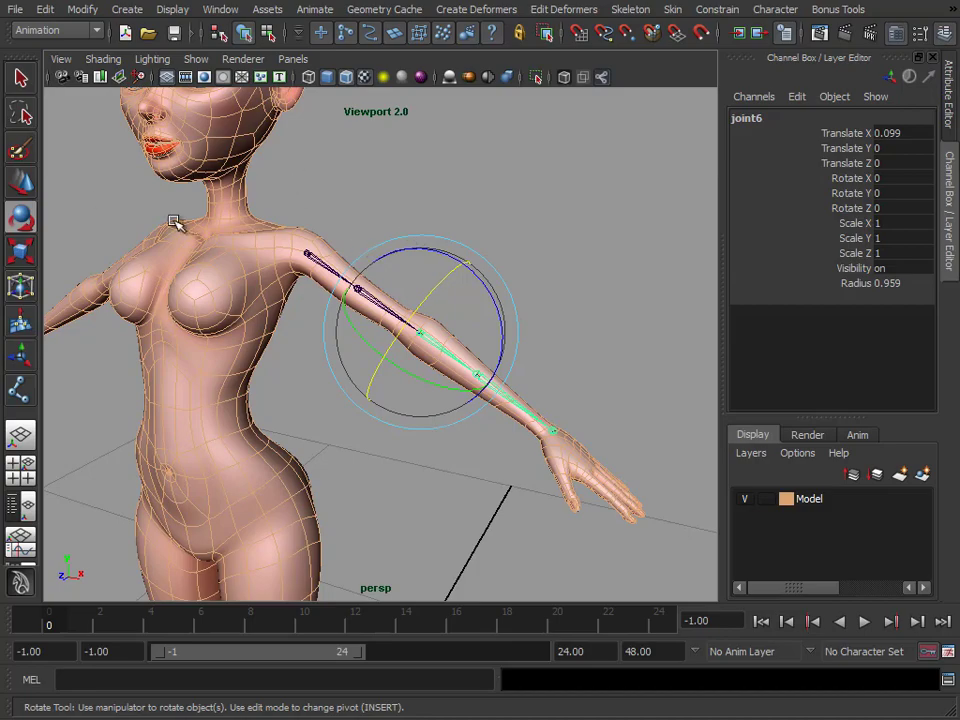
pyautogui.moveTo(480, 225)
pyautogui.keyDown('alt'); pyautogui.mouseDown(button='middle')
pyautogui.moveTo(496, 245)
pyautogui.moveTo(492, 236)
pyautogui.mouseUp(button='middle'); pyautogui.keyUp('alt')
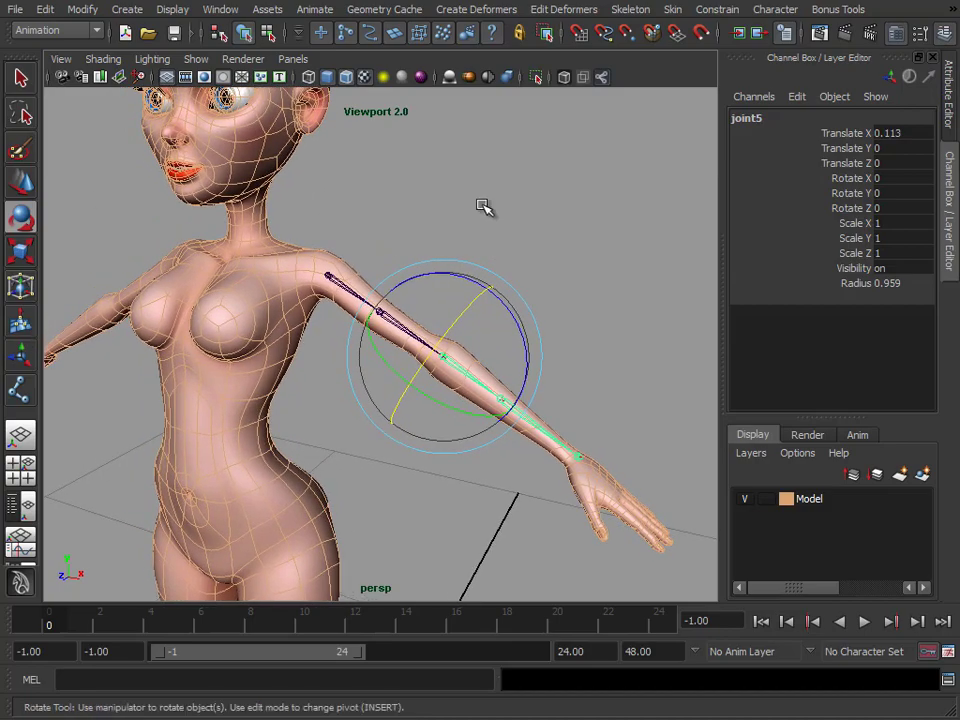
pyautogui.moveTo(604, 274)
pyautogui.keyDown('alt'); pyautogui.mouseDown(button='middle')
pyautogui.moveTo(594, 263)
pyautogui.moveTo(607, 267)
pyautogui.mouseUp(button='middle'); pyautogui.keyUp('alt')
pyautogui.click(331, 268)
pyautogui.click(470, 204)
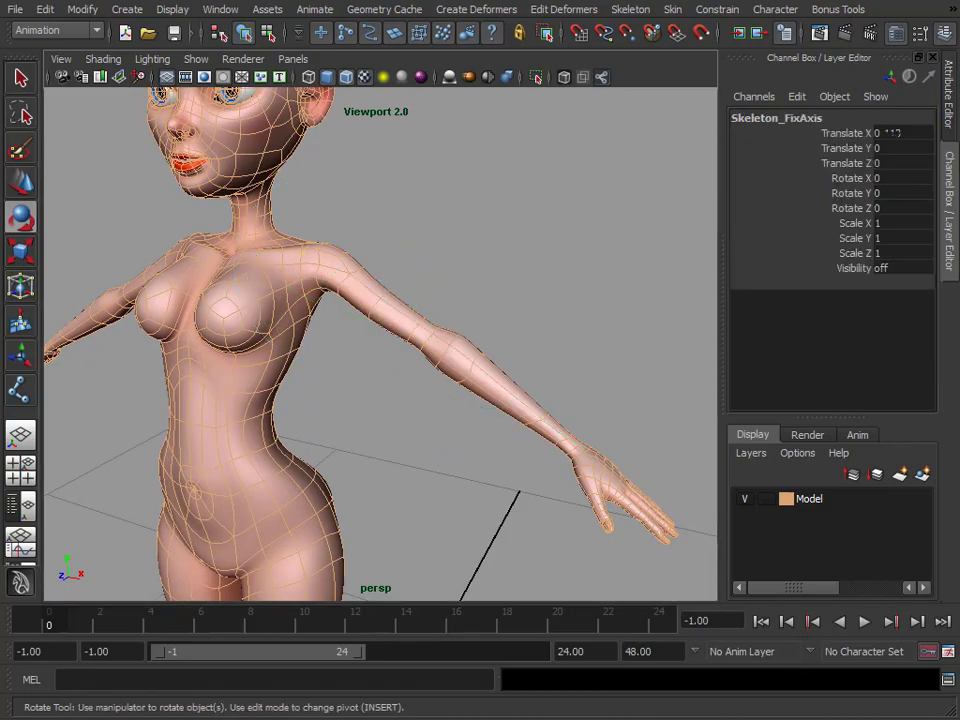
pyautogui.hotkey('shift', 'h')
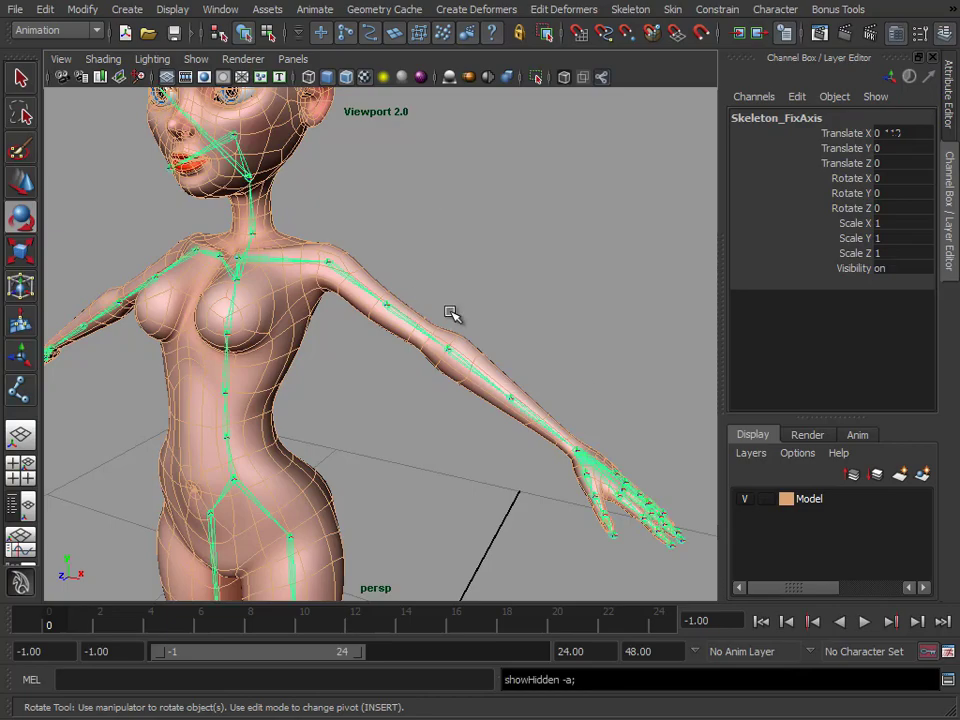
pyautogui.moveTo(959, 39); pyautogui.dragTo(791, 37)
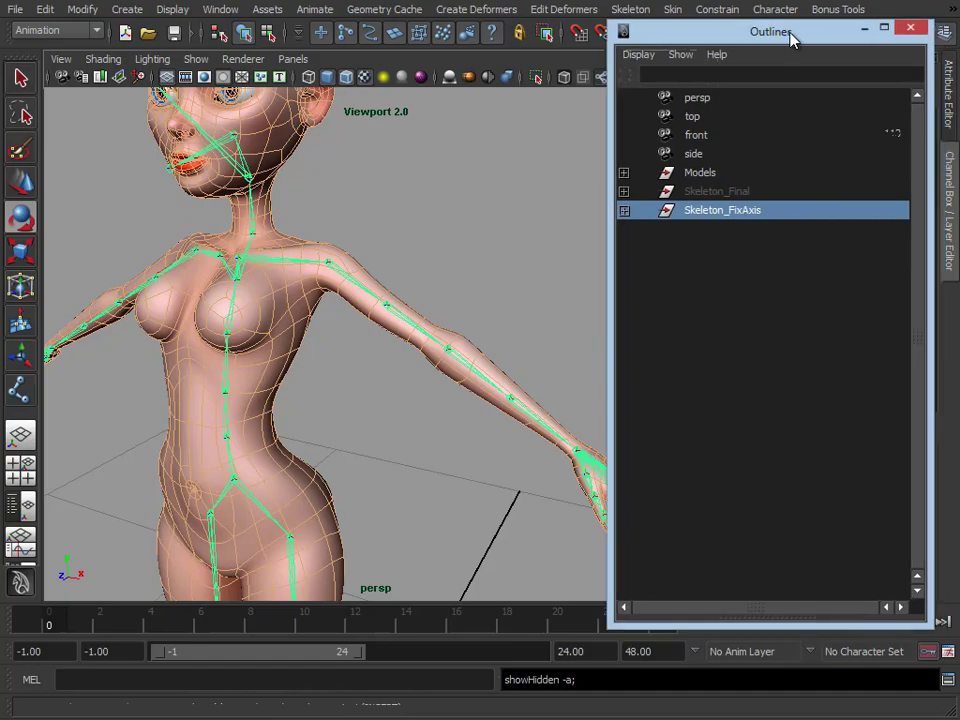
pyautogui.click(864, 27)
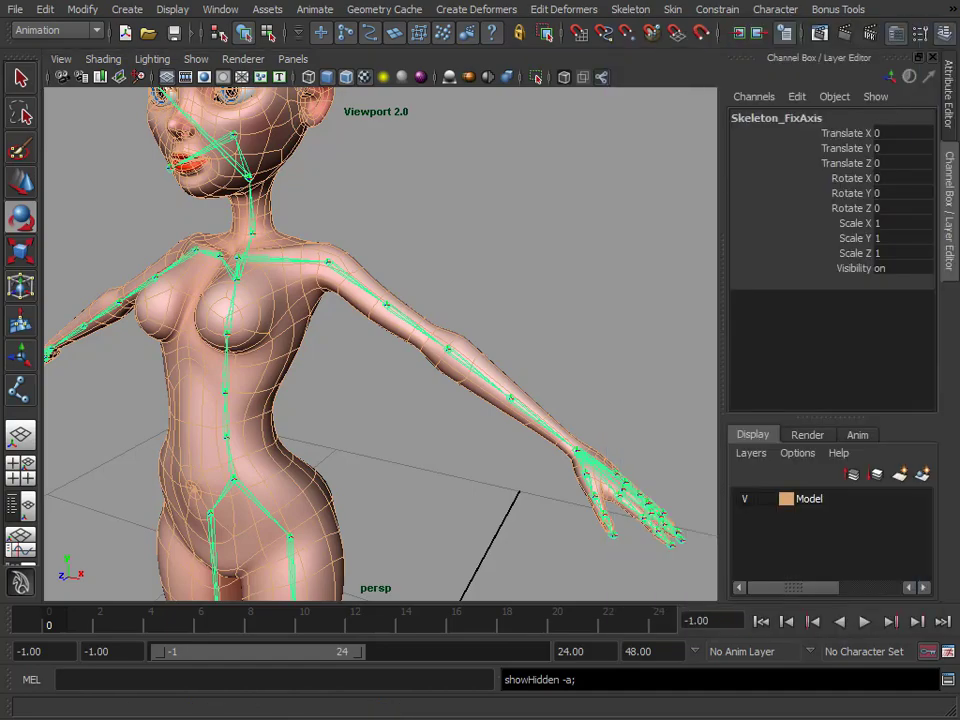
# Clear the selection and turn off Wireframe on Shaded for the character
pyautogui.click(539, 268)
pyautogui.keyDown('alt'); pyautogui.moveTo(382, 349); pyautogui.dragTo(467, 295, button='middle'); pyautogui.keyUp('alt')
pyautogui.keyDown('alt'); pyautogui.moveTo(467, 295); pyautogui.dragTo(274, 306, button='right'); pyautogui.keyUp('alt')
pyautogui.keyDown('alt'); pyautogui.moveTo(410, 362); pyautogui.dragTo(397, 317, button='middle'); pyautogui.keyUp('alt')
pyautogui.click(103, 59)
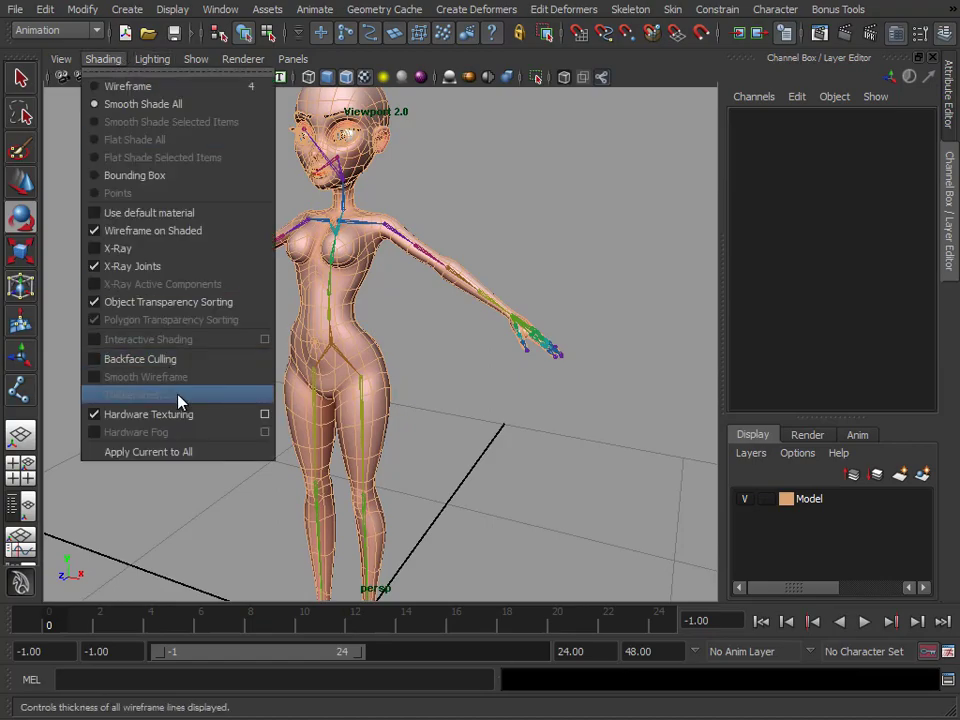
pyautogui.click(180, 231)
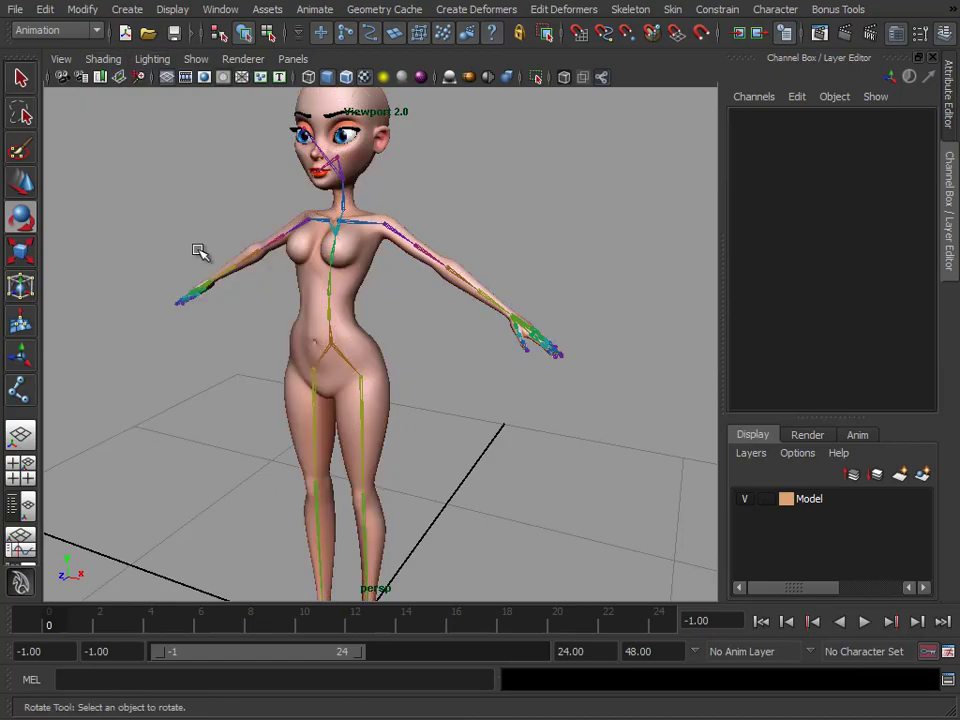
# Examine the finger joints of the left hand, the index root and the forearm twist joint
pyautogui.keyDown('alt'); pyautogui.moveTo(199, 251); pyautogui.dragTo(261, 311); pyautogui.keyUp('alt')
pyautogui.keyDown('alt'); pyautogui.moveTo(261, 311); pyautogui.dragTo(506, 332, button='right'); pyautogui.keyUp('alt')
pyautogui.press('e')
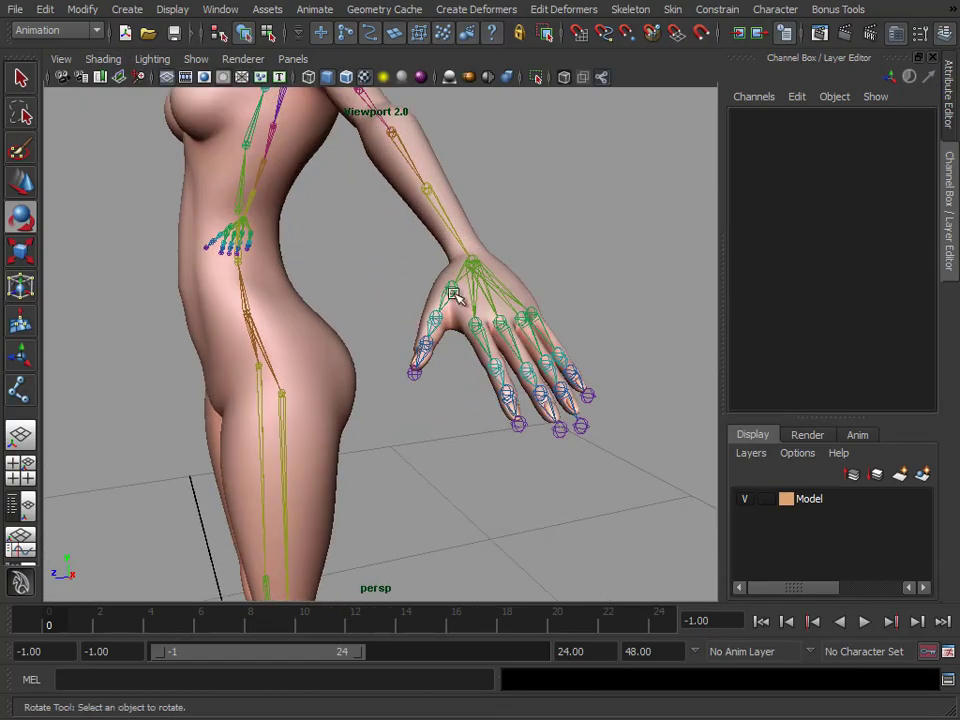
pyautogui.click(476, 336)
pyautogui.keyDown('alt'); pyautogui.moveTo(474, 401); pyautogui.dragTo(446, 381, button='right'); pyautogui.keyUp('alt')
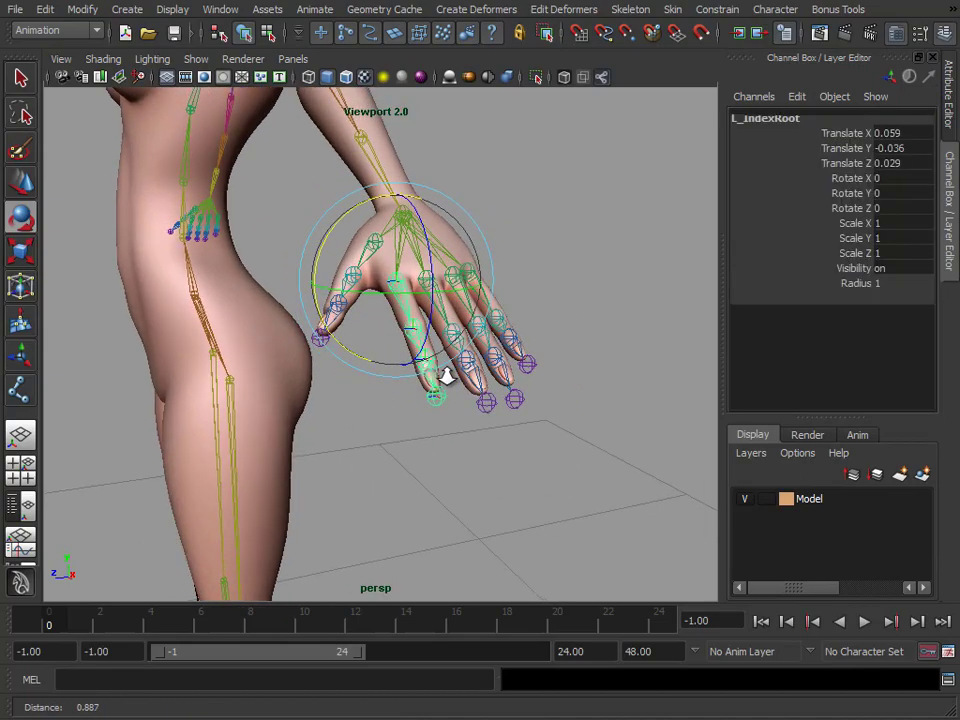
pyautogui.keyDown('alt'); pyautogui.moveTo(446, 381); pyautogui.dragTo(600, 394); pyautogui.keyUp('alt')
pyautogui.keyDown('alt'); pyautogui.moveTo(600, 394); pyautogui.dragTo(518, 390, button='middle'); pyautogui.keyUp('alt')
pyautogui.click(375, 259)
pyautogui.keyDown('alt'); pyautogui.moveTo(375, 259); pyautogui.dragTo(390, 355); pyautogui.keyUp('alt')
pyautogui.click(531, 429)
pyautogui.keyDown('alt'); pyautogui.moveTo(390, 355); pyautogui.dragTo(450, 360, button='middle'); pyautogui.keyUp('alt')
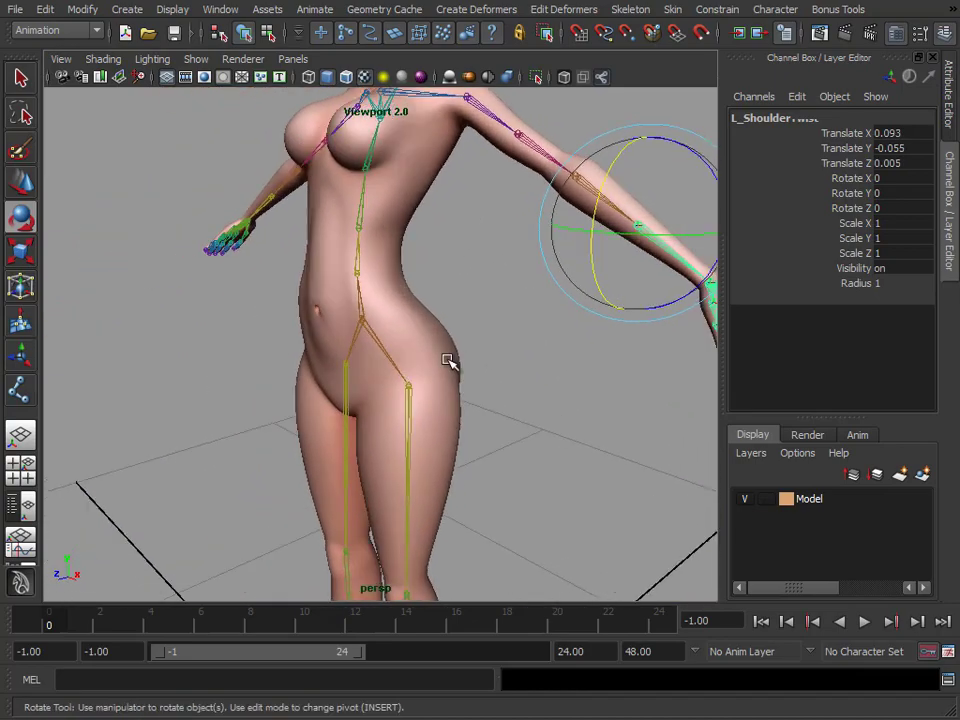
# Select the root joint to follow the leg chains, try rotating the left ball joint around X and undo the rotation
pyautogui.click(381, 343)
pyautogui.keyDown('alt'); pyautogui.moveTo(381, 343); pyautogui.dragTo(481, 277, button='middle'); pyautogui.keyUp('alt')
pyautogui.keyDown('alt'); pyautogui.moveTo(481, 277); pyautogui.dragTo(459, 214, button='right'); pyautogui.keyUp('alt')
pyautogui.keyDown('alt'); pyautogui.moveTo(459, 214); pyautogui.dragTo(396, 345, button='middle'); pyautogui.keyUp('alt')
pyautogui.keyDown('alt'); pyautogui.moveTo(396, 345); pyautogui.dragTo(405, 491, button='right'); pyautogui.keyUp('alt')
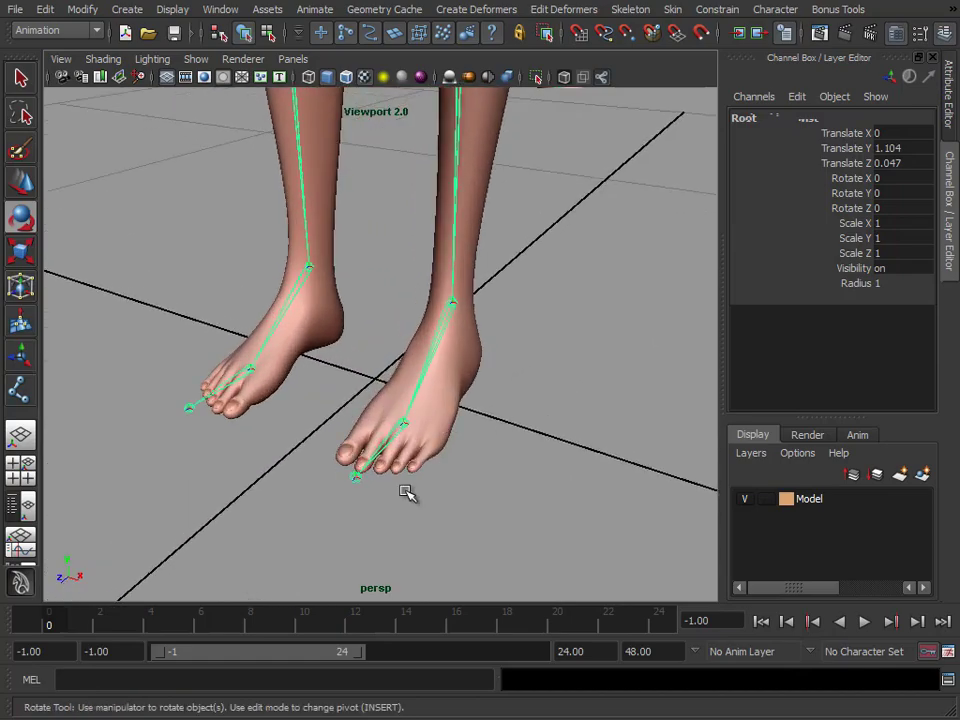
pyautogui.click(394, 443)
pyautogui.moveTo(360, 440); pyautogui.dragTo(383, 445)
pyautogui.hotkey('ctrl', 'z')
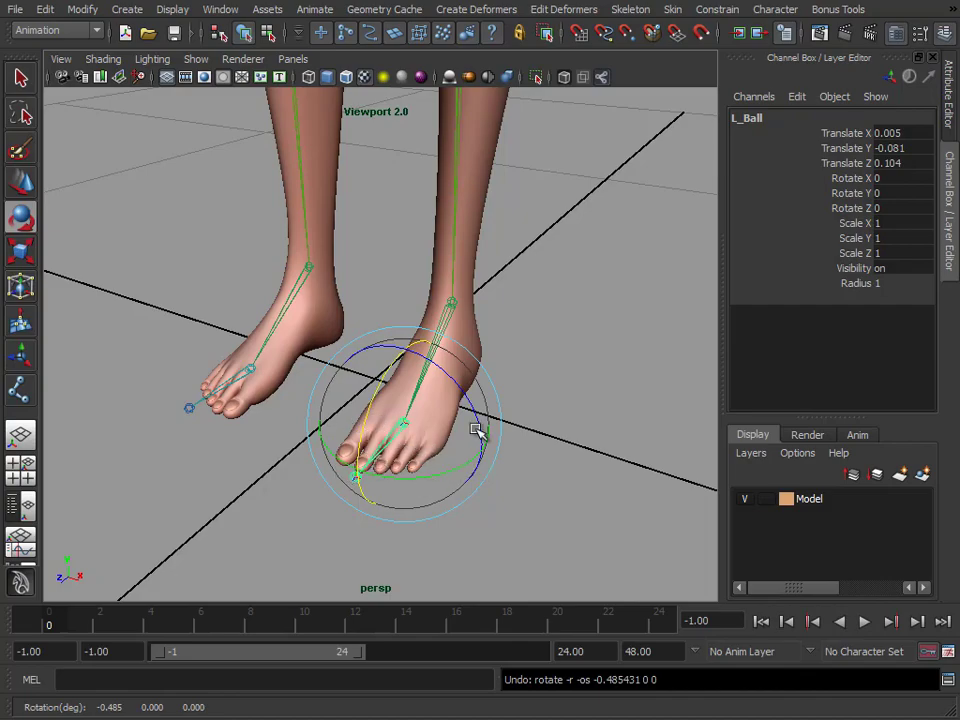
# Try rotating the jaw joint about 21 degrees around X, undo the rotation and clear the selection
pyautogui.keyDown('alt'); pyautogui.moveTo(610, 410); pyautogui.dragTo(603, 396); pyautogui.keyUp('alt')
pyautogui.keyDown('alt'); pyautogui.moveTo(603, 396); pyautogui.dragTo(452, 390, button='right'); pyautogui.keyUp('alt')
pyautogui.keyDown('alt'); pyautogui.moveTo(472, 350); pyautogui.dragTo(437, 384, button='middle'); pyautogui.keyUp('alt')
pyautogui.keyDown('alt'); pyautogui.moveTo(399, 284); pyautogui.dragTo(410, 400, button='middle'); pyautogui.keyUp('alt')
pyautogui.keyDown('alt'); pyautogui.moveTo(385, 370); pyautogui.dragTo(431, 319, button='right'); pyautogui.keyUp('alt')
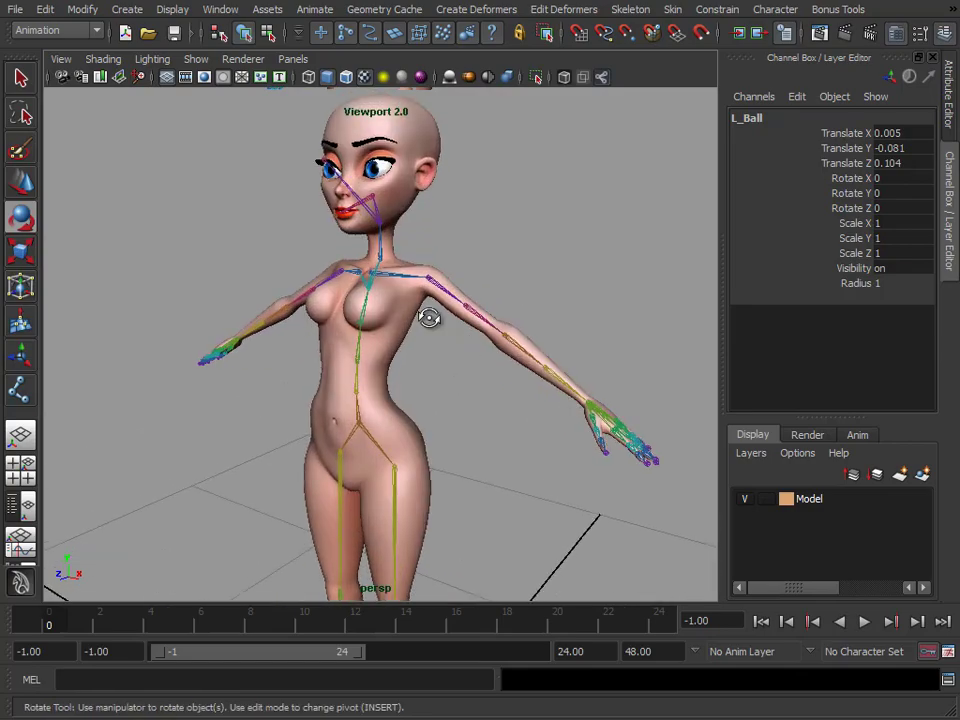
pyautogui.keyDown('alt'); pyautogui.moveTo(431, 319); pyautogui.dragTo(415, 335); pyautogui.keyUp('alt')
pyautogui.keyDown('alt'); pyautogui.moveTo(415, 335); pyautogui.dragTo(467, 392, button='middle'); pyautogui.keyUp('alt')
pyautogui.keyDown('alt'); pyautogui.moveTo(467, 392); pyautogui.dragTo(530, 385, button='right'); pyautogui.keyUp('alt')
pyautogui.keyDown('alt'); pyautogui.moveTo(515, 380); pyautogui.dragTo(440, 355); pyautogui.keyUp('alt')
pyautogui.keyDown('alt'); pyautogui.moveTo(440, 355); pyautogui.dragTo(522, 368, button='right'); pyautogui.keyUp('alt')
pyautogui.press('e')
pyautogui.click(400, 279)
pyautogui.keyDown('alt'); pyautogui.moveTo(403, 279); pyautogui.dragTo(415, 345); pyautogui.keyUp('alt')
pyautogui.moveTo(366, 264); pyautogui.dragTo(360, 297)
pyautogui.hotkey('ctrl', 'z')
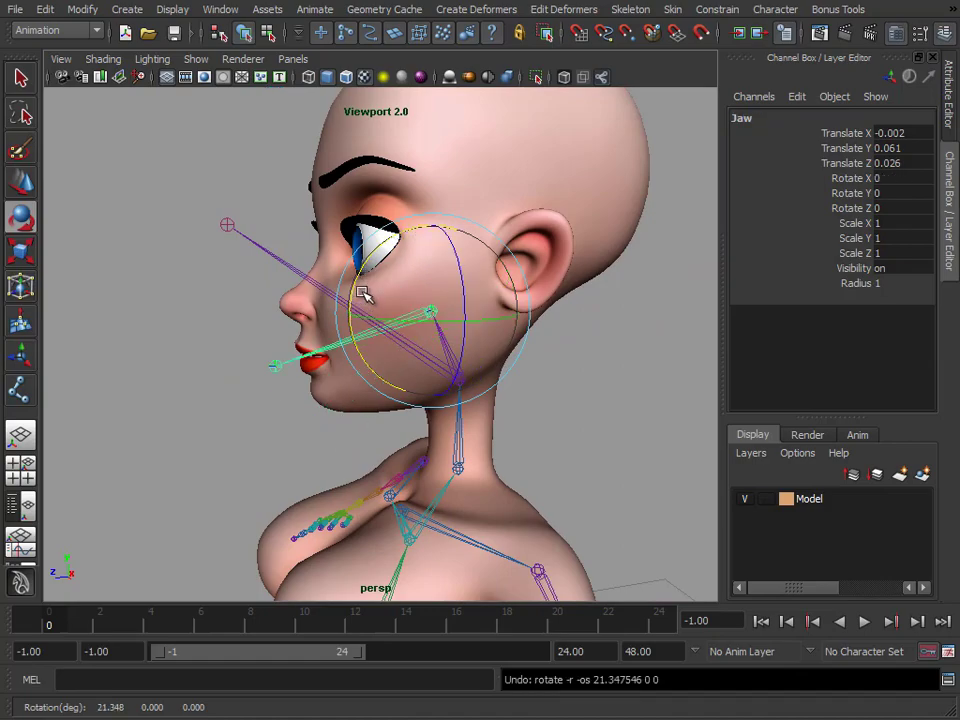
pyautogui.click(170, 293)
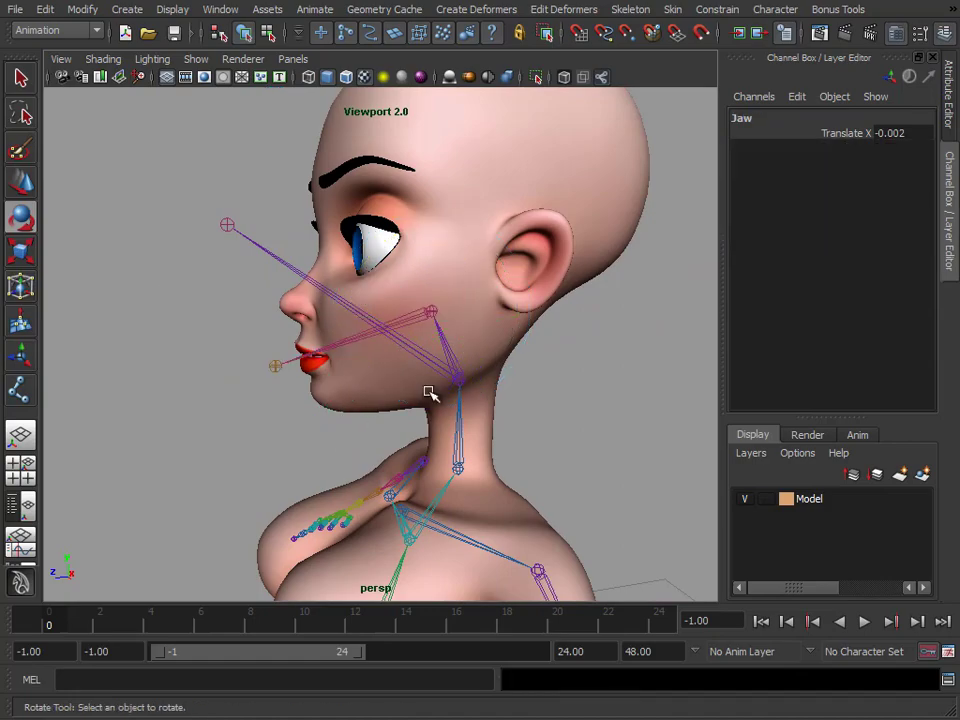
# Try rotating the head joint and undo the rotation
pyautogui.click(437, 332)
pyautogui.moveTo(473, 400); pyautogui.dragTo(535, 439)
pyautogui.hotkey('ctrl', 'z')
# Examine the left clavicle joint and the arm chain attached to it from the front
pyautogui.keyDown('alt'); pyautogui.moveTo(535, 439); pyautogui.dragTo(328, 388, button='right'); pyautogui.keyUp('alt')
pyautogui.keyDown('alt'); pyautogui.moveTo(442, 418); pyautogui.dragTo(381, 295, button='middle'); pyautogui.keyUp('alt')
pyautogui.keyDown('alt'); pyautogui.moveTo(381, 300); pyautogui.dragTo(450, 324, button='right'); pyautogui.keyUp('alt')
pyautogui.keyDown('alt'); pyautogui.moveTo(360, 290); pyautogui.dragTo(393, 364, button='middle'); pyautogui.keyUp('alt')
pyautogui.keyDown('alt'); pyautogui.moveTo(393, 365); pyautogui.dragTo(592, 325, button='right'); pyautogui.keyUp('alt')
pyautogui.click(521, 222)
pyautogui.keyDown('alt'); pyautogui.moveTo(499, 268); pyautogui.dragTo(416, 269); pyautogui.keyUp('alt')
pyautogui.click(393, 248)
pyautogui.keyDown('alt'); pyautogui.moveTo(493, 253); pyautogui.dragTo(539, 229); pyautogui.keyUp('alt')
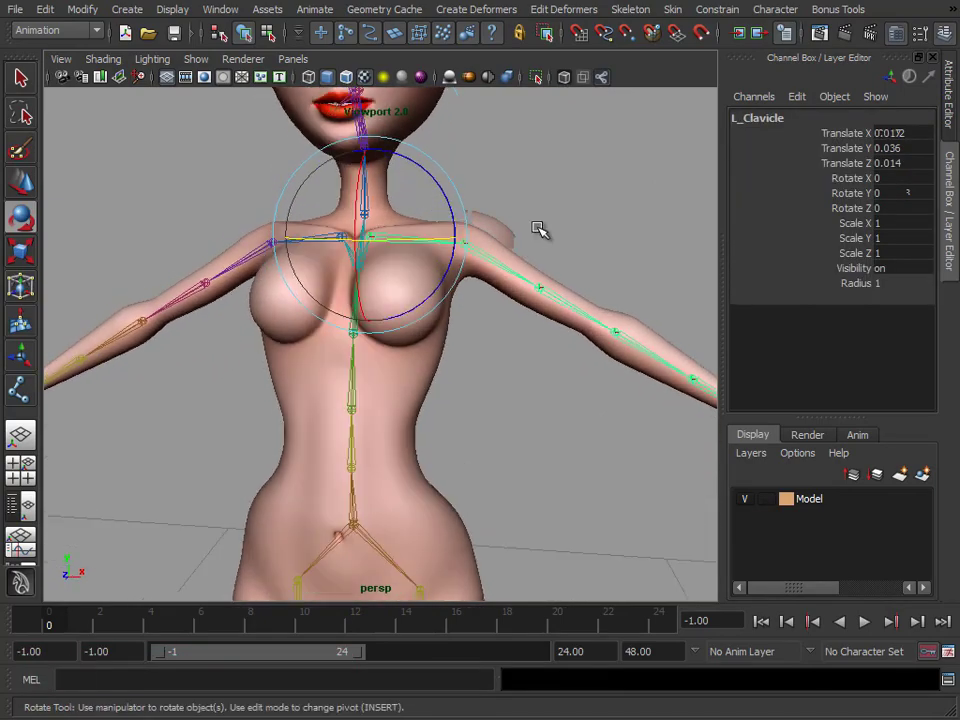
# Try raising the left arm by rotating the shoulder joint about 70 degrees around Z and undo the rotation
pyautogui.keyDown('alt'); pyautogui.moveTo(539, 229); pyautogui.dragTo(508, 267, button='middle'); pyautogui.keyUp('alt')
pyautogui.click(458, 310)
pyautogui.moveTo(481, 227); pyautogui.dragTo(350, 174)
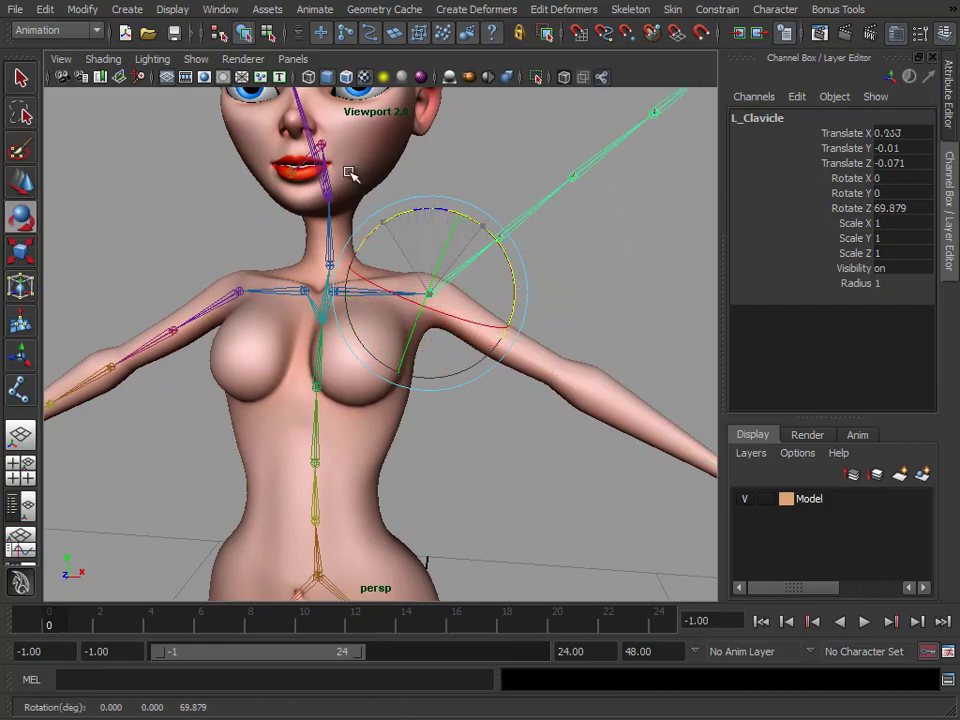
pyautogui.hotkey('ctrl', 'z')
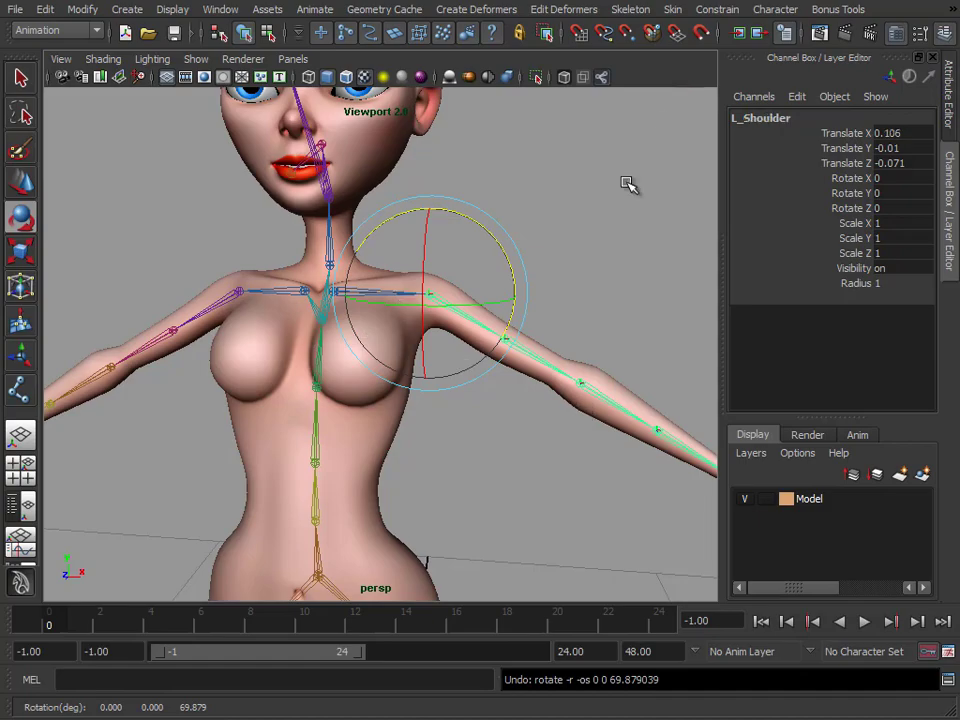
# Try raising the left arm by rotating the shoulder and the clavicle about 29 degrees each around Z, and undo both rotations
pyautogui.moveTo(486, 251); pyautogui.dragTo(462, 216)
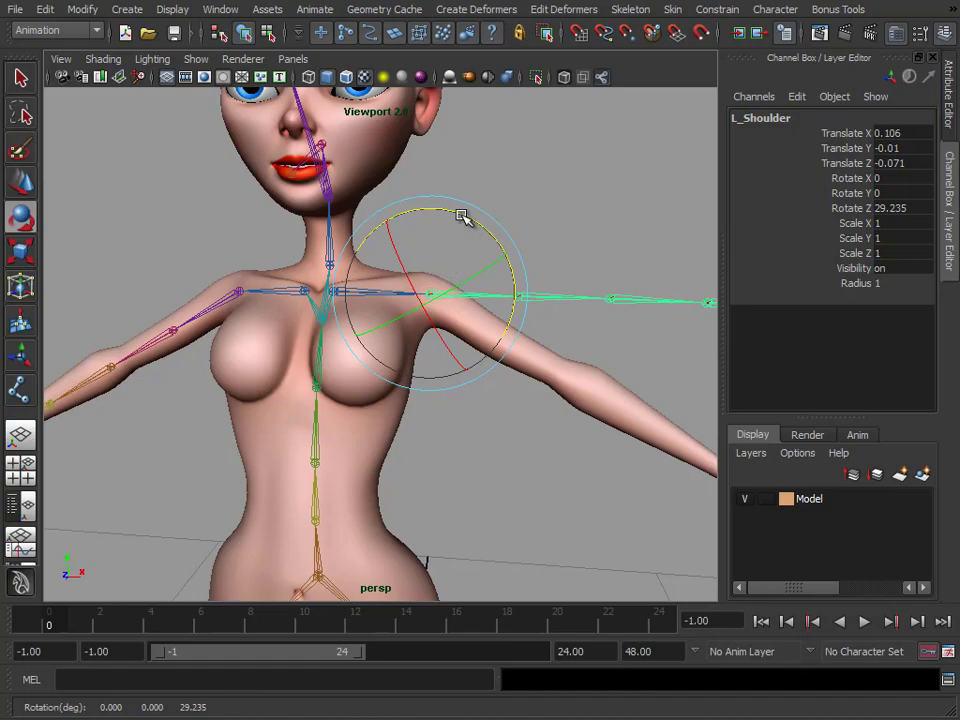
pyautogui.hotkey('ctrl', 'z')
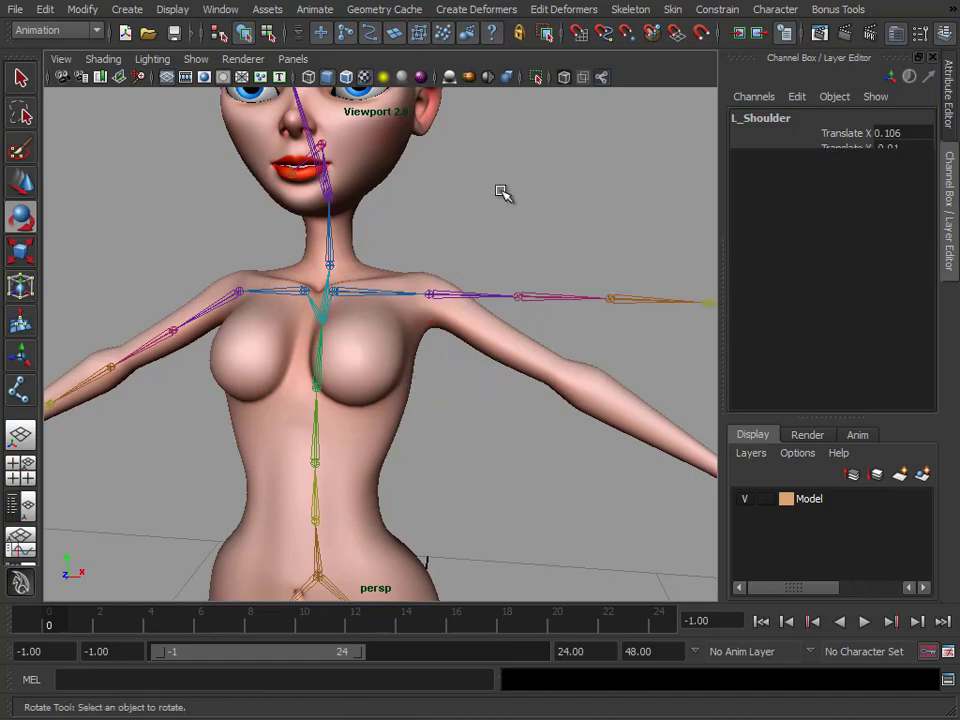
pyautogui.click(362, 292)
pyautogui.moveTo(417, 252); pyautogui.dragTo(455, 282)
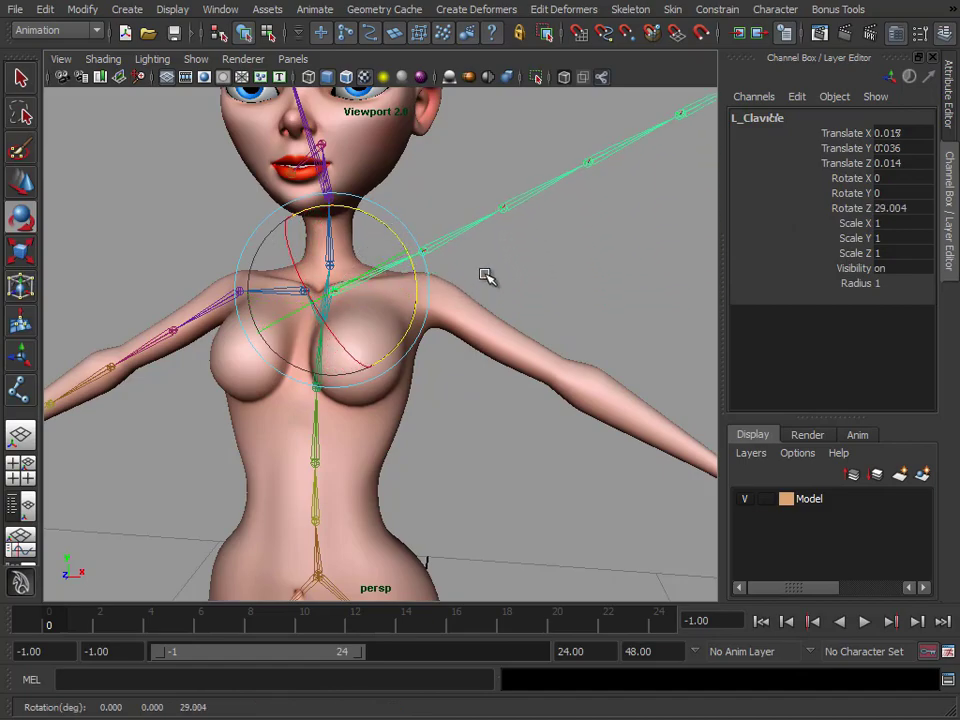
pyautogui.hotkey('ctrl', 'z')
pyautogui.hotkey('ctrl', 'z')
pyautogui.hotkey('ctrl', 'z')
pyautogui.hotkey('ctrl', 'z')
# Clear the selection and examine the complete skeleton inside the character from several angles, including the front
pyautogui.keyDown('alt'); pyautogui.moveTo(521, 495); pyautogui.dragTo(430, 450); pyautogui.keyUp('alt')
pyautogui.keyDown('alt'); pyautogui.moveTo(430, 450); pyautogui.dragTo(497, 407, button='right'); pyautogui.keyUp('alt')
pyautogui.click(455, 356)
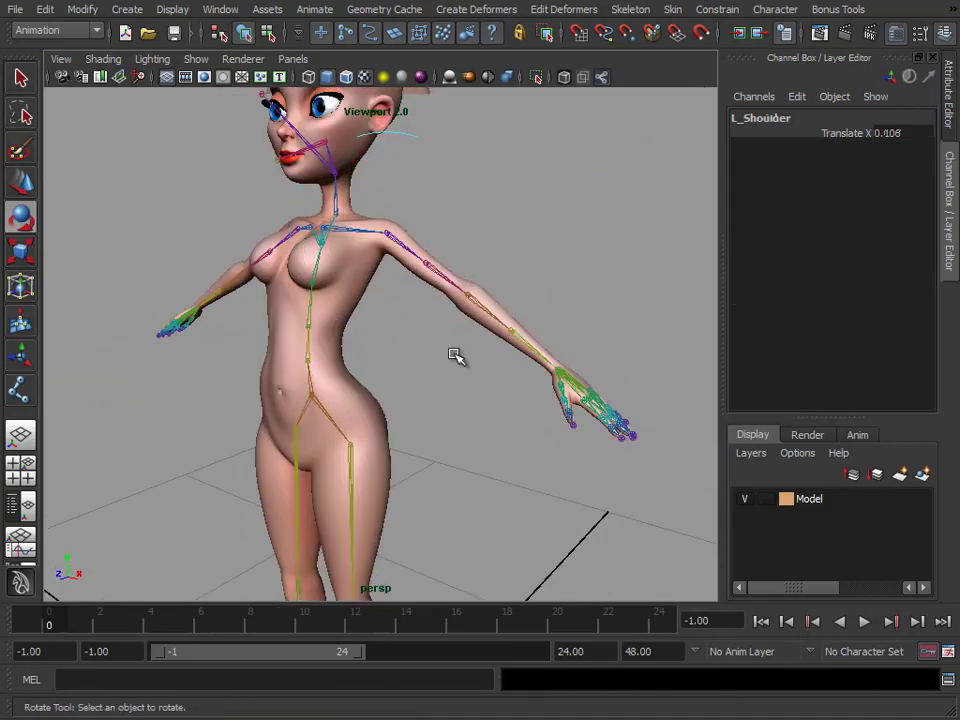
pyautogui.keyDown('alt'); pyautogui.moveTo(455, 356); pyautogui.dragTo(171, 217); pyautogui.keyUp('alt')
pyautogui.keyDown('alt'); pyautogui.moveTo(487, 372); pyautogui.dragTo(326, 388); pyautogui.keyUp('alt')
pyautogui.keyDown('alt'); pyautogui.moveTo(336, 259); pyautogui.dragTo(454, 407); pyautogui.keyUp('alt')
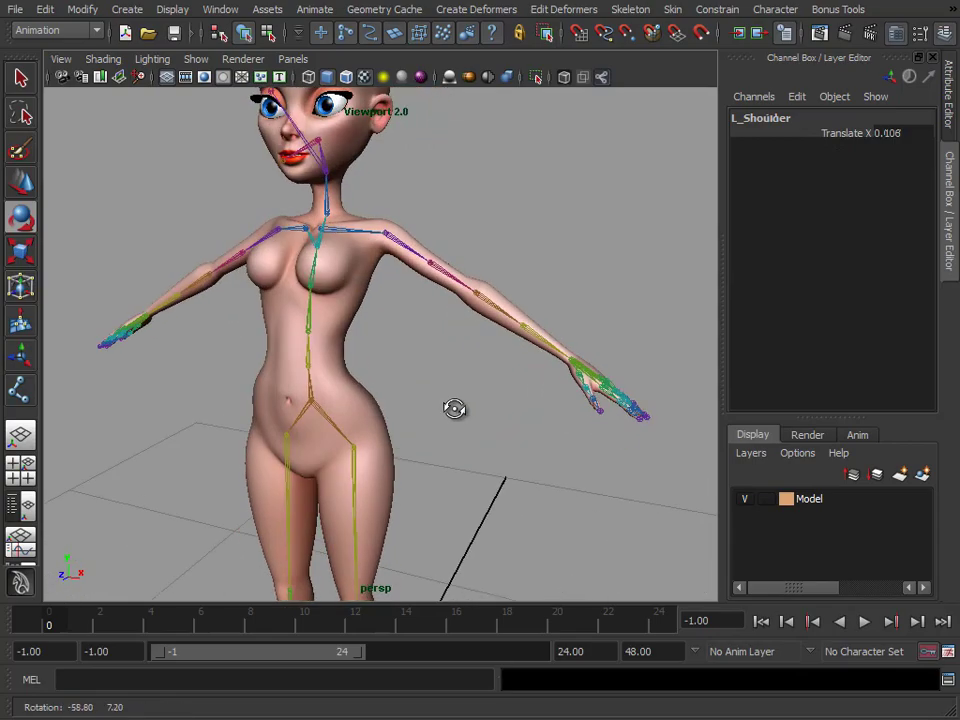
pyautogui.keyDown('alt'); pyautogui.moveTo(364, 208); pyautogui.dragTo(458, 546, button='middle'); pyautogui.keyUp('alt')
pyautogui.keyDown('alt'); pyautogui.moveTo(420, 420); pyautogui.dragTo(516, 403); pyautogui.keyUp('alt')
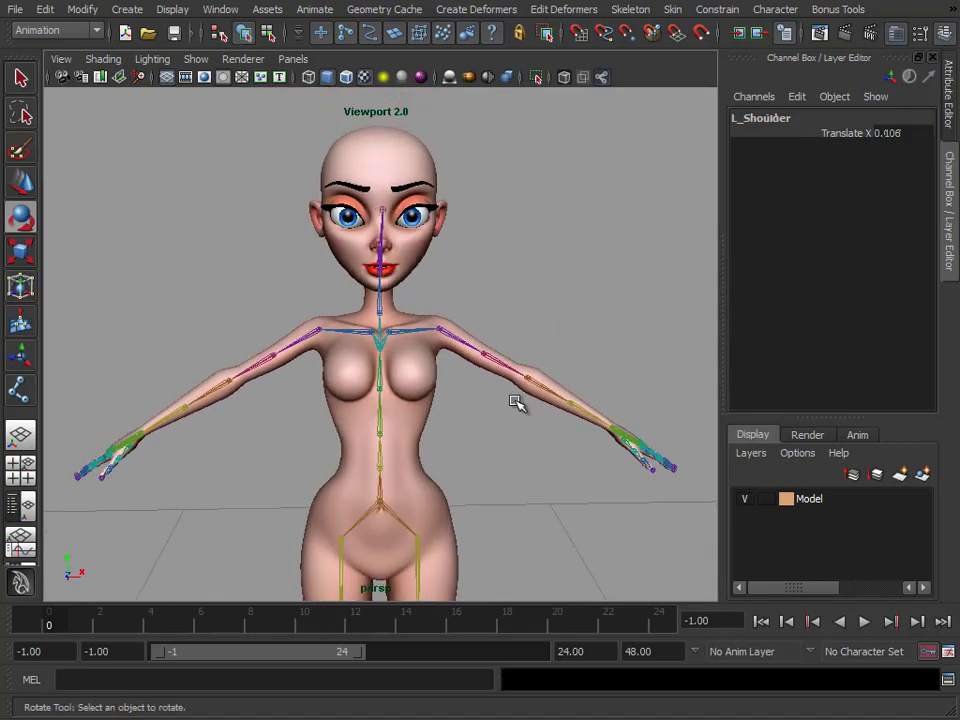
# Examine the placement of the spine, pelvis and arm joints inside the torso from the side
pyautogui.keyDown('alt'); pyautogui.moveTo(516, 403); pyautogui.dragTo(512, 295, button='middle'); pyautogui.keyUp('alt')
pyautogui.keyDown('alt'); pyautogui.moveTo(450, 330); pyautogui.dragTo(354, 332, button='right'); pyautogui.keyUp('alt')
pyautogui.keyDown('alt'); pyautogui.moveTo(450, 340); pyautogui.dragTo(360, 385); pyautogui.keyUp('alt')
pyautogui.keyDown('alt'); pyautogui.moveTo(374, 390); pyautogui.dragTo(317, 326, button='middle'); pyautogui.keyUp('alt')
pyautogui.keyDown('alt'); pyautogui.moveTo(317, 326); pyautogui.dragTo(426, 364); pyautogui.keyUp('alt')
pyautogui.keyDown('alt'); pyautogui.moveTo(426, 364); pyautogui.dragTo(472, 367, button='right'); pyautogui.keyUp('alt')
pyautogui.keyDown('alt'); pyautogui.moveTo(472, 367); pyautogui.dragTo(372, 336); pyautogui.keyUp('alt')
pyautogui.click(344, 286)
pyautogui.keyDown('alt'); pyautogui.moveTo(364, 338); pyautogui.dragTo(376, 365, button='middle'); pyautogui.keyUp('alt')
pyautogui.keyDown('alt'); pyautogui.moveTo(376, 365); pyautogui.dragTo(453, 363, button='right'); pyautogui.keyUp('alt')
pyautogui.keyDown('alt'); pyautogui.moveTo(453, 363); pyautogui.dragTo(384, 338); pyautogui.keyUp('alt')
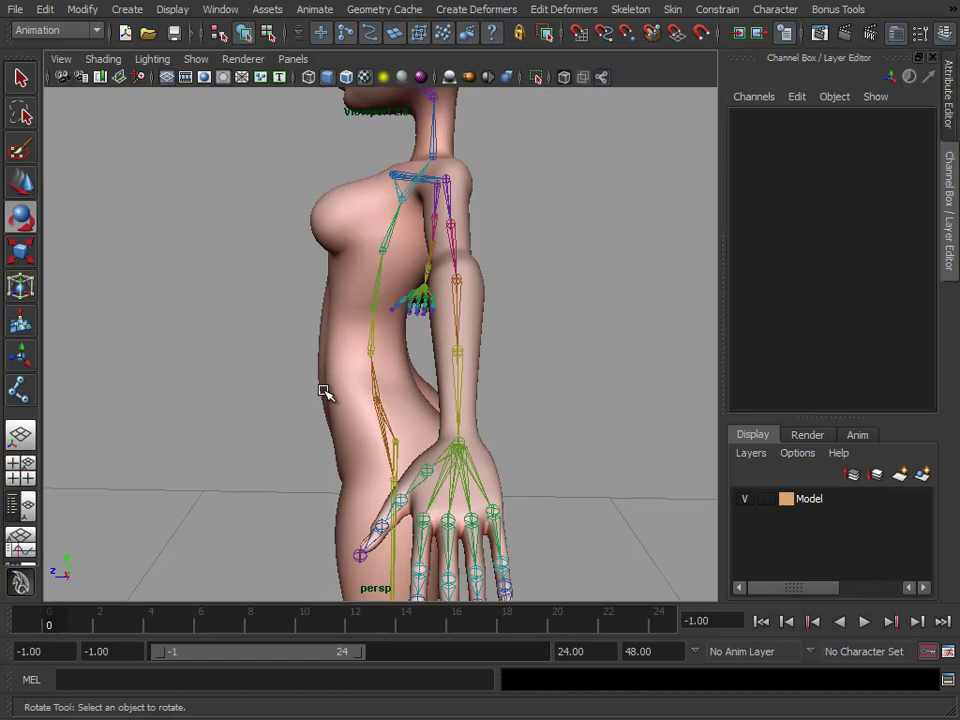
# Select the left shoulder joint and set the Rotate tool's rotate mode to Gimbal
pyautogui.keyDown('alt'); pyautogui.moveTo(395, 385); pyautogui.dragTo(540, 330); pyautogui.keyUp('alt')
pyautogui.keyDown('alt'); pyautogui.moveTo(540, 330); pyautogui.dragTo(594, 368, button='right'); pyautogui.keyUp('alt')
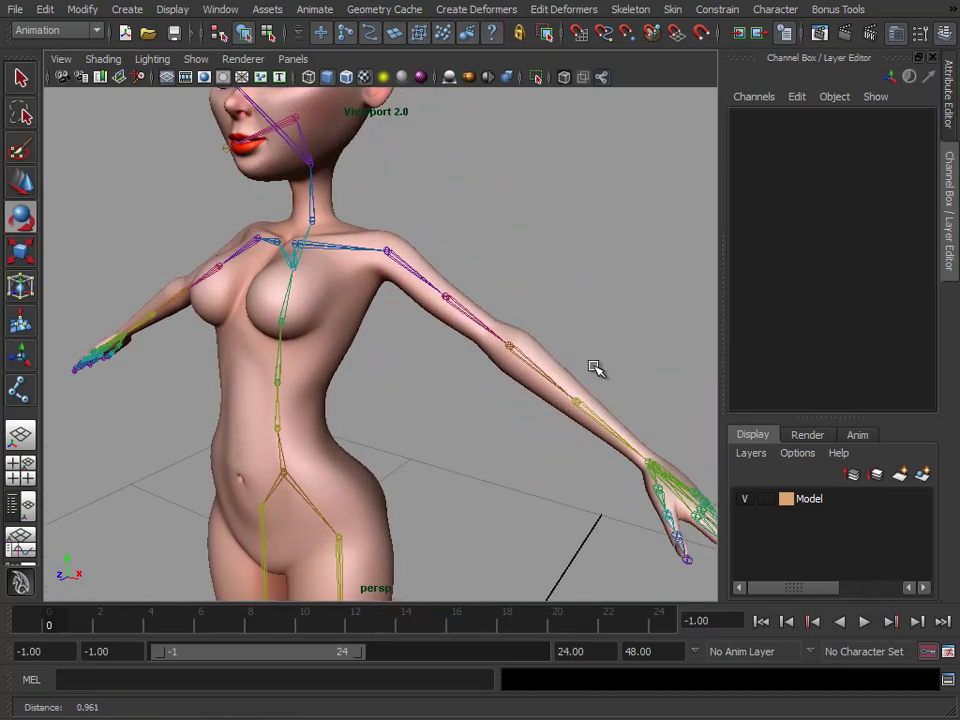
pyautogui.click(400, 262)
pyautogui.keyDown('alt'); pyautogui.moveTo(396, 357); pyautogui.dragTo(440, 336); pyautogui.keyUp('alt')
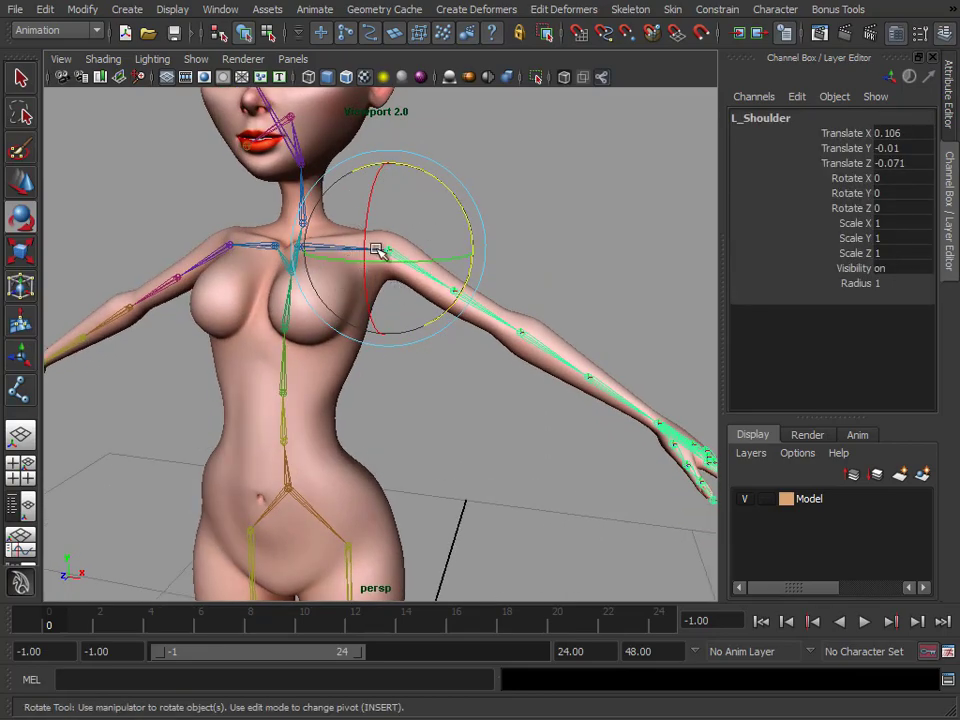
pyautogui.doubleClick(22, 219)
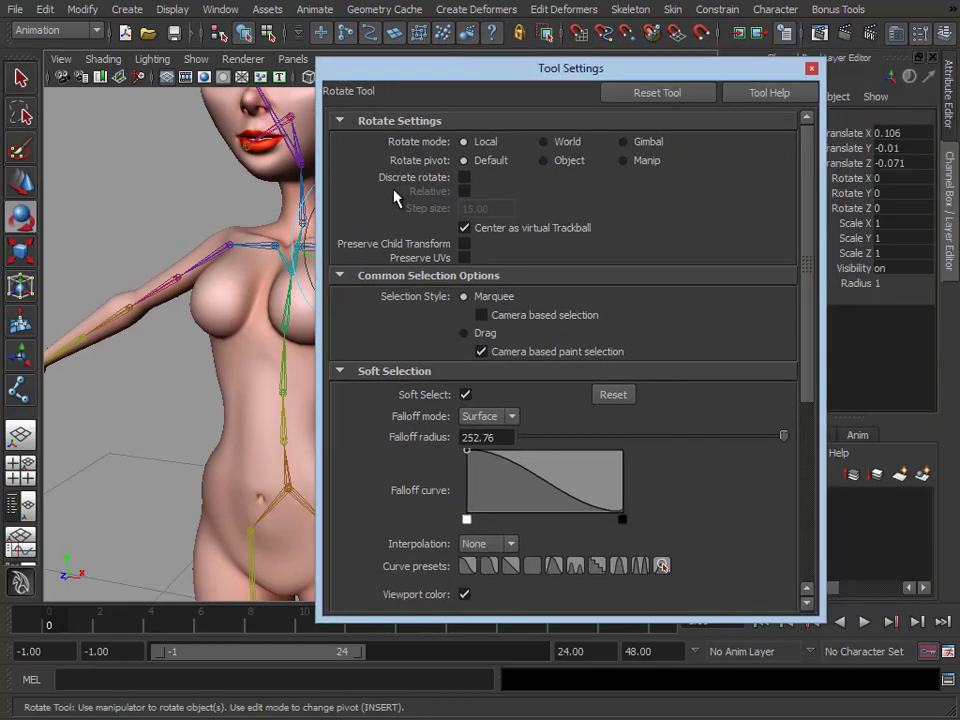
pyautogui.click(640, 144)
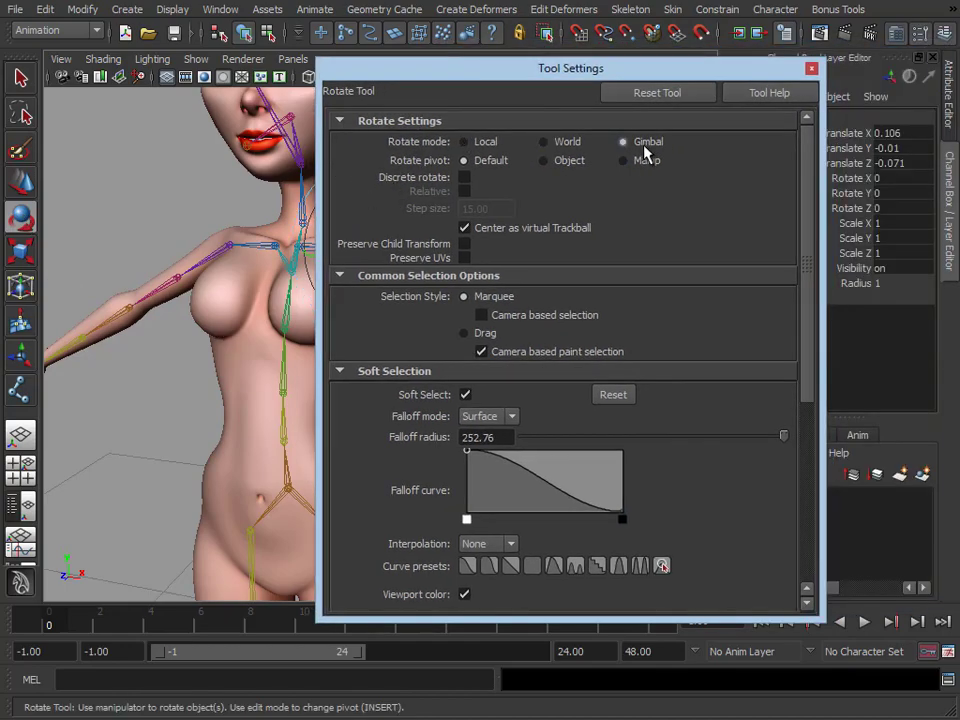
pyautogui.click(811, 68)
# Try small rotations of the left shoulder joint around its individual axes, including about -1.4 degrees in Y, and undo each one
pyautogui.moveTo(431, 274)
pyautogui.mouseDown()
pyautogui.moveTo(369, 266)
pyautogui.moveTo(459, 254)
pyautogui.moveTo(441, 268)
pyautogui.mouseUp()
pyautogui.press('z')
pyautogui.keyDown('alt'); pyautogui.moveTo(336, 311); pyautogui.dragTo(290, 350); pyautogui.keyUp('alt')
pyautogui.keyDown('alt'); pyautogui.moveTo(300, 345); pyautogui.dragTo(375, 311, button='right'); pyautogui.keyUp('alt')
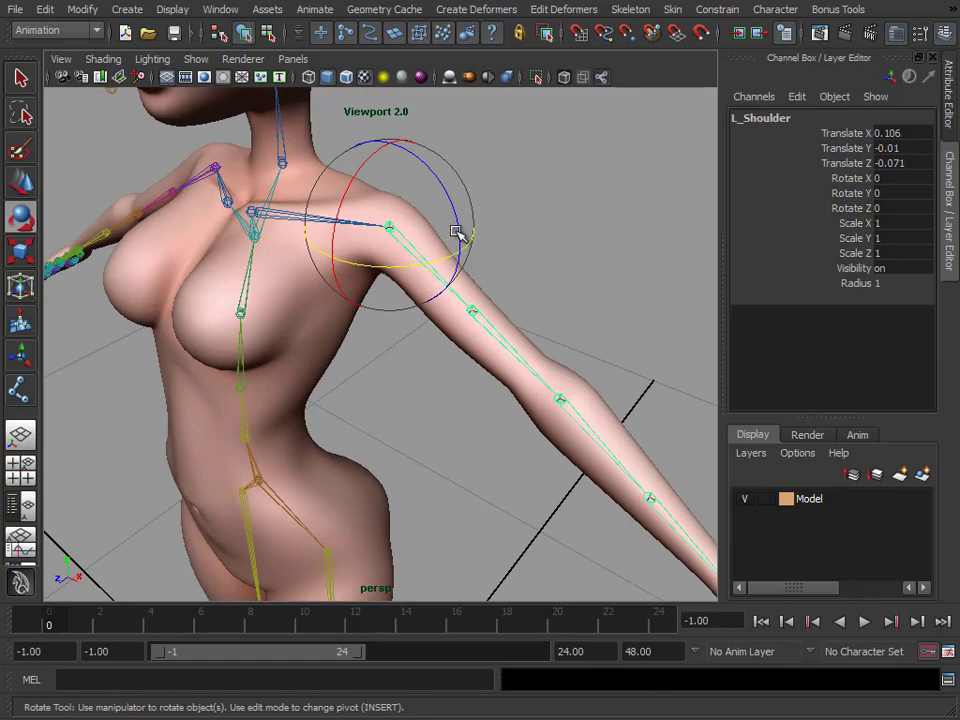
pyautogui.moveTo(460, 220); pyautogui.dragTo(445, 193)
pyautogui.hotkey('ctrl', 'z')
pyautogui.moveTo(342, 194); pyautogui.dragTo(326, 219)
pyautogui.hotkey('ctrl', 'z')
pyautogui.keyDown('alt'); pyautogui.moveTo(422, 321); pyautogui.dragTo(426, 328); pyautogui.keyUp('alt')
pyautogui.click(399, 287)
pyautogui.keyDown('alt'); pyautogui.moveTo(399, 287); pyautogui.dragTo(399, 313); pyautogui.keyUp('alt')
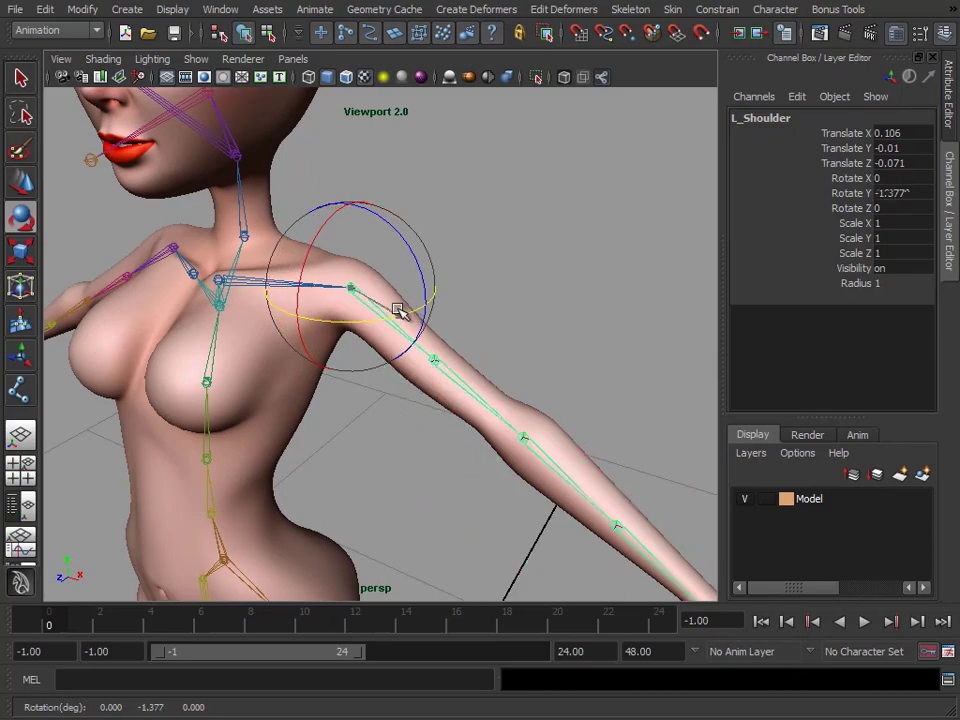
pyautogui.hotkey('ctrl', 'z')
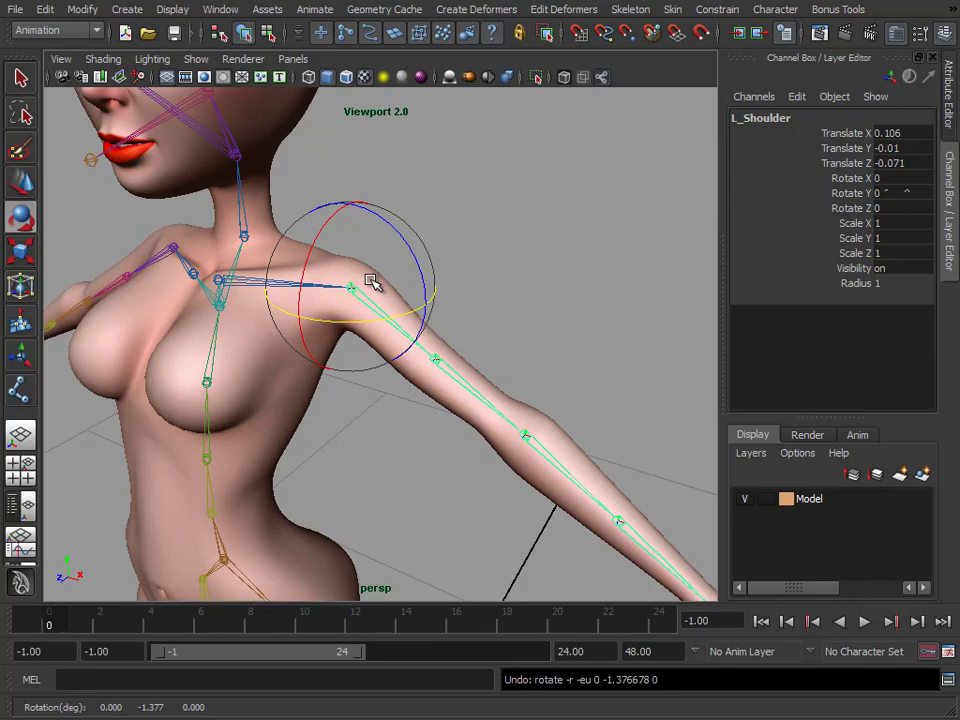
# Clear the selection and examine the left arm's joint chain and the upper body skeleton from several angles
pyautogui.keyDown('alt'); pyautogui.moveTo(536, 381); pyautogui.dragTo(412, 346, button='middle'); pyautogui.keyUp('alt')
pyautogui.keyDown('alt'); pyautogui.moveTo(412, 346); pyautogui.dragTo(428, 346, button='right'); pyautogui.keyUp('alt')
pyautogui.moveTo(371, 300)
pyautogui.keyDown('alt'); pyautogui.mouseDown()
pyautogui.moveTo(396, 280)
pyautogui.moveTo(371, 313)
pyautogui.moveTo(400, 298)
pyautogui.moveTo(277, 303)
pyautogui.moveTo(356, 298)
pyautogui.mouseUp(); pyautogui.keyUp('alt')
pyautogui.press('z')
pyautogui.keyDown('alt'); pyautogui.moveTo(320, 262); pyautogui.dragTo(527, 319); pyautogui.keyUp('alt')
pyautogui.press('z')
pyautogui.click(527, 319)
pyautogui.keyDown('alt'); pyautogui.moveTo(336, 360); pyautogui.dragTo(272, 354, button='right'); pyautogui.keyUp('alt')
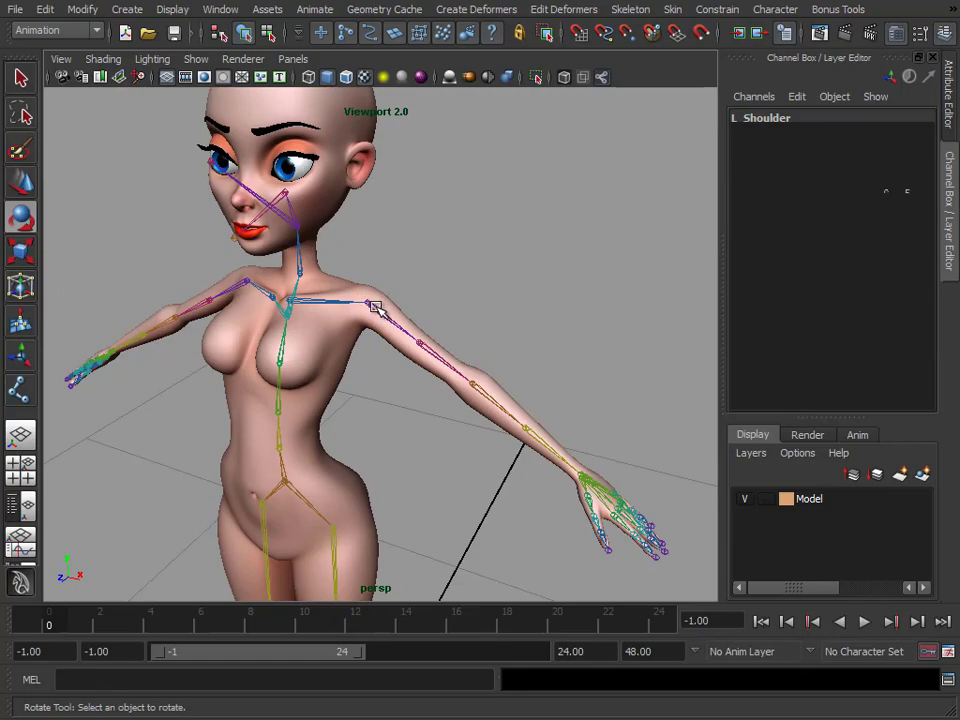
pyautogui.click(412, 344)
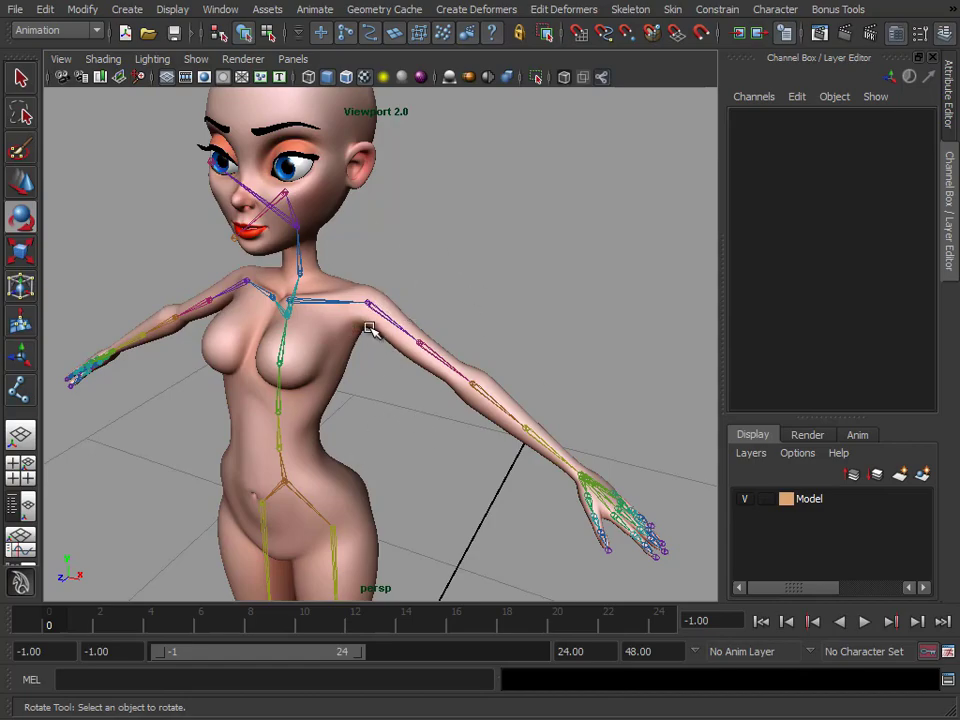
pyautogui.keyDown('alt'); pyautogui.moveTo(459, 385); pyautogui.dragTo(321, 400); pyautogui.keyUp('alt')
# Select every joint of the skeleton and display their local rotation axes in the viewport
pyautogui.click(324, 398)
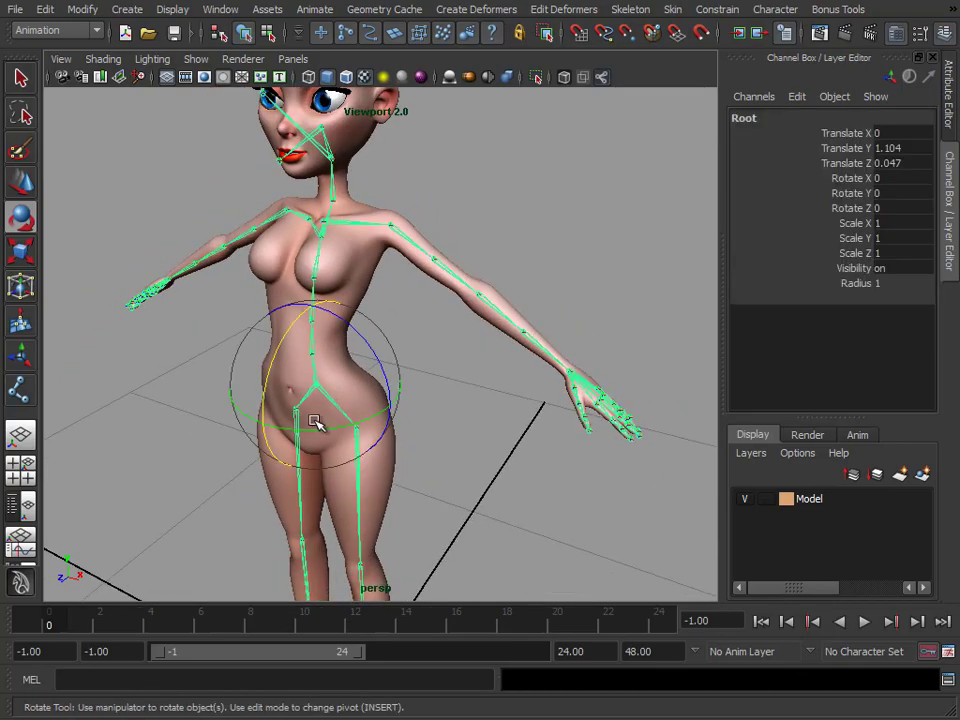
pyautogui.click(45, 10)
pyautogui.click(150, 330)
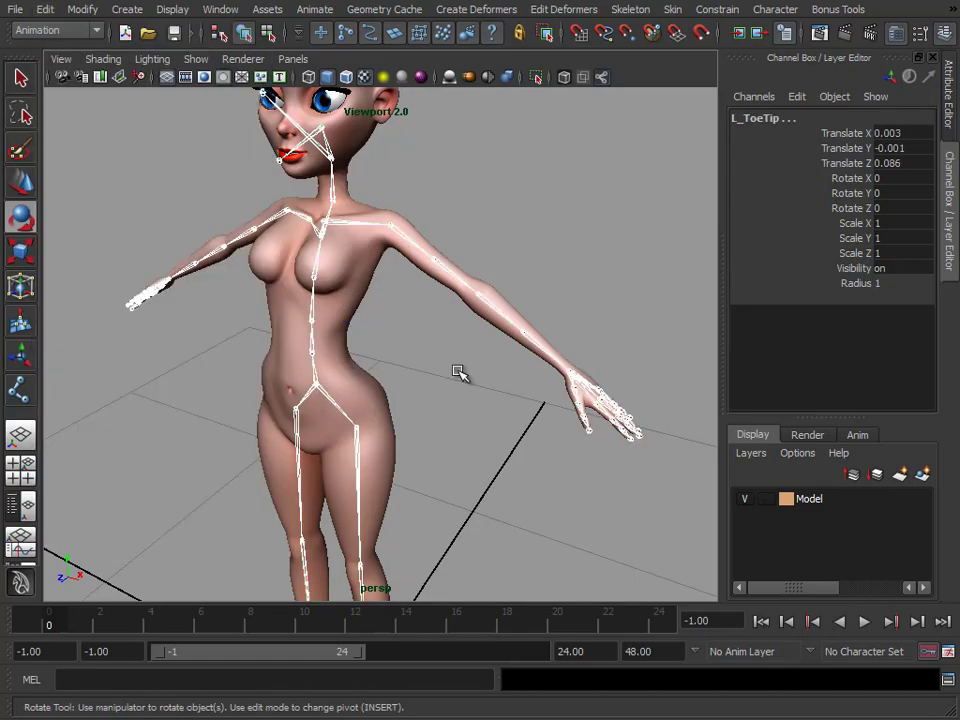
pyautogui.click(48, 11)
pyautogui.moveTo(82, 12)
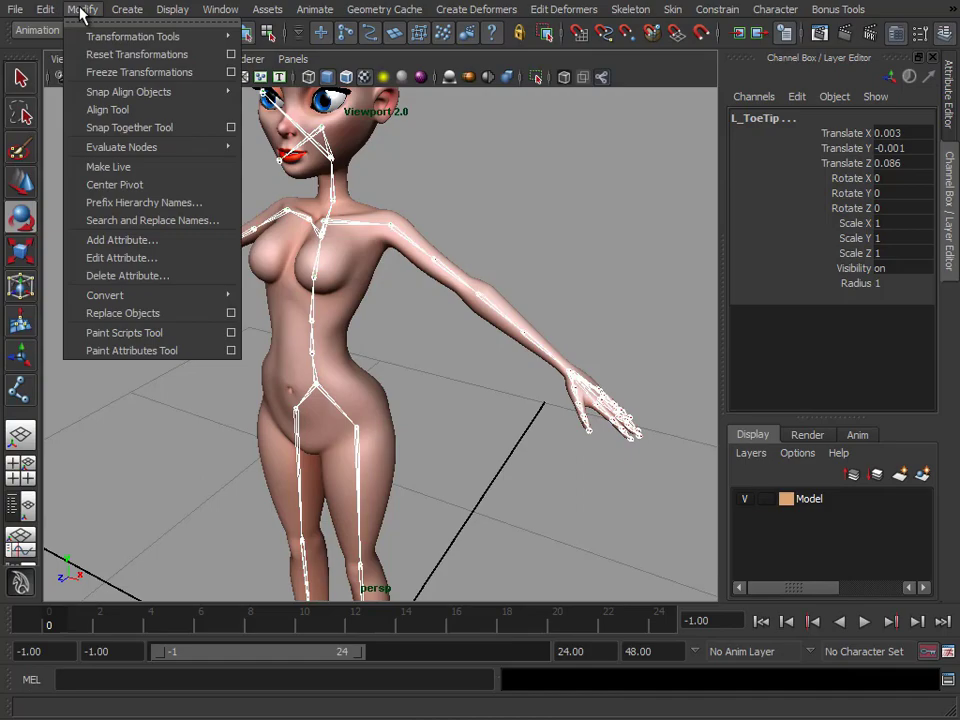
pyautogui.moveTo(182, 15)
pyautogui.moveTo(236, 166)
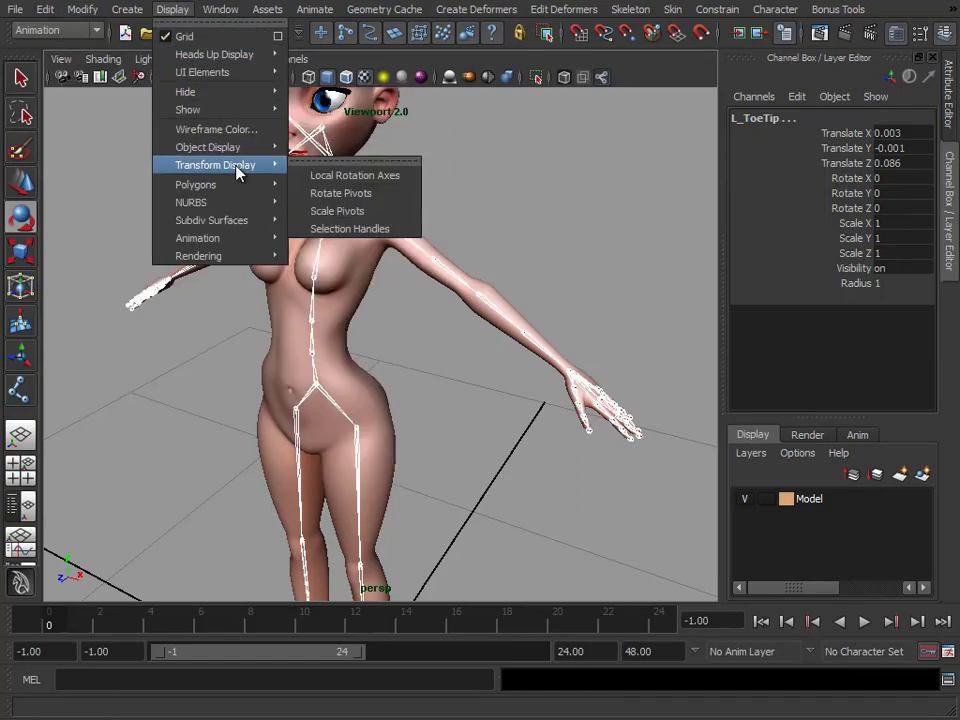
pyautogui.click(384, 178)
pyautogui.keyDown('alt'); pyautogui.moveTo(576, 281); pyautogui.dragTo(500, 248, button='middle'); pyautogui.keyUp('alt')
pyautogui.scroll(1, 500, 248)
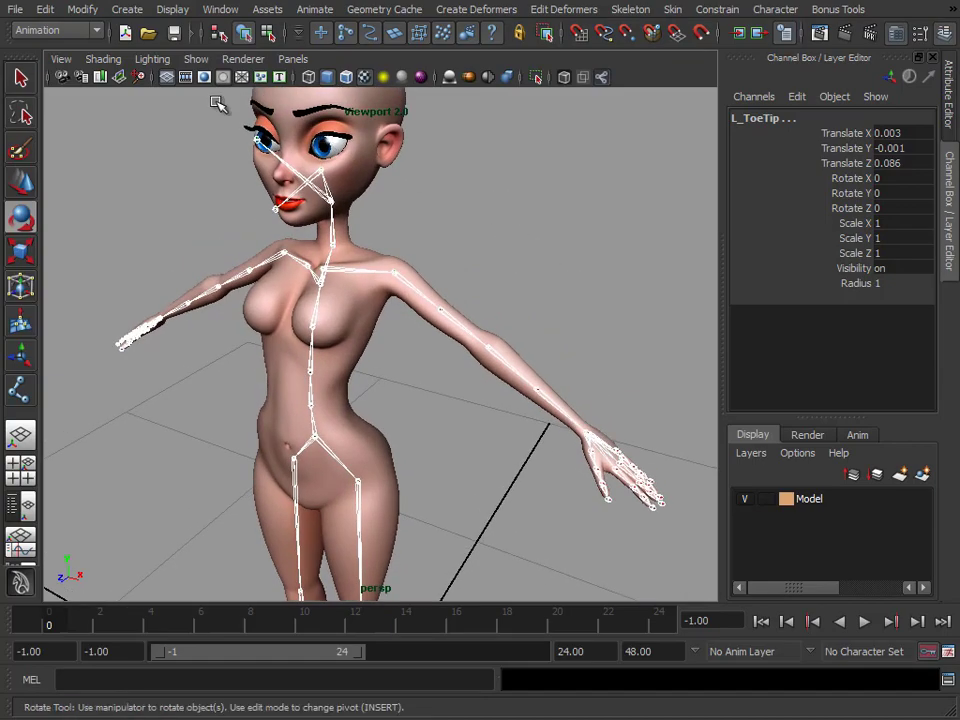
pyautogui.click(196, 59)
pyautogui.click(218, 107)
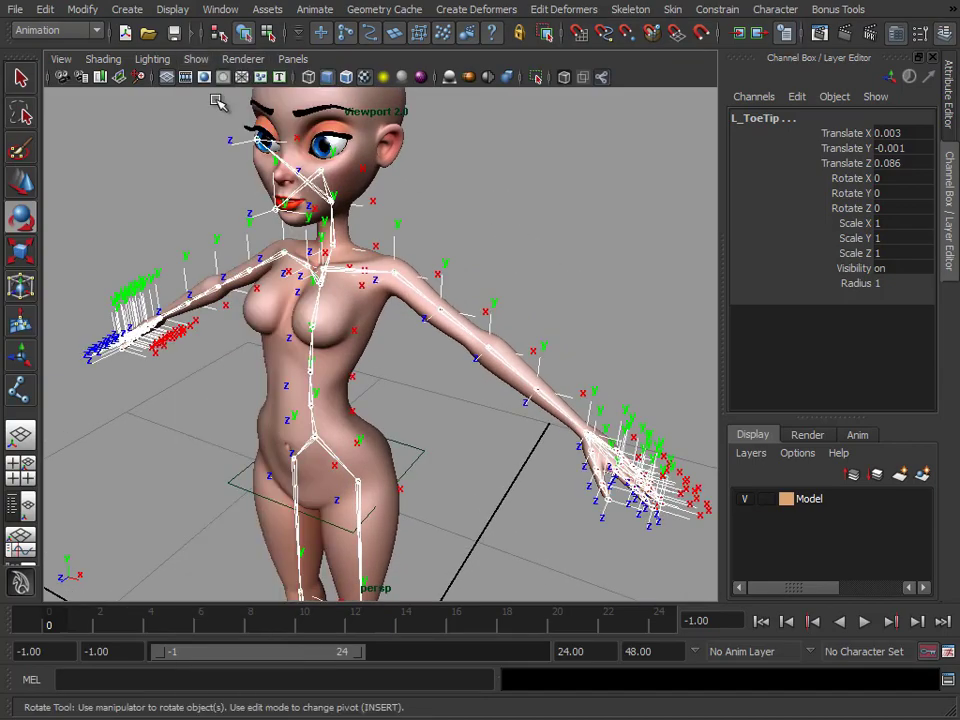
# Clear the selection and examine the direction of the local rotation axes on the left shoulder and arm joints
pyautogui.keyDown('alt'); pyautogui.moveTo(422, 349); pyautogui.dragTo(414, 313); pyautogui.keyUp('alt')
pyautogui.click(513, 213)
pyautogui.keyDown('alt'); pyautogui.moveTo(285, 346); pyautogui.dragTo(246, 362, button='middle'); pyautogui.keyUp('alt')
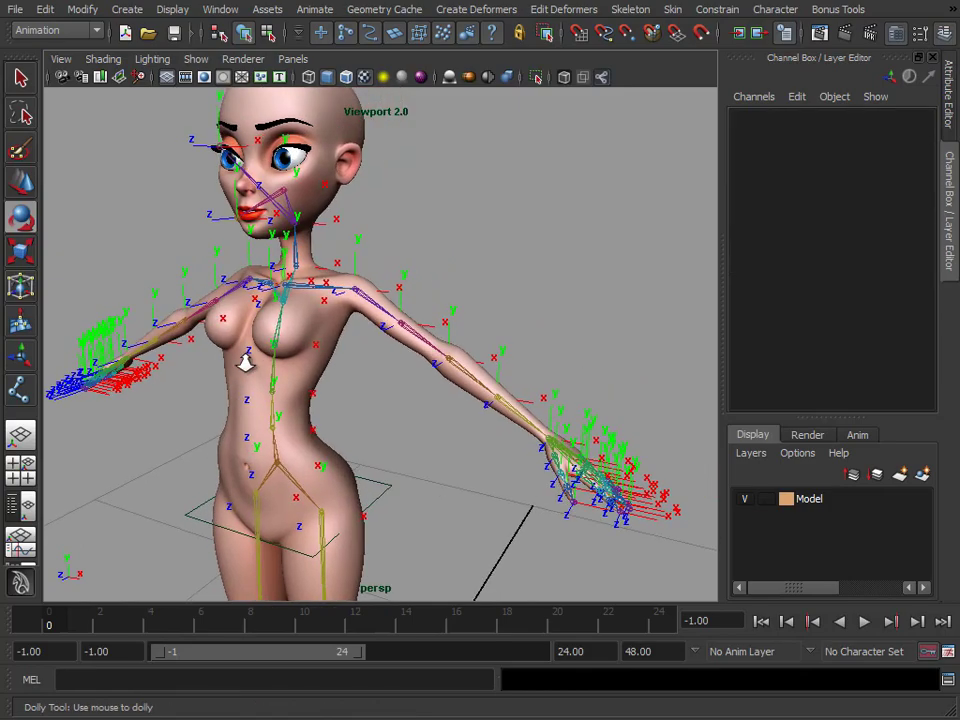
pyautogui.keyDown('alt'); pyautogui.moveTo(246, 362); pyautogui.dragTo(433, 373, button='right'); pyautogui.keyUp('alt')
pyautogui.keyDown('alt'); pyautogui.moveTo(433, 373); pyautogui.dragTo(420, 330); pyautogui.keyUp('alt')
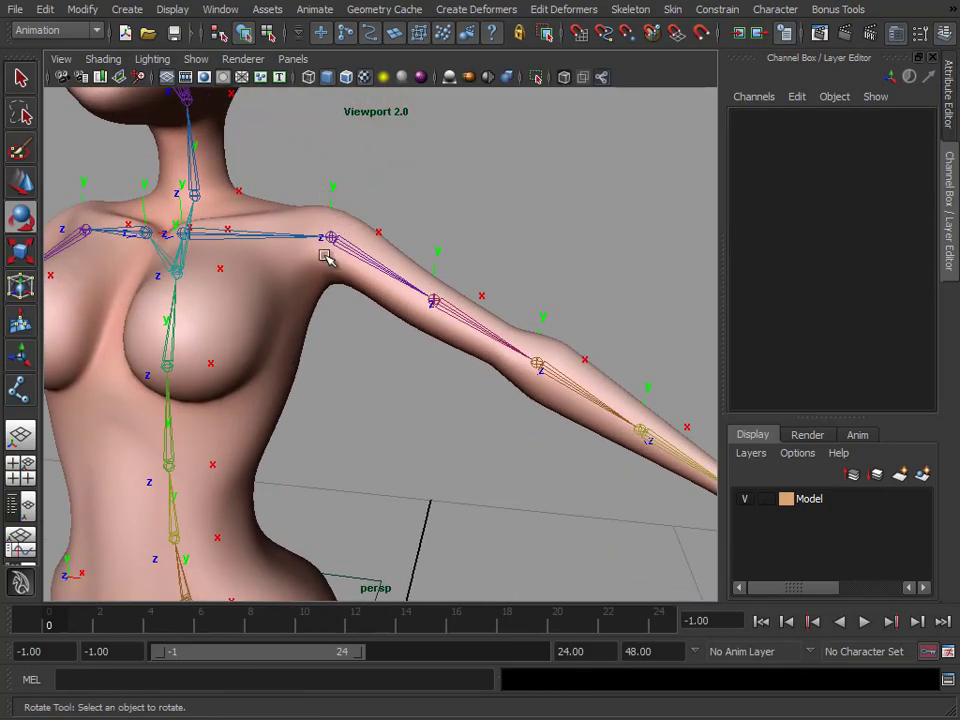
pyautogui.keyDown('alt'); pyautogui.moveTo(325, 257); pyautogui.dragTo(332, 258); pyautogui.keyUp('alt')
pyautogui.keyDown('alt'); pyautogui.moveTo(332, 258); pyautogui.dragTo(315, 190, button='right'); pyautogui.keyUp('alt')
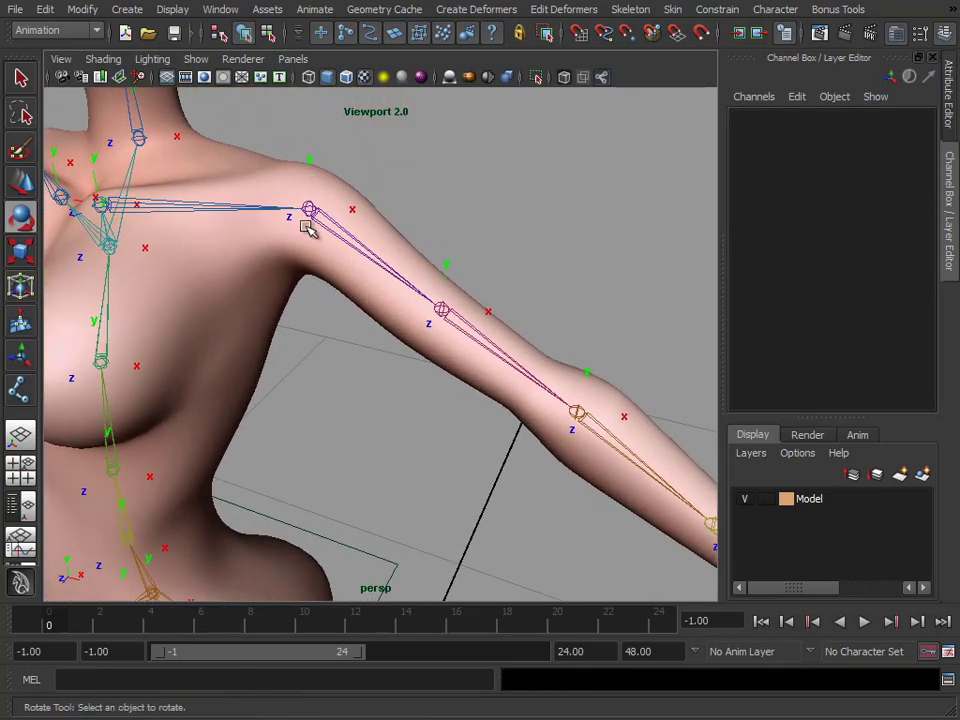
pyautogui.moveTo(305, 215)
pyautogui.keyDown('alt'); pyautogui.mouseDown()
pyautogui.moveTo(246, 257)
pyautogui.moveTo(289, 221)
pyautogui.mouseUp(); pyautogui.keyUp('alt')
pyautogui.keyDown('alt'); pyautogui.moveTo(307, 218); pyautogui.dragTo(377, 313, button='middle'); pyautogui.keyUp('alt')
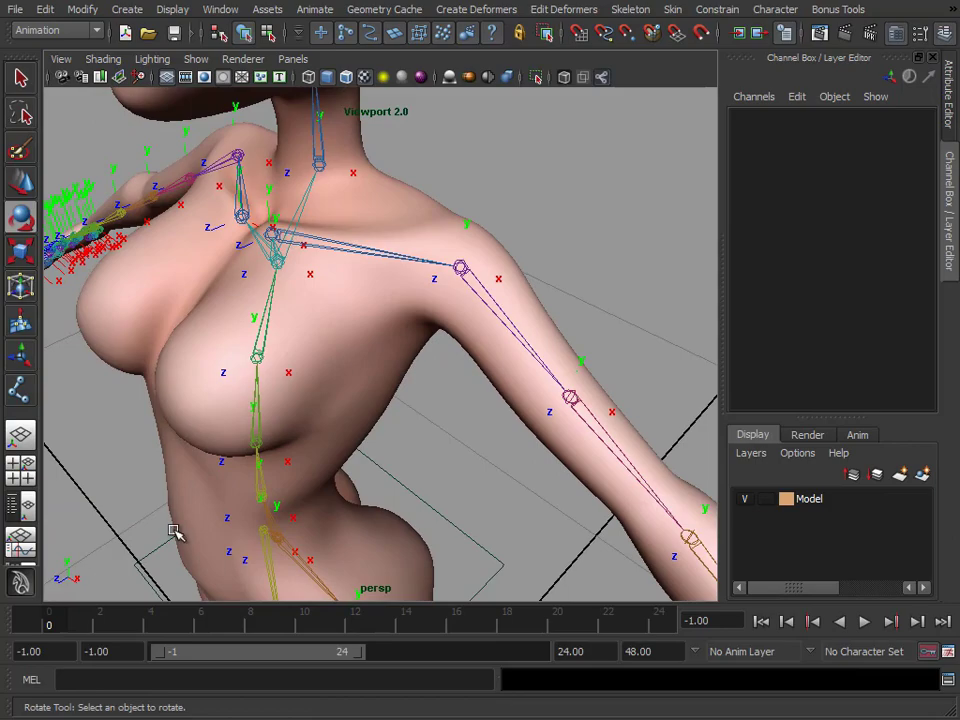
pyautogui.keyDown('alt'); pyautogui.moveTo(446, 356); pyautogui.dragTo(440, 310); pyautogui.keyUp('alt')
pyautogui.keyDown('alt'); pyautogui.moveTo(450, 330); pyautogui.dragTo(380, 312, button='right'); pyautogui.keyUp('alt')
pyautogui.keyDown('alt'); pyautogui.moveTo(505, 383); pyautogui.dragTo(424, 377, button='middle'); pyautogui.keyUp('alt')
pyautogui.keyDown('alt'); pyautogui.moveTo(424, 377); pyautogui.dragTo(495, 380, button='right'); pyautogui.keyUp('alt')
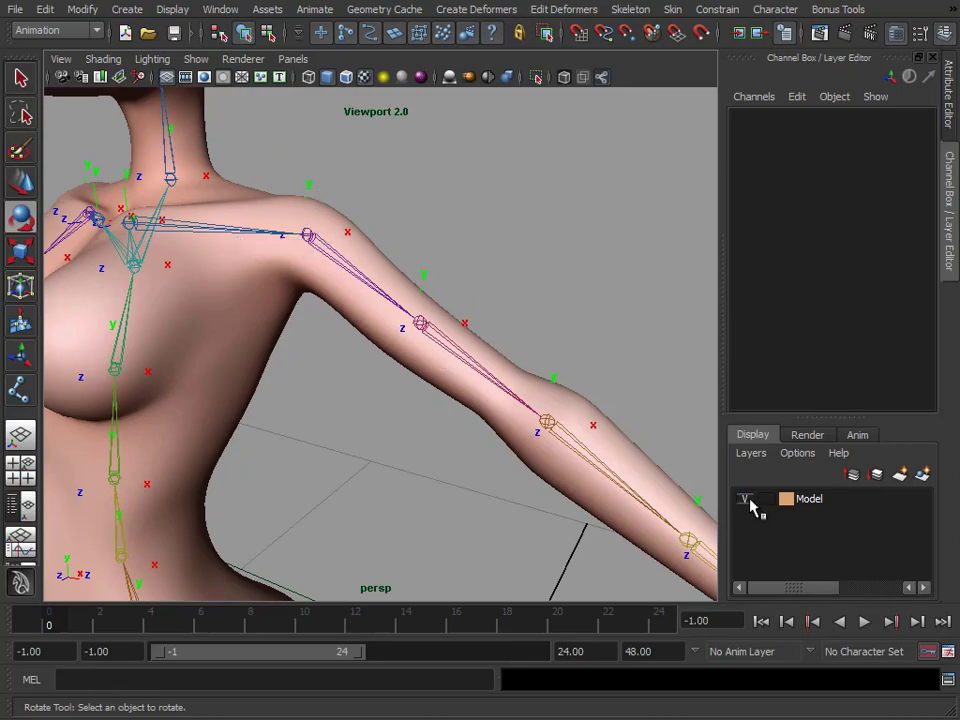
# Hide the Model layer and select the left shoulder joint
pyautogui.click(745, 498)
pyautogui.keyDown('alt'); pyautogui.moveTo(430, 350); pyautogui.dragTo(349, 285); pyautogui.keyUp('alt')
pyautogui.click(345, 285)
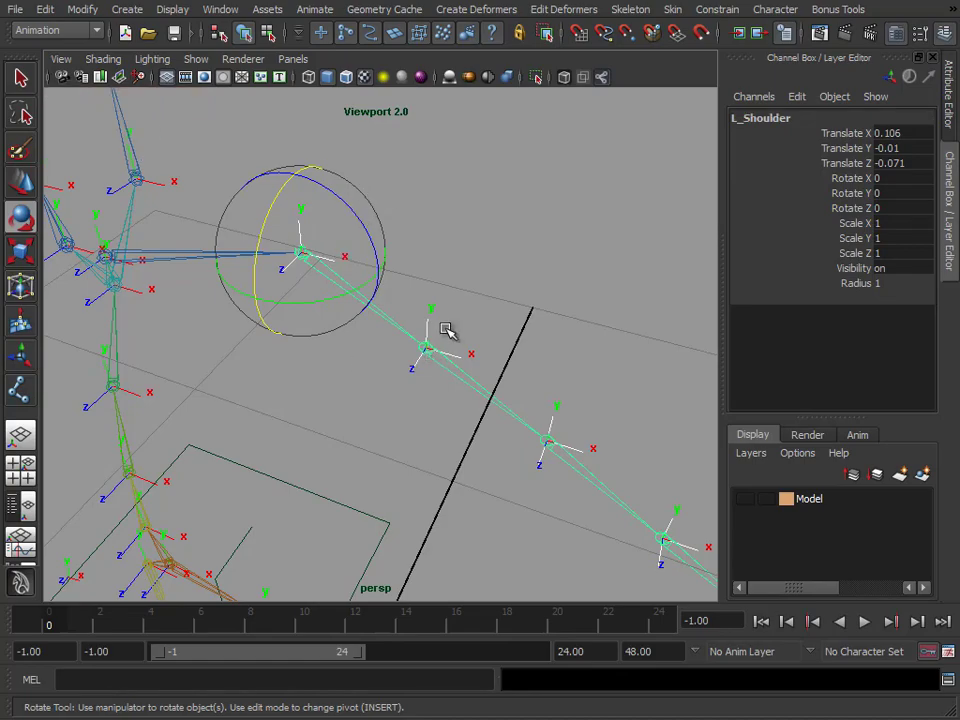
# Orient the left shoulder joint and its children with primary axis X, secondary axis Y and secondary axis world orientation +Y
pyautogui.click(638, 10)
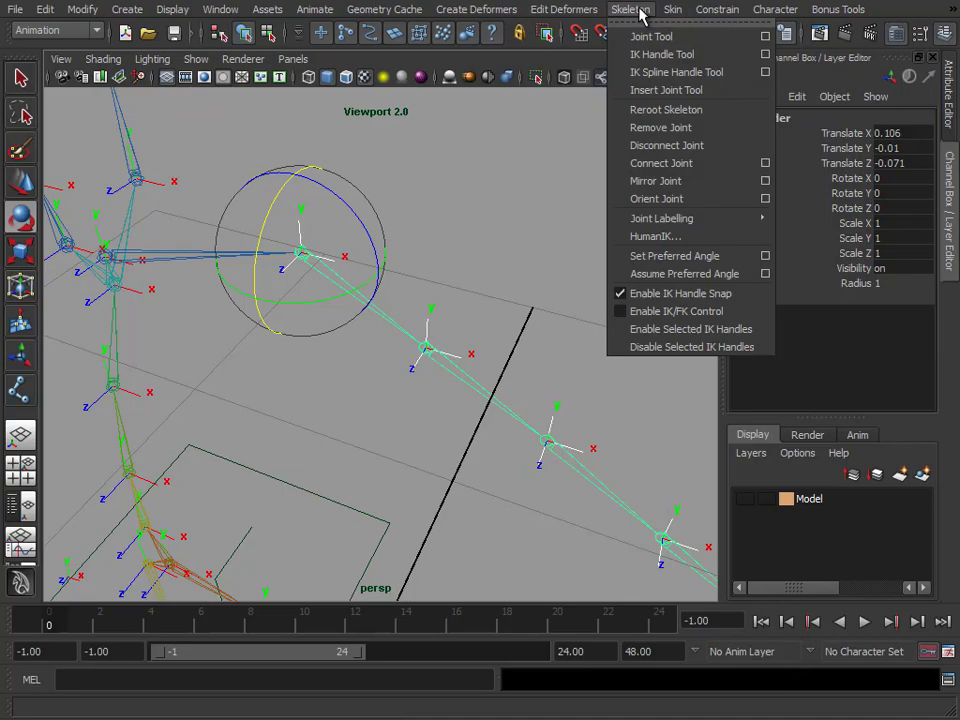
pyautogui.click(768, 203)
pyautogui.moveTo(531, 170); pyautogui.dragTo(780, 29)
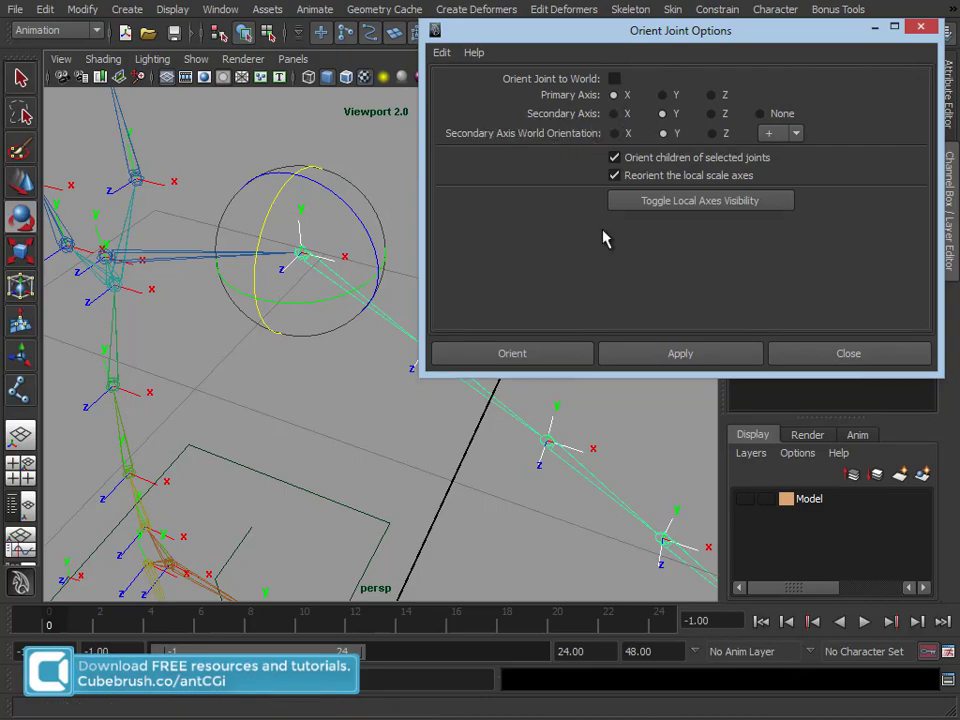
pyautogui.keyDown('alt'); pyautogui.moveTo(300, 250); pyautogui.dragTo(268, 272, button='middle'); pyautogui.keyUp('alt')
pyautogui.keyDown('alt'); pyautogui.moveTo(268, 272); pyautogui.dragTo(268, 281); pyautogui.keyUp('alt')
pyautogui.keyDown('alt'); pyautogui.moveTo(268, 281); pyautogui.dragTo(340, 248, button='middle'); pyautogui.keyUp('alt')
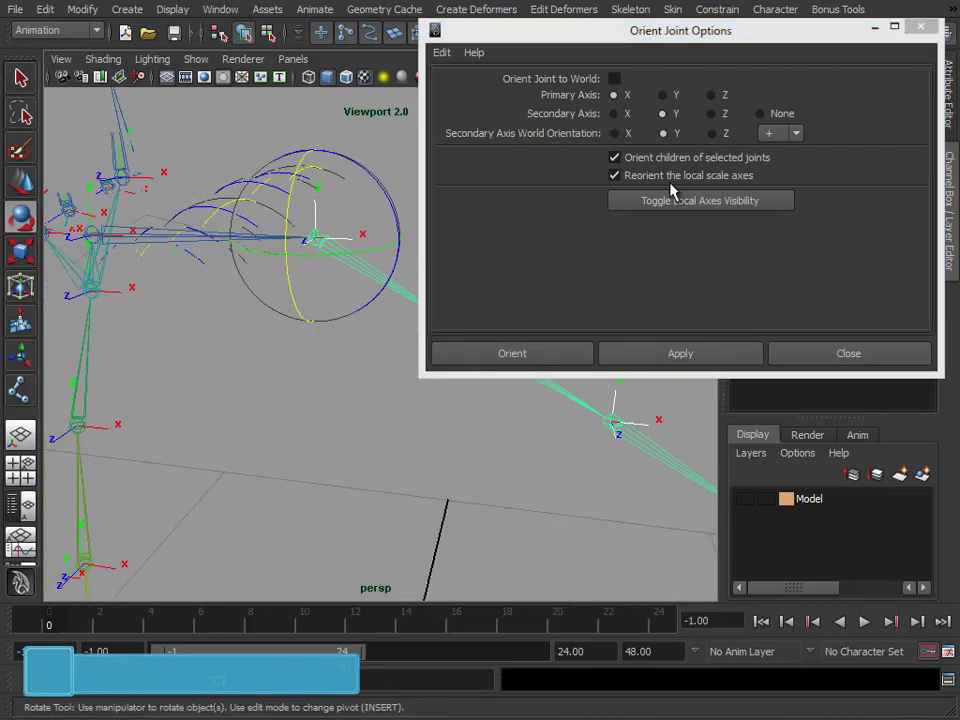
pyautogui.moveTo(507, 29); pyautogui.dragTo(515, 23)
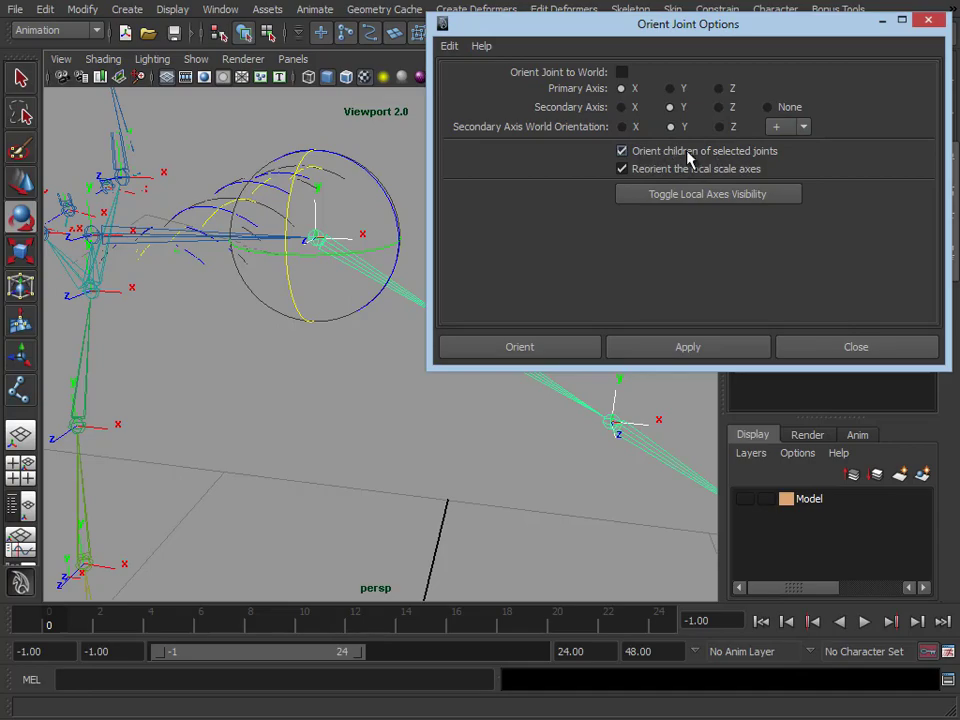
pyautogui.keyDown('alt'); pyautogui.moveTo(332, 317); pyautogui.dragTo(287, 309, button='middle'); pyautogui.keyUp('alt')
pyautogui.keyDown('alt'); pyautogui.moveTo(287, 309); pyautogui.dragTo(323, 304, button='right'); pyautogui.keyUp('alt')
pyautogui.keyDown('alt'); pyautogui.moveTo(342, 335); pyautogui.dragTo(266, 332, button='middle'); pyautogui.keyUp('alt')
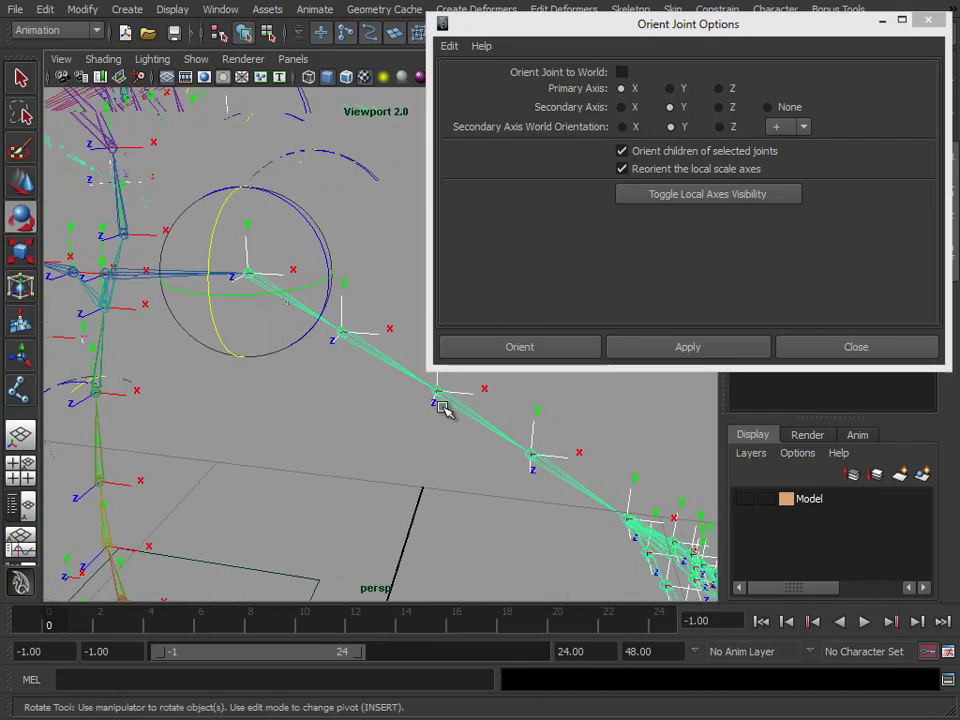
pyautogui.click(696, 348)
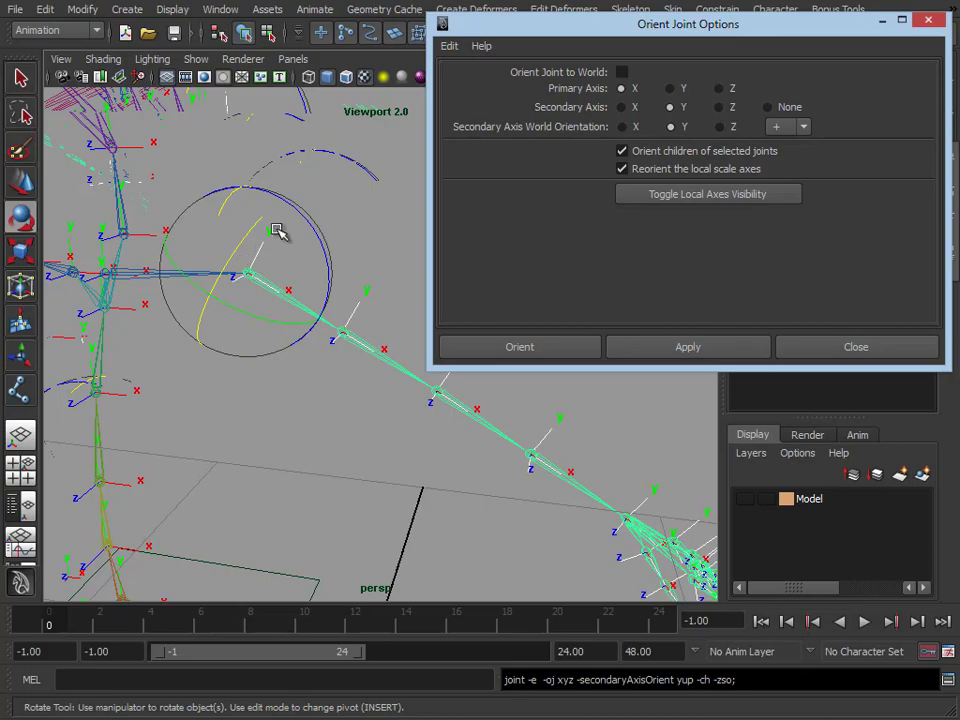
# Examine the reoriented axes along the left arm, select the left wrist joint and inspect the axes of the hand and fingers
pyautogui.keyDown('alt'); pyautogui.moveTo(476, 441); pyautogui.dragTo(220, 270, button='middle'); pyautogui.keyUp('alt')
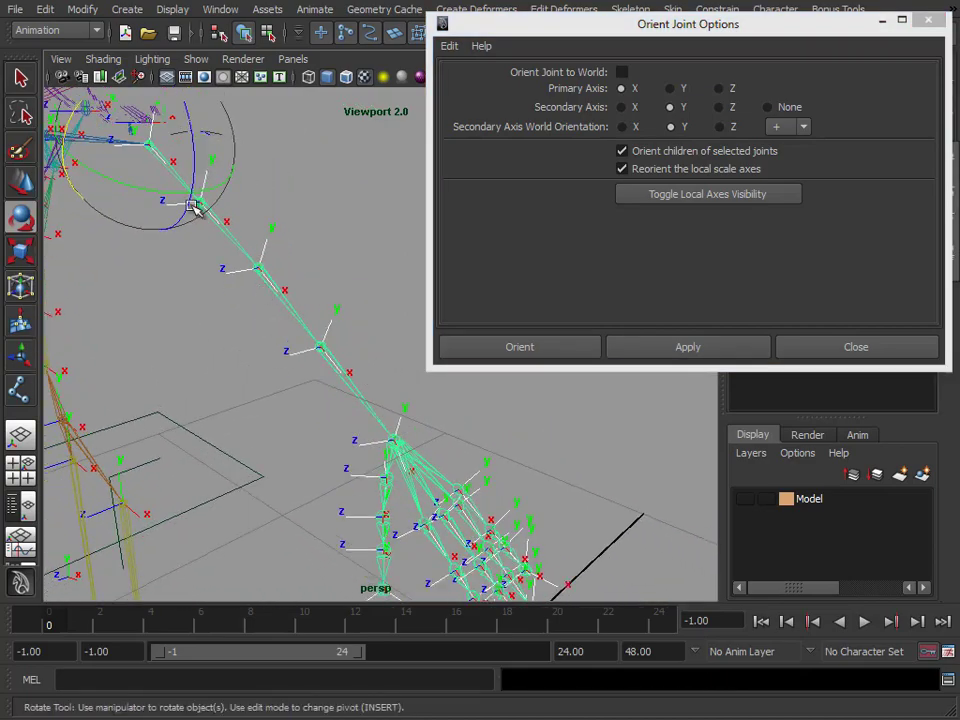
pyautogui.keyDown('alt'); pyautogui.moveTo(384, 474); pyautogui.dragTo(268, 308, button='middle'); pyautogui.keyUp('alt')
pyautogui.moveTo(346, 388)
pyautogui.keyDown('alt'); pyautogui.mouseDown(button='right')
pyautogui.moveTo(314, 376)
pyautogui.moveTo(351, 377)
pyautogui.mouseUp(button='right'); pyautogui.keyUp('alt')
pyautogui.keyDown('alt'); pyautogui.moveTo(351, 377); pyautogui.dragTo(416, 398); pyautogui.keyUp('alt')
pyautogui.keyDown('alt'); pyautogui.moveTo(342, 368); pyautogui.dragTo(396, 370, button='right'); pyautogui.keyUp('alt')
pyautogui.click(296, 210)
pyautogui.keyDown('alt'); pyautogui.moveTo(318, 283); pyautogui.dragTo(245, 330); pyautogui.keyUp('alt')
pyautogui.keyDown('alt'); pyautogui.moveTo(245, 330); pyautogui.dragTo(340, 328, button='middle'); pyautogui.keyUp('alt')
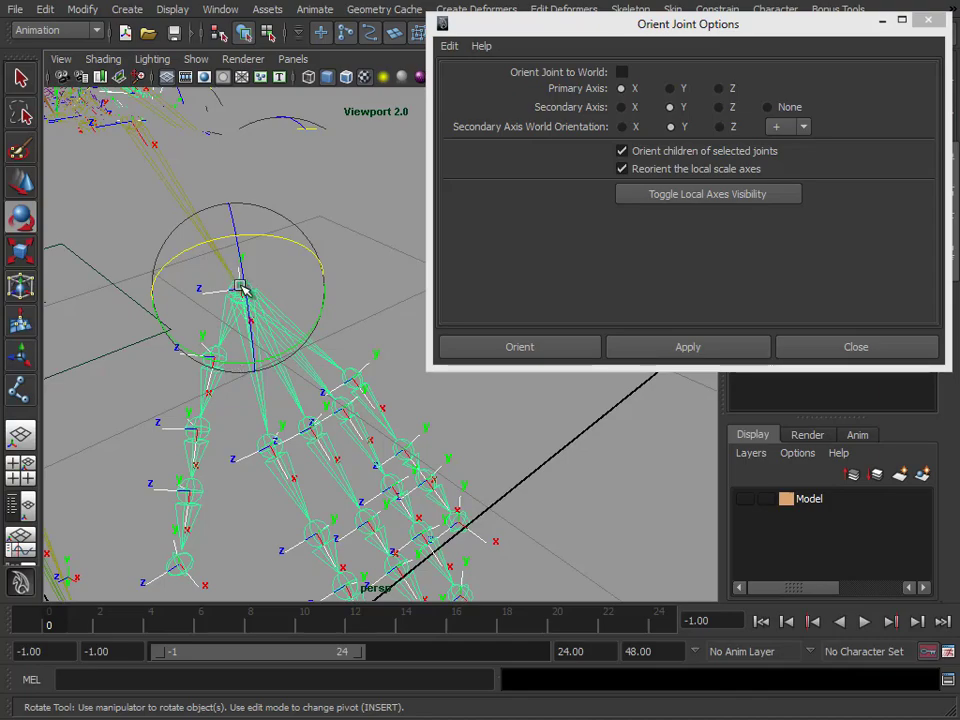
pyautogui.keyDown('alt'); pyautogui.moveTo(317, 286); pyautogui.dragTo(352, 282); pyautogui.keyUp('alt')
pyautogui.keyDown('alt'); pyautogui.moveTo(352, 282); pyautogui.dragTo(357, 282, button='middle'); pyautogui.keyUp('alt')
pyautogui.scroll(1, 357, 282)
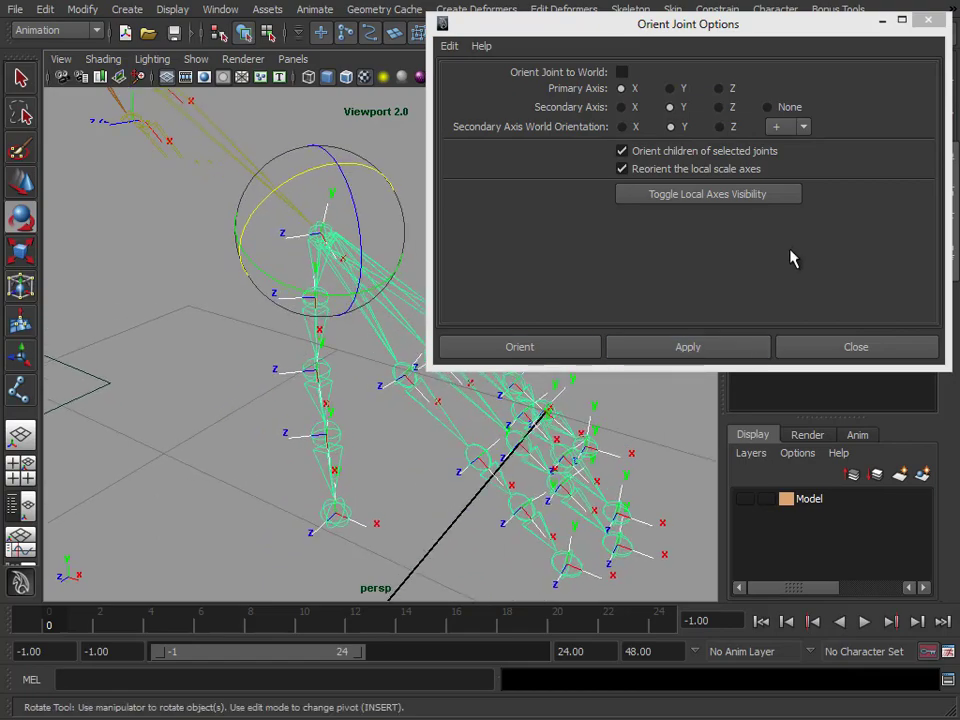
# Try orienting the left wrist joint and all its children to the world, and undo the orientation
pyautogui.click(621, 72)
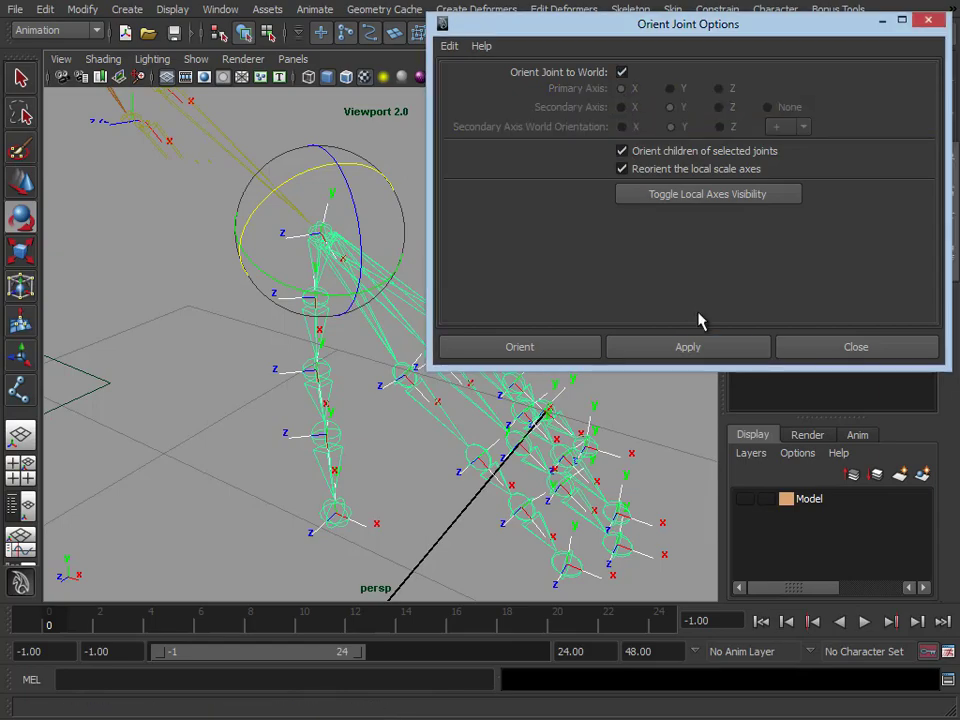
pyautogui.click(690, 347)
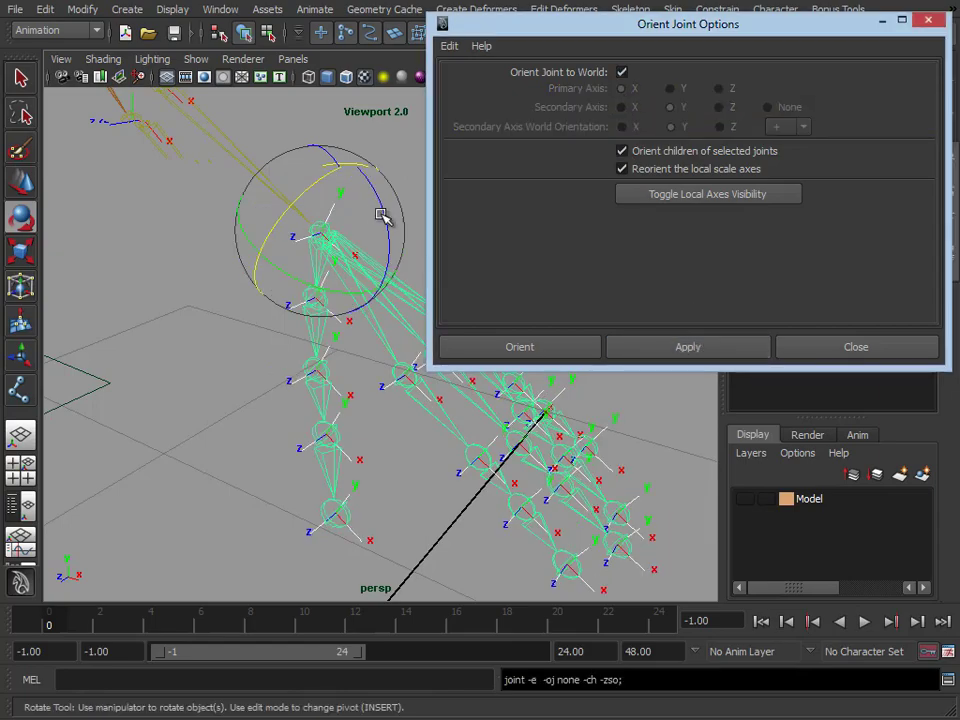
pyautogui.keyDown('alt'); pyautogui.moveTo(198, 366); pyautogui.dragTo(302, 356); pyautogui.keyUp('alt')
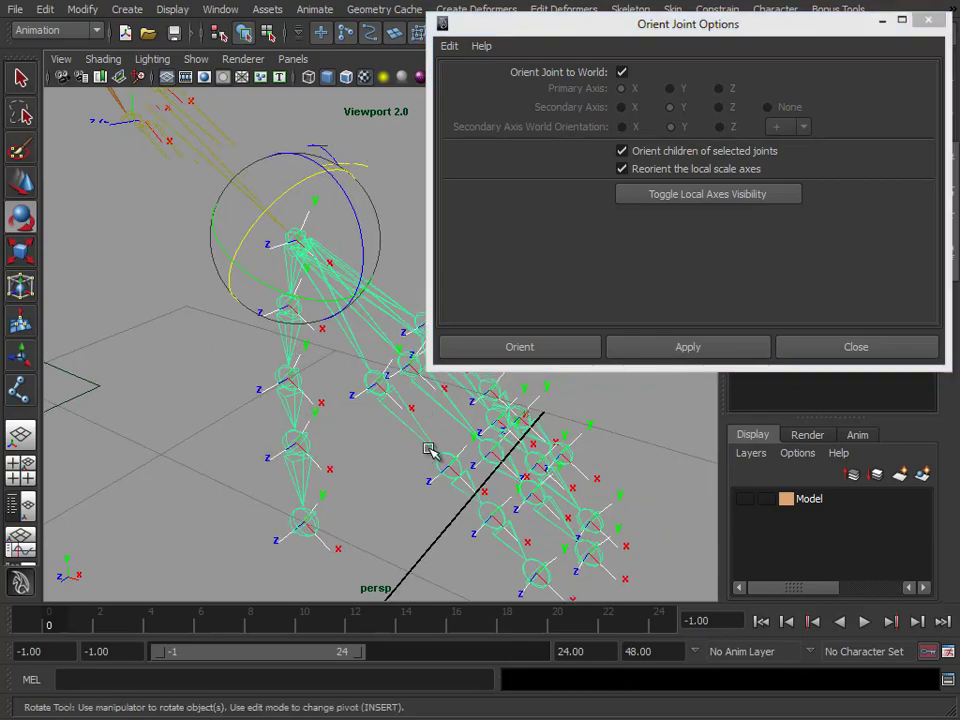
pyautogui.press('z')
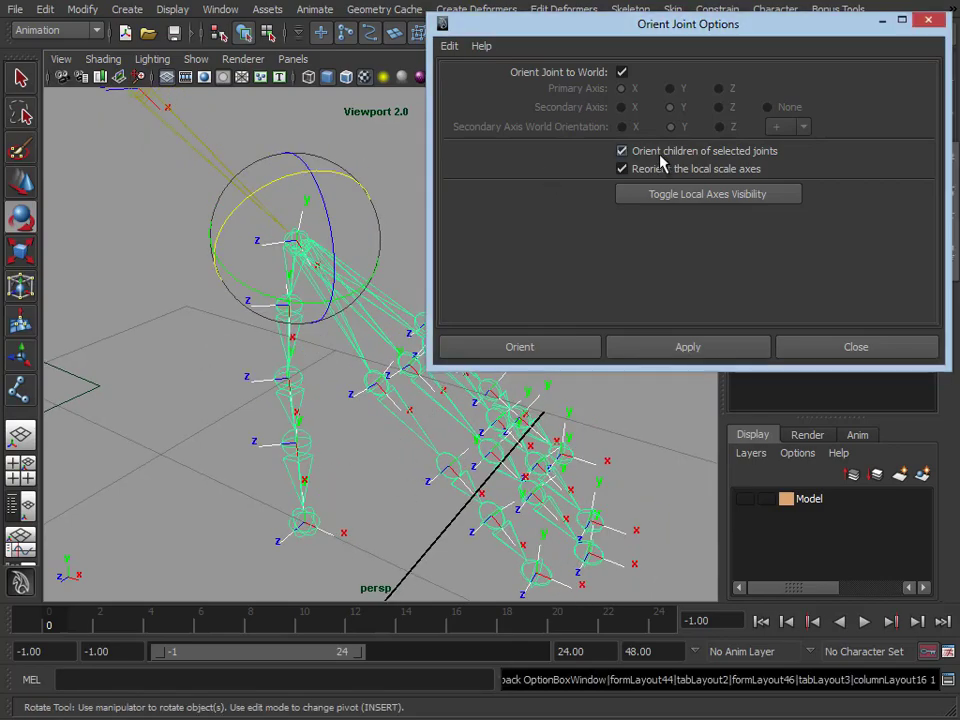
# Orient only the left wrist joint to the world, with orienting of the children turned off
pyautogui.click(705, 350)
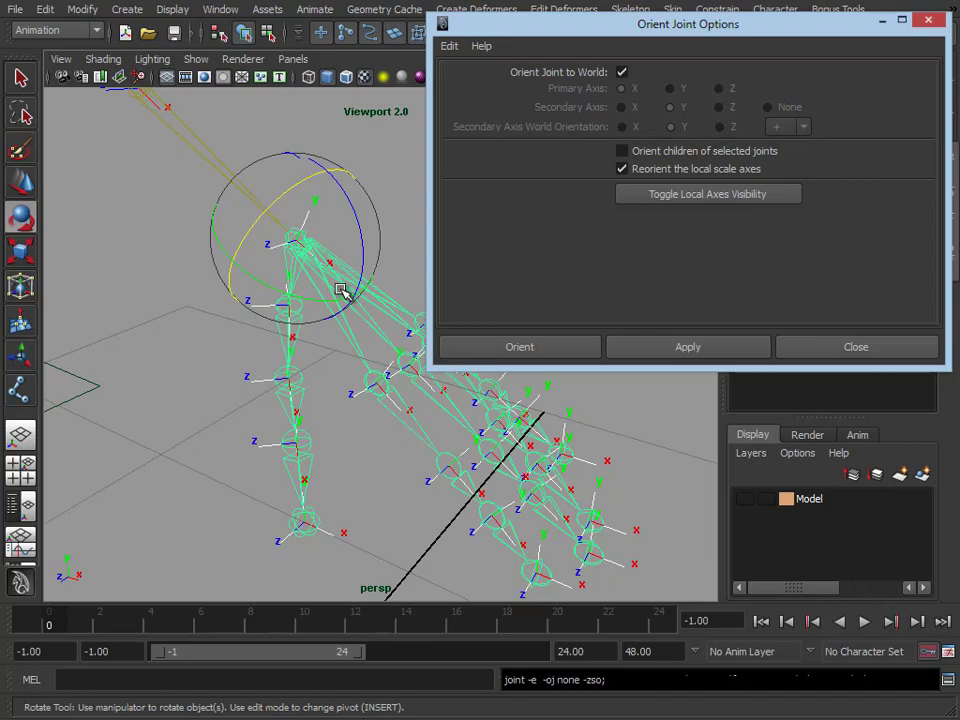
# Try rotating the left index finger joints about their local axes to test the bend, and undo the rotation
pyautogui.keyDown('alt'); pyautogui.moveTo(330, 312); pyautogui.dragTo(219, 364); pyautogui.keyUp('alt')
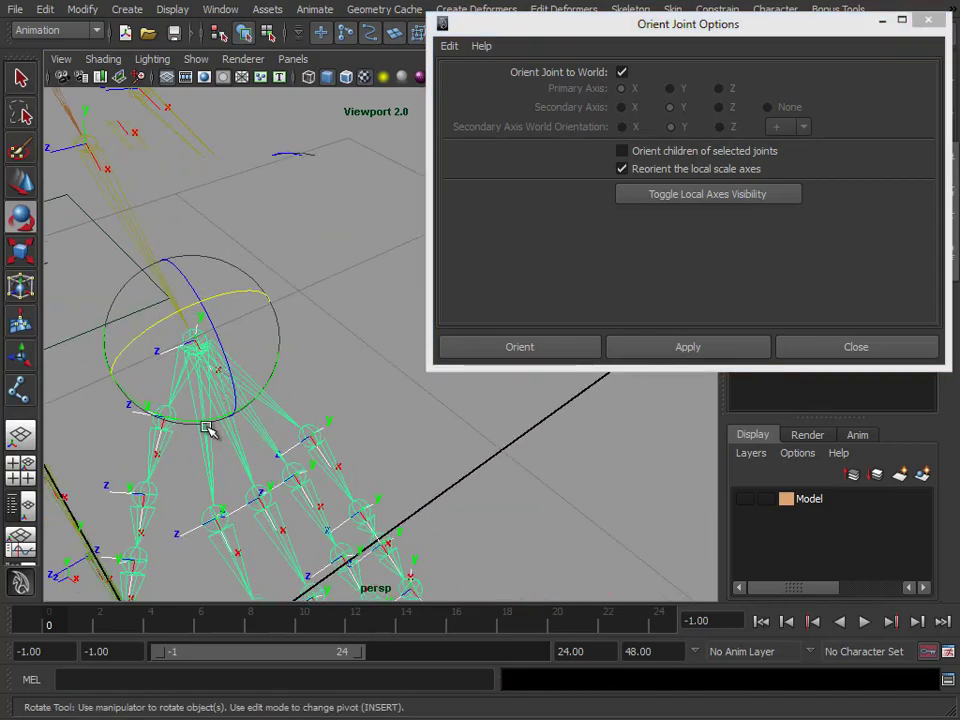
pyautogui.keyDown('alt'); pyautogui.moveTo(255, 223); pyautogui.dragTo(328, 195); pyautogui.keyUp('alt')
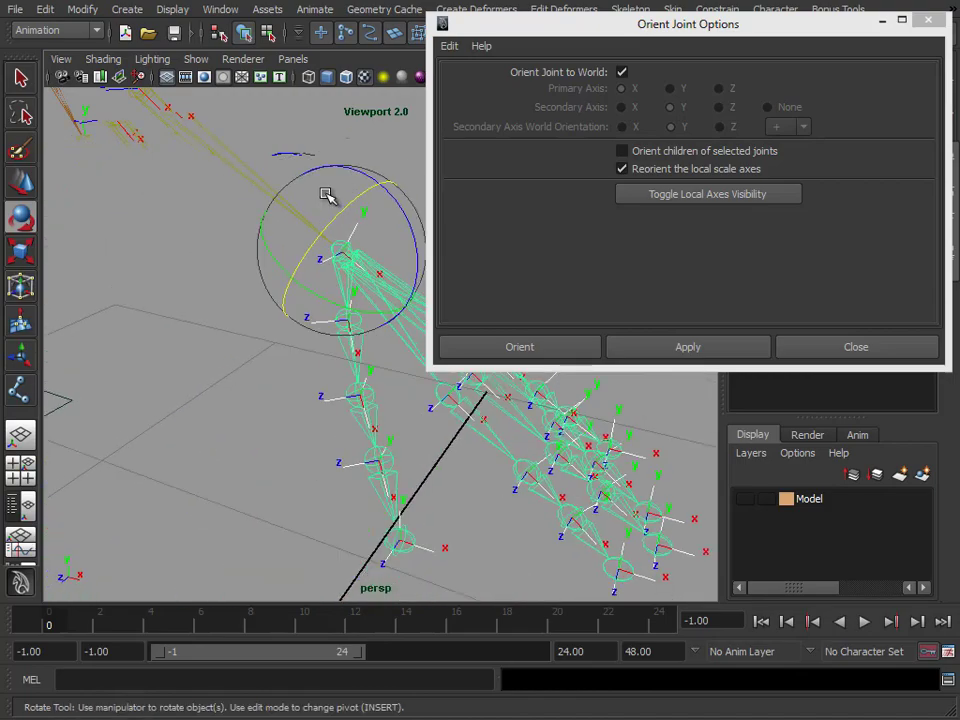
pyautogui.moveTo(343, 332)
pyautogui.keyDown('alt'); pyautogui.mouseDown()
pyautogui.moveTo(281, 328)
pyautogui.moveTo(304, 358)
pyautogui.moveTo(268, 352)
pyautogui.moveTo(304, 358)
pyautogui.moveTo(257, 296)
pyautogui.moveTo(283, 313)
pyautogui.moveTo(302, 266)
pyautogui.moveTo(302, 330)
pyautogui.moveTo(302, 238)
pyautogui.moveTo(332, 326)
pyautogui.moveTo(357, 326)
pyautogui.mouseUp(); pyautogui.keyUp('alt')
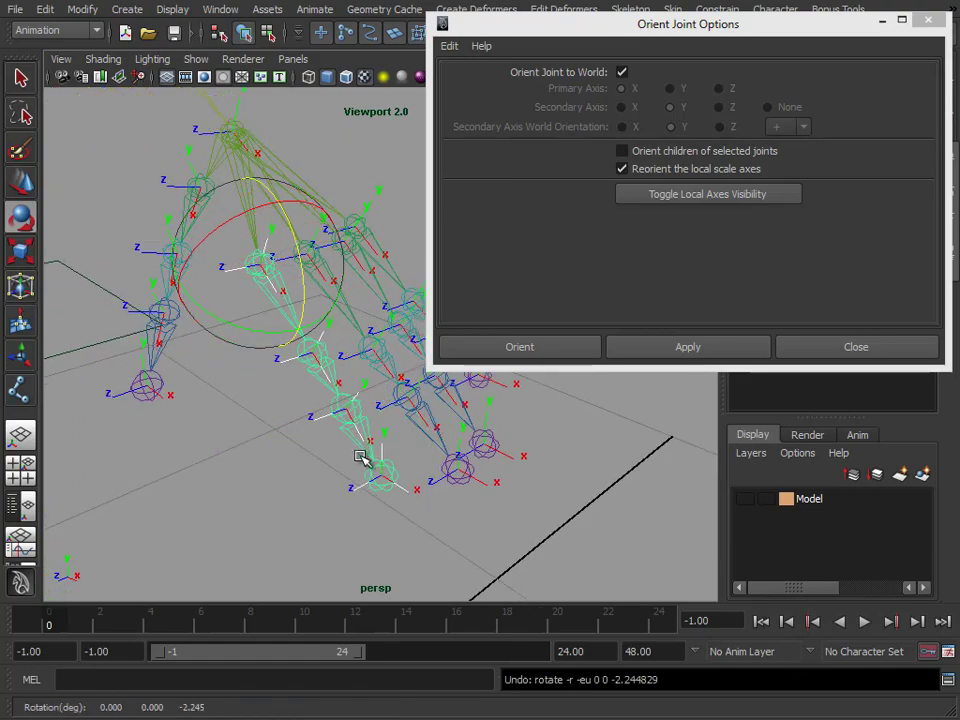
pyautogui.click(332, 375)
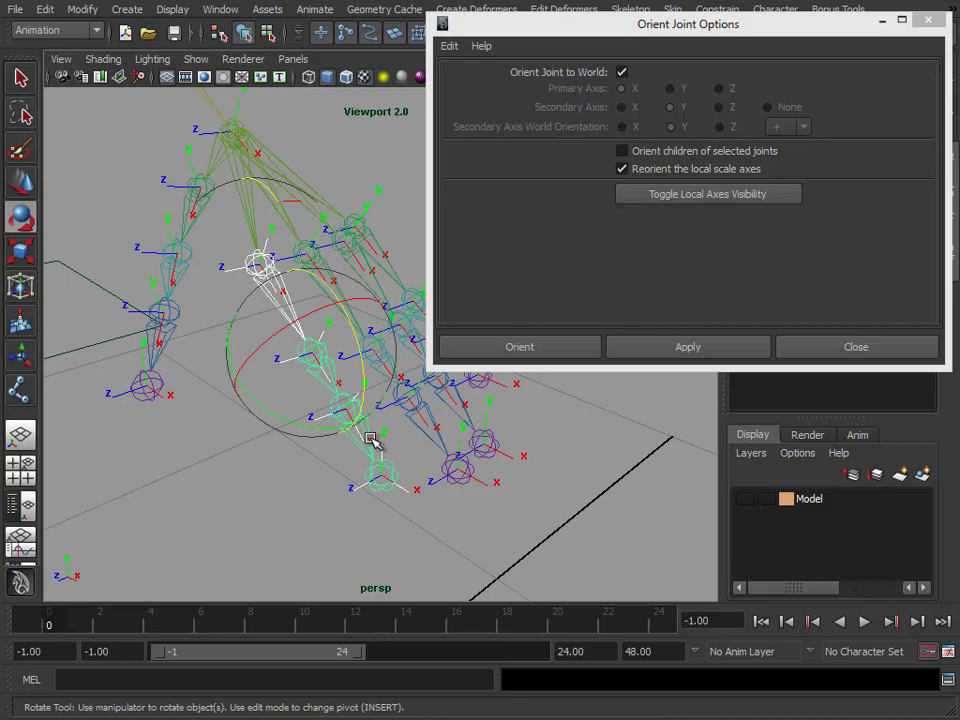
pyautogui.click(372, 440)
pyautogui.moveTo(388, 390); pyautogui.dragTo(362, 395)
pyautogui.moveTo(348, 346); pyautogui.dragTo(350, 406)
pyautogui.hotkey('ctrl', 'z')
# Select the left thumb's joints below the root together and test how they rotate about their local axes
pyautogui.keyDown('alt'); pyautogui.moveTo(225, 262); pyautogui.dragTo(272, 249); pyautogui.keyUp('alt')
pyautogui.keyDown('alt'); pyautogui.moveTo(272, 249); pyautogui.dragTo(275, 250, button='middle'); pyautogui.keyUp('alt')
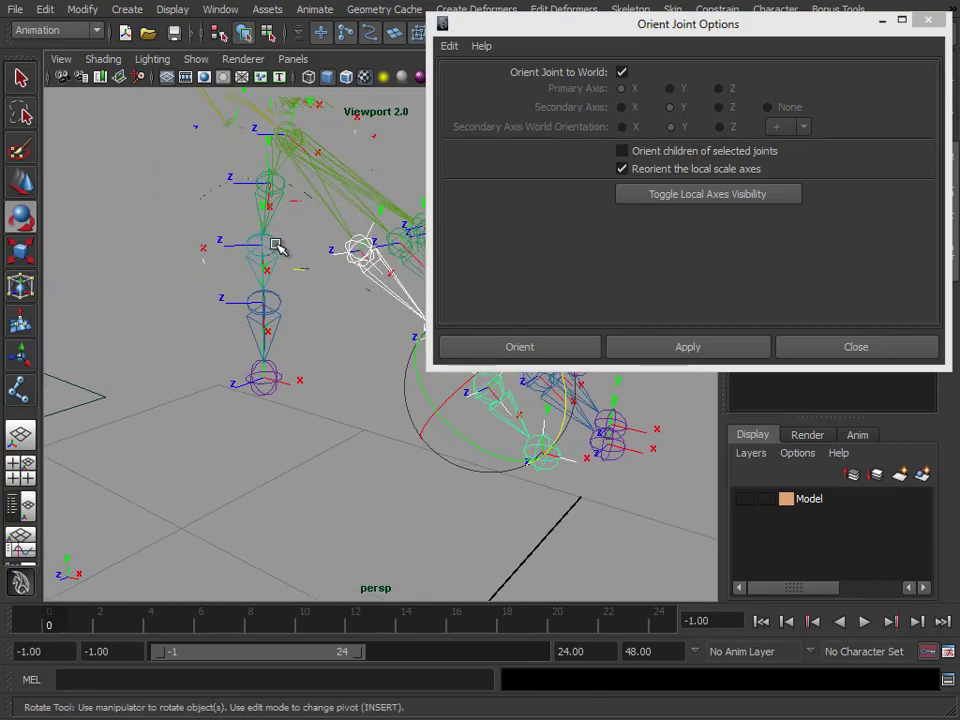
pyautogui.click(270, 185)
pyautogui.press('w')
pyautogui.click(261, 252)
pyautogui.click(264, 303)
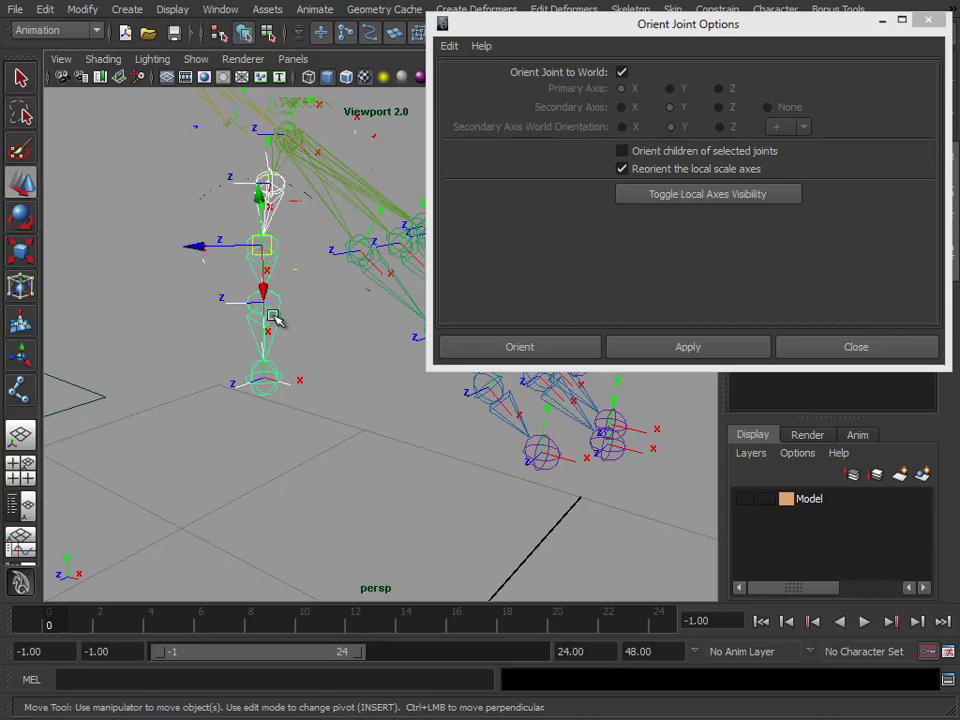
pyautogui.press('e')
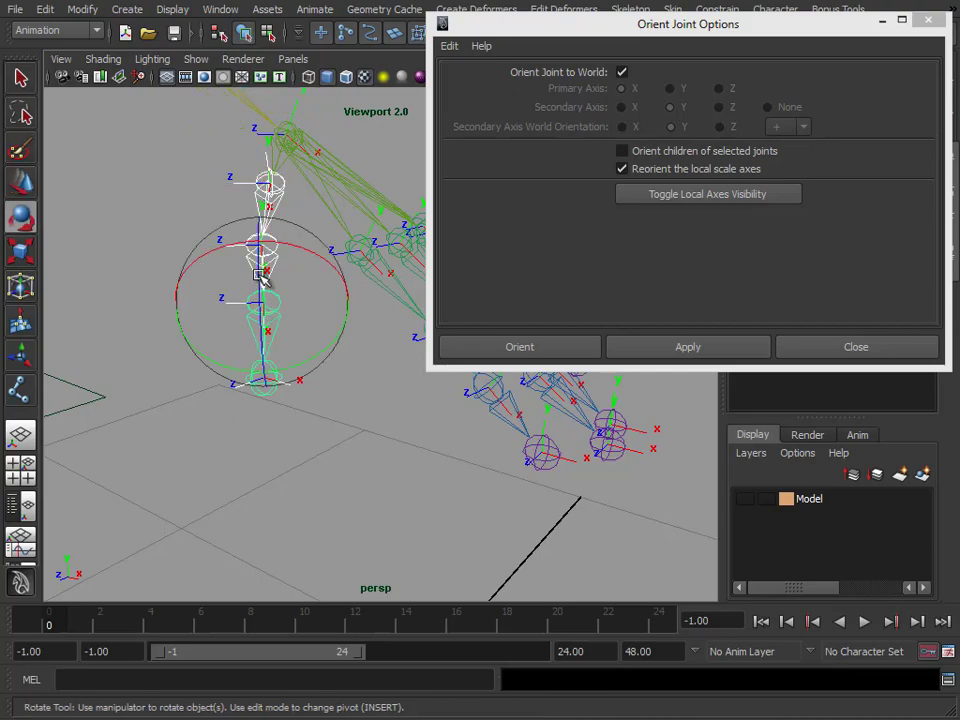
pyautogui.moveTo(258, 278); pyautogui.dragTo(234, 287)
pyautogui.moveTo(298, 314)
pyautogui.keyDown('alt'); pyautogui.mouseDown()
pyautogui.moveTo(311, 330)
pyautogui.moveTo(299, 318)
pyautogui.mouseUp(); pyautogui.keyUp('alt')
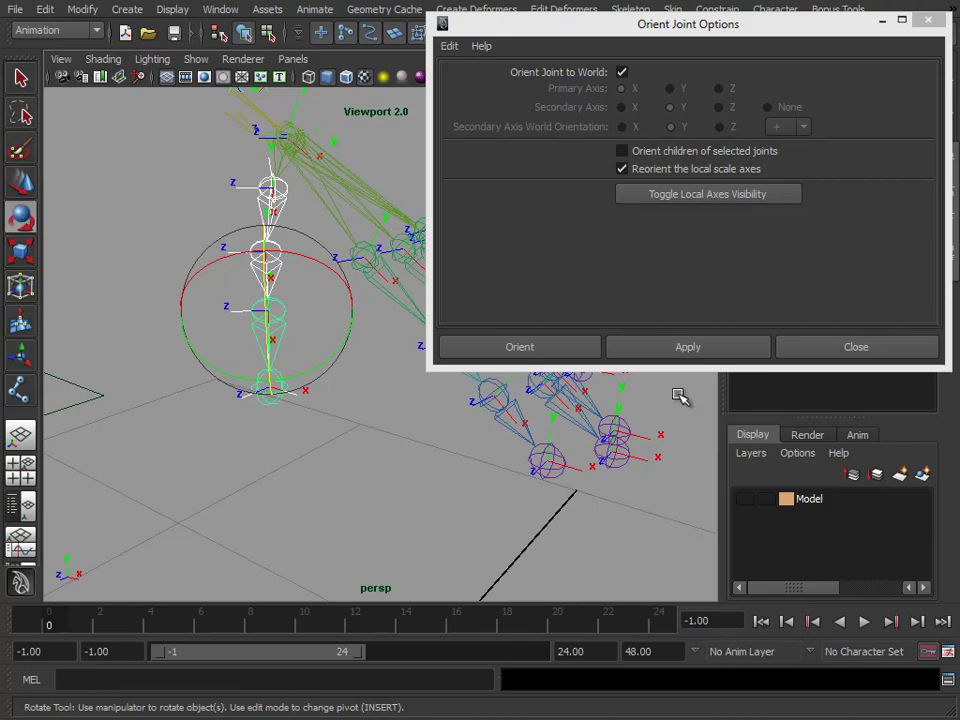
# Turn off orienting joints to the world, bringing back primary axis X and secondary axis Y
pyautogui.click(621, 72)
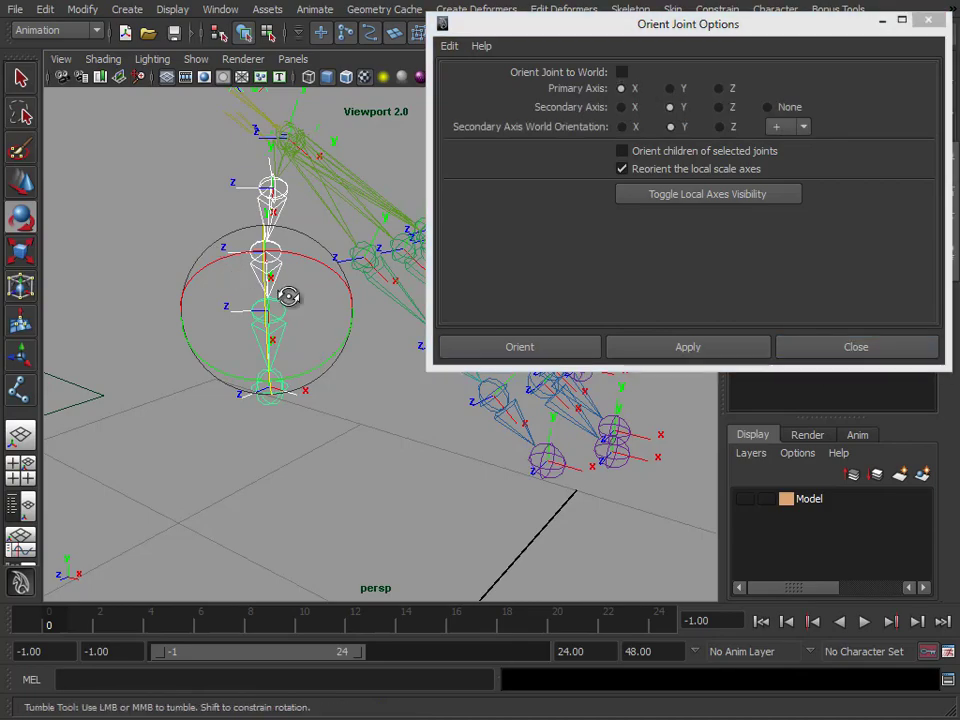
pyautogui.keyDown('alt'); pyautogui.moveTo(288, 296); pyautogui.dragTo(306, 289); pyautogui.keyUp('alt')
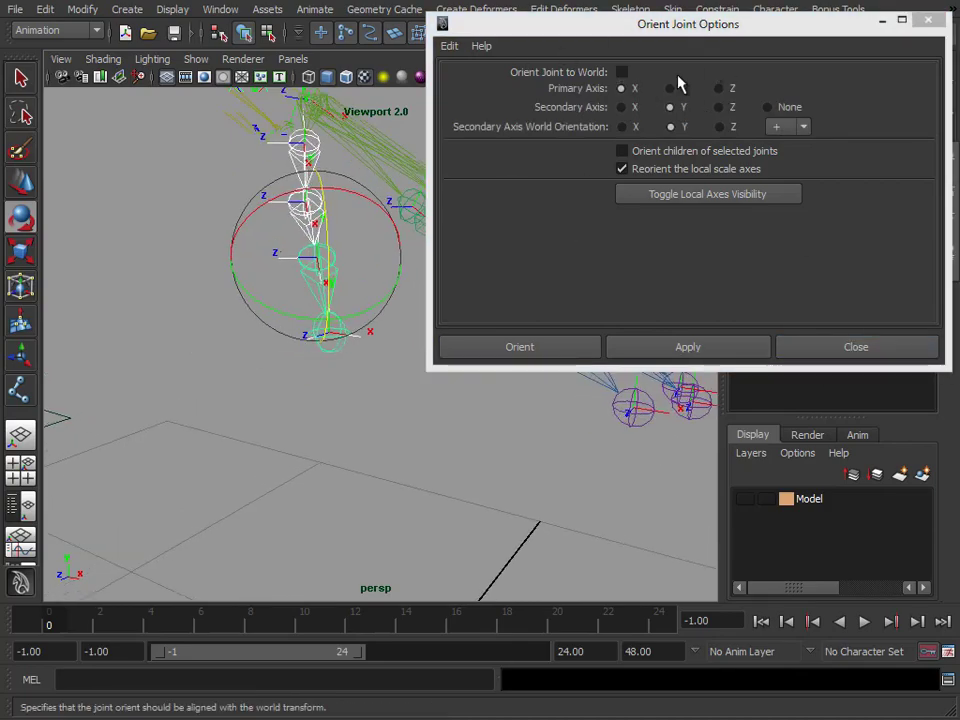
pyautogui.keyDown('alt'); pyautogui.moveTo(330, 300); pyautogui.dragTo(251, 246); pyautogui.keyUp('alt')
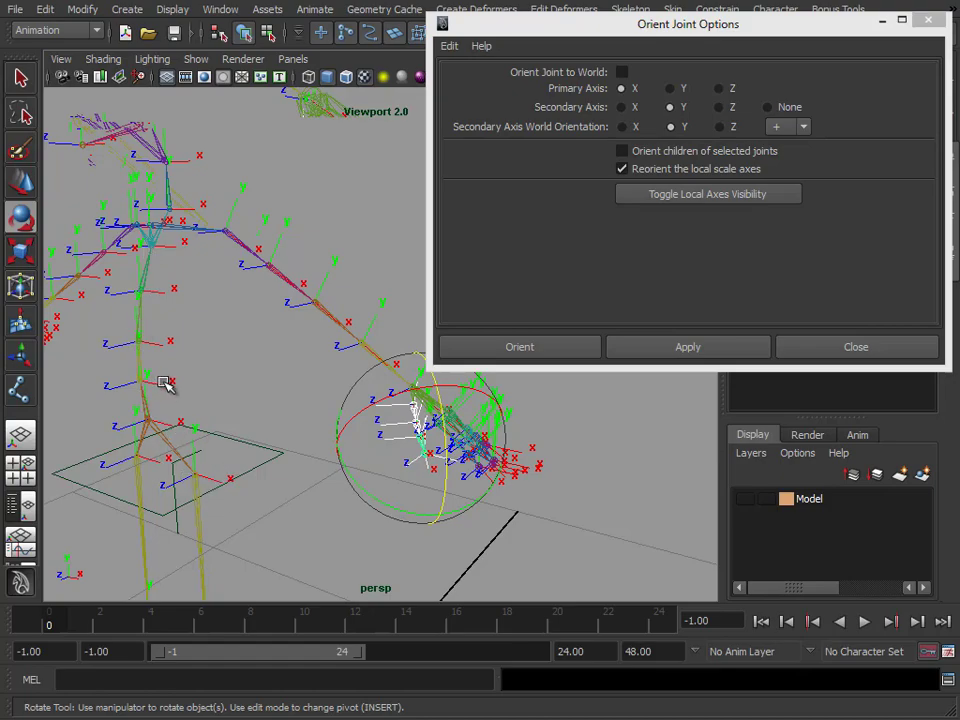
# Examine the local rotation axes along the left arm, the spine and the opposite arm
pyautogui.keyDown('alt'); pyautogui.moveTo(219, 345); pyautogui.dragTo(211, 341, button='middle'); pyautogui.keyUp('alt')
pyautogui.keyDown('alt'); pyautogui.moveTo(211, 341); pyautogui.dragTo(219, 171, button='right'); pyautogui.keyUp('alt')
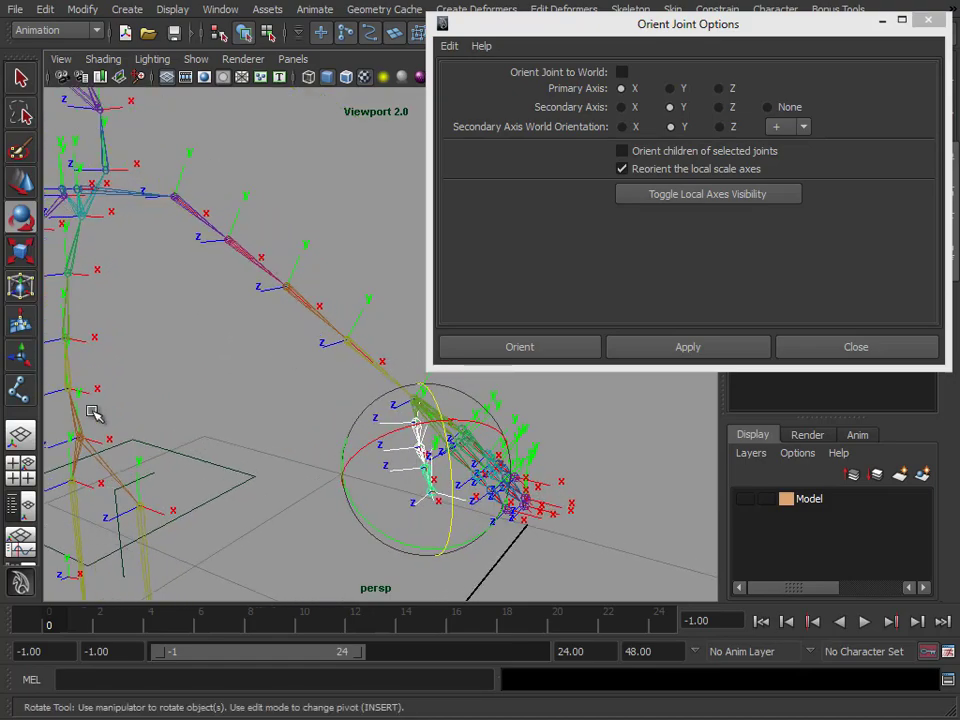
pyautogui.keyDown('alt'); pyautogui.moveTo(277, 390); pyautogui.dragTo(225, 356, button='middle'); pyautogui.keyUp('alt')
pyautogui.keyDown('alt'); pyautogui.moveTo(225, 356); pyautogui.dragTo(295, 370, button='right'); pyautogui.keyUp('alt')
pyautogui.keyDown('alt'); pyautogui.moveTo(295, 370); pyautogui.dragTo(260, 326, button='middle'); pyautogui.keyUp('alt')
pyautogui.keyDown('alt'); pyautogui.moveTo(260, 326); pyautogui.dragTo(300, 330, button='right'); pyautogui.keyUp('alt')
pyautogui.keyDown('alt'); pyautogui.moveTo(253, 272); pyautogui.dragTo(344, 347, button='middle'); pyautogui.keyUp('alt')
pyautogui.keyDown('alt'); pyautogui.moveTo(344, 347); pyautogui.dragTo(266, 343, button='right'); pyautogui.keyUp('alt')
pyautogui.keyDown('alt'); pyautogui.moveTo(266, 343); pyautogui.dragTo(326, 332, button='middle'); pyautogui.keyUp('alt')
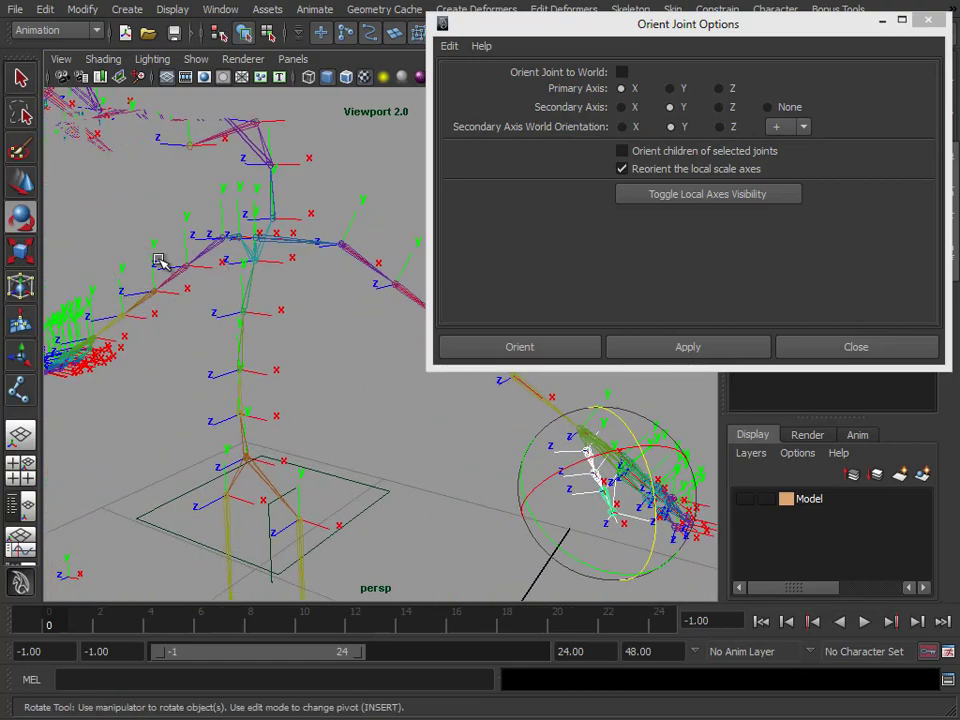
# Delete the right arm's joint chain, starting at the joint beside the upper spine
pyautogui.keyDown('alt'); pyautogui.moveTo(240, 355); pyautogui.dragTo(205, 326); pyautogui.keyUp('alt')
pyautogui.keyDown('alt'); pyautogui.moveTo(205, 326); pyautogui.dragTo(282, 341, button='middle'); pyautogui.keyUp('alt')
pyautogui.keyDown('alt'); pyautogui.moveTo(282, 341); pyautogui.dragTo(300, 335, button='right'); pyautogui.keyUp('alt')
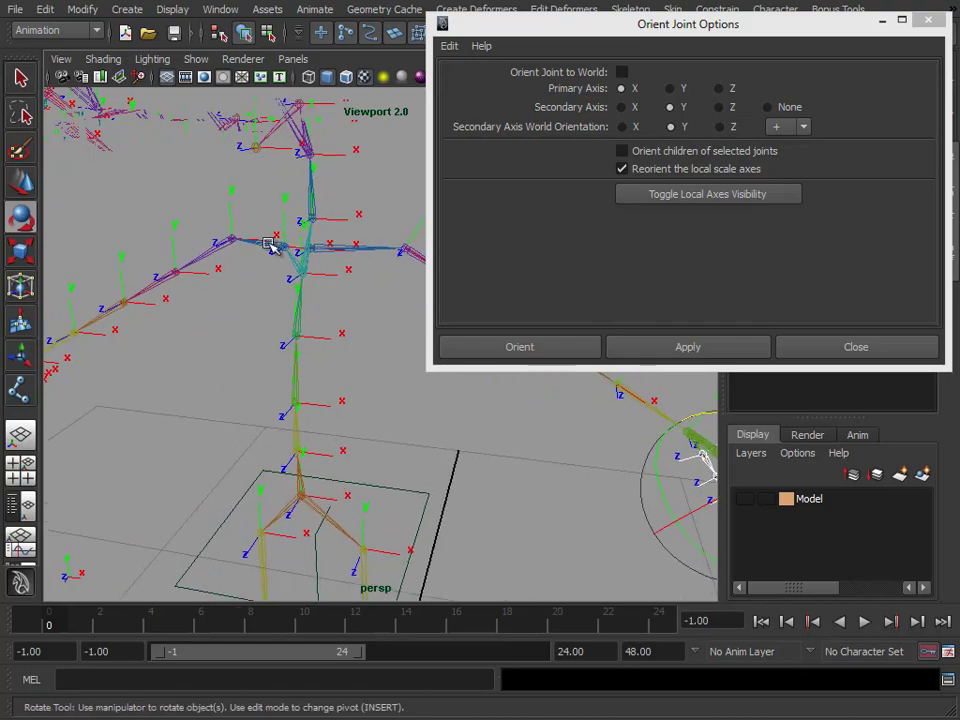
pyautogui.click(265, 243)
pyautogui.press('Delete')
# Try deleting the right leg from the hip joint down, and undo the deletion
pyautogui.keyDown('alt'); pyautogui.moveTo(312, 462); pyautogui.dragTo(293, 275, button='middle'); pyautogui.keyUp('alt')
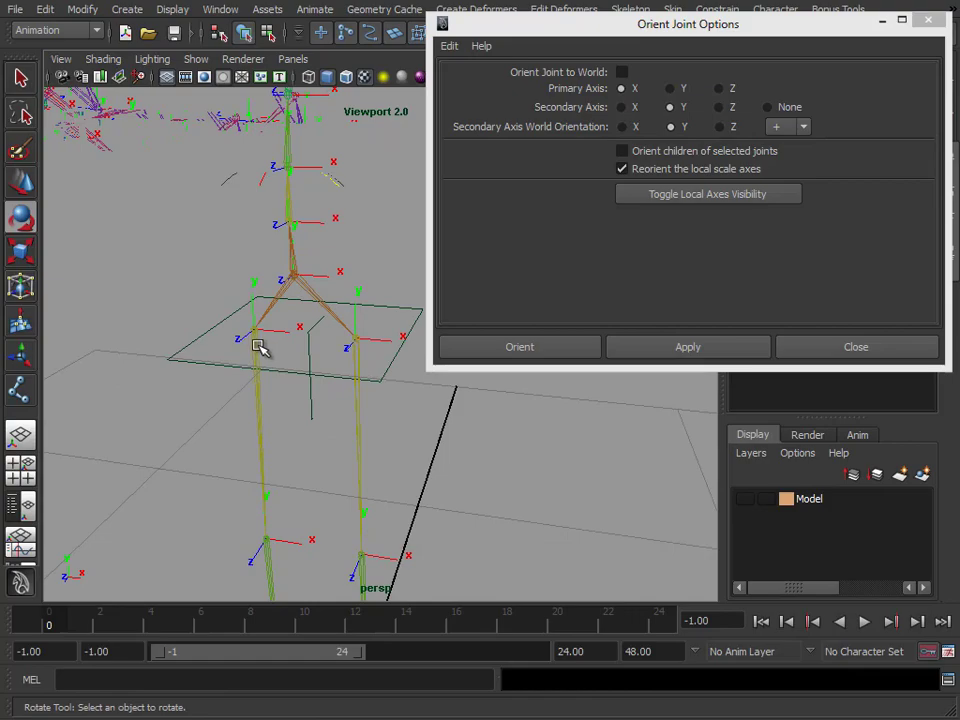
pyautogui.click(258, 346)
pyautogui.press('Delete')
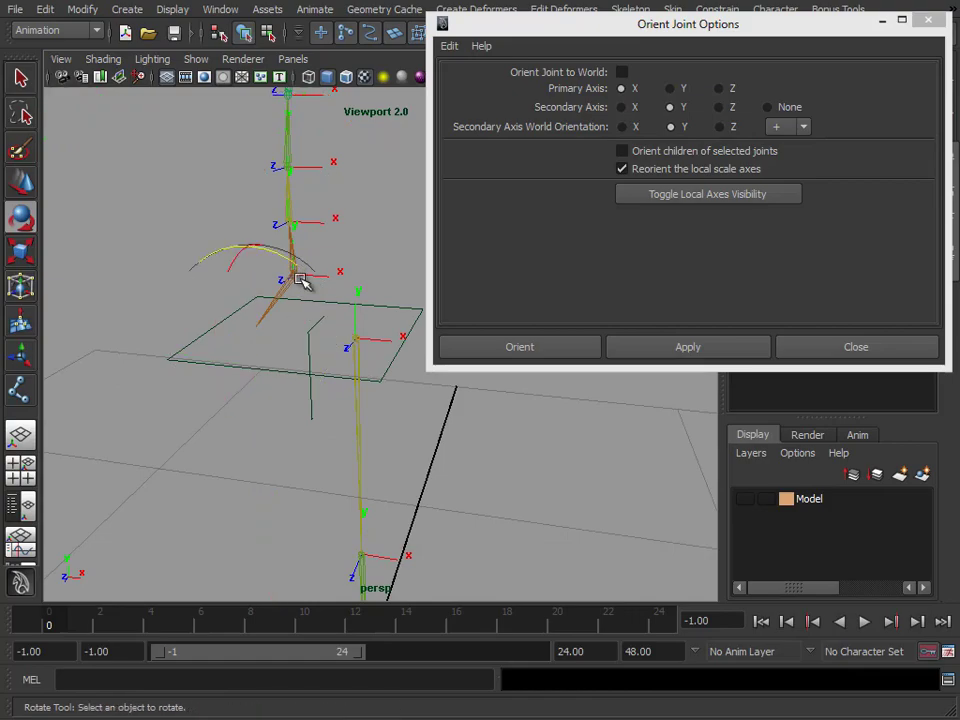
pyautogui.hotkey('ctrl', 'z')
pyautogui.press('Delete')
pyautogui.hotkey('ctrl', 'z')
pyautogui.press('Delete')
pyautogui.hotkey('ctrl', 'z')
# Delete the right leg's joints from the knee down, keeping the hip joint
pyautogui.click(264, 552)
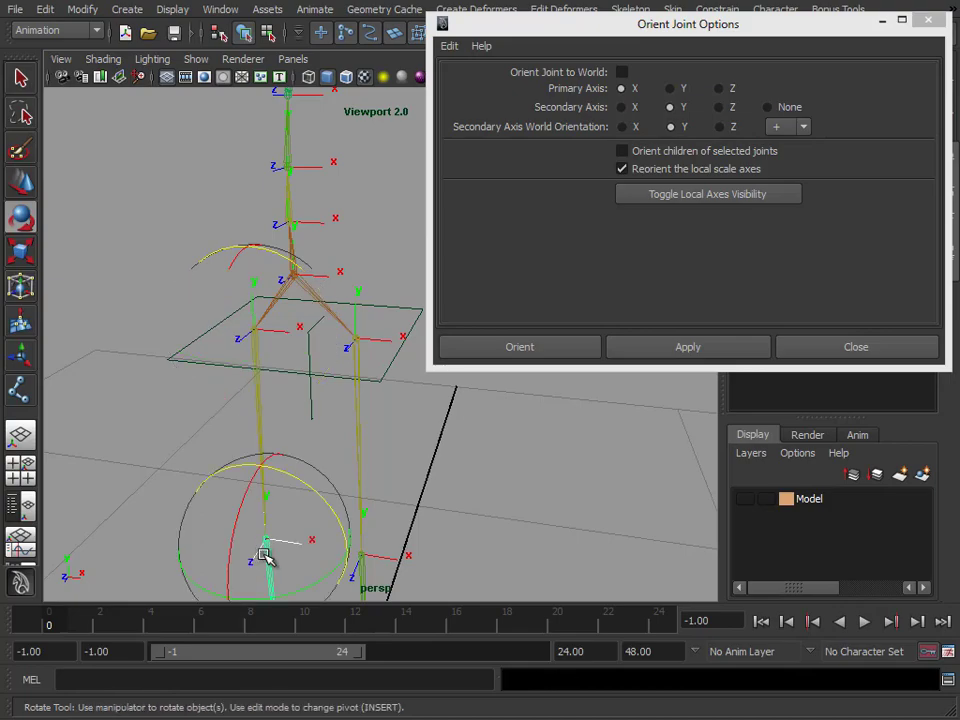
pyautogui.press('Delete')
pyautogui.keyDown('alt'); pyautogui.moveTo(298, 376); pyautogui.dragTo(296, 381, button='middle'); pyautogui.keyUp('alt')
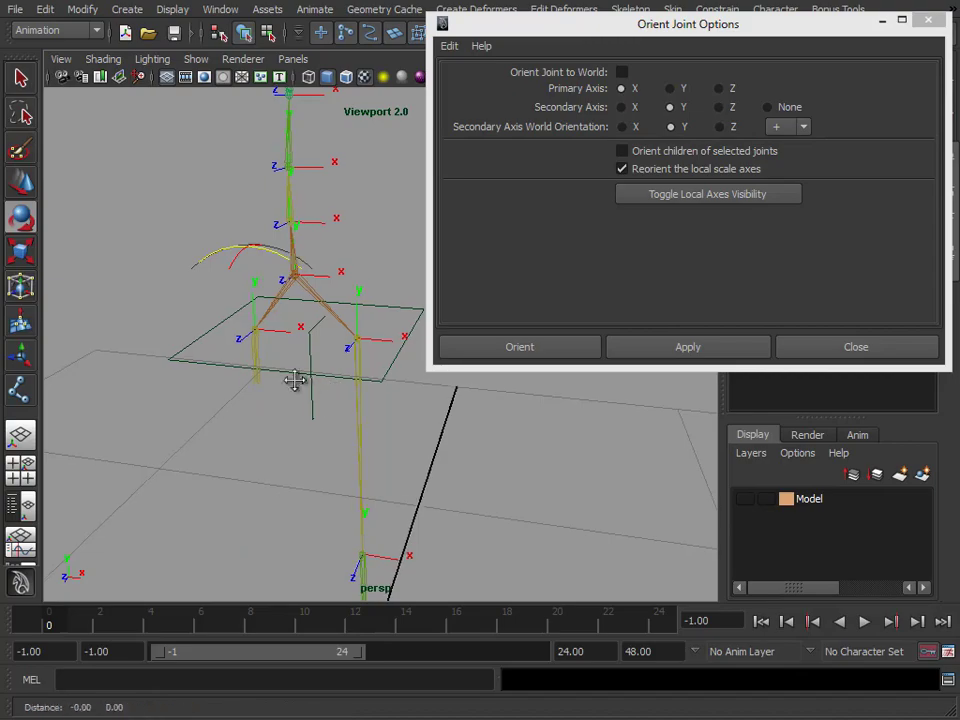
# Examine the remaining half skeleton and the axis directions along the left arm and hand
pyautogui.keyDown('alt'); pyautogui.moveTo(296, 381); pyautogui.dragTo(411, 388, button='right'); pyautogui.keyUp('alt')
pyautogui.keyDown('alt'); pyautogui.moveTo(411, 388); pyautogui.dragTo(362, 390); pyautogui.keyUp('alt')
pyautogui.keyDown('alt'); pyautogui.moveTo(362, 390); pyautogui.dragTo(300, 320, button='right'); pyautogui.keyUp('alt')
pyautogui.keyDown('alt'); pyautogui.moveTo(300, 320); pyautogui.dragTo(195, 340, button='middle'); pyautogui.keyUp('alt')
pyautogui.keyDown('alt'); pyautogui.moveTo(195, 340); pyautogui.dragTo(229, 360, button='right'); pyautogui.keyUp('alt')
pyautogui.keyDown('alt'); pyautogui.moveTo(229, 360); pyautogui.dragTo(242, 351); pyautogui.keyUp('alt')
pyautogui.keyDown('alt'); pyautogui.moveTo(242, 351); pyautogui.dragTo(260, 351, button='right'); pyautogui.keyUp('alt')
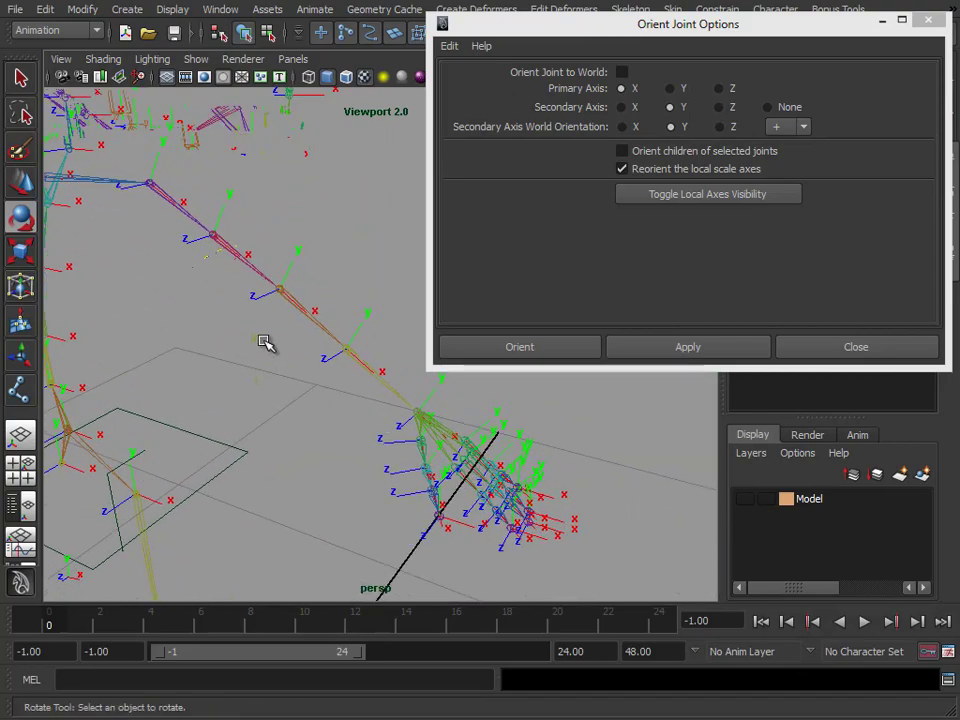
pyautogui.keyDown('alt'); pyautogui.moveTo(313, 430); pyautogui.dragTo(246, 322, button='middle'); pyautogui.keyUp('alt')
pyautogui.keyDown('alt'); pyautogui.moveTo(285, 366); pyautogui.dragTo(364, 371, button='right'); pyautogui.keyUp('alt')
pyautogui.keyDown('alt'); pyautogui.moveTo(340, 368); pyautogui.dragTo(317, 369); pyautogui.keyUp('alt')
pyautogui.keyDown('alt'); pyautogui.moveTo(296, 350); pyautogui.dragTo(330, 330, button='middle'); pyautogui.keyUp('alt')
pyautogui.keyDown('alt'); pyautogui.moveTo(317, 339); pyautogui.dragTo(198, 355, button='right'); pyautogui.keyUp('alt')
pyautogui.keyDown('alt'); pyautogui.moveTo(221, 383); pyautogui.dragTo(223, 229); pyautogui.keyUp('alt')
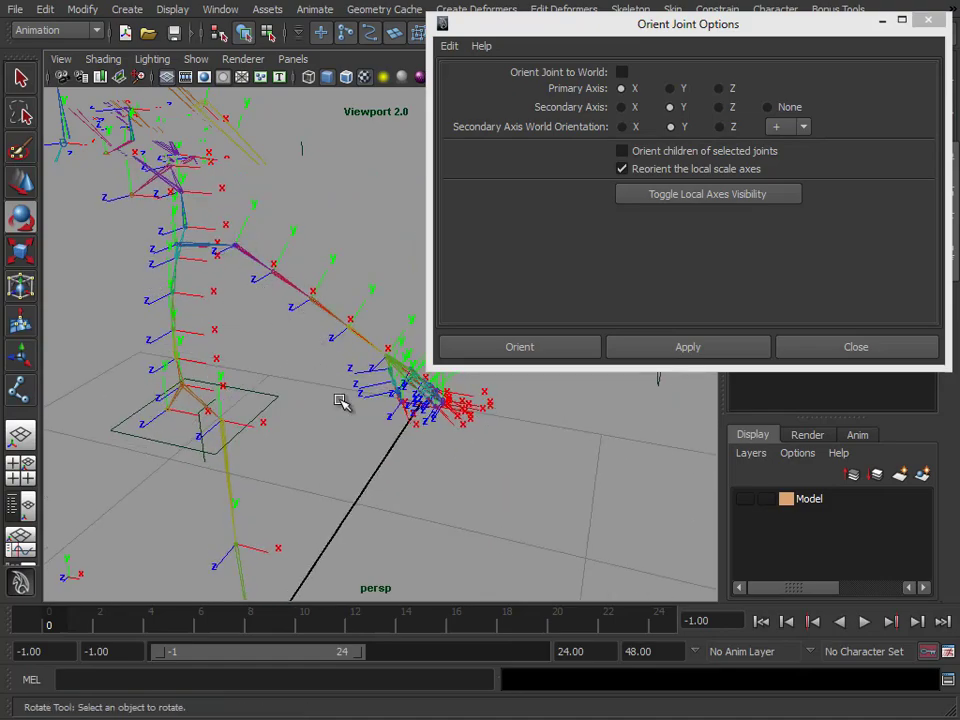
pyautogui.keyDown('alt'); pyautogui.moveTo(274, 386); pyautogui.dragTo(188, 234); pyautogui.keyUp('alt')
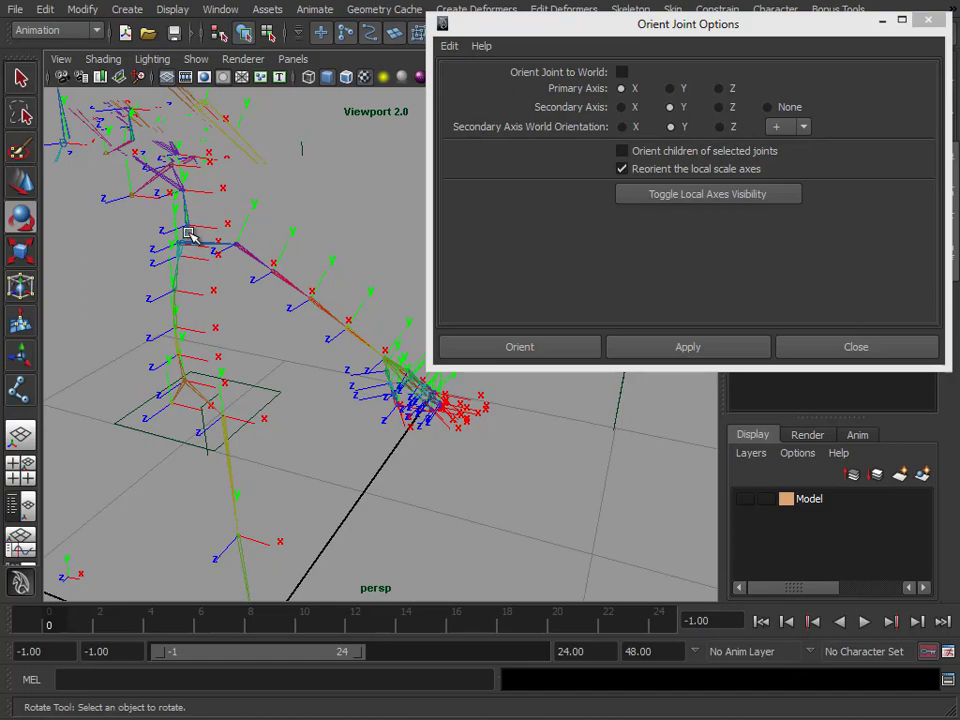
# Try rotating the left thumb root joint about its X axis, and undo the rotation
pyautogui.keyDown('alt'); pyautogui.moveTo(190, 292); pyautogui.dragTo(499, 381, button='right'); pyautogui.keyUp('alt')
pyautogui.keyDown('alt'); pyautogui.moveTo(499, 381); pyautogui.dragTo(322, 373); pyautogui.keyUp('alt')
pyautogui.keyDown('alt'); pyautogui.moveTo(322, 373); pyautogui.dragTo(300, 326, button='middle'); pyautogui.keyUp('alt')
pyautogui.keyDown('alt'); pyautogui.moveTo(300, 326); pyautogui.dragTo(321, 330, button='right'); pyautogui.keyUp('alt')
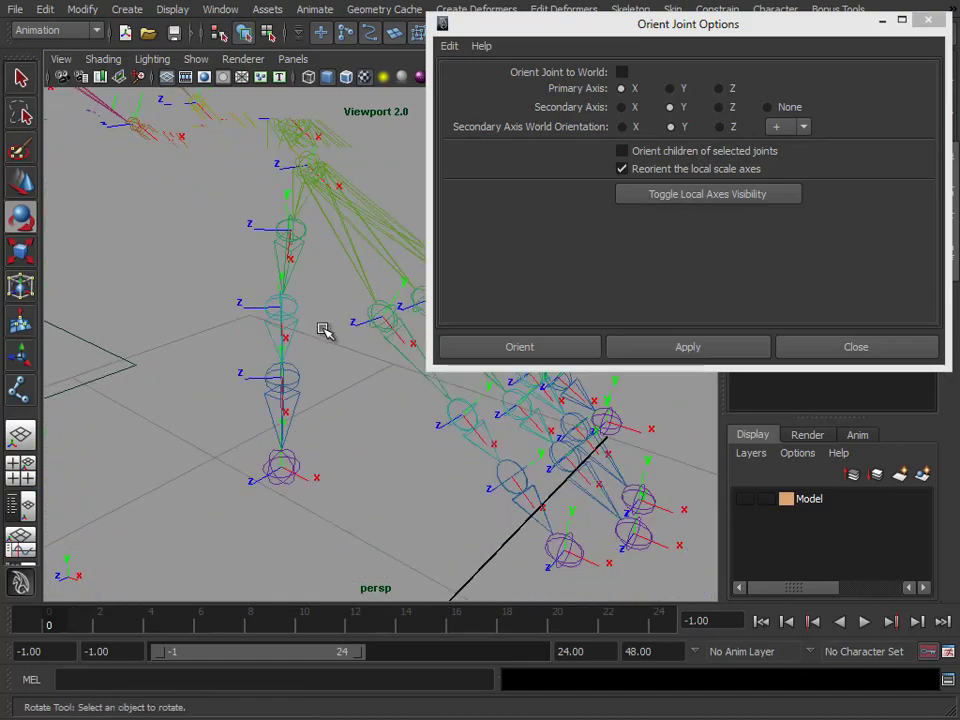
pyautogui.moveTo(240, 201); pyautogui.dragTo(284, 228)
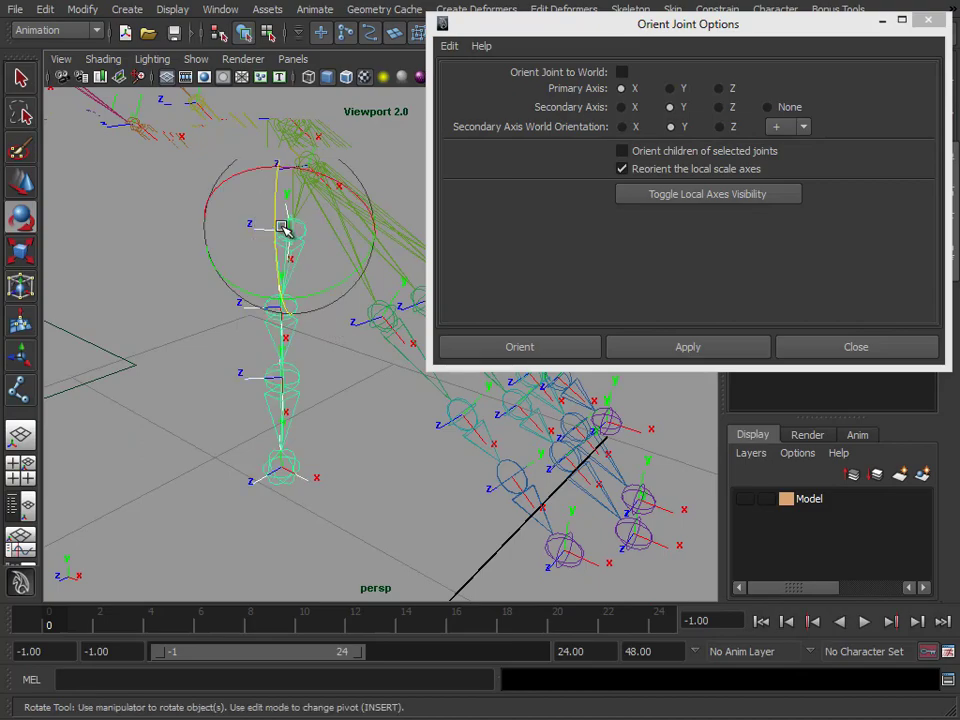
pyautogui.moveTo(255, 171); pyautogui.dragTo(231, 169)
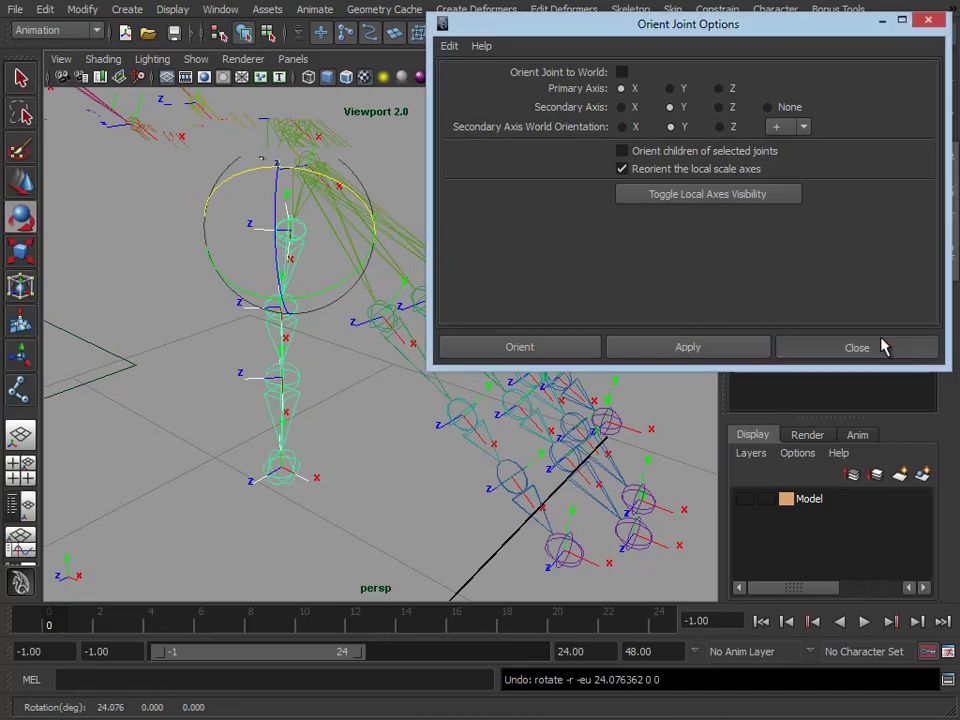
# Close the Orient Joint options, switch to component selection and make Local Rotation Axes selectable for the Rotate tool
pyautogui.click(883, 347)
pyautogui.keyDown('alt'); pyautogui.moveTo(300, 234); pyautogui.dragTo(434, 295, button='middle'); pyautogui.keyUp('alt')
pyautogui.keyDown('alt'); pyautogui.moveTo(499, 234); pyautogui.dragTo(476, 199); pyautogui.keyUp('alt')
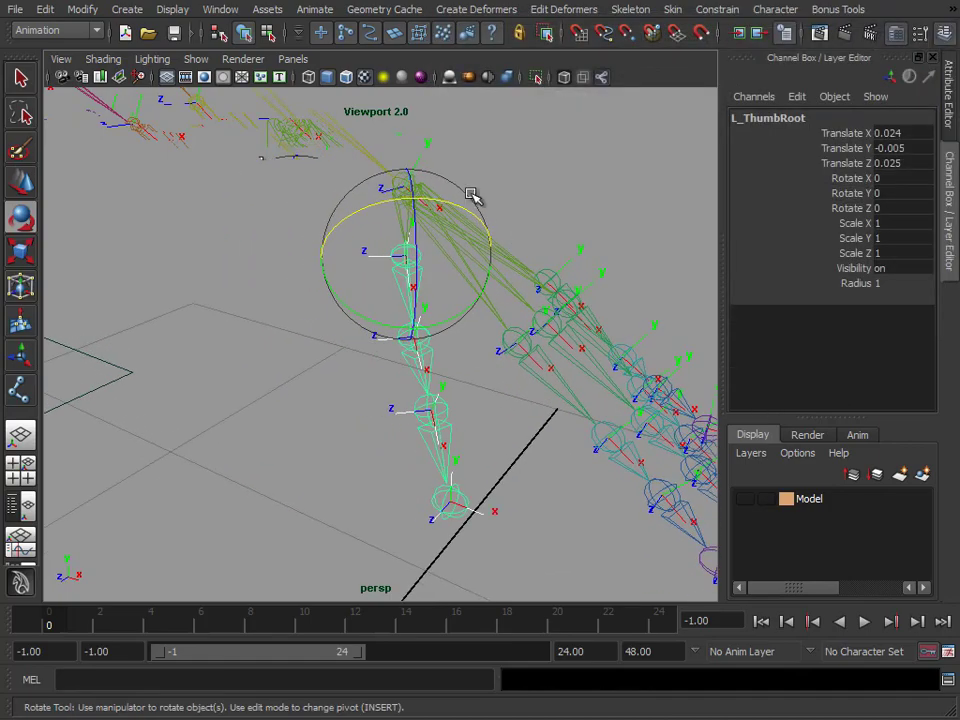
pyautogui.click(270, 34)
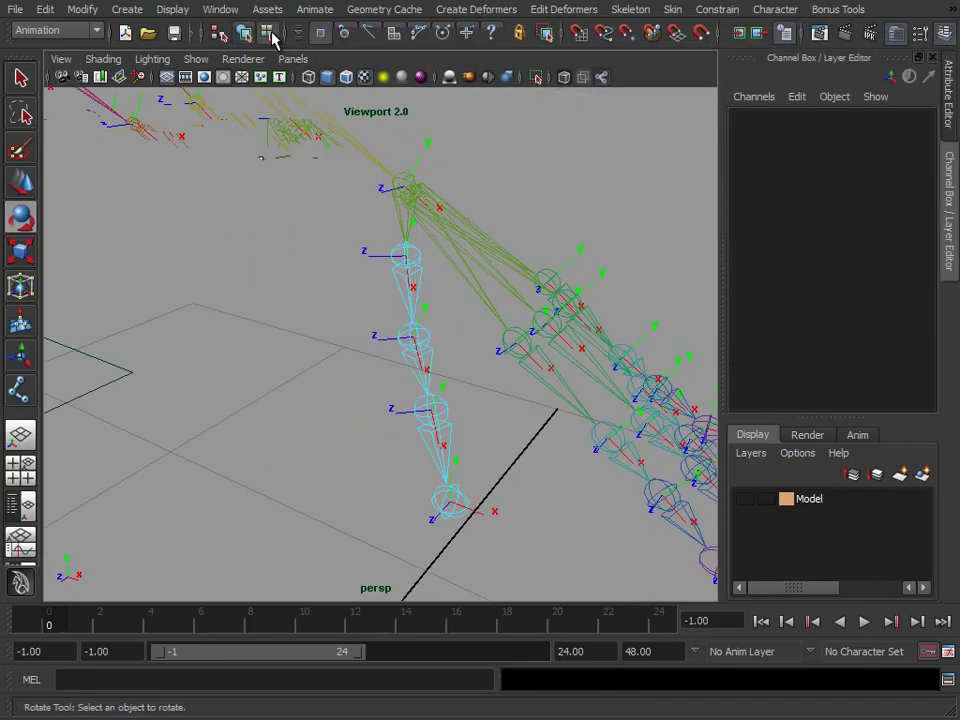
pyautogui.rightClick(492, 36)
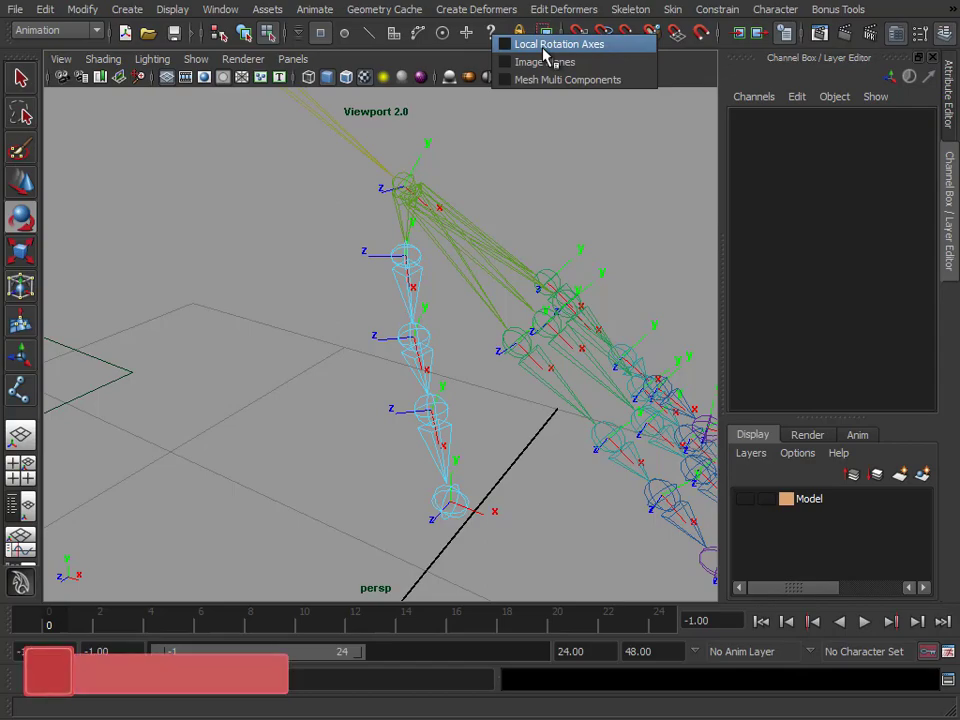
pyautogui.click(546, 45)
pyautogui.press('e')
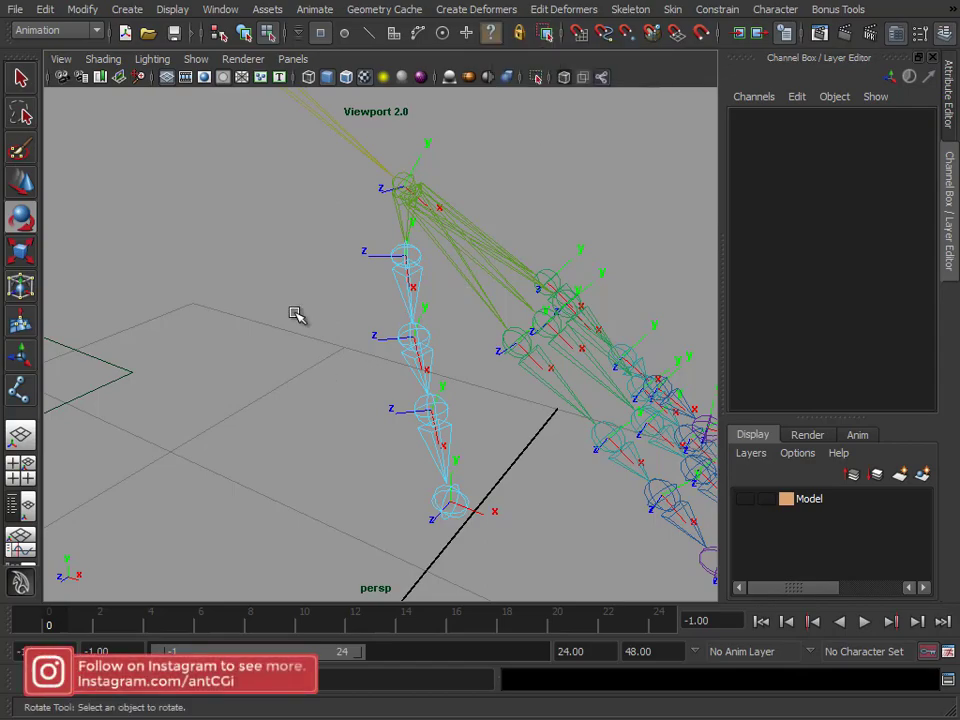
# Select the local rotation axes of the left thumb's upper three joints, try rotating them together, and undo the rotation
pyautogui.click(378, 280)
pyautogui.moveTo(354, 378); pyautogui.dragTo(388, 316)
pyautogui.moveTo(360, 452); pyautogui.dragTo(401, 390)
pyautogui.keyDown('alt'); pyautogui.moveTo(546, 413); pyautogui.dragTo(428, 296); pyautogui.keyUp('alt')
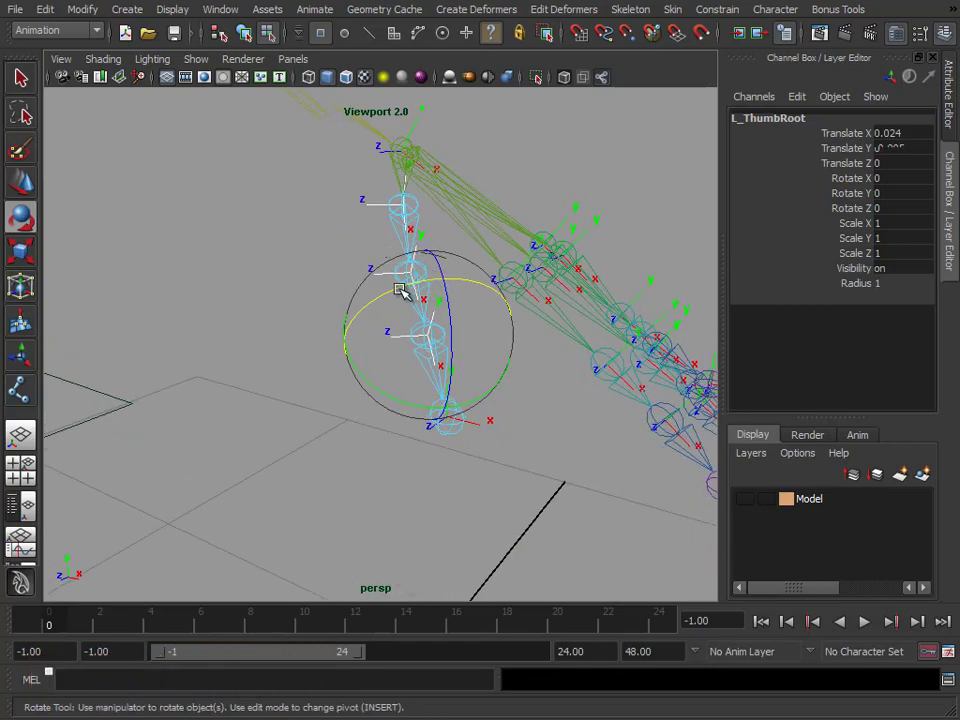
pyautogui.click(415, 284)
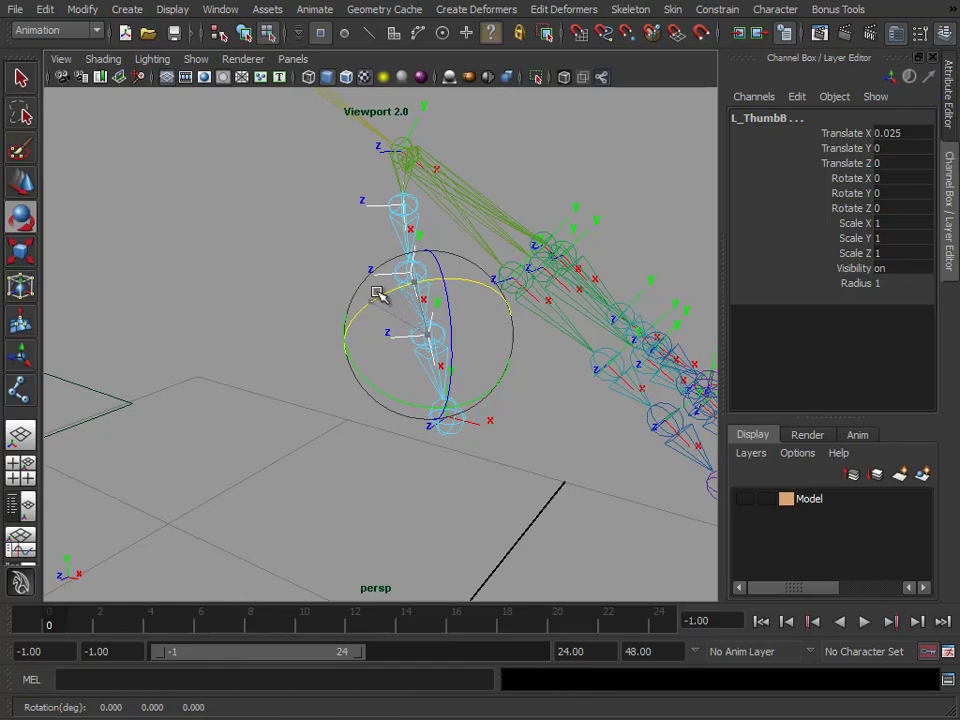
pyautogui.hotkey('ctrl', 'z')
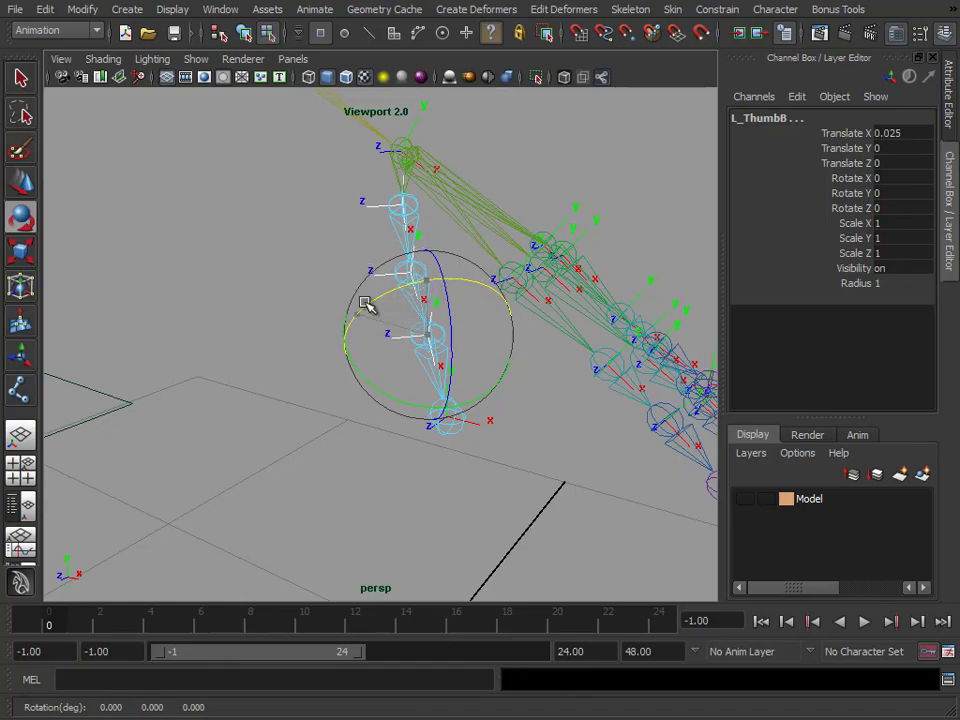
# Select only the left thumb root's local rotation axes and inspect their direction
pyautogui.click(364, 208)
pyautogui.click(402, 210)
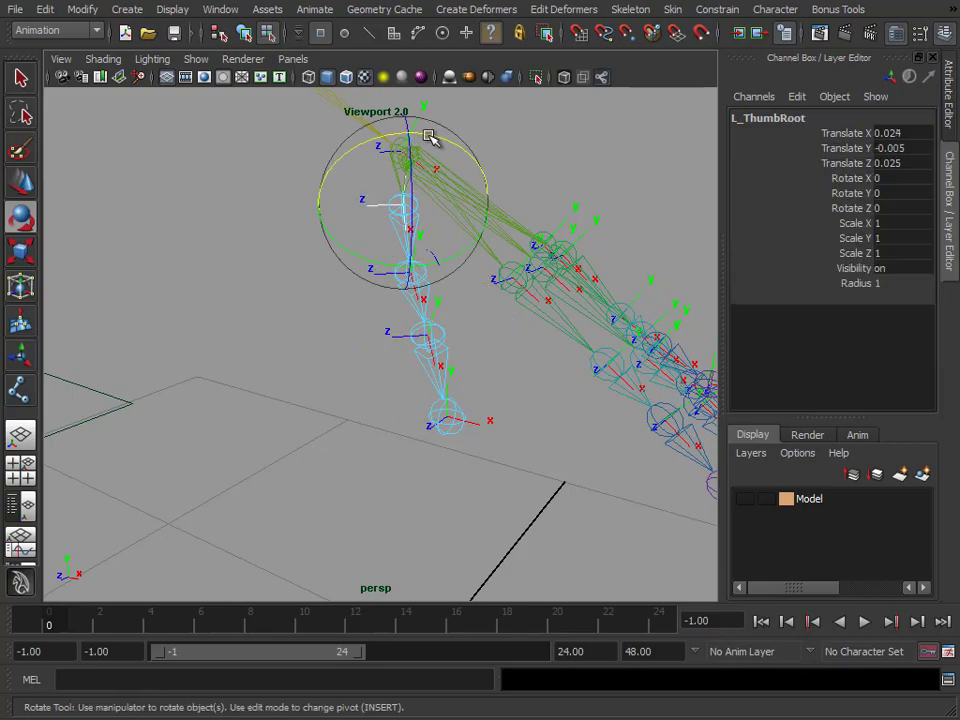
pyautogui.keyDown('alt'); pyautogui.moveTo(461, 261); pyautogui.dragTo(450, 265); pyautogui.keyUp('alt')
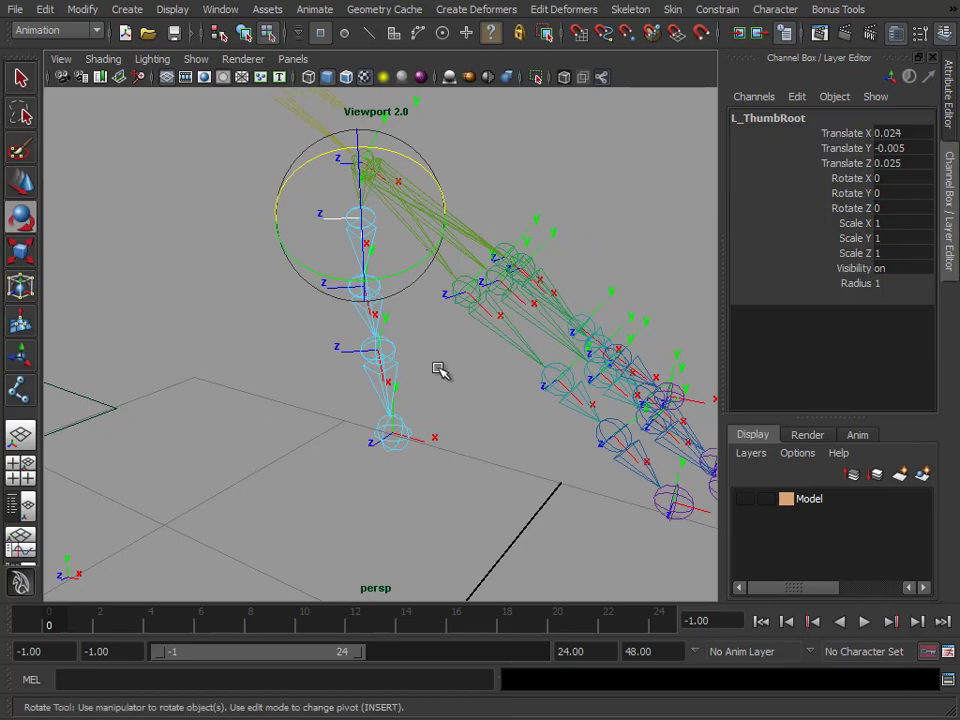
# Clear the selection and look at the joint editing and preferred angle options of the left thumb root
pyautogui.click(257, 386)
pyautogui.rightClick(362, 236)
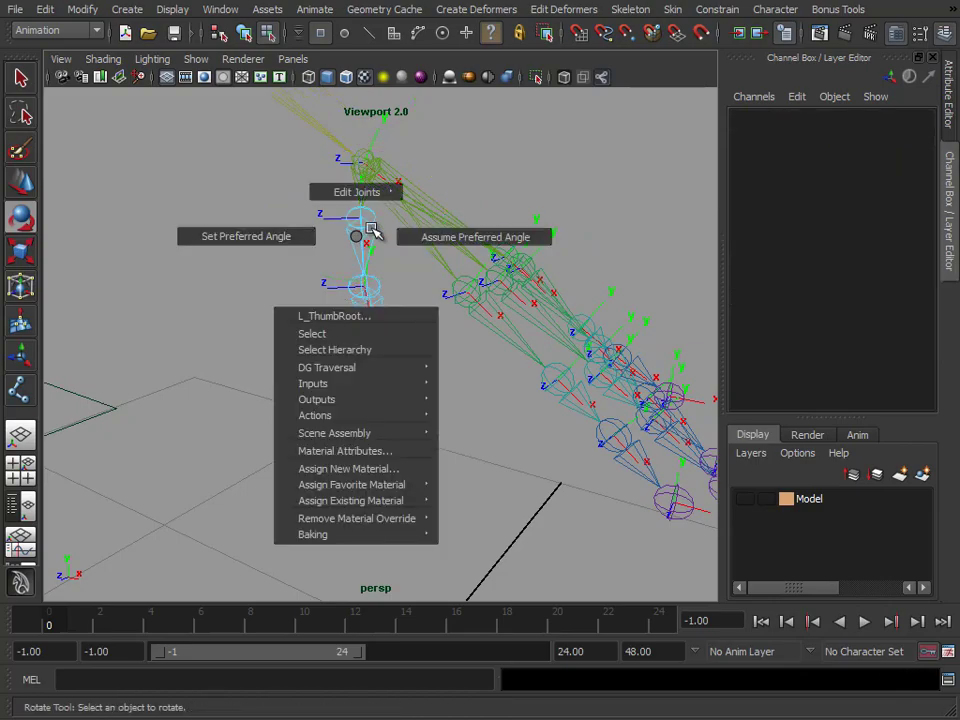
pyautogui.moveTo(362, 237); pyautogui.dragTo(270, 228, button='right')
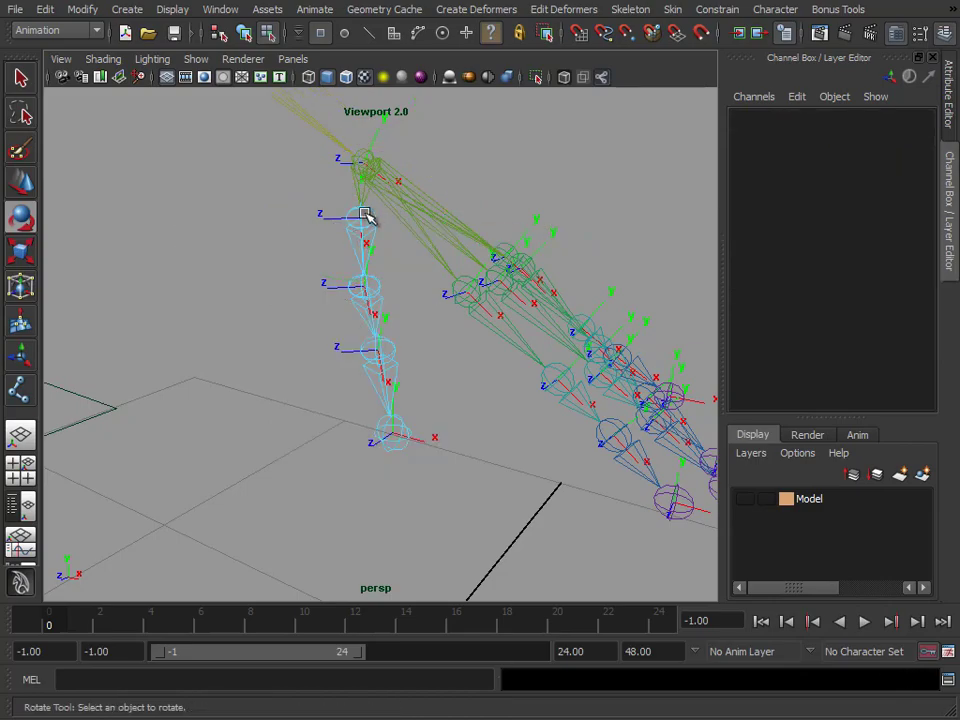
# Return to object selection and look at the left thumb root's Rotate Axis and other transform attributes
pyautogui.click(243, 34)
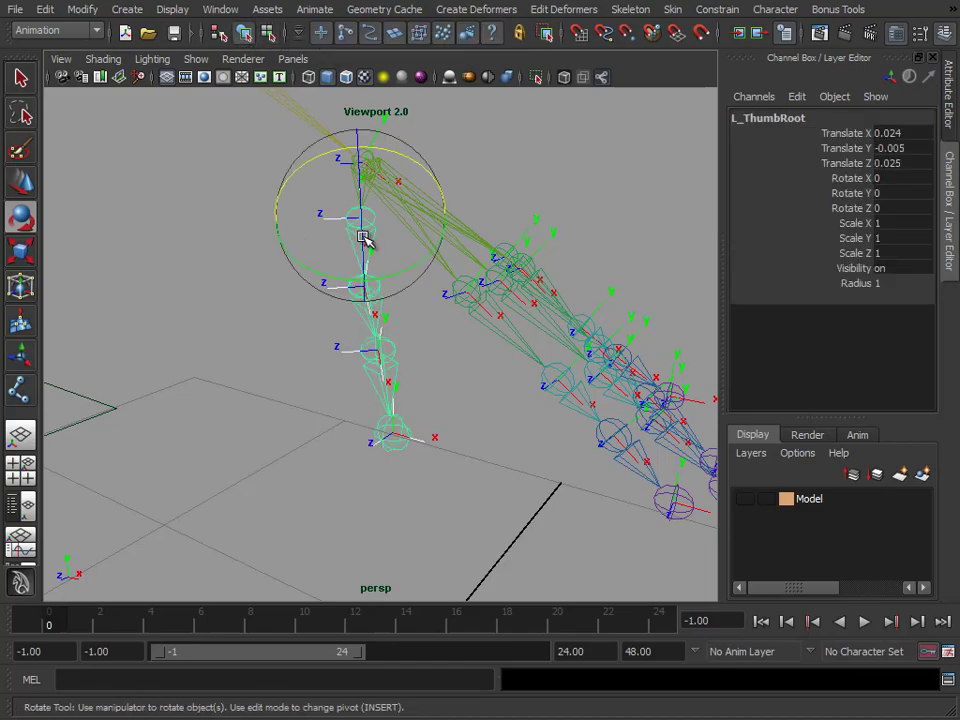
pyautogui.hotkey('ctrl', 'a')
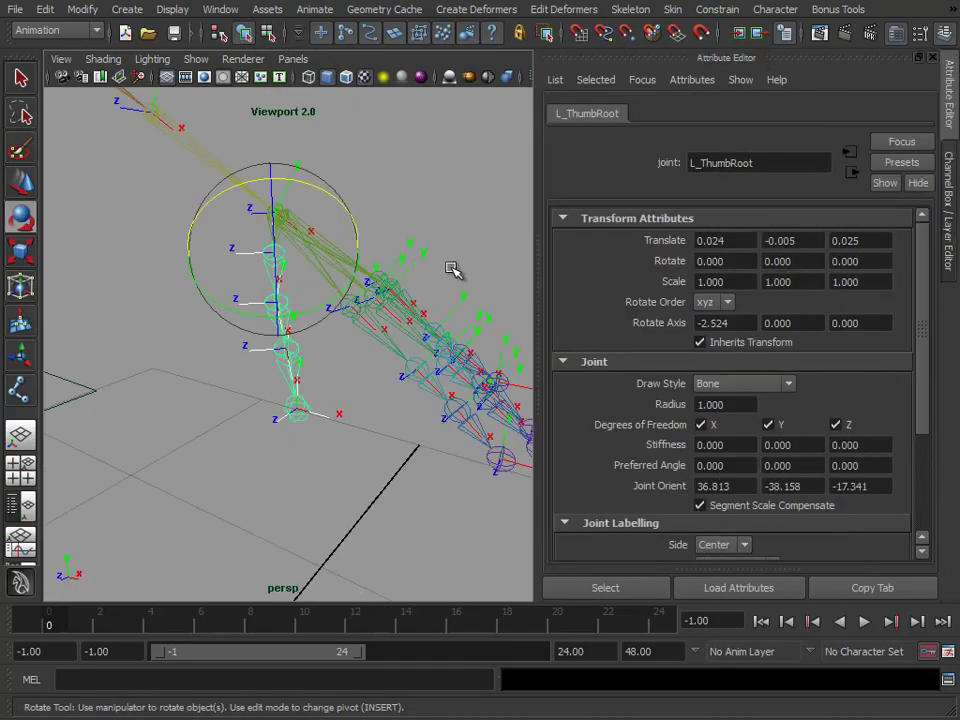
pyautogui.click(637, 365)
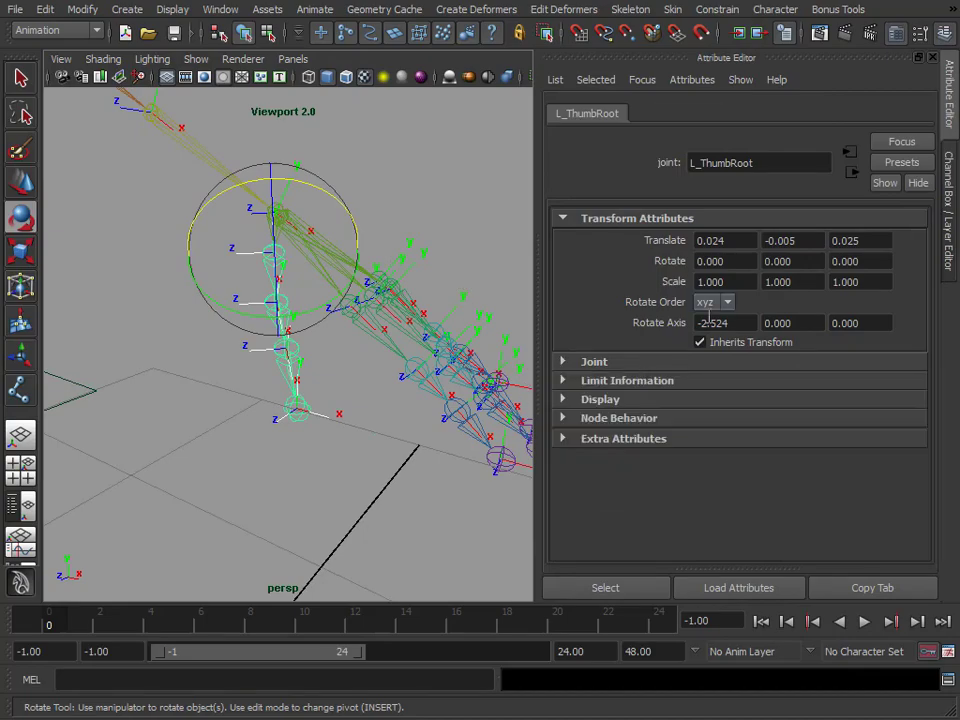
pyautogui.click(948, 190)
pyautogui.keyDown('alt'); pyautogui.moveTo(480, 326); pyautogui.dragTo(478, 299, button='middle'); pyautogui.keyUp('alt')
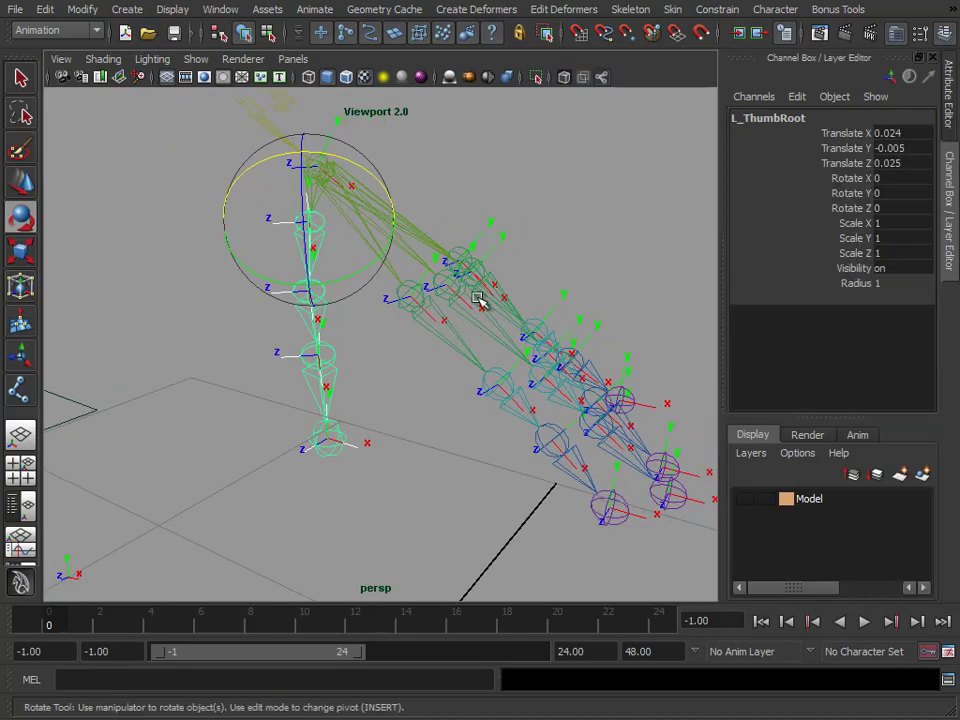
# Undo the last axis rotation on the left thumb, look over the Rotate tool's settings and clear the selection
pyautogui.hotkey('ctrl', 'z')
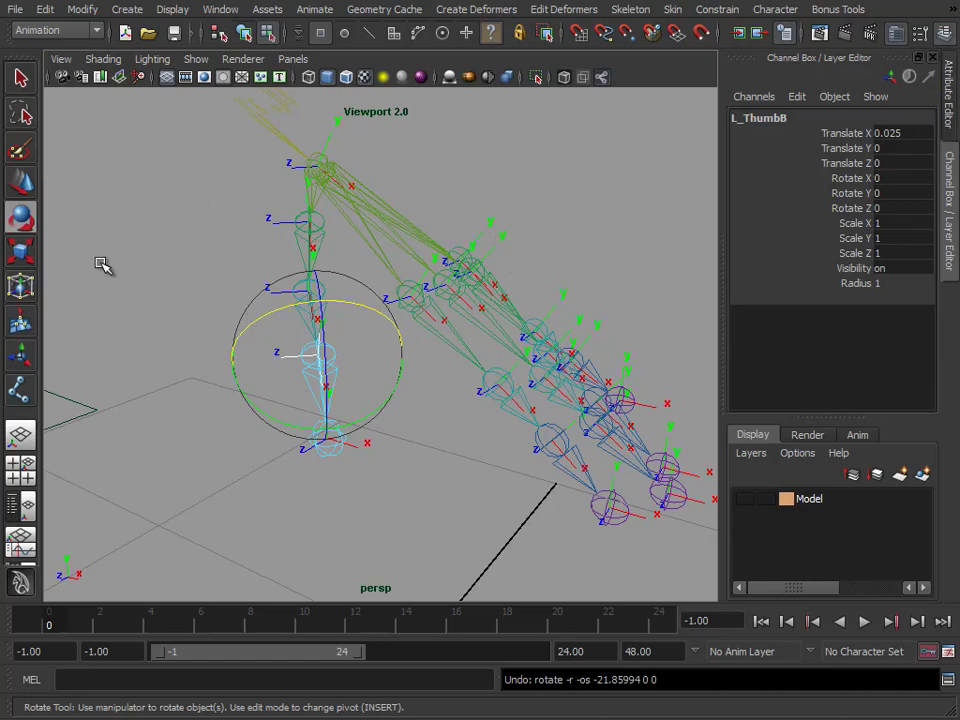
pyautogui.doubleClick(20, 220)
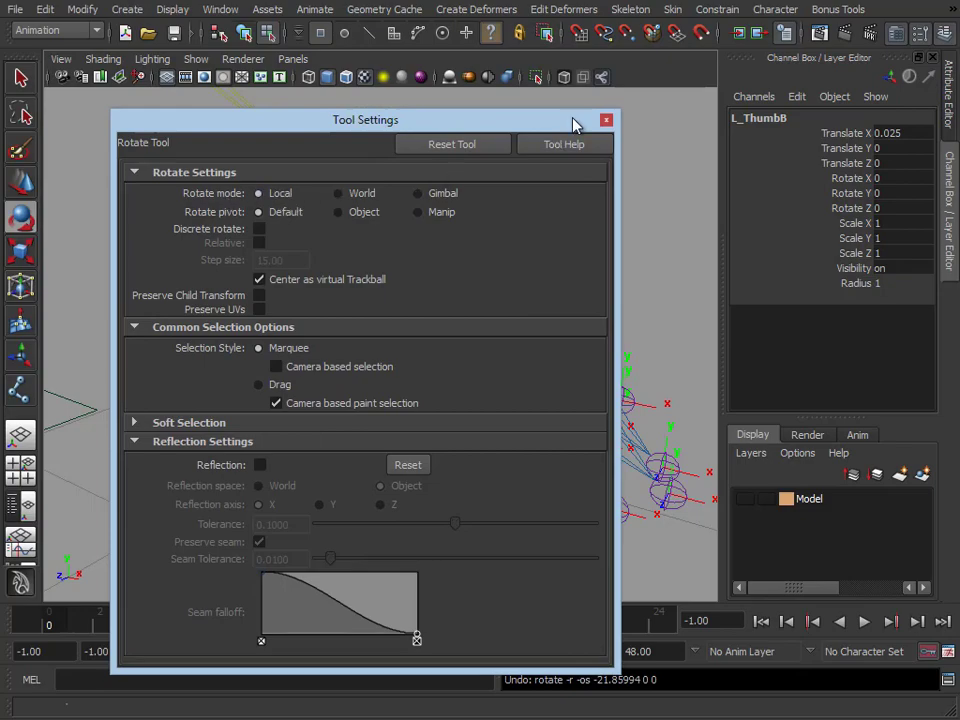
pyautogui.click(604, 120)
pyautogui.click(240, 381)
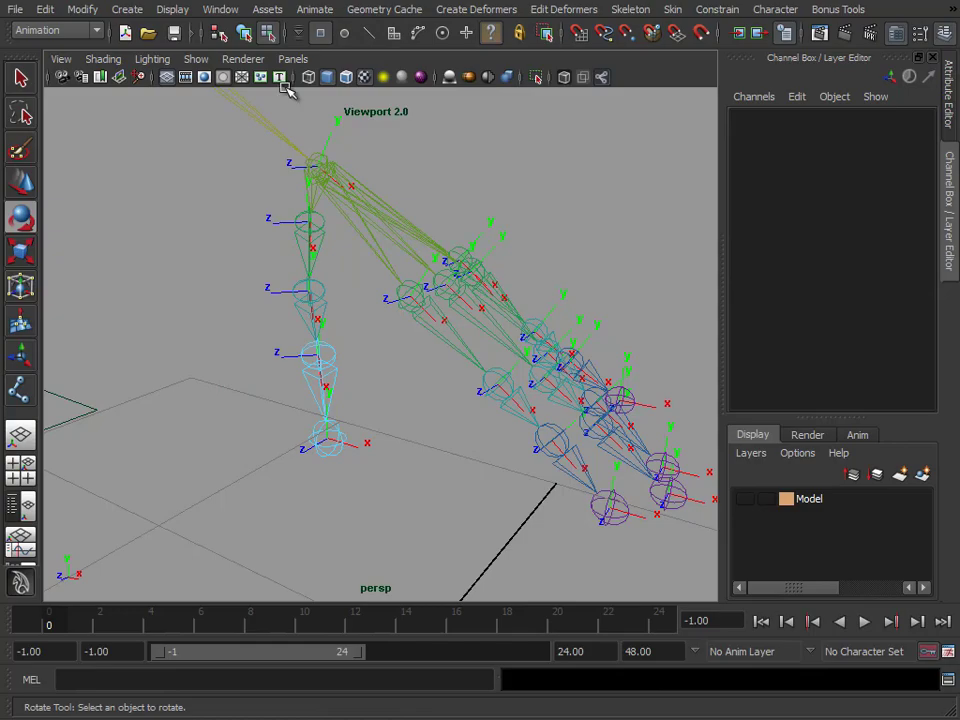
# Select the local rotation axes of the left thumb root and the next two thumb joints together
pyautogui.moveTo(259, 197); pyautogui.dragTo(280, 247)
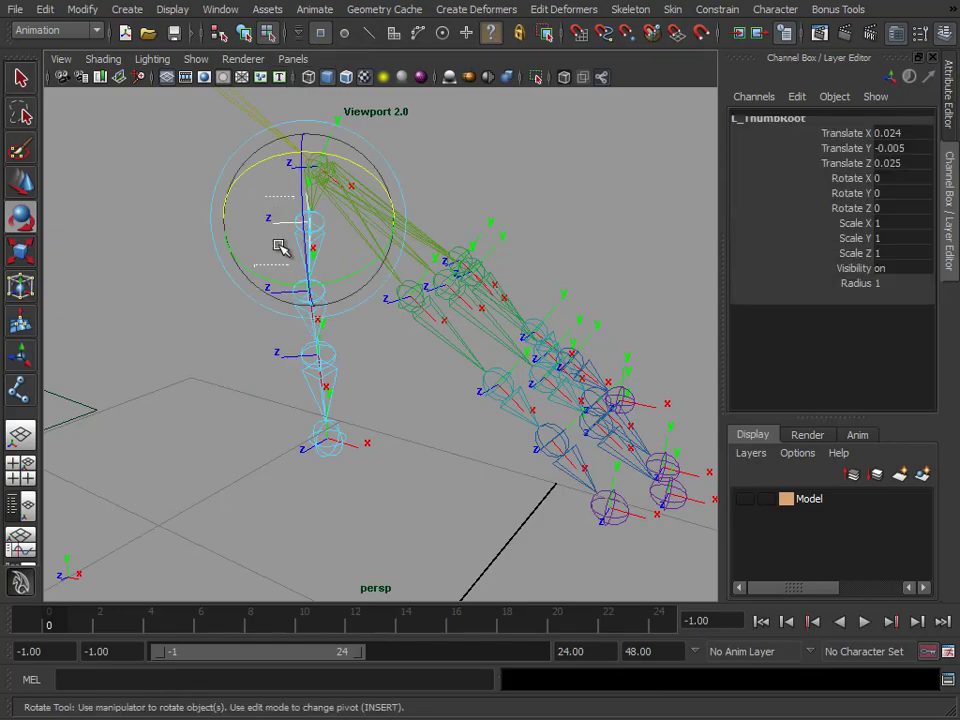
pyautogui.keyDown('shift'); pyautogui.moveTo(250, 337); pyautogui.dragTo(277, 274); pyautogui.keyUp('shift')
pyautogui.keyDown('shift'); pyautogui.moveTo(250, 400); pyautogui.dragTo(316, 407); pyautogui.keyUp('shift')
# Rotate the selected thumb axes about X as a trial, undo it, and try to copy the logged rotate command
pyautogui.moveTo(368, 430)
pyautogui.mouseDown()
pyautogui.moveTo(315, 343)
pyautogui.moveTo(382, 425)
pyautogui.mouseUp()
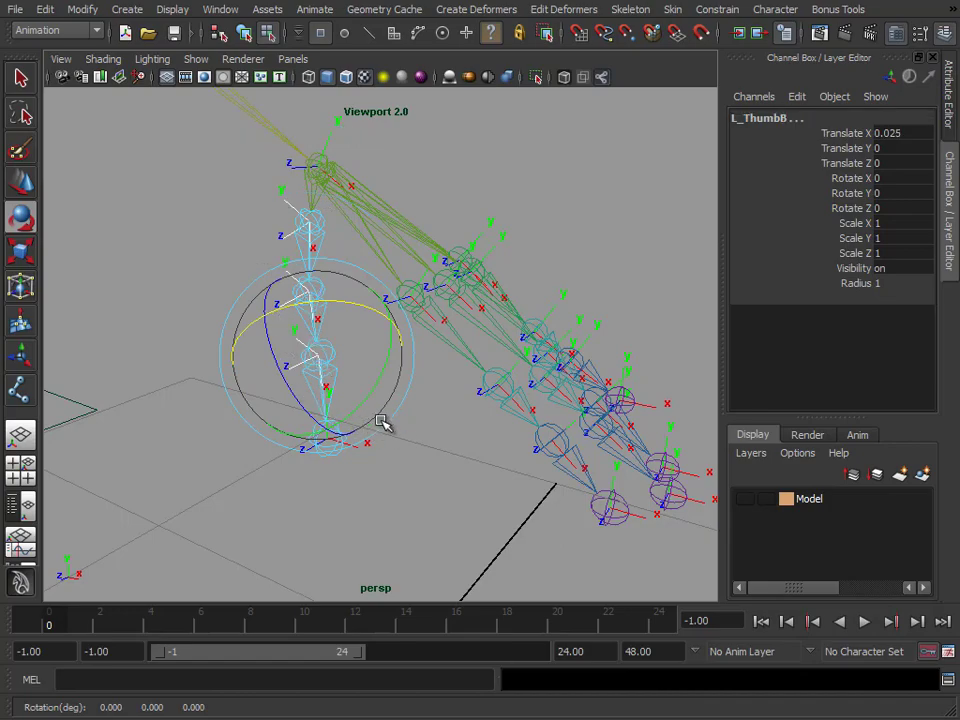
pyautogui.hotkey('ctrl', 'z')
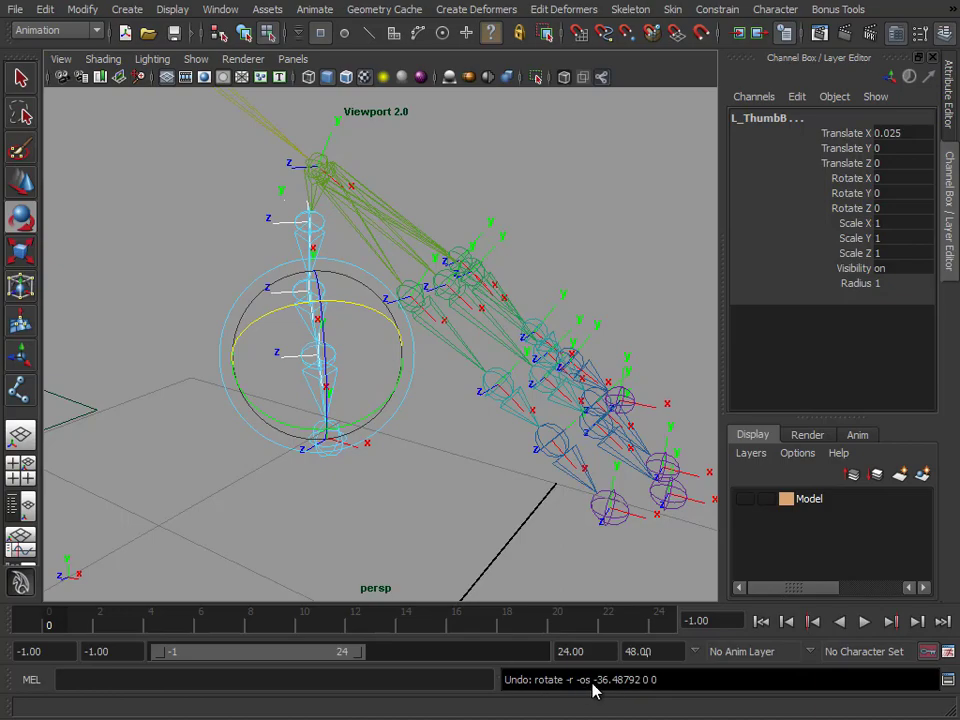
pyautogui.moveTo(660, 688); pyautogui.dragTo(555, 688)
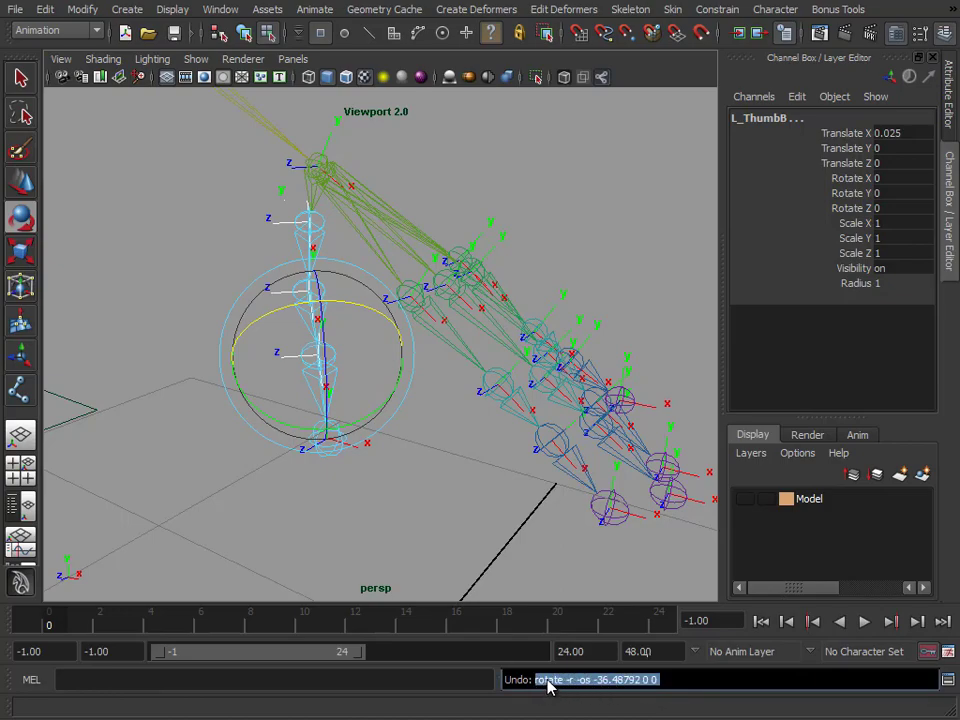
pyautogui.hotkey('ctrl', 'c')
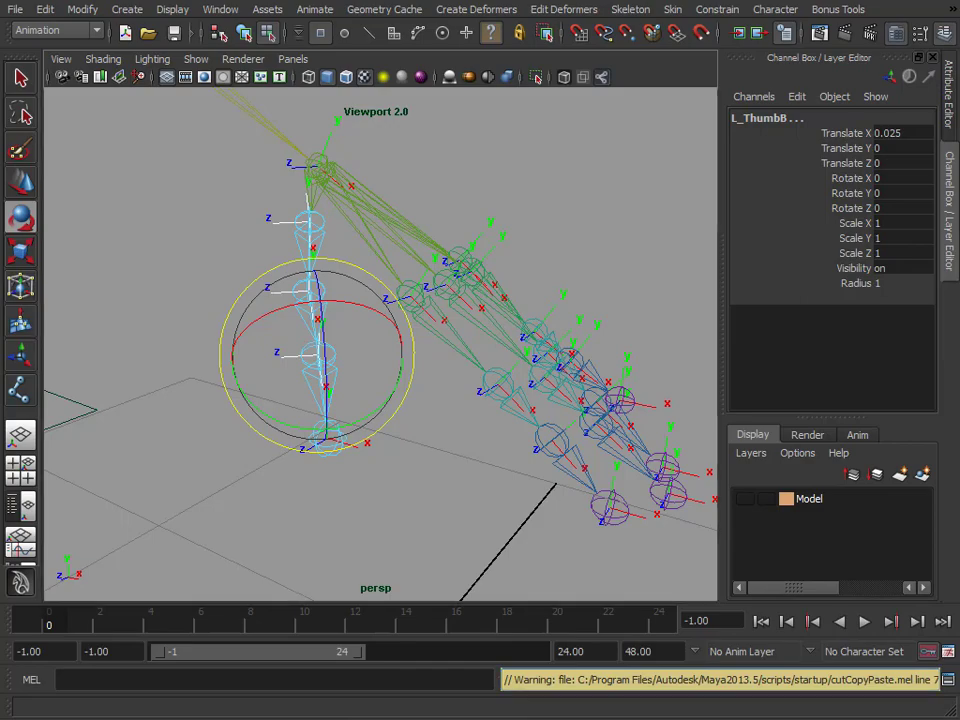
# Open the Script Editor and copy the logged command "rotate -r -os -36.48792 0 0" into the MEL input
pyautogui.moveTo(354, 5); pyautogui.dragTo(651, 176)
pyautogui.moveTo(596, 304); pyautogui.dragTo(416, 308)
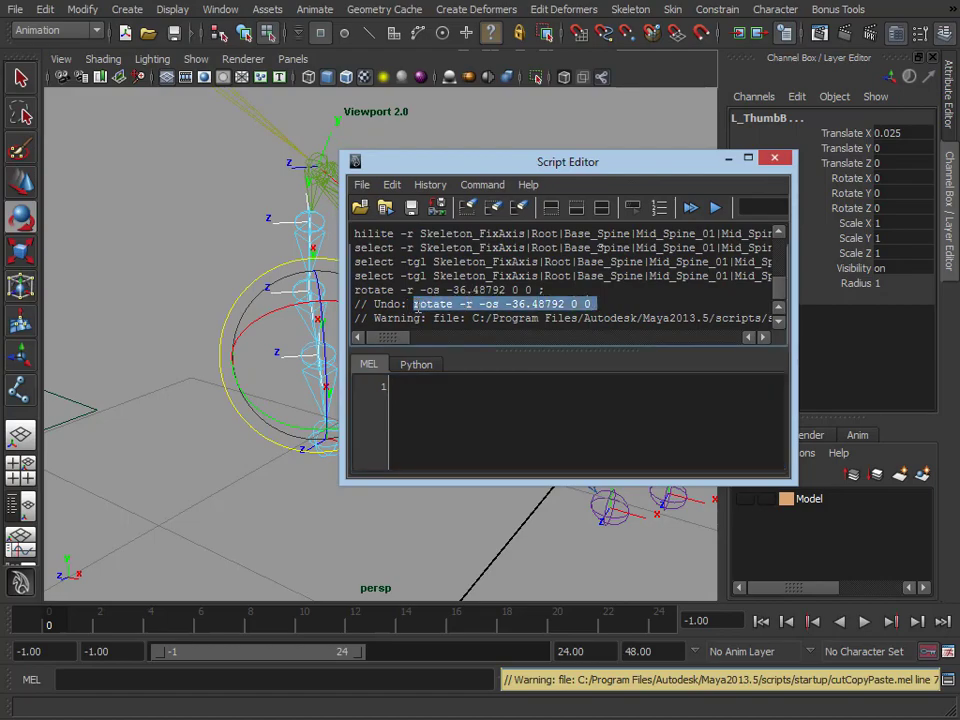
pyautogui.click(448, 411)
pyautogui.hotkey('ctrl', 'v')
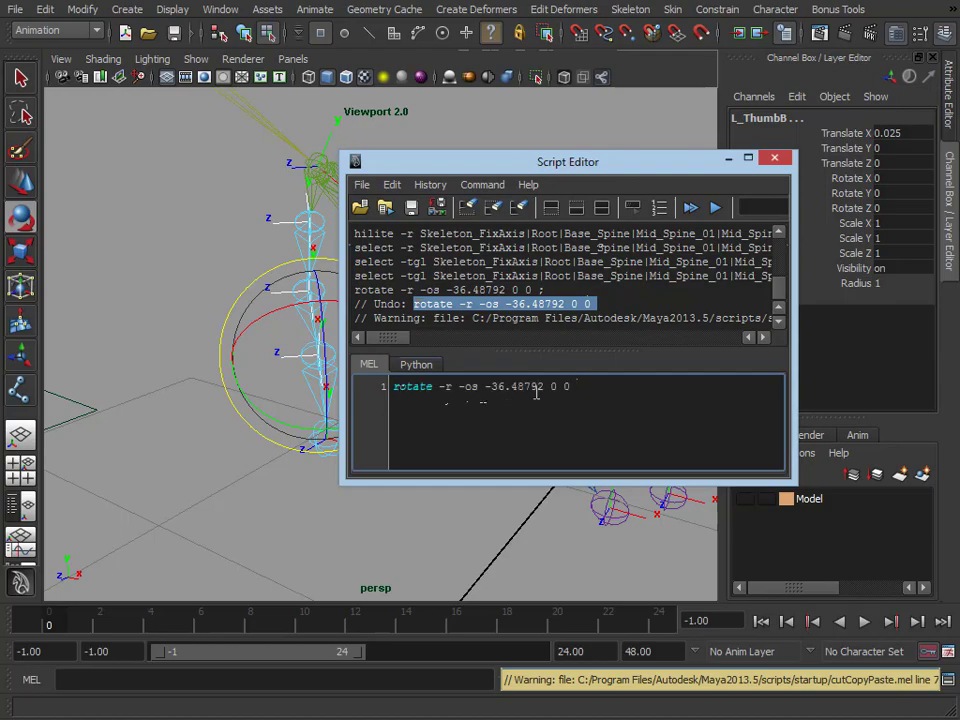
# Change the command's X angle to -45 and run "rotate -r -os -45 0 0" on the selected thumb axes
pyautogui.moveTo(547, 171); pyautogui.dragTo(667, 46)
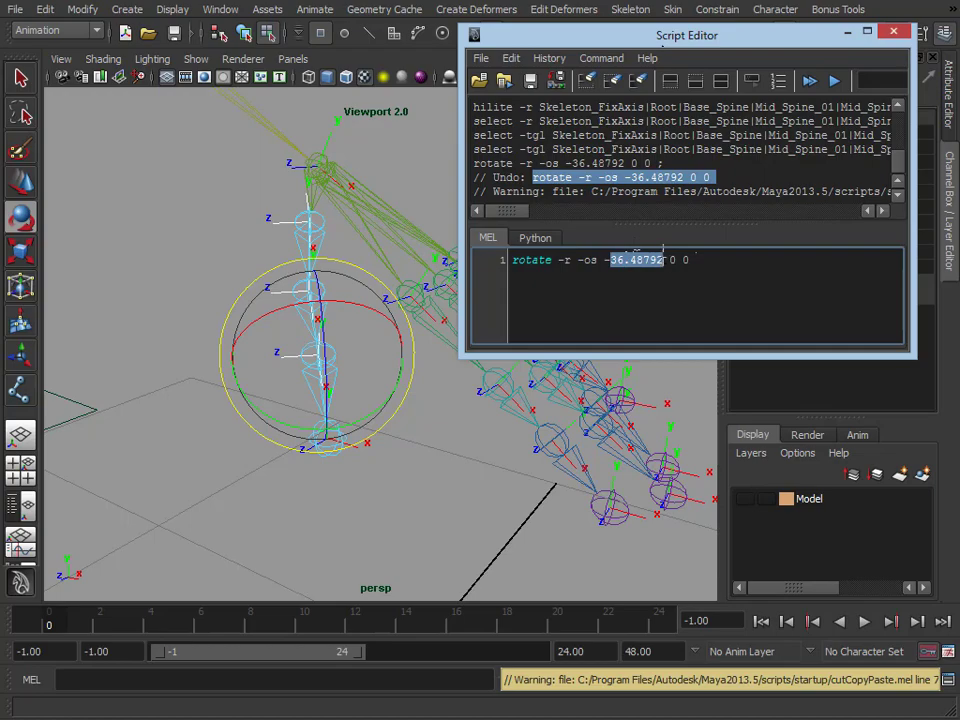
pyautogui.write('45')
pyautogui.moveTo(677, 262); pyautogui.dragTo(476, 266)
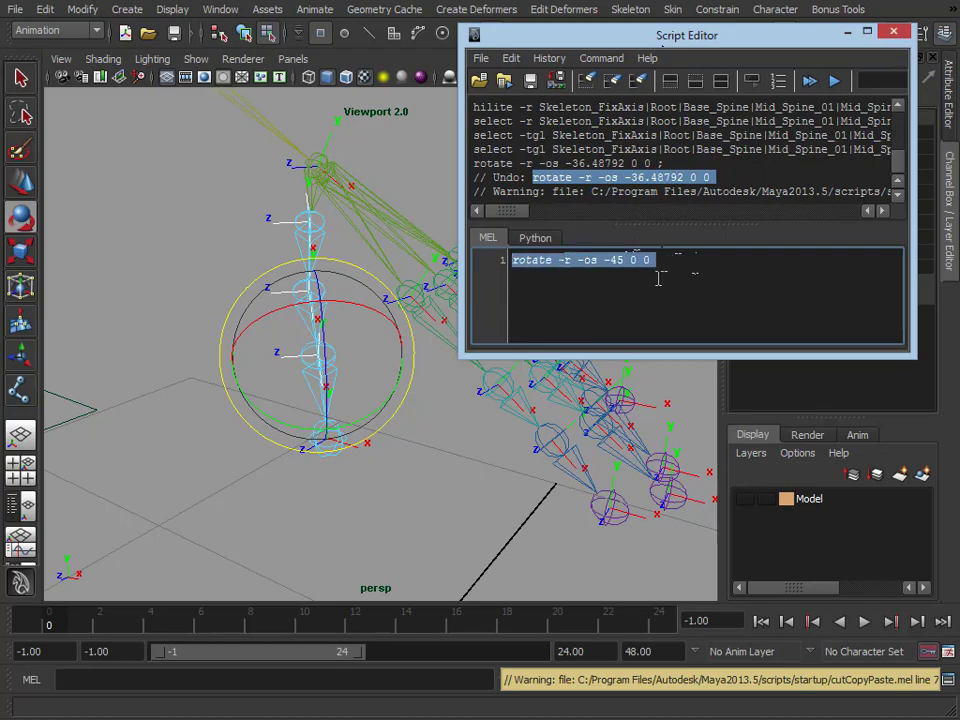
pyautogui.hotkey('ctrl', 'Return')
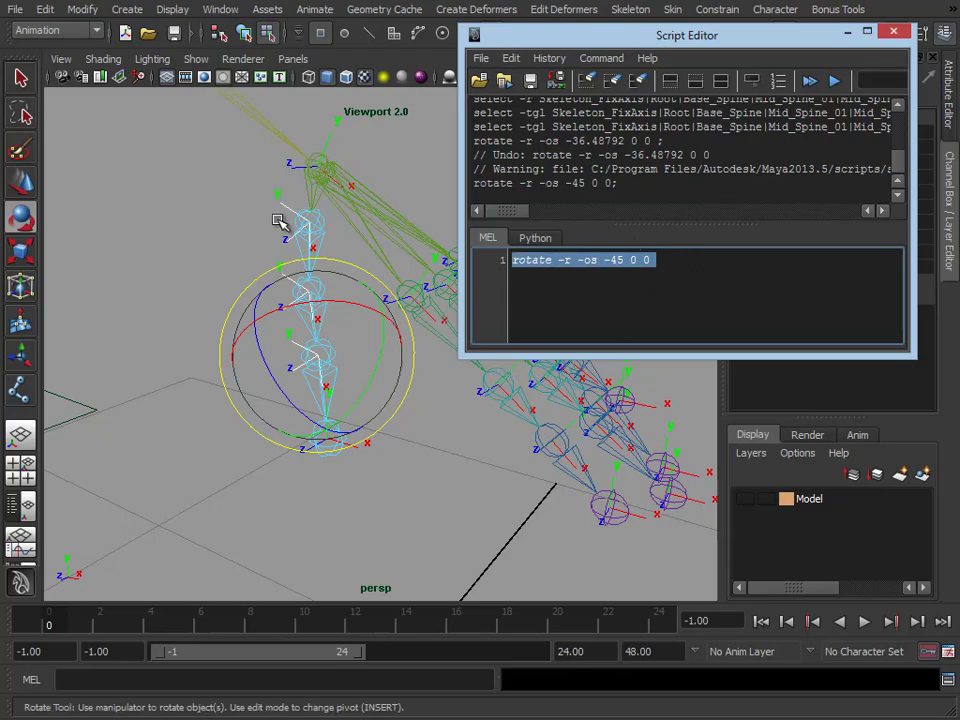
# Switch to object selection, test bending the left thumb's upper three joints together by about -17° in Z, and undo the bend
pyautogui.click(446, 456)
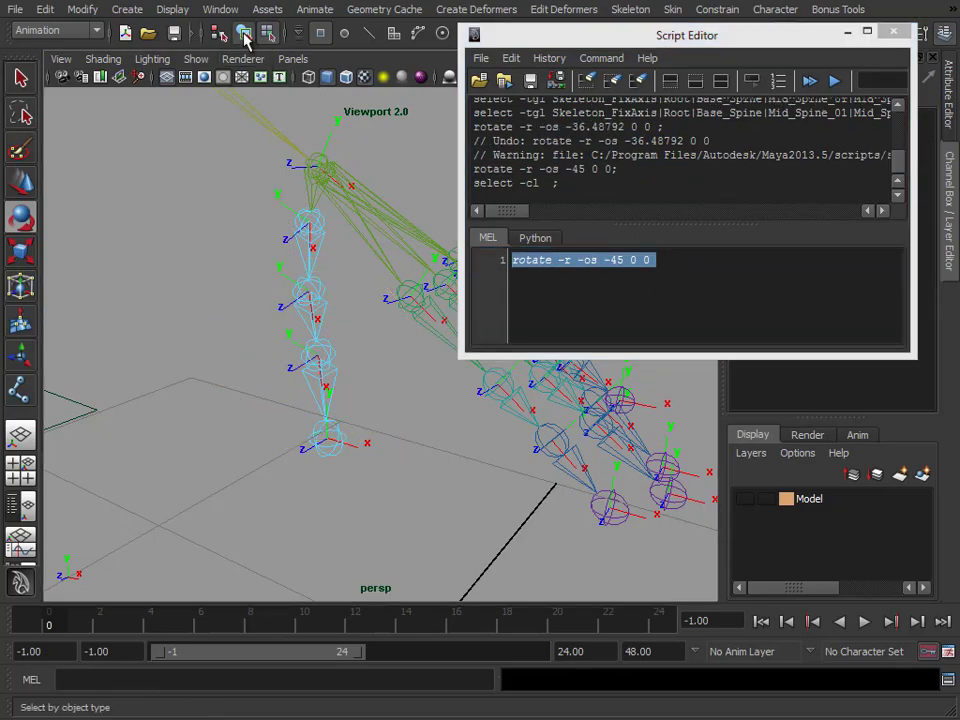
pyautogui.click(244, 32)
pyautogui.keyDown('shift'); pyautogui.click(326, 310); pyautogui.keyUp('shift')
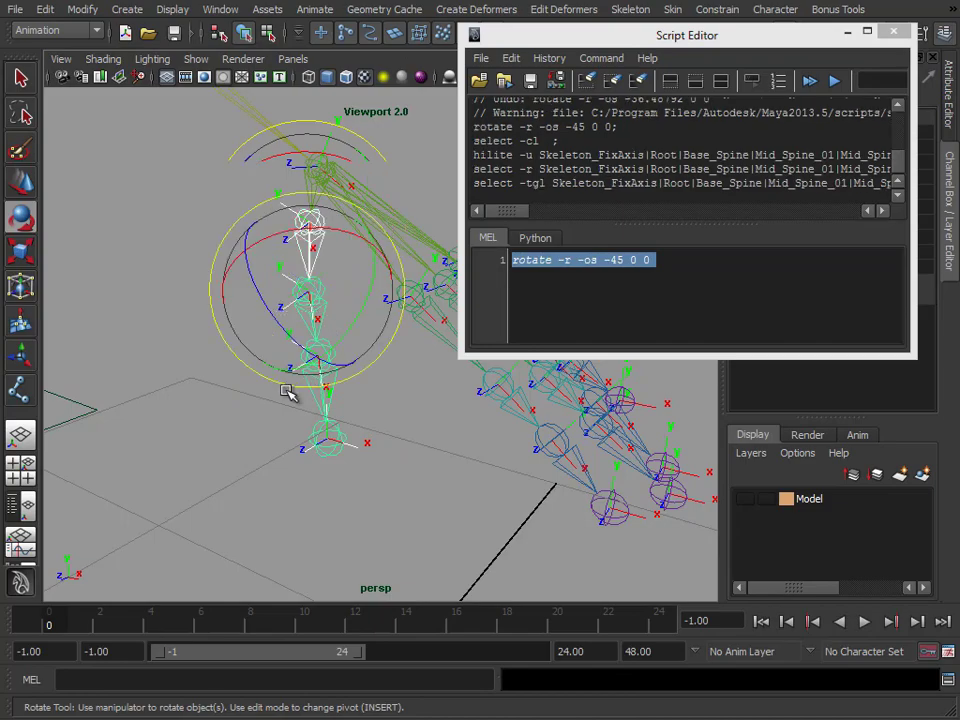
pyautogui.keyDown('shift'); pyautogui.click(271, 360); pyautogui.keyUp('shift')
pyautogui.moveTo(268, 363); pyautogui.dragTo(274, 392)
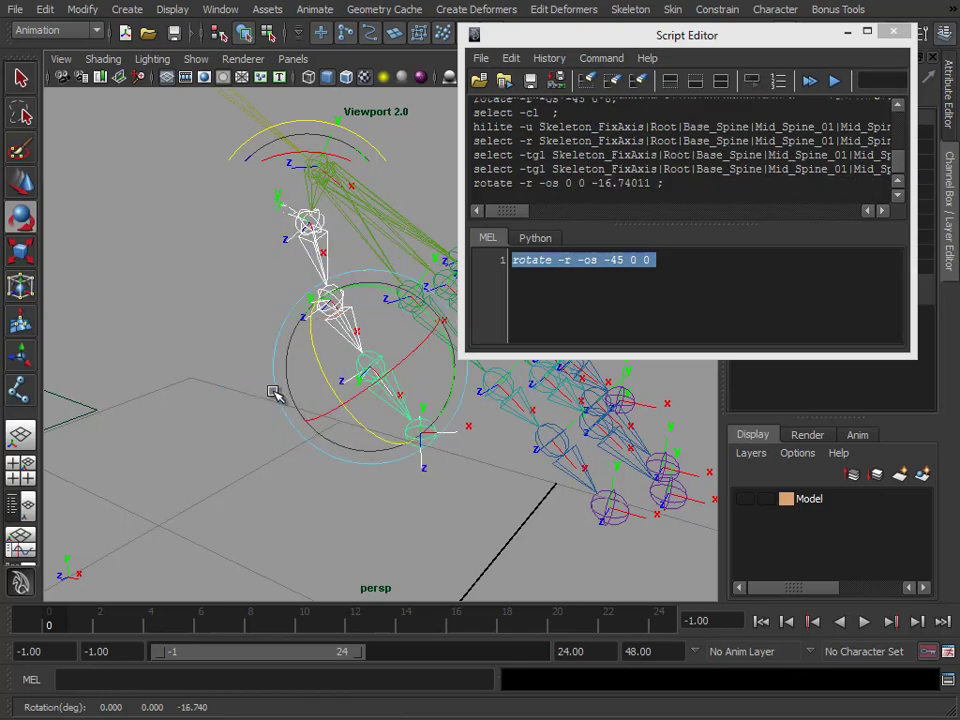
pyautogui.hotkey('ctrl', 'z')
# Close the Script Editor, clear the thumb selection and select the left shoulder joint
pyautogui.click(894, 37)
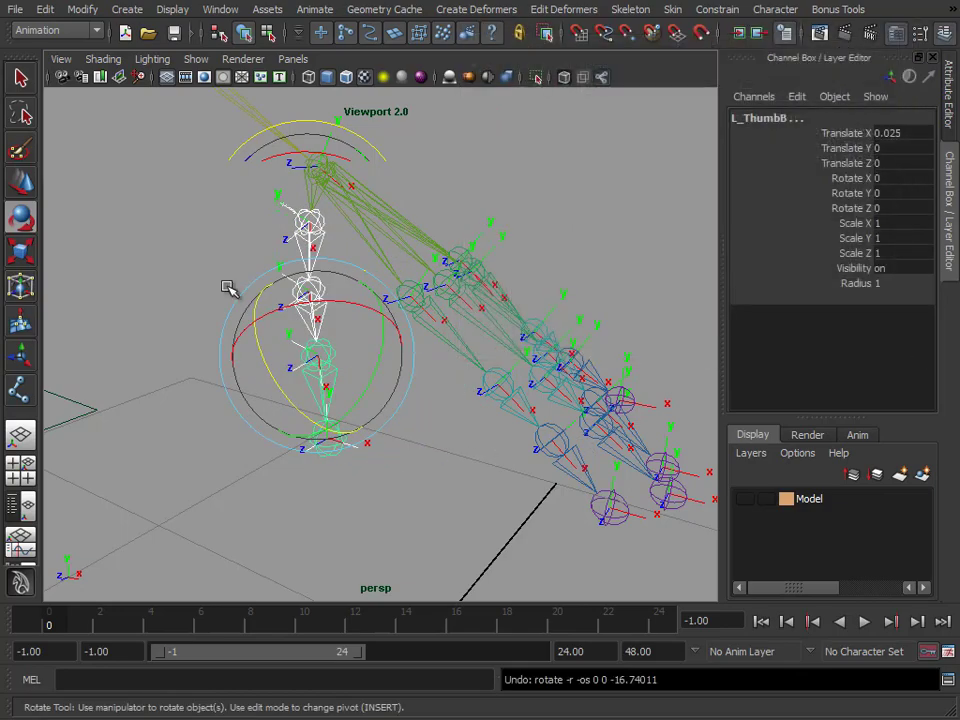
pyautogui.click(590, 182)
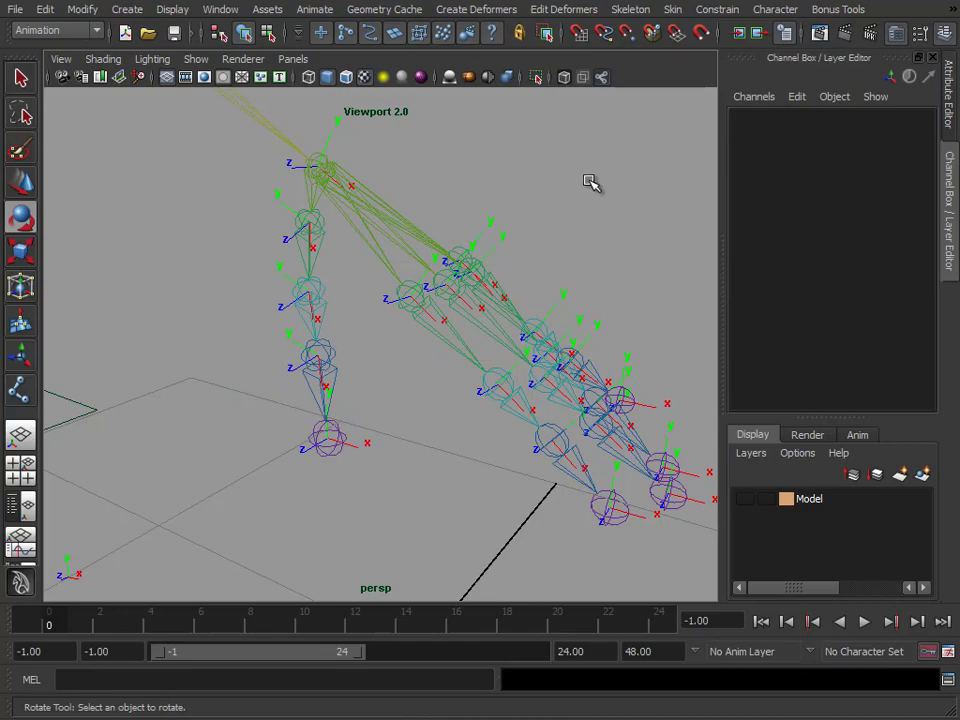
pyautogui.keyDown('alt'); pyautogui.moveTo(375, 232); pyautogui.dragTo(530, 380, button='middle'); pyautogui.keyUp('alt')
pyautogui.keyDown('alt'); pyautogui.moveTo(530, 380); pyautogui.dragTo(318, 333, button='right'); pyautogui.keyUp('alt')
pyautogui.keyDown('alt'); pyautogui.moveTo(318, 333); pyautogui.dragTo(356, 354, button='middle'); pyautogui.keyUp('alt')
pyautogui.keyDown('alt'); pyautogui.moveTo(356, 354); pyautogui.dragTo(585, 335, button='right'); pyautogui.keyUp('alt')
pyautogui.keyDown('alt'); pyautogui.moveTo(250, 225); pyautogui.dragTo(294, 296, button='middle'); pyautogui.keyUp('alt')
pyautogui.keyDown('alt'); pyautogui.moveTo(294, 296); pyautogui.dragTo(406, 291, button='right'); pyautogui.keyUp('alt')
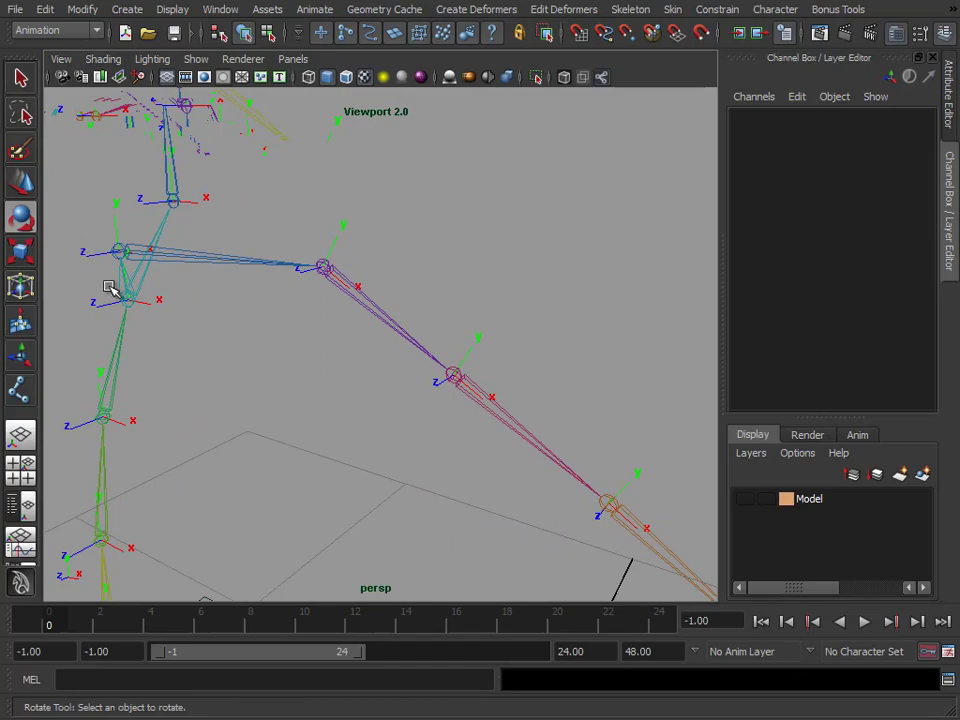
pyautogui.keyDown('alt'); pyautogui.moveTo(403, 283); pyautogui.dragTo(414, 298); pyautogui.keyUp('alt')
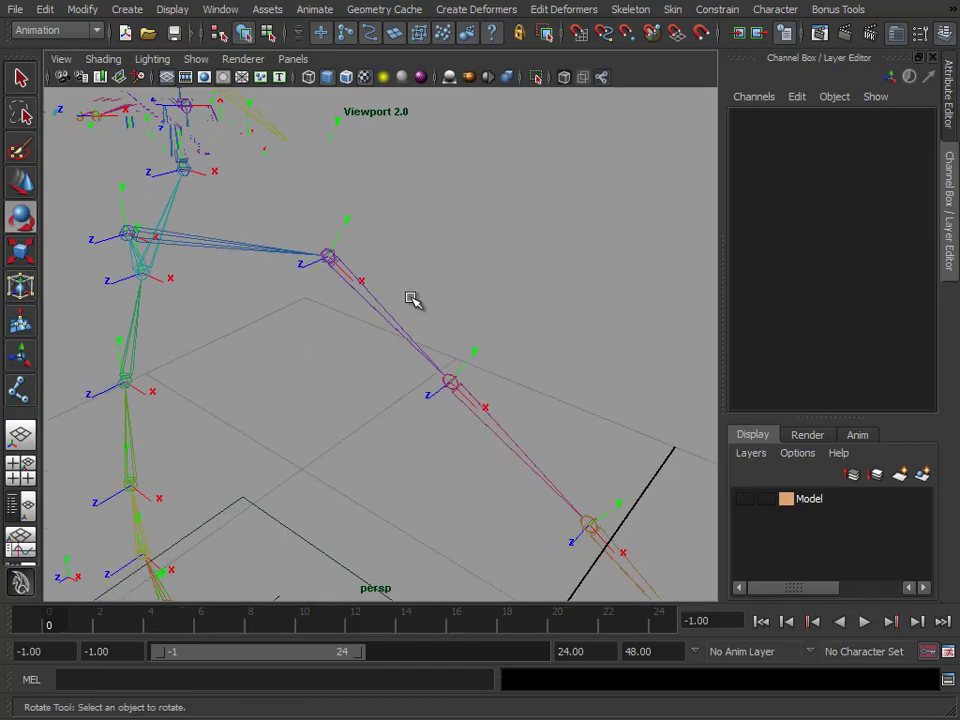
pyautogui.click(357, 289)
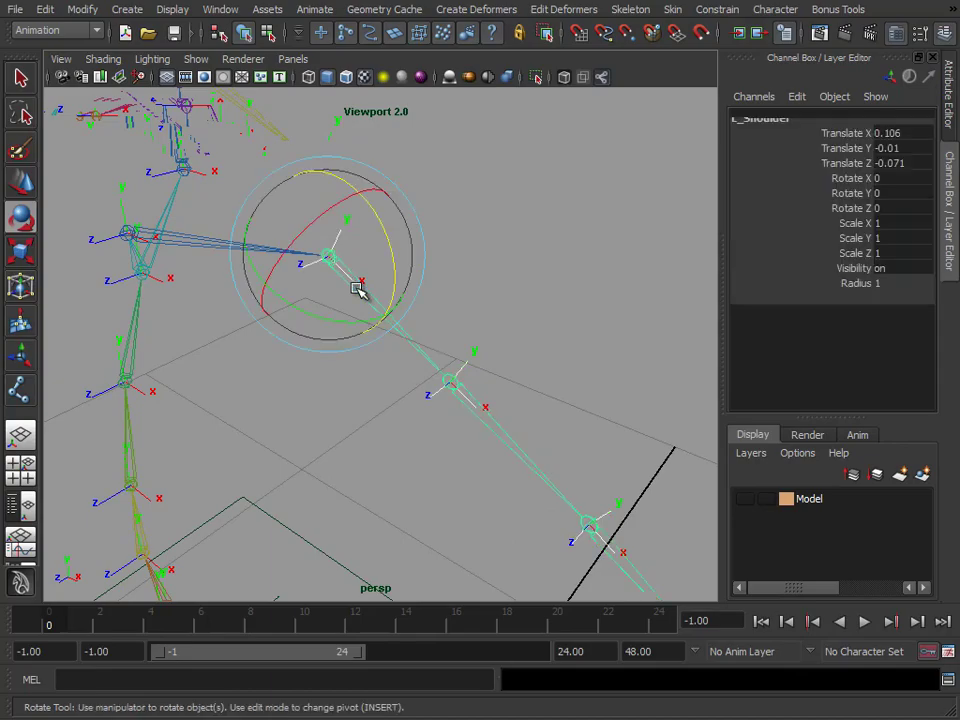
# Set the Rotate tool's rotate mode to Gimbal and close its settings
pyautogui.doubleClick(29, 219)
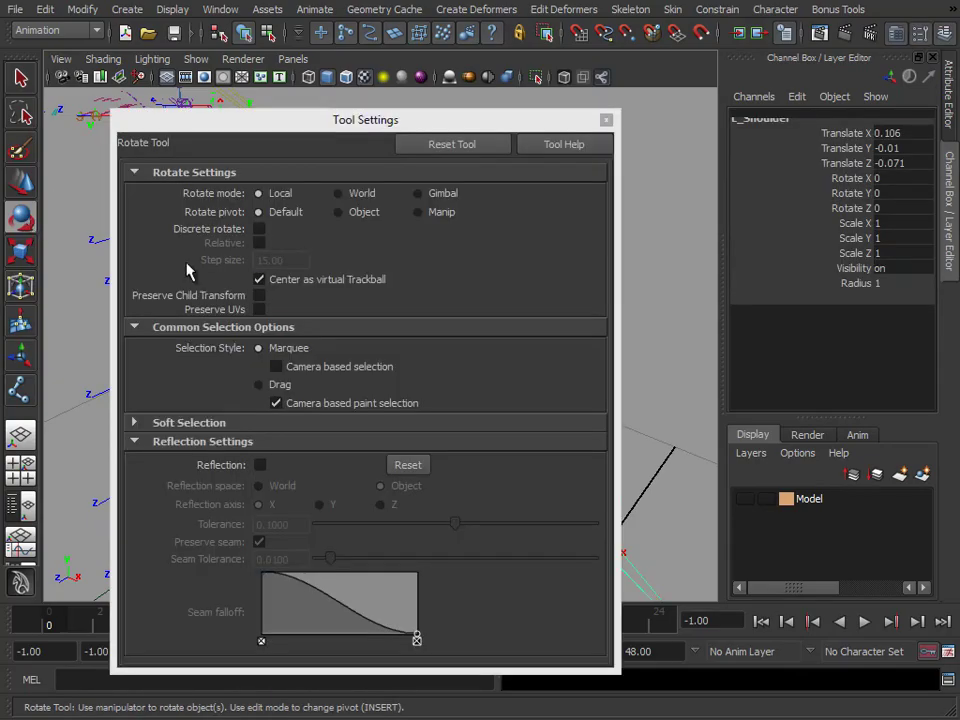
pyautogui.click(447, 201)
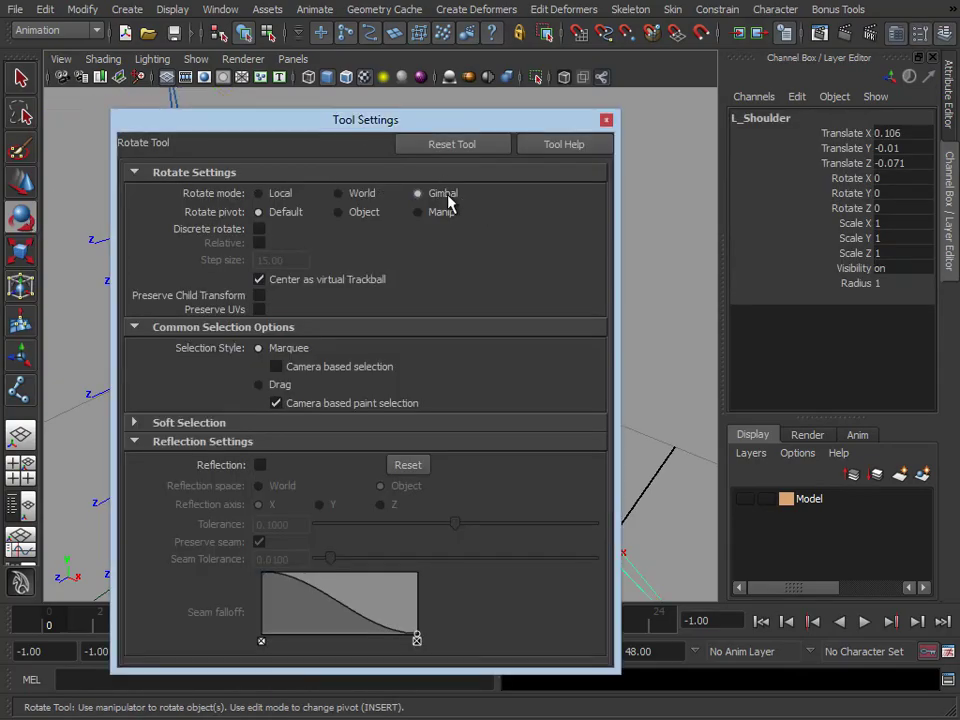
pyautogui.click(606, 121)
# Rotate the left shoulder to about -84° in Y, try a small additional Z rotation, and undo the Z rotation
pyautogui.keyDown('alt'); pyautogui.moveTo(310, 301); pyautogui.dragTo(319, 296); pyautogui.keyUp('alt')
pyautogui.keyDown('alt'); pyautogui.moveTo(330, 283); pyautogui.dragTo(337, 308, button='middle'); pyautogui.keyUp('alt')
pyautogui.keyDown('alt'); pyautogui.moveTo(337, 308); pyautogui.dragTo(349, 297, button='right'); pyautogui.keyUp('alt')
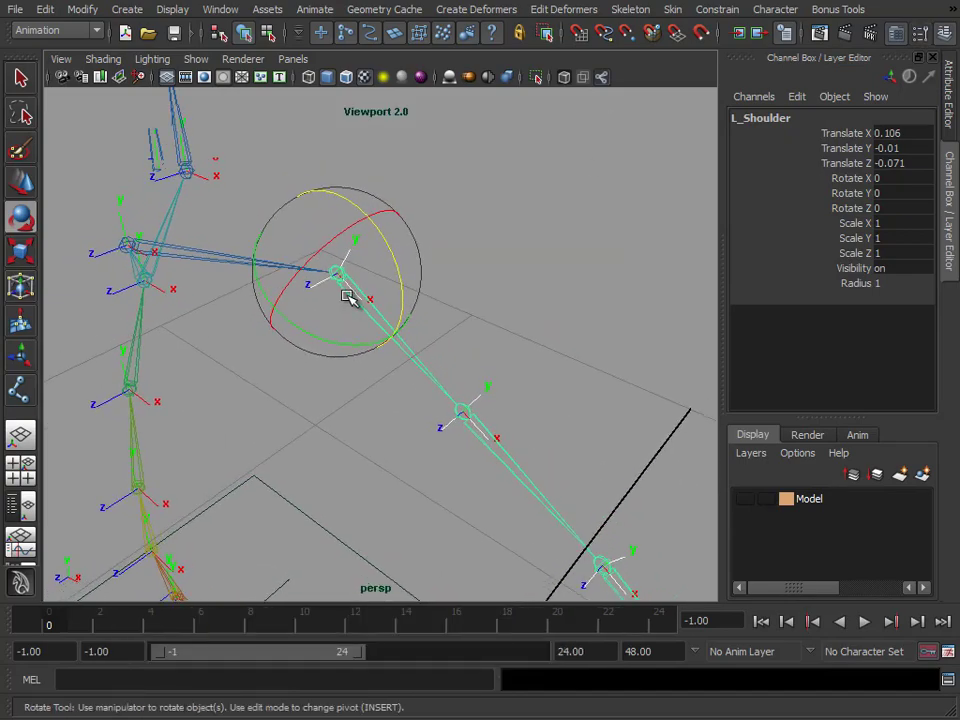
pyautogui.moveTo(358, 345); pyautogui.dragTo(262, 290)
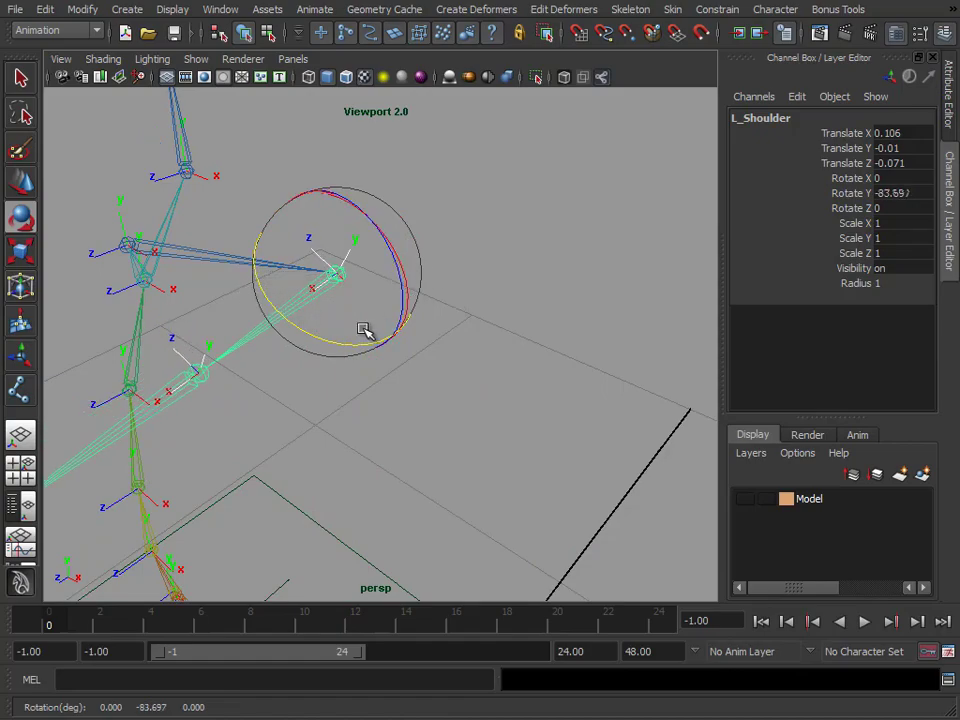
pyautogui.moveTo(407, 290)
pyautogui.mouseDown()
pyautogui.moveTo(403, 321)
pyautogui.moveTo(409, 279)
pyautogui.mouseUp()
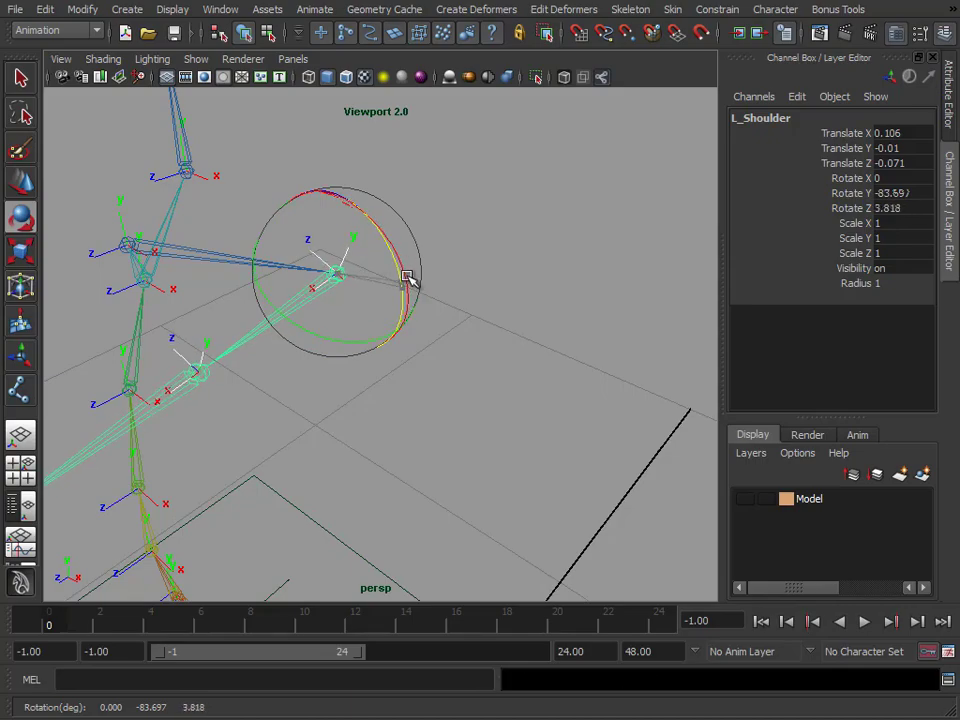
pyautogui.hotkey('ctrl', 'z')
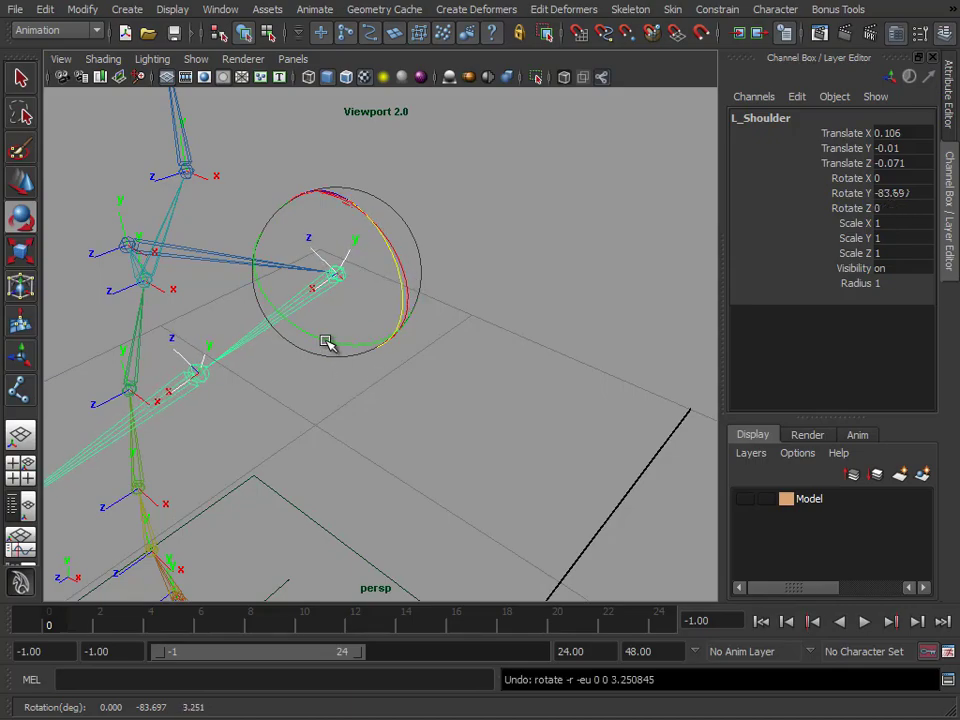
# Return the left shoulder's Y rotation to 0, try rotating it about Z and X separately, and undo both
pyautogui.moveTo(330, 335)
pyautogui.mouseDown()
pyautogui.moveTo(377, 302)
pyautogui.moveTo(396, 272)
pyautogui.moveTo(375, 215)
pyautogui.moveTo(400, 300)
pyautogui.mouseUp()
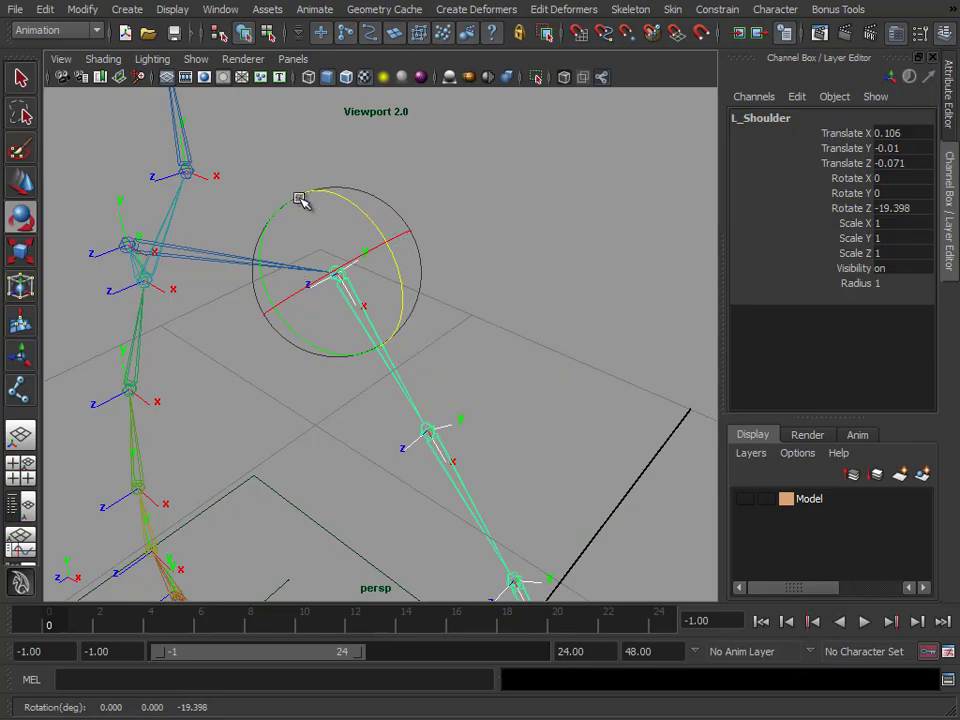
pyautogui.hotkey('ctrl', 'z')
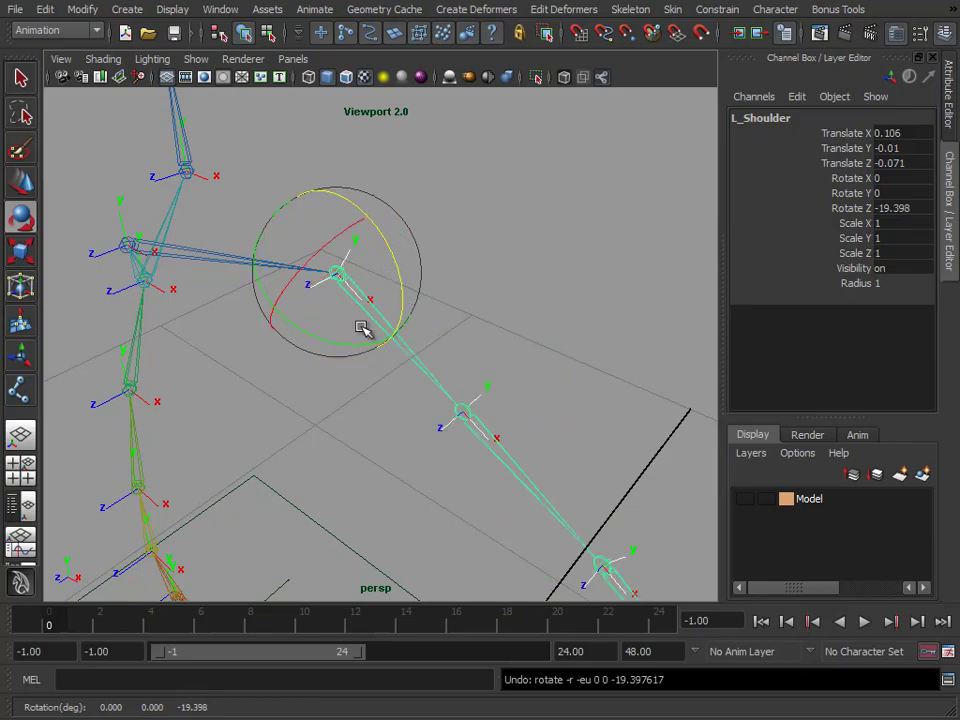
pyautogui.moveTo(317, 261)
pyautogui.mouseDown()
pyautogui.moveTo(274, 300)
pyautogui.moveTo(343, 253)
pyautogui.moveTo(328, 264)
pyautogui.mouseUp()
pyautogui.hotkey('ctrl', 'z')
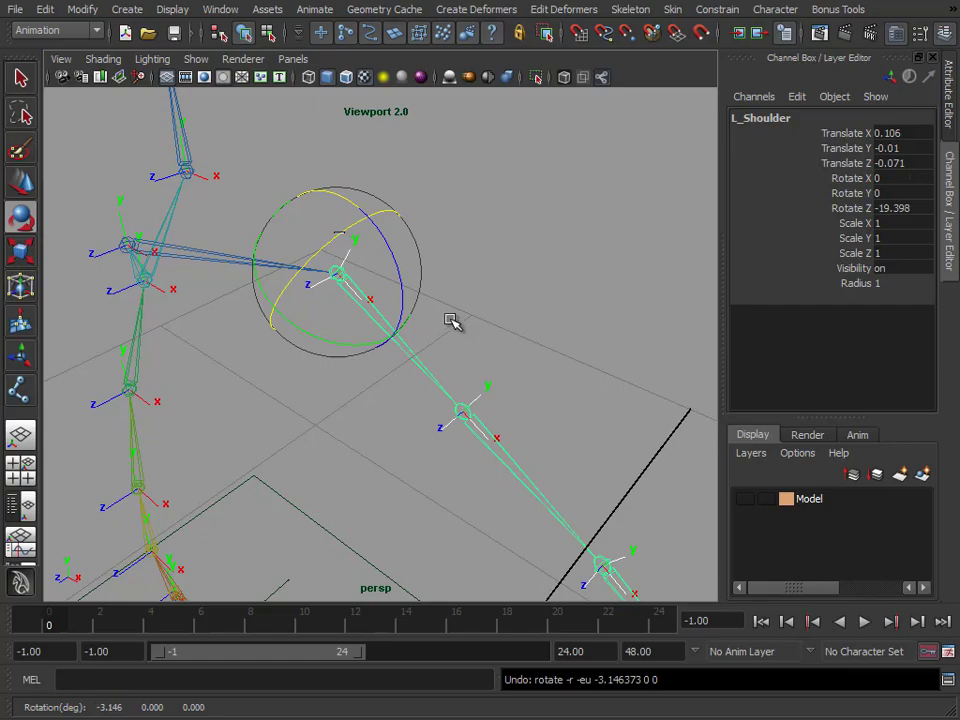
# Show the left shoulder's transform attributes and examine its rotate order, comparing it with the left clavicle's
pyautogui.hotkey('ctrl', 'a')
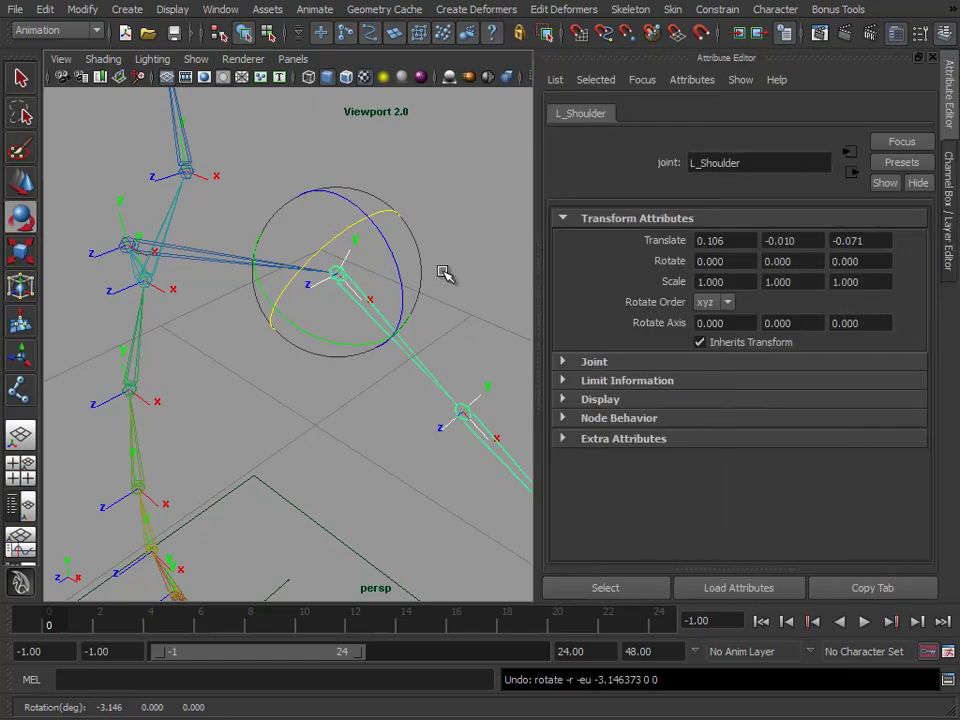
pyautogui.keyDown('alt'); pyautogui.moveTo(364, 326); pyautogui.dragTo(388, 334, button='middle'); pyautogui.keyUp('alt')
pyautogui.keyDown('alt'); pyautogui.moveTo(388, 334); pyautogui.dragTo(514, 388, button='right'); pyautogui.keyUp('alt')
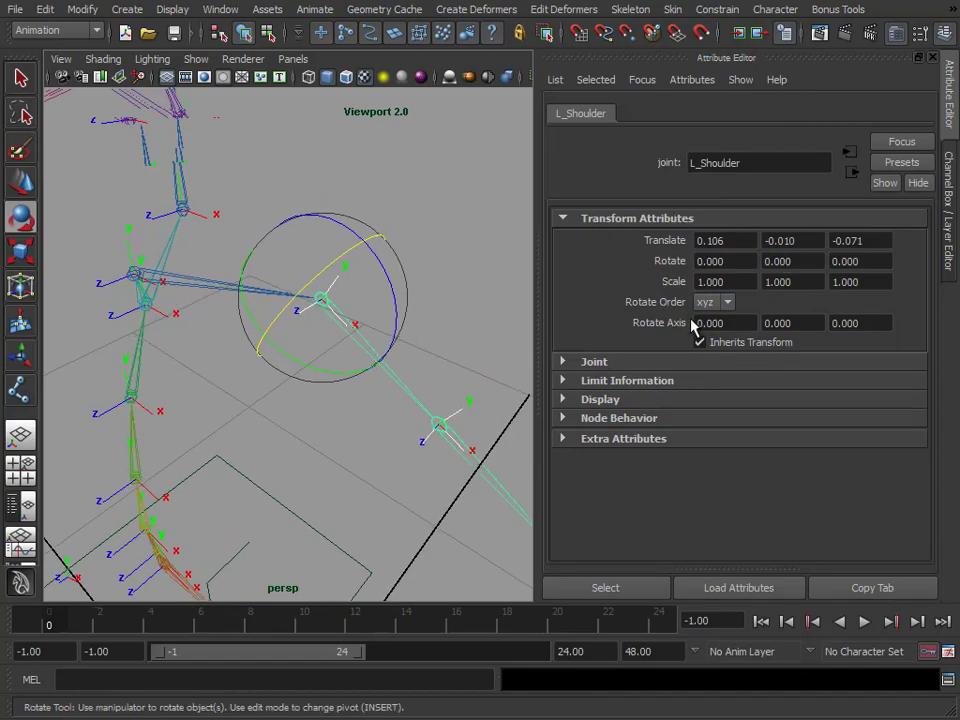
pyautogui.click(187, 284)
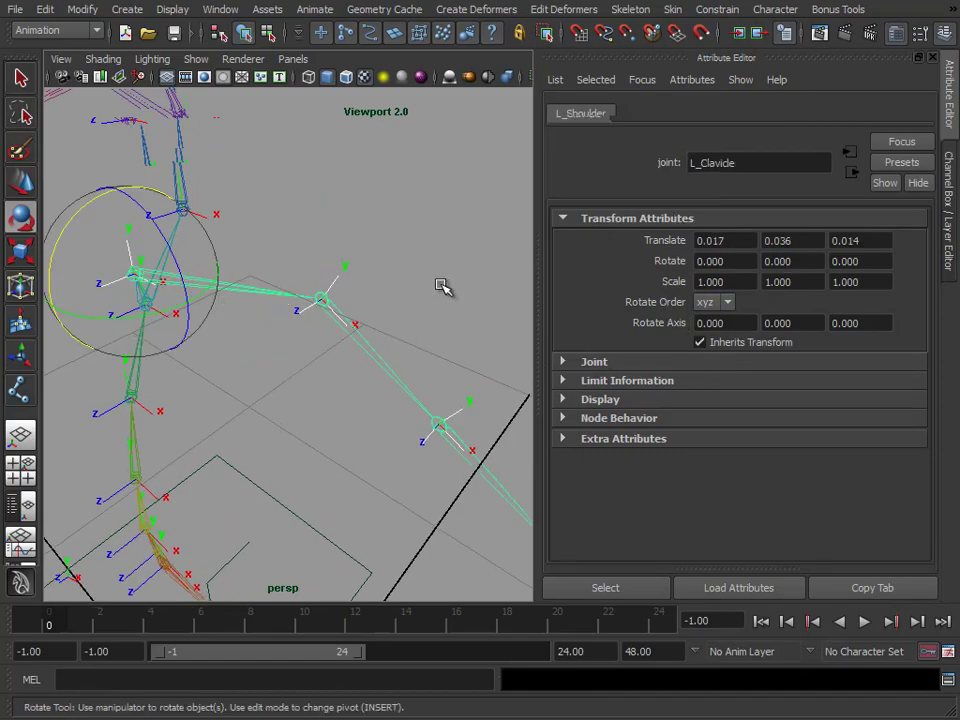
pyautogui.click(343, 322)
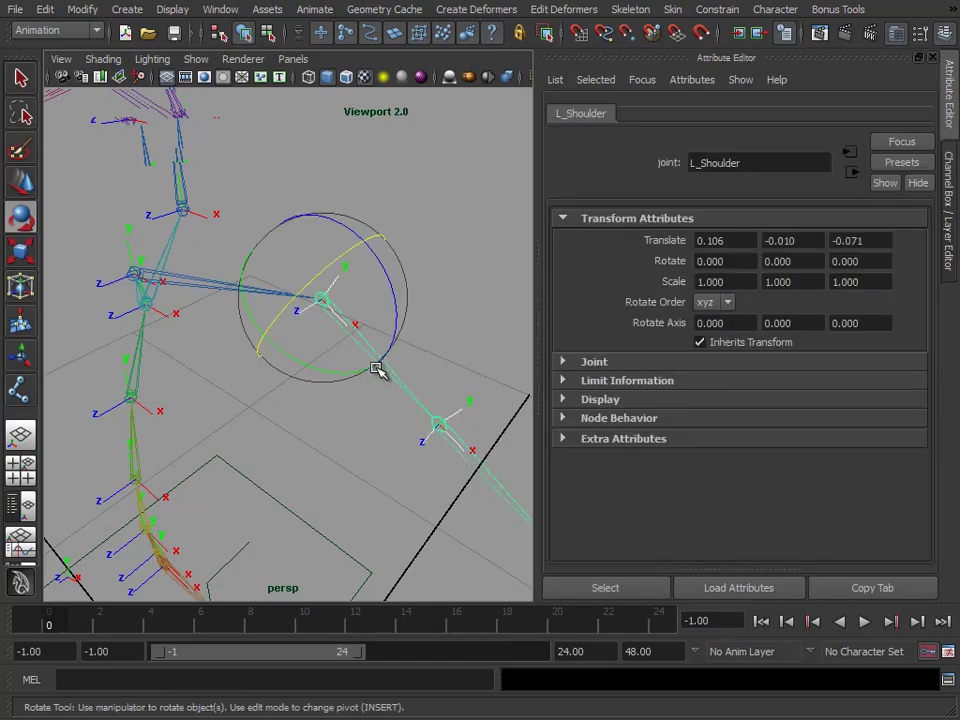
pyautogui.keyDown('alt'); pyautogui.moveTo(378, 369); pyautogui.dragTo(343, 354, button='right'); pyautogui.keyUp('alt')
pyautogui.keyDown('alt'); pyautogui.moveTo(343, 354); pyautogui.dragTo(371, 347); pyautogui.keyUp('alt')
pyautogui.keyDown('alt'); pyautogui.moveTo(371, 347); pyautogui.dragTo(367, 310, button='right'); pyautogui.keyUp('alt')
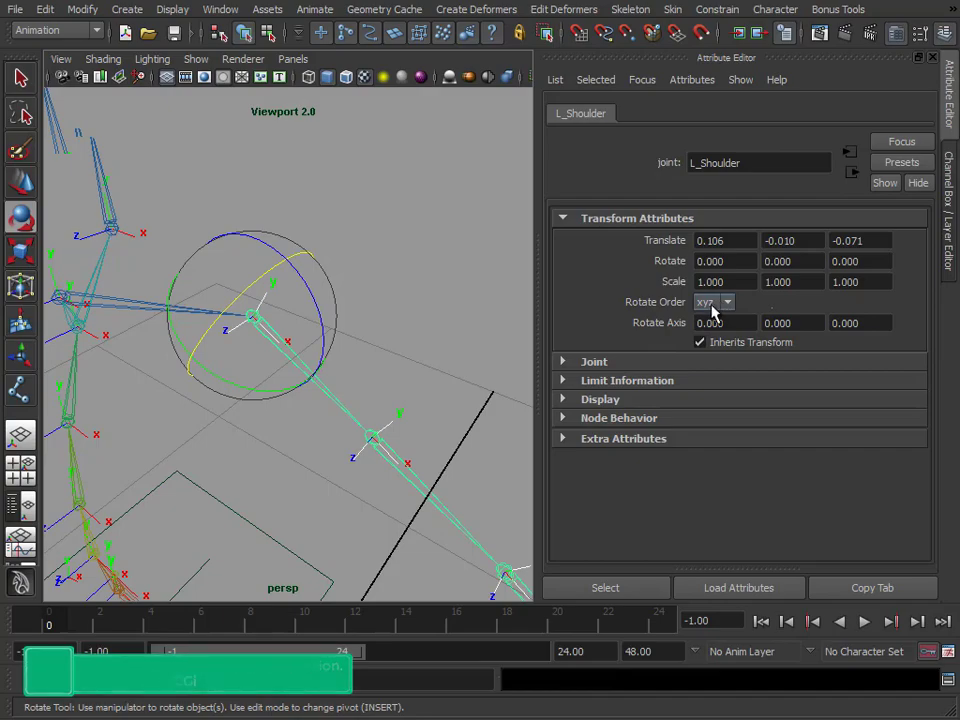
# Try rotating the left shoulder separately about -13° in Z, 6° in Y and 16° in X, undoing each rotation
pyautogui.moveTo(306, 283); pyautogui.dragTo(306, 312)
pyautogui.hotkey('ctrl', 'z')
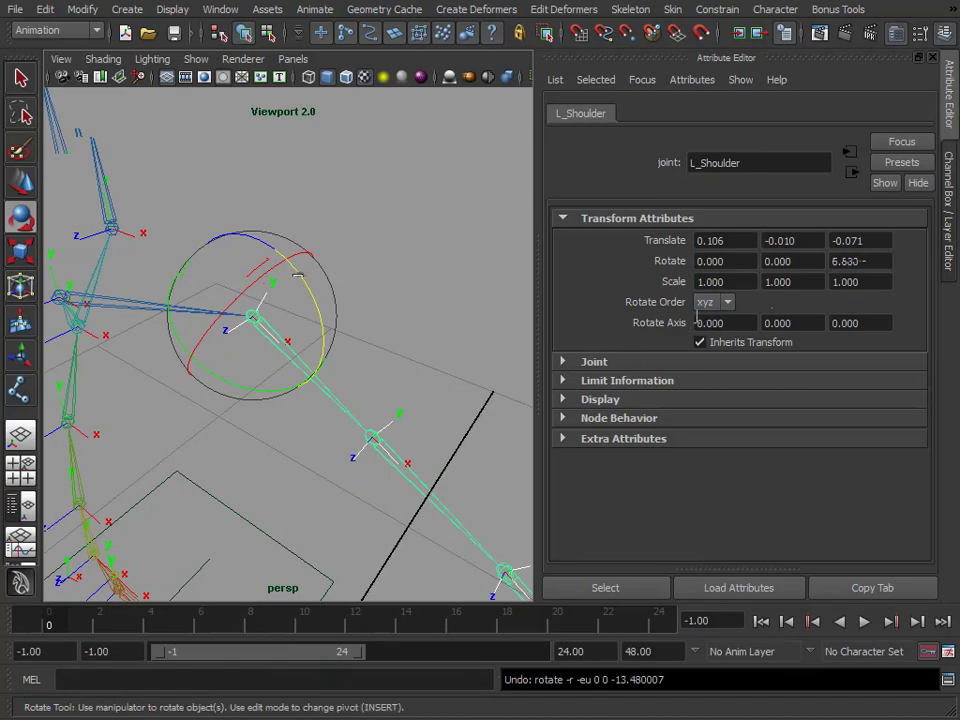
pyautogui.moveTo(256, 389); pyautogui.dragTo(309, 295)
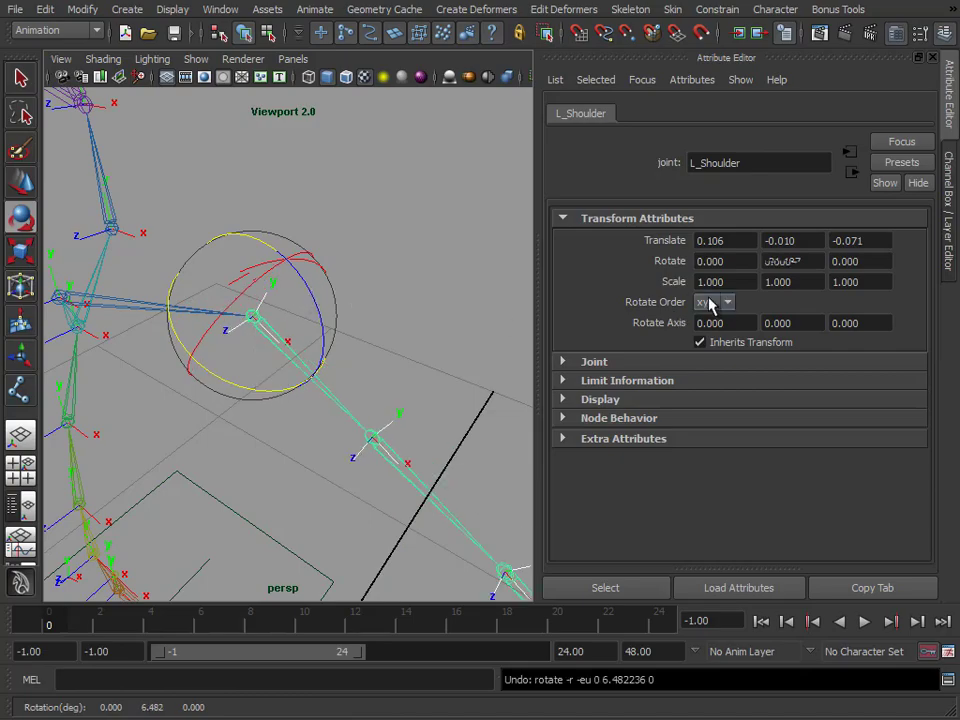
pyautogui.moveTo(244, 290); pyautogui.dragTo(222, 308)
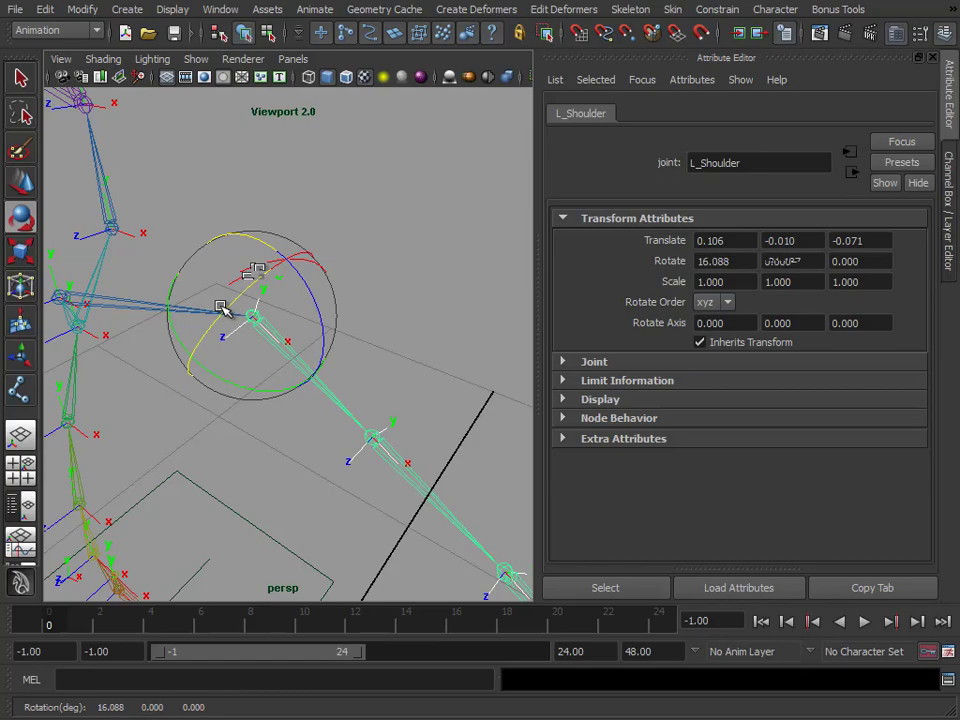
pyautogui.hotkey('ctrl', 'z')
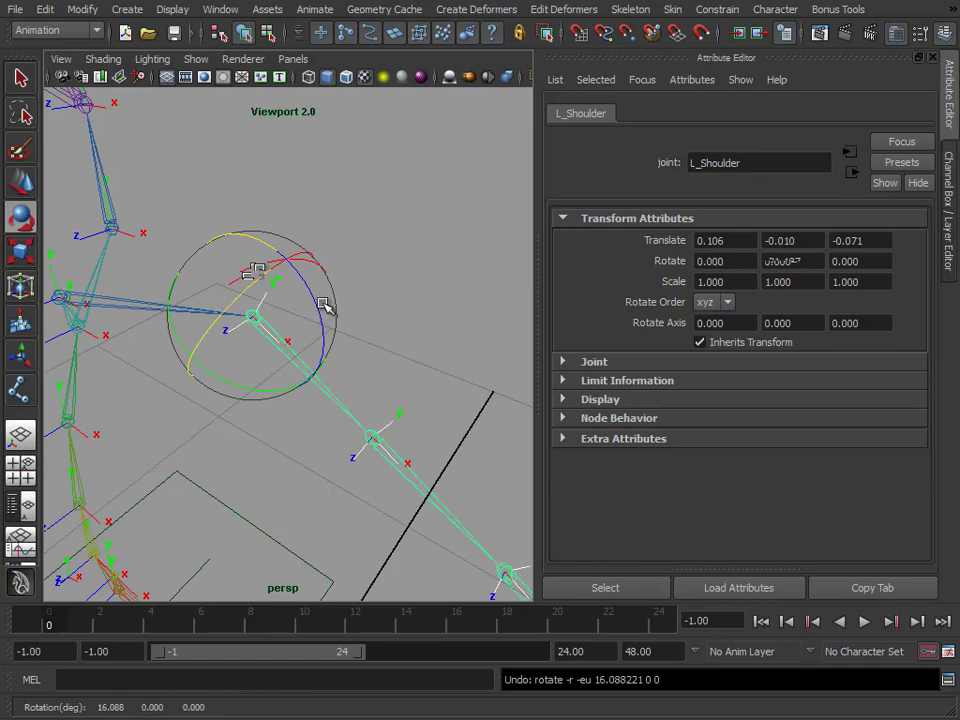
# Try combining left shoulder rotations of about 17° in Y, -32° in Z and -2° in X, and undo them all
pyautogui.moveTo(313, 299); pyautogui.dragTo(253, 392)
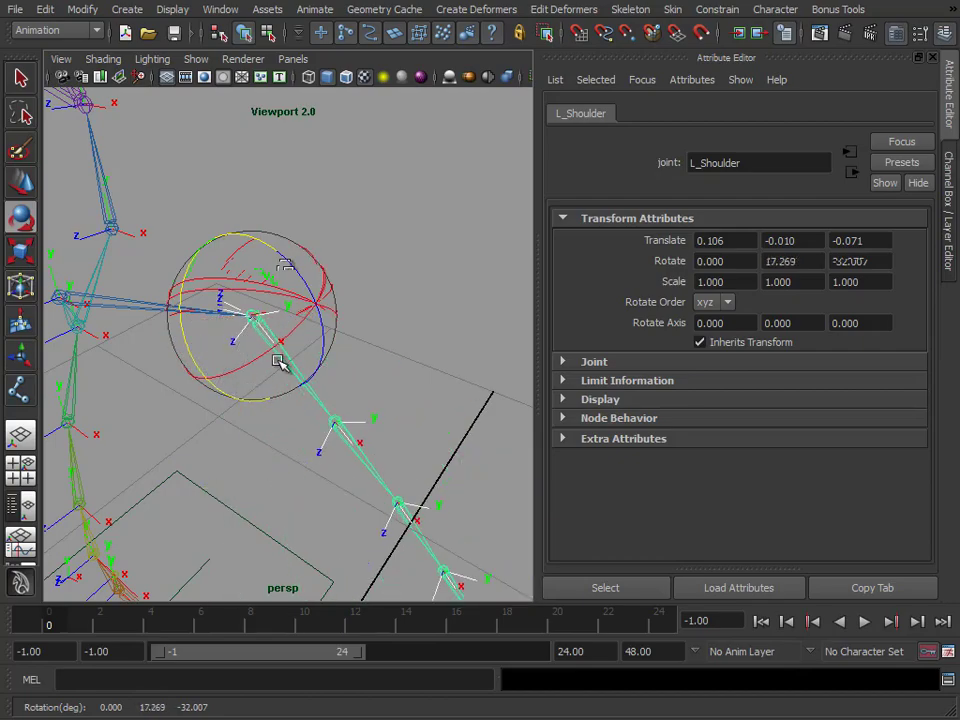
pyautogui.moveTo(296, 331)
pyautogui.mouseDown()
pyautogui.moveTo(251, 354)
pyautogui.moveTo(277, 334)
pyautogui.mouseUp()
pyautogui.hotkey('ctrl', 'z')
pyautogui.hotkey('ctrl', 'z')
pyautogui.hotkey('ctrl', 'z')
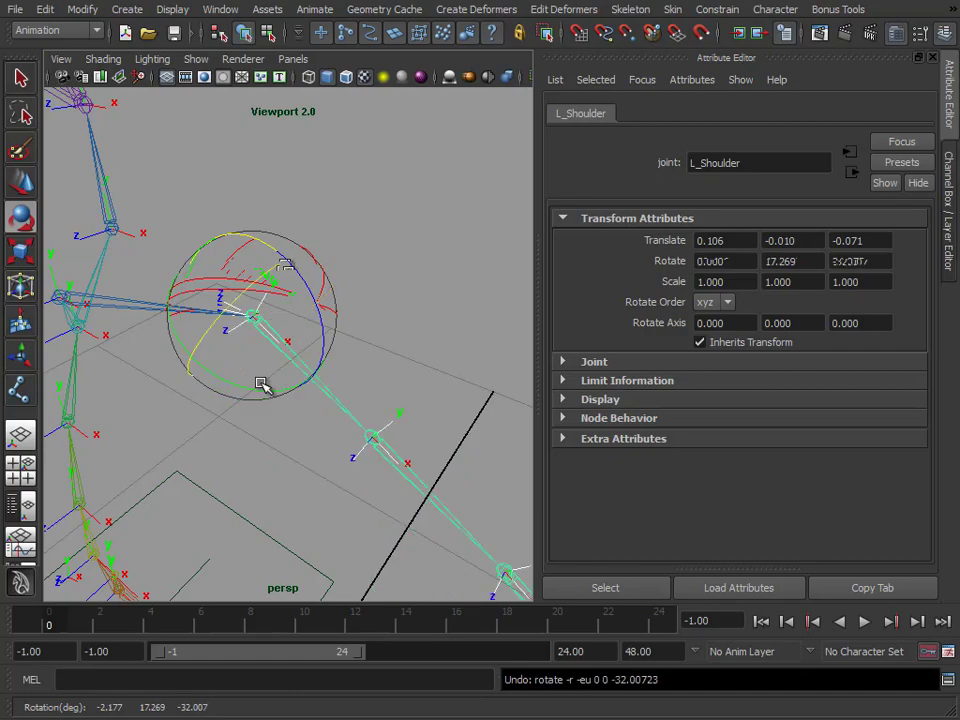
pyautogui.moveTo(310, 288); pyautogui.dragTo(321, 306)
pyautogui.hotkey('ctrl', 'z')
# List the rotate orders available for the left shoulder, leave the list and clear the joint selection
pyautogui.keyDown('alt'); pyautogui.moveTo(472, 508); pyautogui.dragTo(390, 381, button='middle'); pyautogui.keyUp('alt')
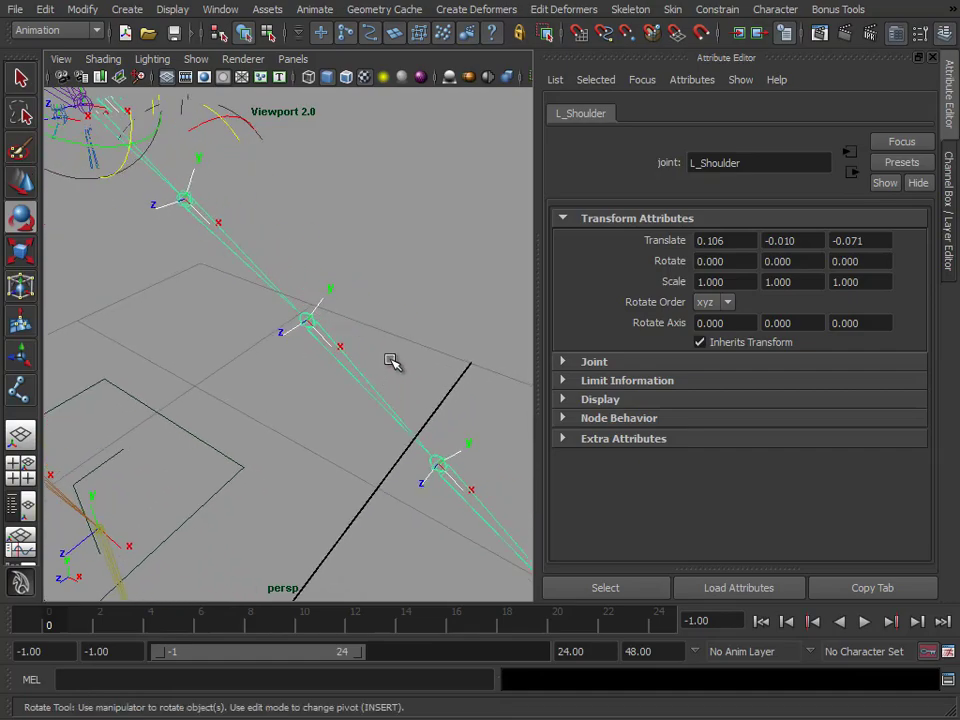
pyautogui.click(728, 302)
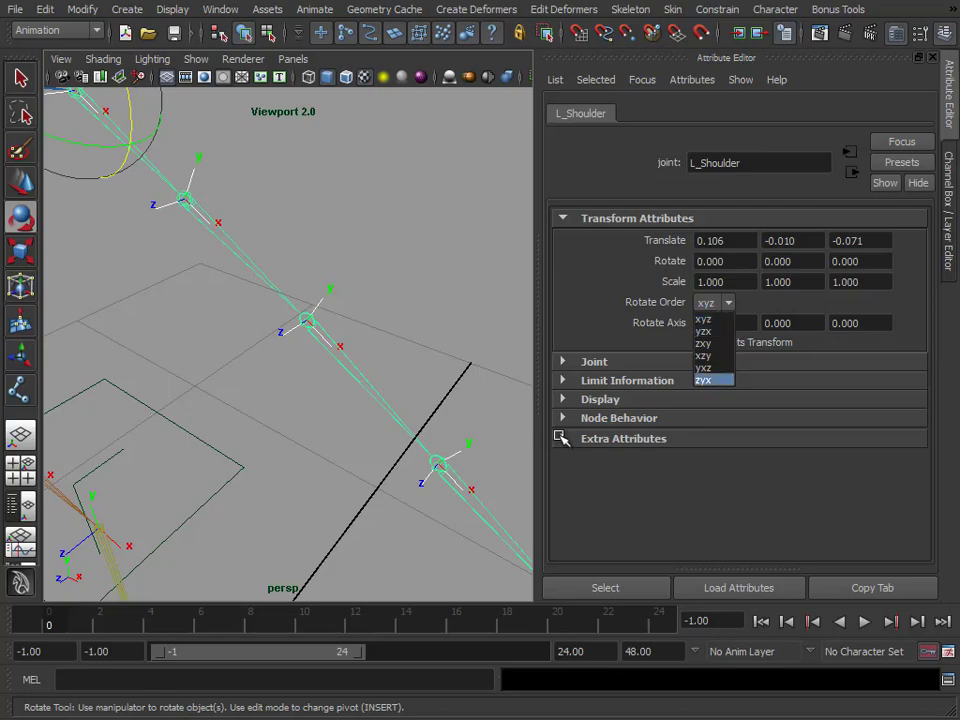
pyautogui.click(332, 214)
# Select the left elbow joint, try a Y rotation of about -2.5° and undo it
pyautogui.keyDown('alt'); pyautogui.moveTo(441, 394); pyautogui.dragTo(416, 398, button='right'); pyautogui.keyUp('alt')
pyautogui.press('e')
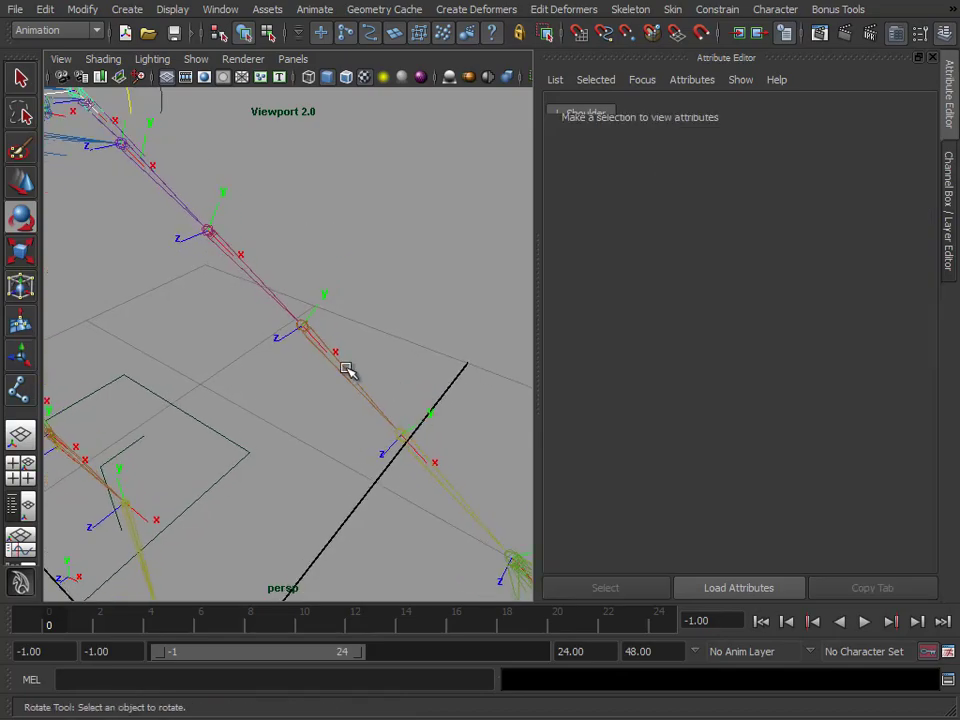
pyautogui.click(347, 373)
pyautogui.moveTo(308, 401); pyautogui.dragTo(317, 358)
pyautogui.hotkey('ctrl', 'z')
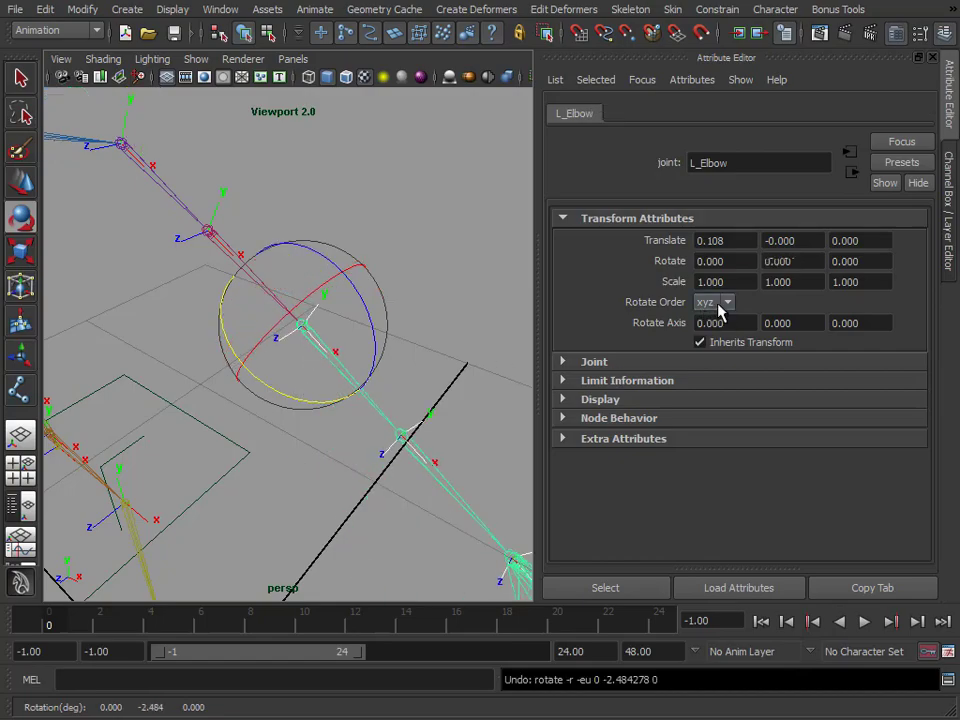
# Set the left elbow's rotate order to zxy and test Y, Z and X rotations, undoing each one
pyautogui.click(728, 303)
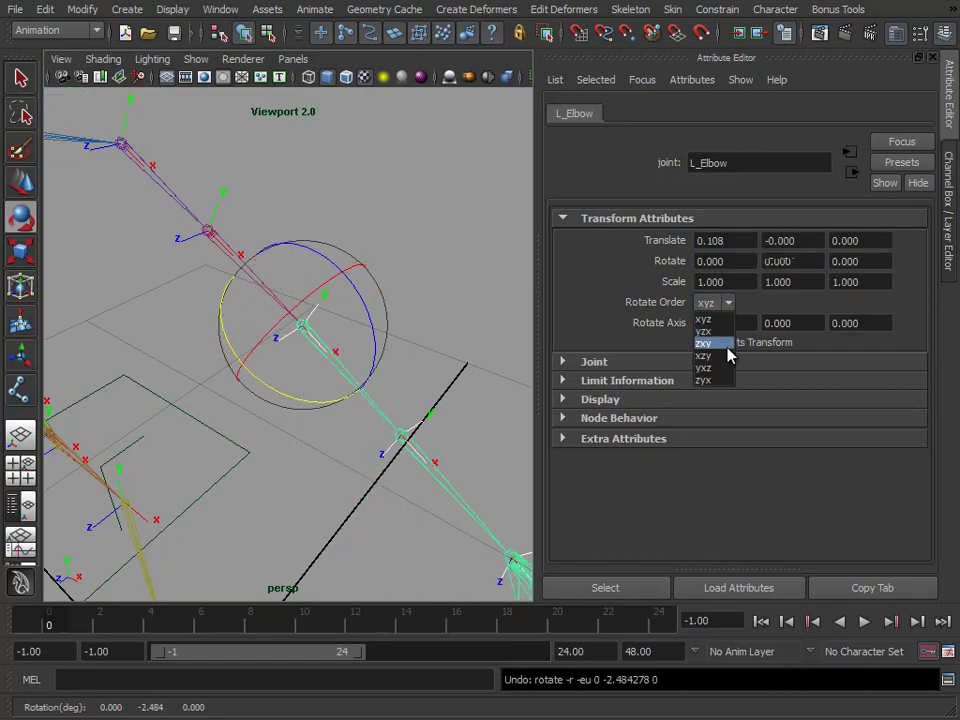
pyautogui.click(727, 346)
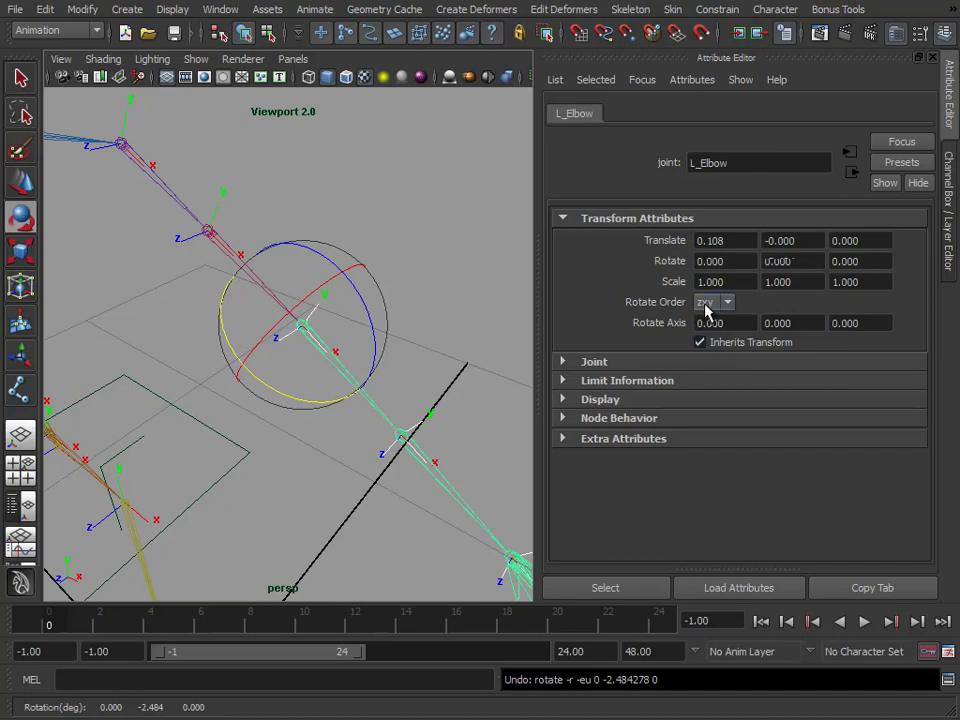
pyautogui.moveTo(285, 398); pyautogui.dragTo(242, 360)
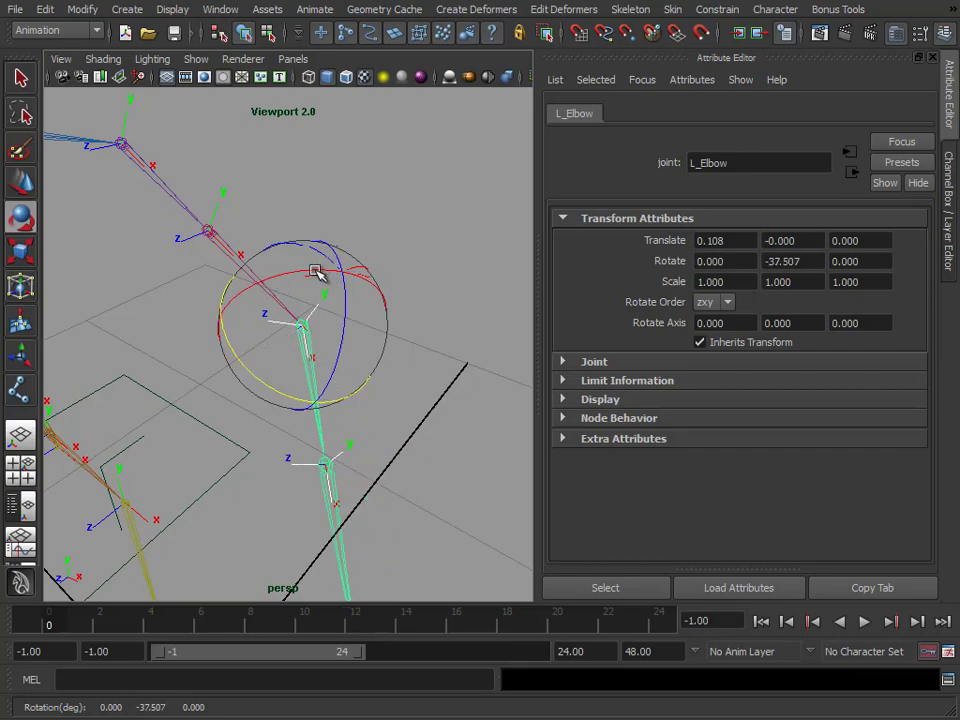
pyautogui.moveTo(302, 272); pyautogui.dragTo(348, 320)
pyautogui.hotkey('ctrl', 'z')
pyautogui.hotkey('ctrl', 'z')
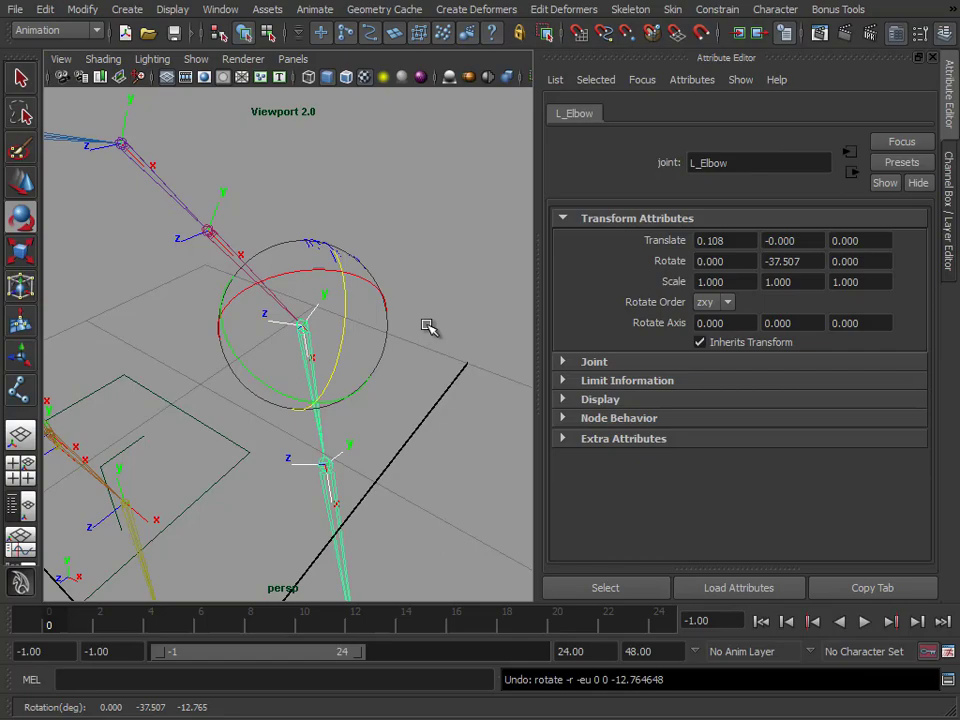
pyautogui.hotkey('ctrl', 'z')
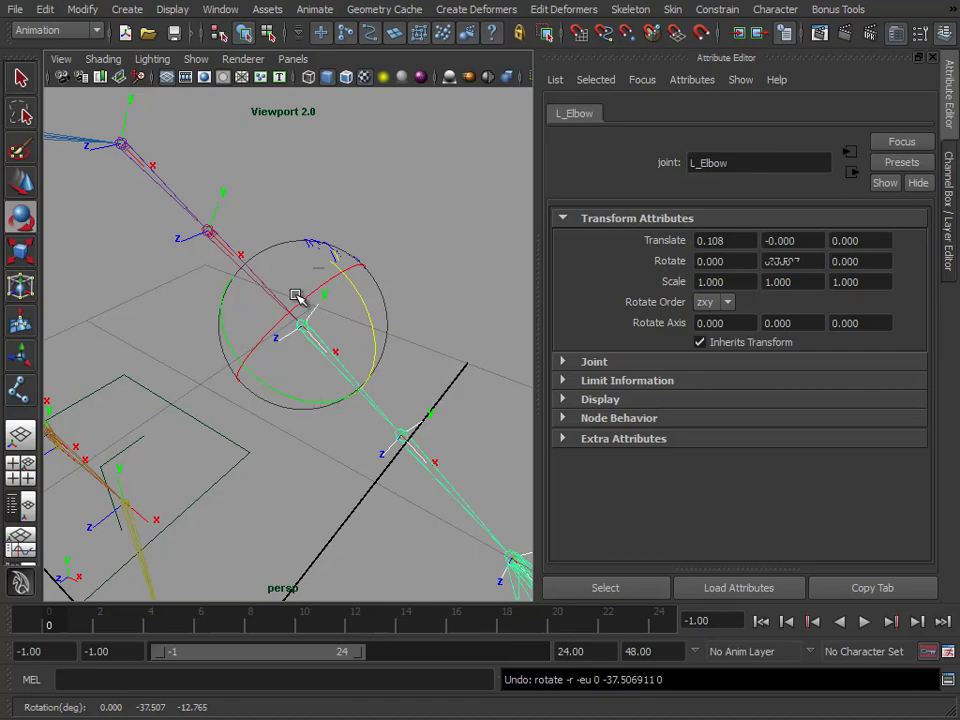
pyautogui.moveTo(303, 299); pyautogui.dragTo(296, 375)
pyautogui.hotkey('ctrl', 'z')
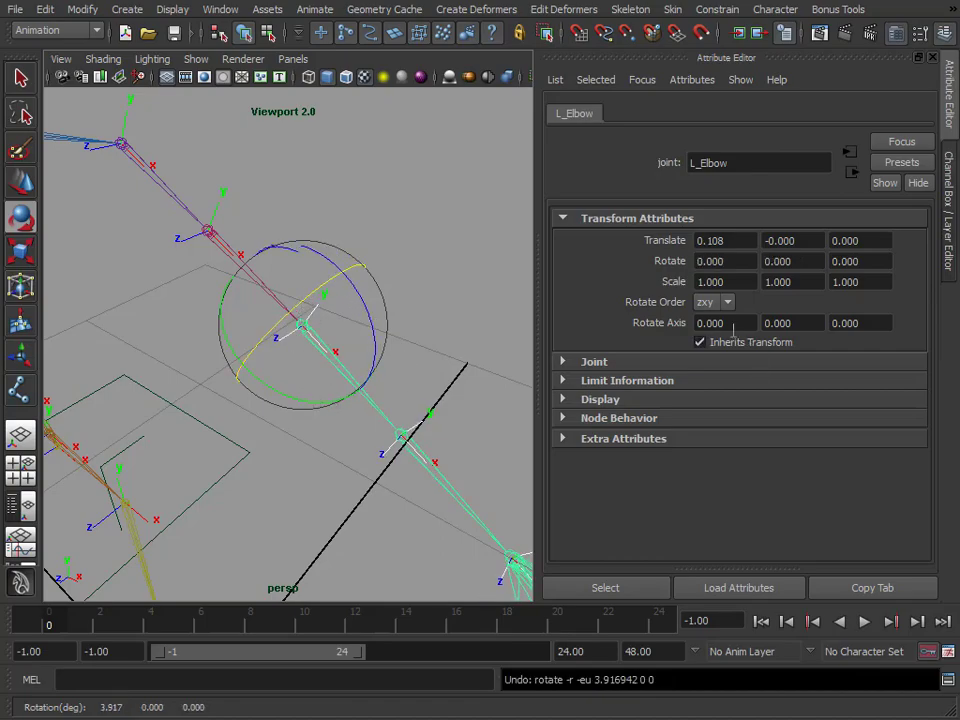
# Set the left elbow's rotate order to xzy and test Y rotations and a small X rotation, undoing them all
pyautogui.click(729, 303)
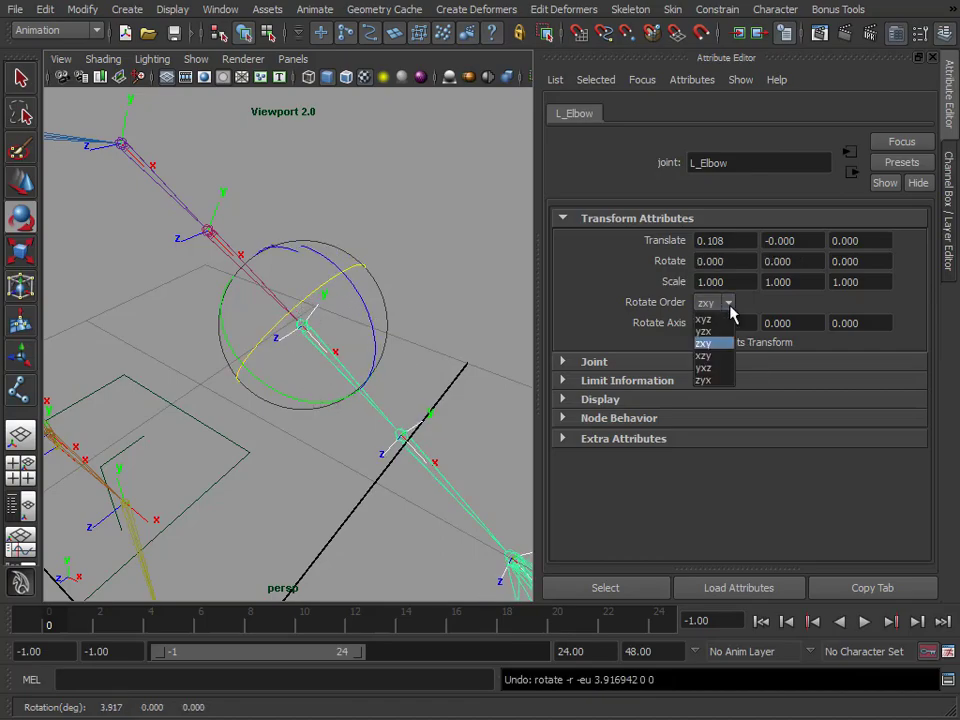
pyautogui.click(724, 355)
pyautogui.moveTo(313, 400); pyautogui.dragTo(346, 343)
pyautogui.hotkey('ctrl', 'z')
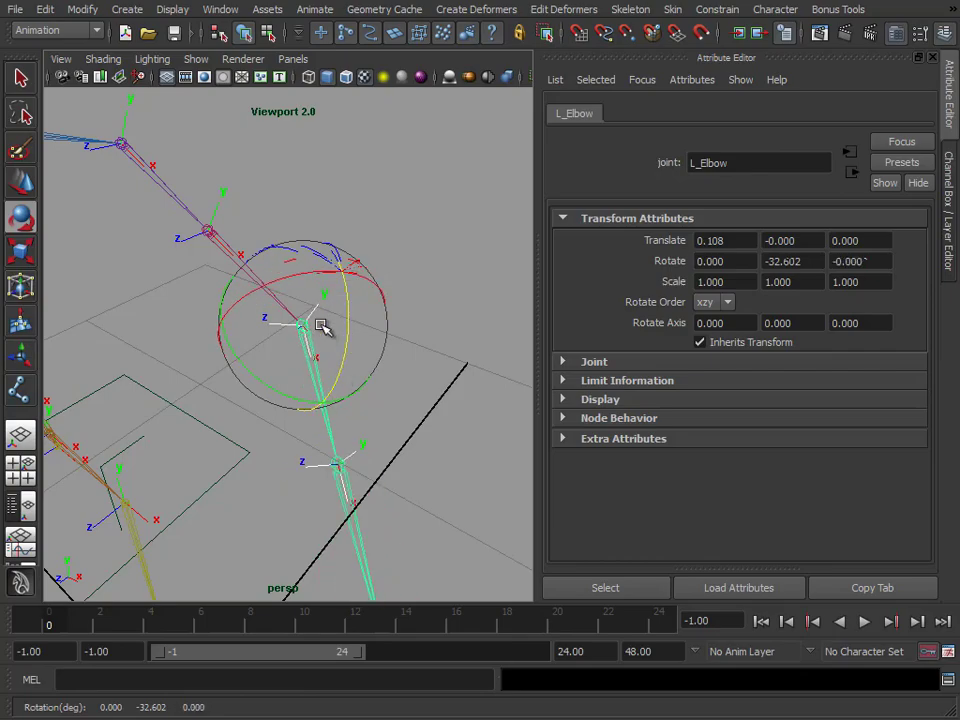
pyautogui.moveTo(316, 277)
pyautogui.mouseDown()
pyautogui.moveTo(274, 274)
pyautogui.moveTo(287, 268)
pyautogui.moveTo(316, 281)
pyautogui.mouseUp()
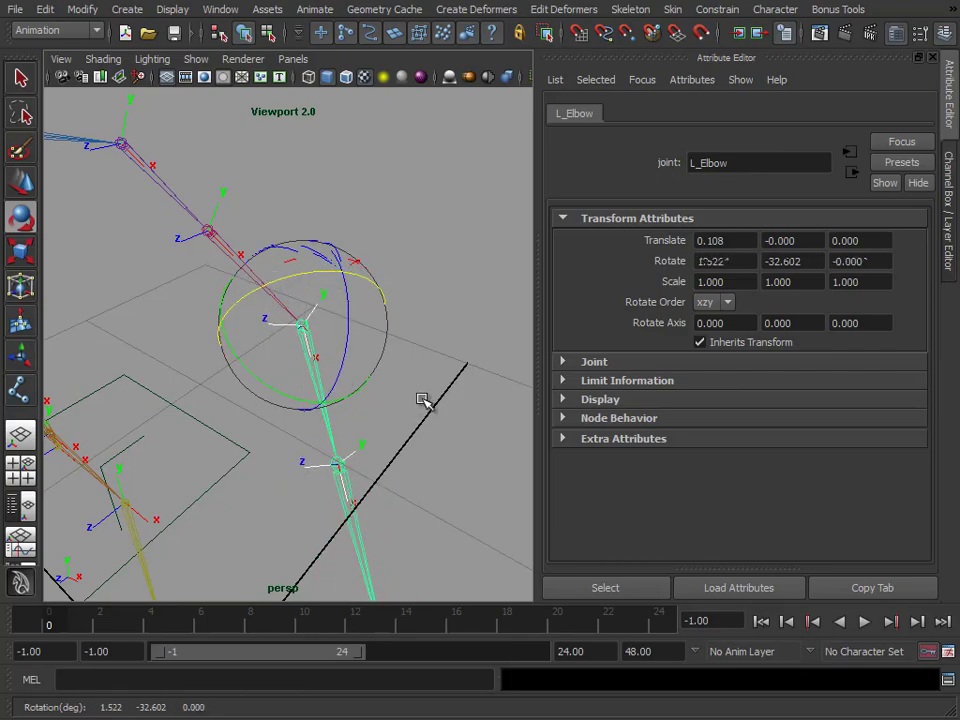
pyautogui.hotkey('ctrl', 'z')
pyautogui.hotkey('ctrl', 'z')
pyautogui.moveTo(307, 400); pyautogui.dragTo(253, 366)
pyautogui.hotkey('ctrl', 'z')
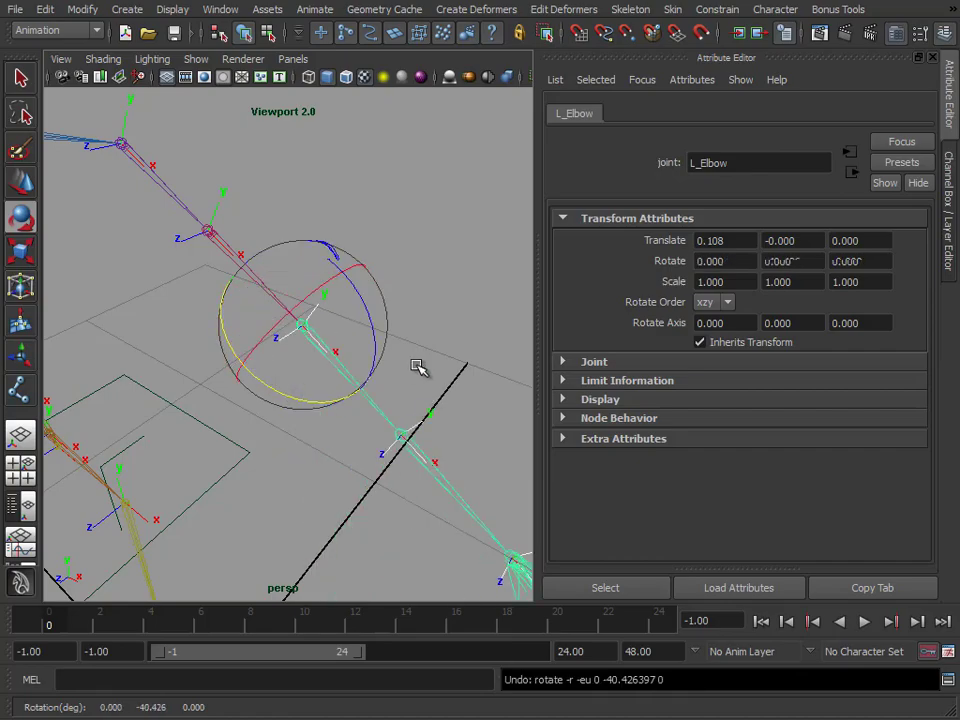
# Select the left shoulder, try rotating it about X and about 8° in Z, and undo the rotations
pyautogui.keyDown('alt'); pyautogui.moveTo(390, 405); pyautogui.dragTo(510, 331, button='right'); pyautogui.keyUp('alt')
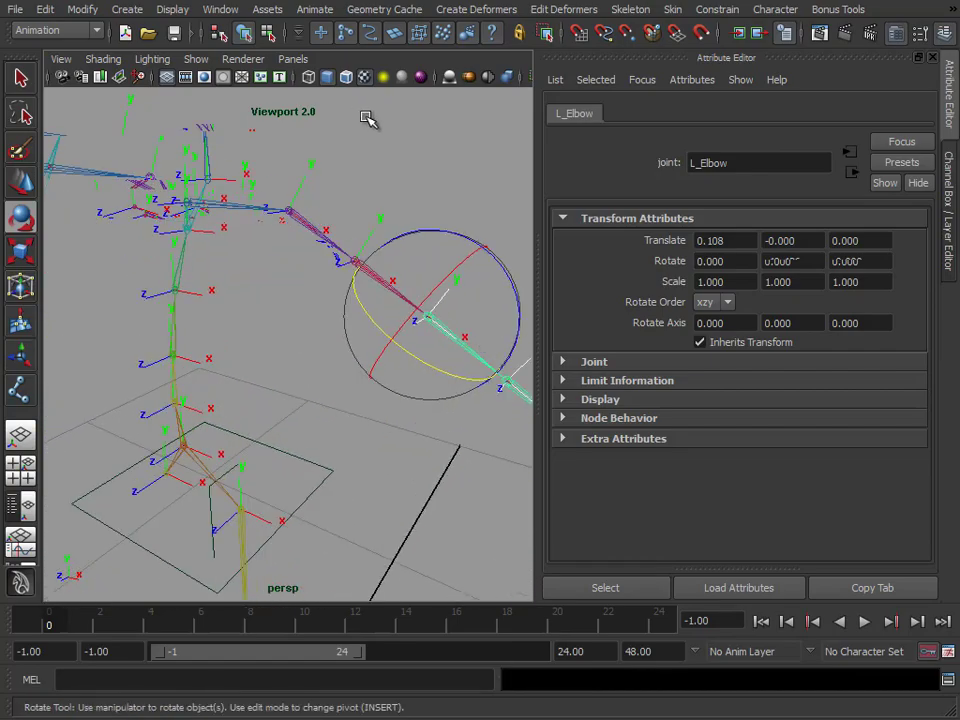
pyautogui.click(400, 168)
pyautogui.keyDown('alt'); pyautogui.moveTo(384, 266); pyautogui.dragTo(378, 291); pyautogui.keyUp('alt')
pyautogui.keyDown('alt'); pyautogui.moveTo(317, 294); pyautogui.dragTo(399, 300); pyautogui.keyUp('alt')
pyautogui.click(262, 284)
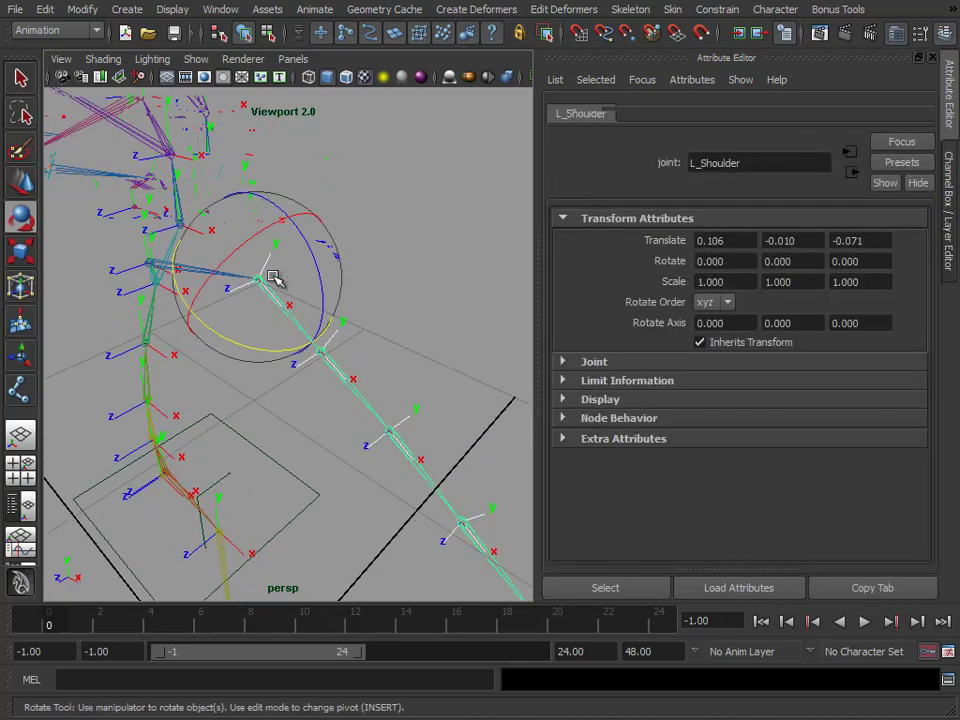
pyautogui.moveTo(259, 236); pyautogui.dragTo(228, 258)
pyautogui.hotkey('ctrl', 'z')
pyautogui.hotkey('ctrl', 'z')
pyautogui.moveTo(321, 279)
pyautogui.mouseDown()
pyautogui.moveTo(313, 274)
pyautogui.moveTo(316, 282)
pyautogui.mouseUp()
pyautogui.hotkey('ctrl', 'z')
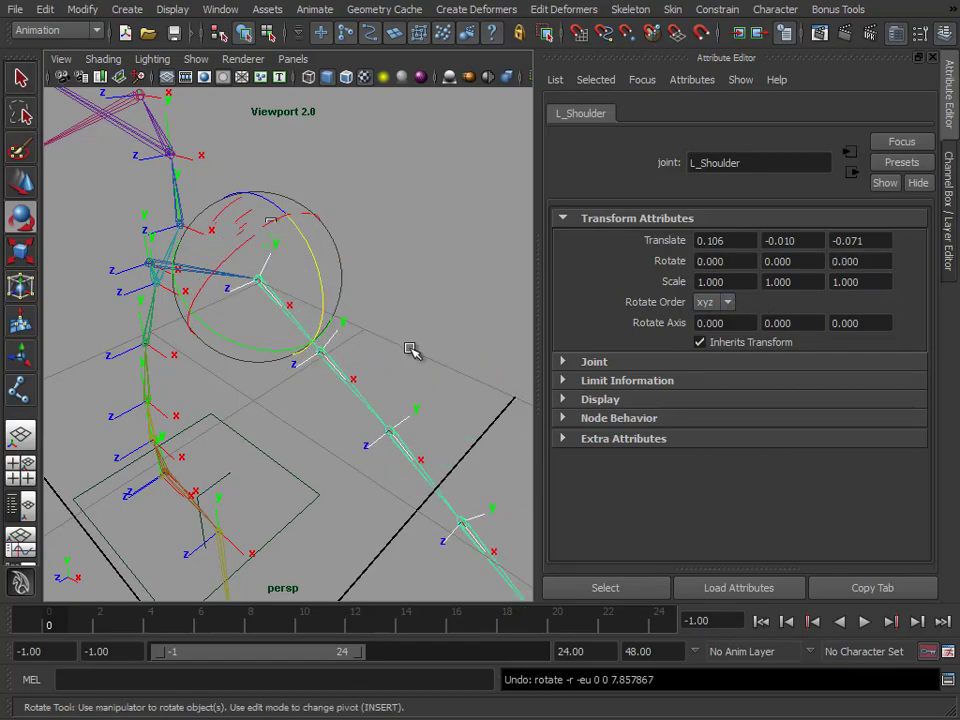
# Select the Skeleton_FixAxis group above the Root joint, hide it and show the hidden Skeleton_Final group
pyautogui.click(362, 410)
pyautogui.click(398, 412)
pyautogui.keyDown('alt'); pyautogui.moveTo(400, 413); pyautogui.dragTo(332, 358); pyautogui.keyUp('alt')
pyautogui.click(264, 364)
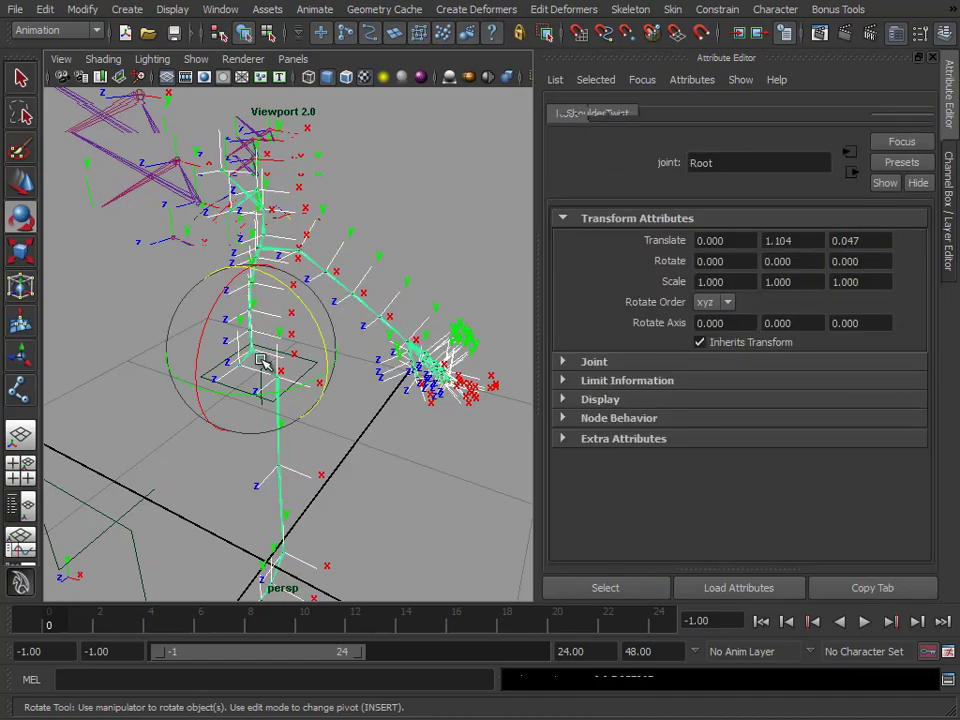
pyautogui.press('Up')
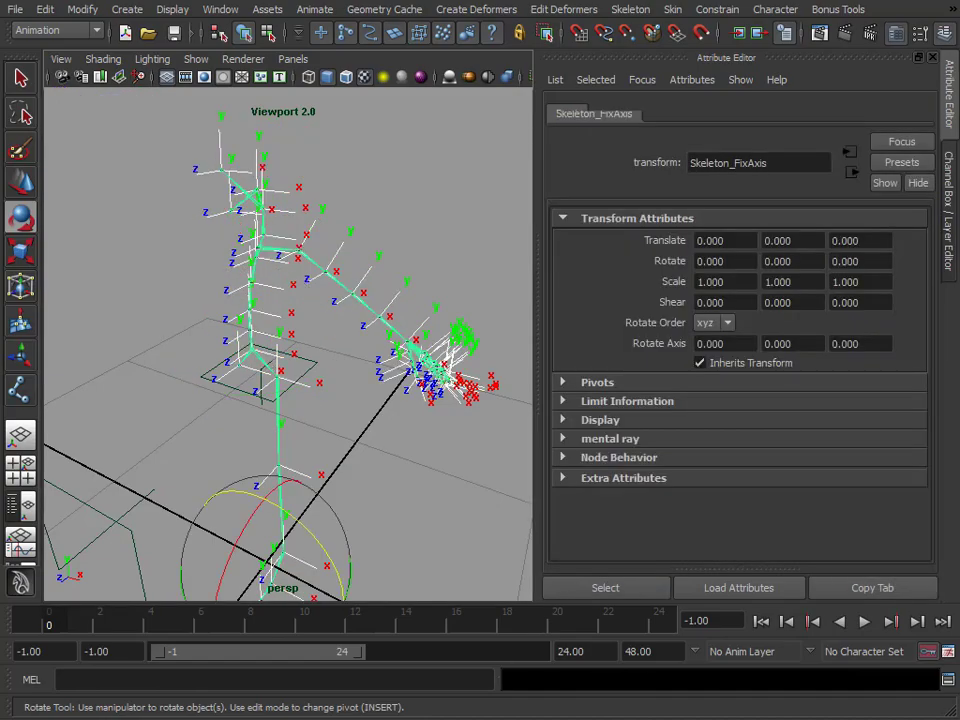
pyautogui.hotkey('ctrl', 'h')
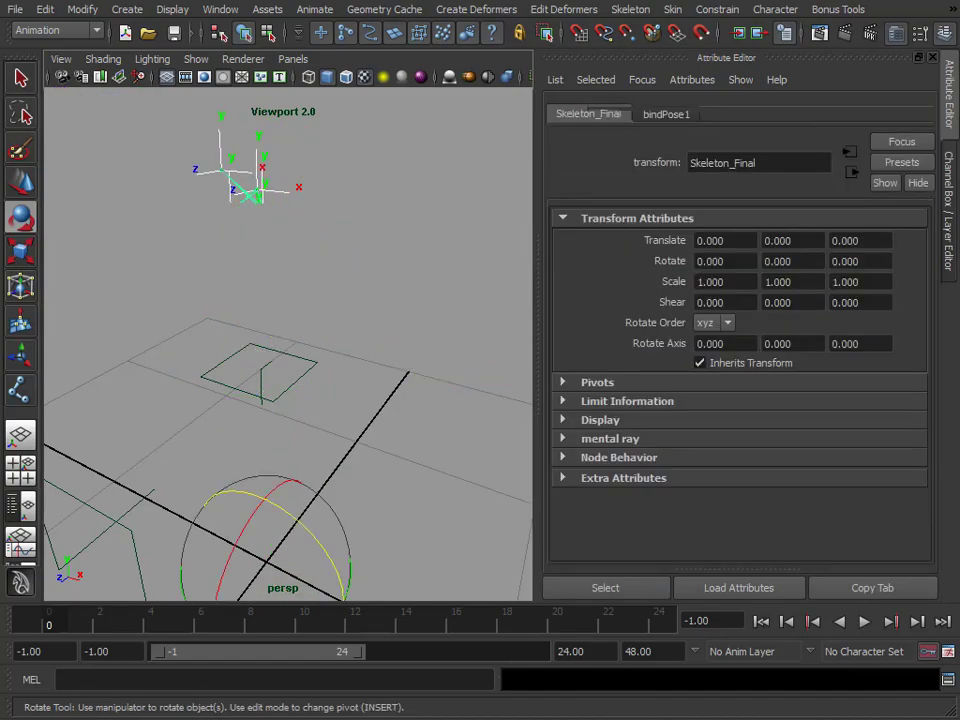
pyautogui.hotkey('shift', 'h')
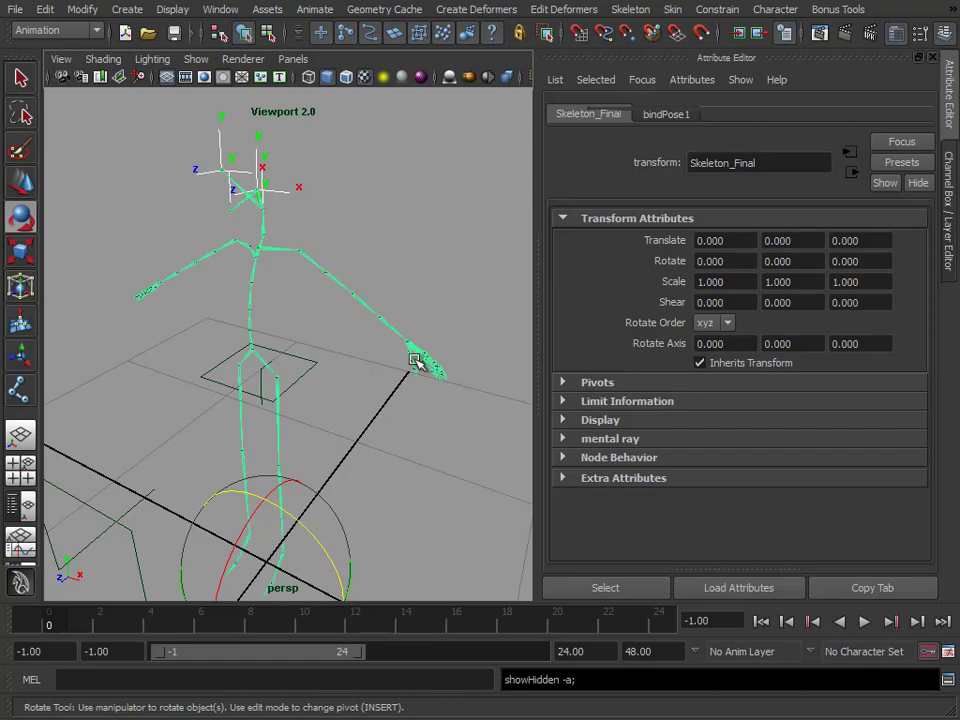
# Select the Root joint with its whole hierarchy and display the local rotation axes of every joint
pyautogui.click(263, 357)
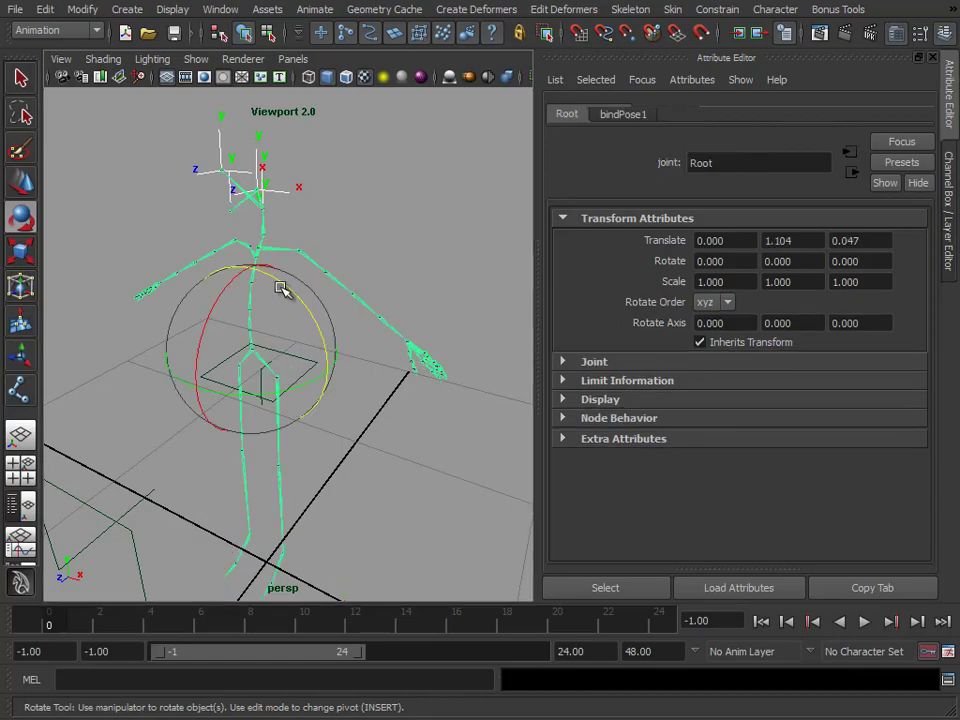
pyautogui.click(45, 9)
pyautogui.click(100, 313)
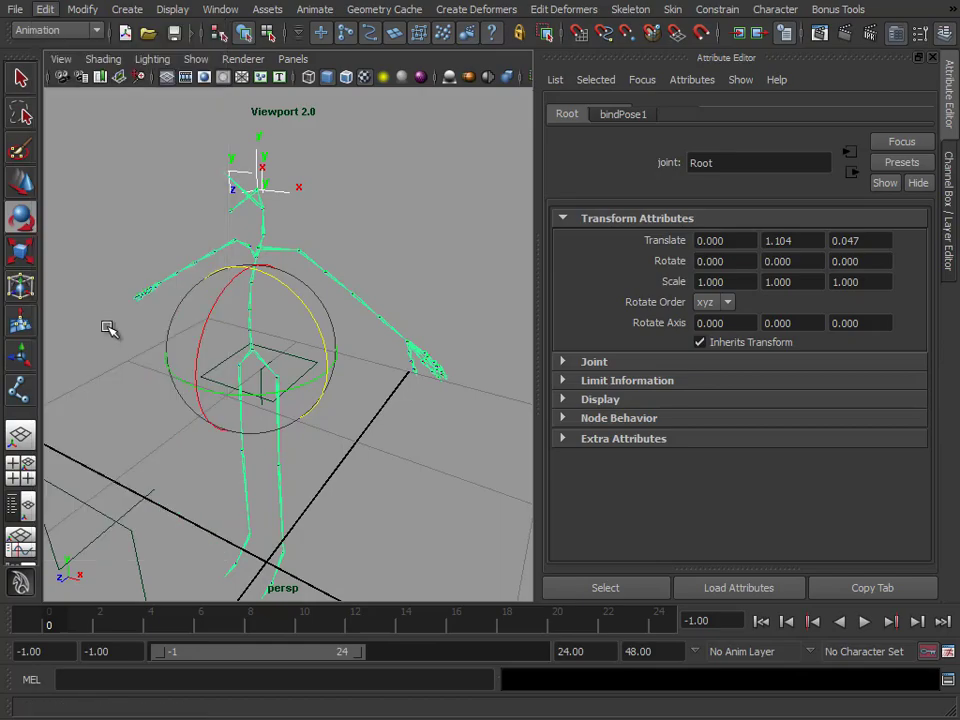
pyautogui.click(172, 9)
pyautogui.moveTo(215, 165)
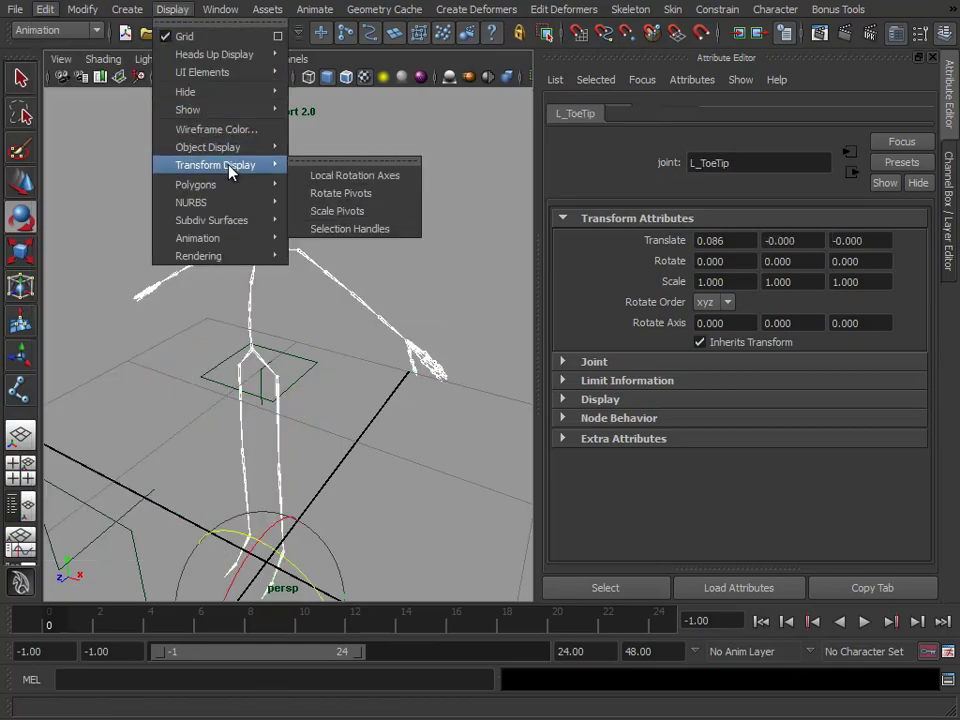
pyautogui.click(352, 174)
# Examine the local rotation axes along the spine, legs and arms, swapping the Attribute Editor for the Channel Box
pyautogui.keyDown('alt'); pyautogui.moveTo(344, 314); pyautogui.dragTo(240, 336); pyautogui.keyUp('alt')
pyautogui.keyDown('alt'); pyautogui.moveTo(240, 336); pyautogui.dragTo(347, 319, button='right'); pyautogui.keyUp('alt')
pyautogui.keyDown('alt'); pyautogui.moveTo(347, 319); pyautogui.dragTo(320, 240); pyautogui.keyUp('alt')
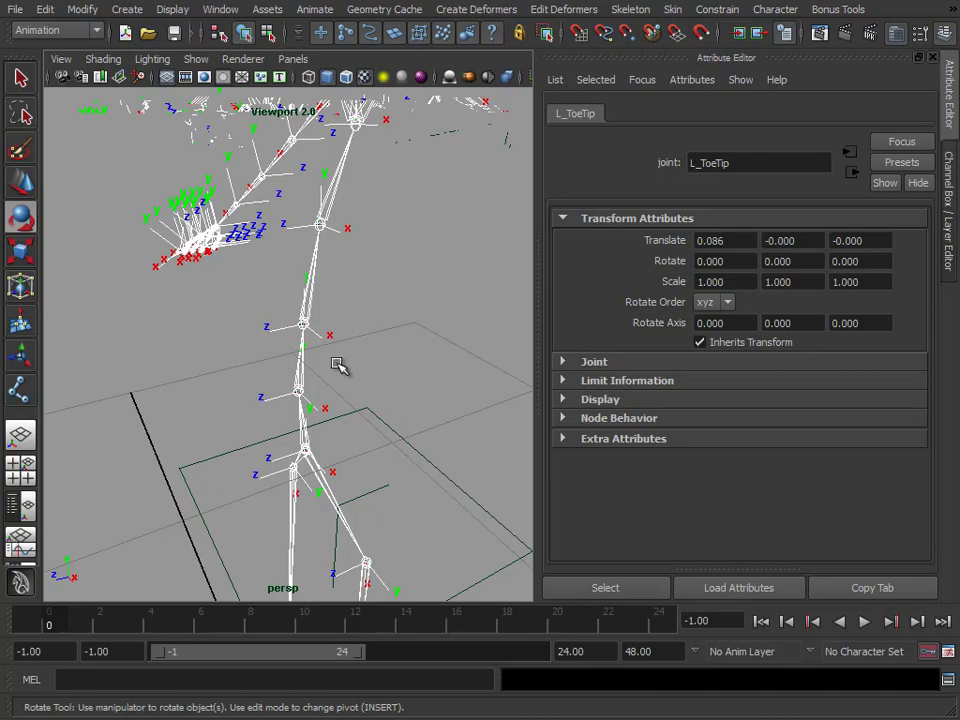
pyautogui.keyDown('alt'); pyautogui.moveTo(333, 348); pyautogui.dragTo(224, 349); pyautogui.keyUp('alt')
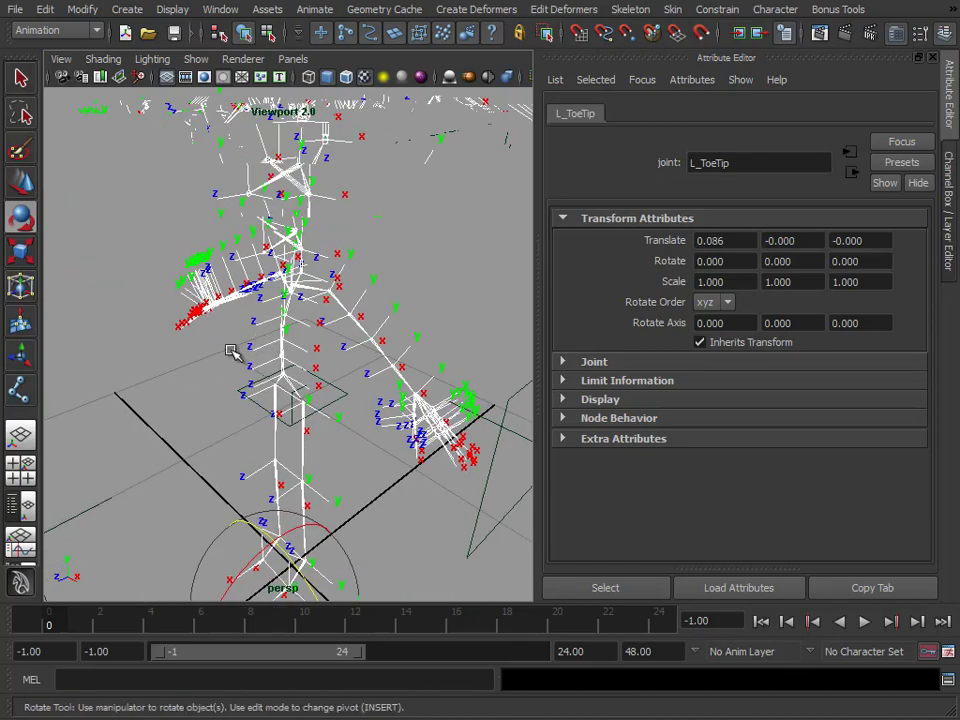
pyautogui.click(948, 235)
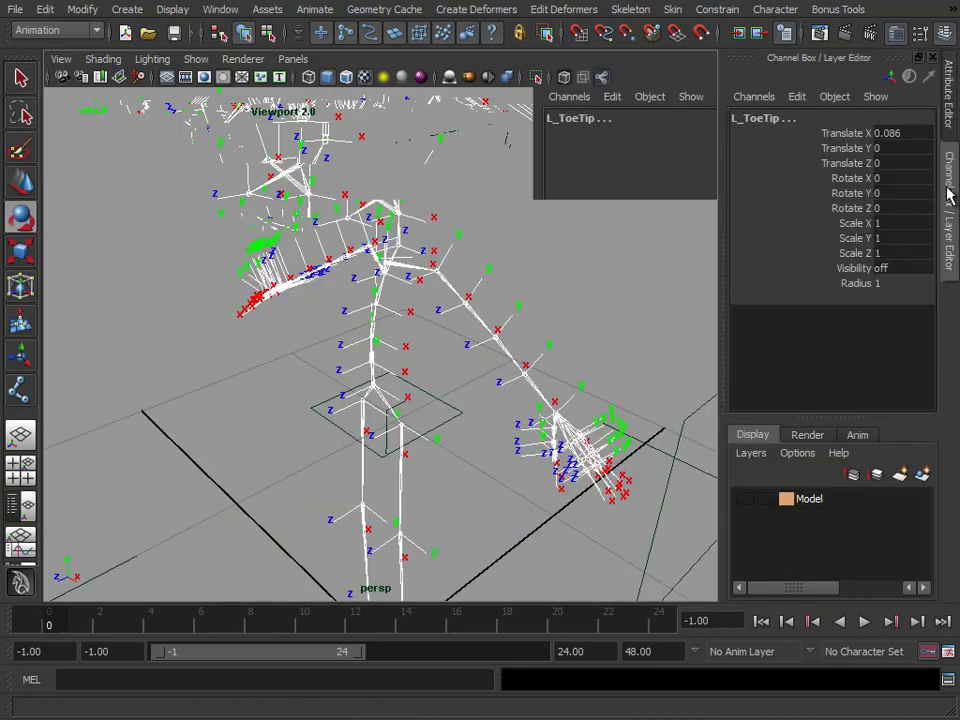
pyautogui.keyDown('alt'); pyautogui.moveTo(372, 322); pyautogui.dragTo(343, 302); pyautogui.keyUp('alt')
pyautogui.keyDown('alt'); pyautogui.moveTo(343, 302); pyautogui.dragTo(349, 300, button='middle'); pyautogui.keyUp('alt')
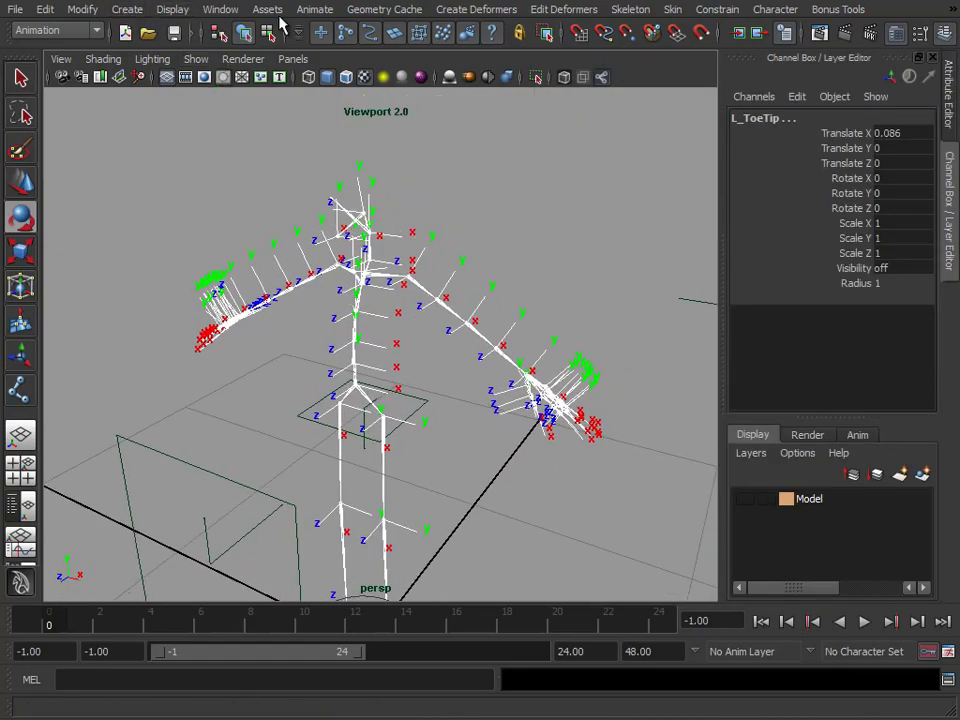
# Hide the local rotation axes on all selected joints and clear the selection
pyautogui.click(174, 10)
pyautogui.moveTo(196, 94)
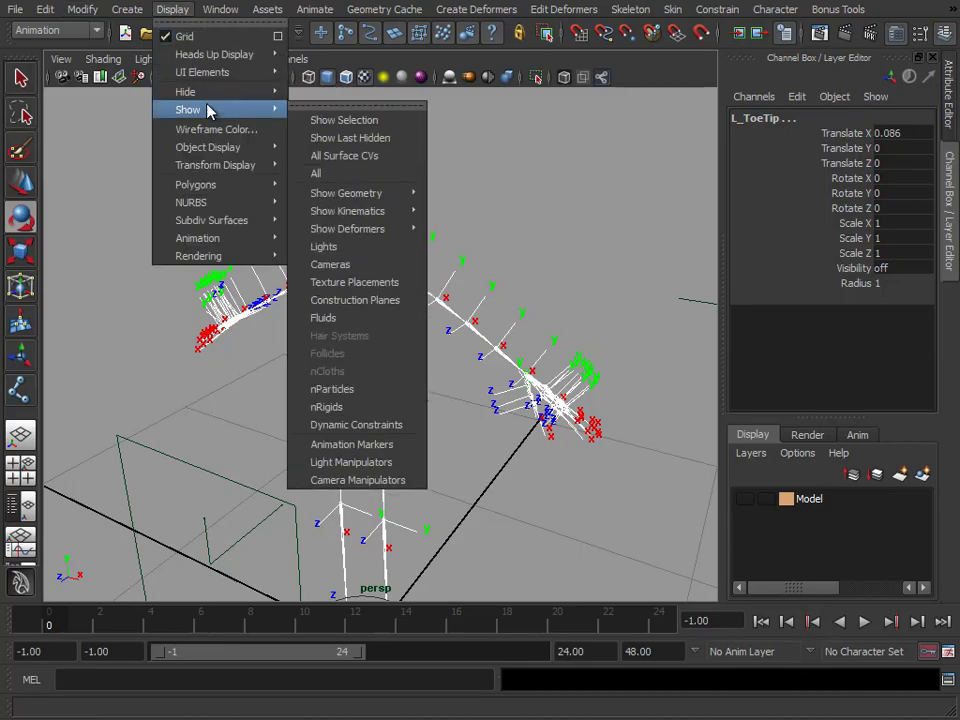
pyautogui.moveTo(223, 167)
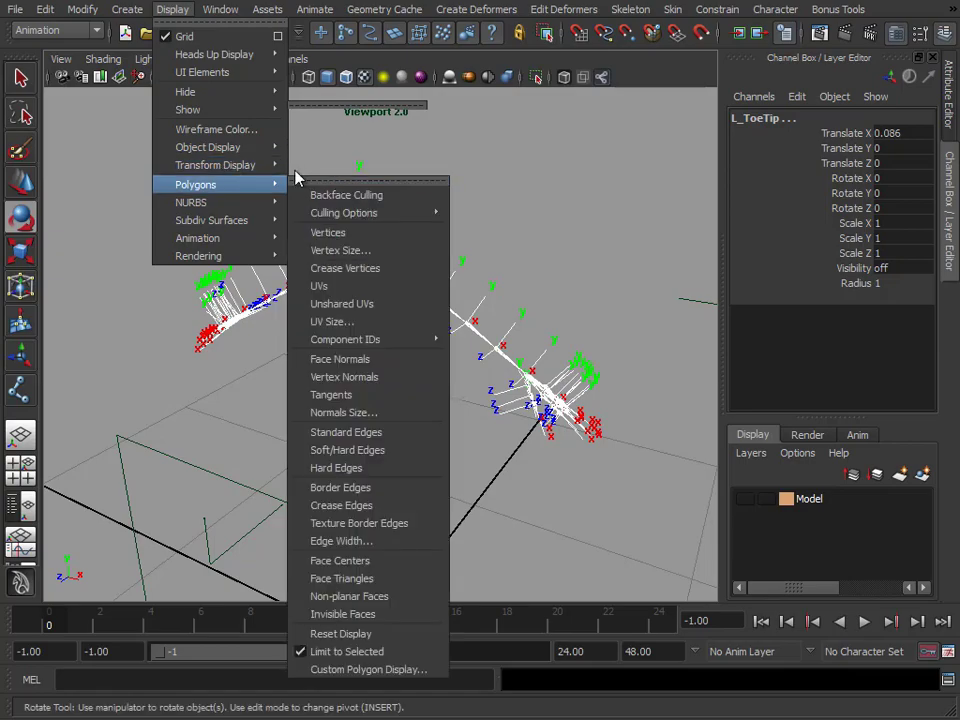
pyautogui.click(317, 176)
pyautogui.click(540, 243)
# Delete the right arm's joint chain starting at the right clavicle
pyautogui.keyDown('alt'); pyautogui.moveTo(483, 428); pyautogui.dragTo(590, 354); pyautogui.keyUp('alt')
pyautogui.keyDown('alt'); pyautogui.moveTo(325, 332); pyautogui.dragTo(557, 348, button='right'); pyautogui.keyUp('alt')
pyautogui.press('w')
pyautogui.keyDown('alt'); pyautogui.moveTo(420, 244); pyautogui.dragTo(268, 407); pyautogui.keyUp('alt')
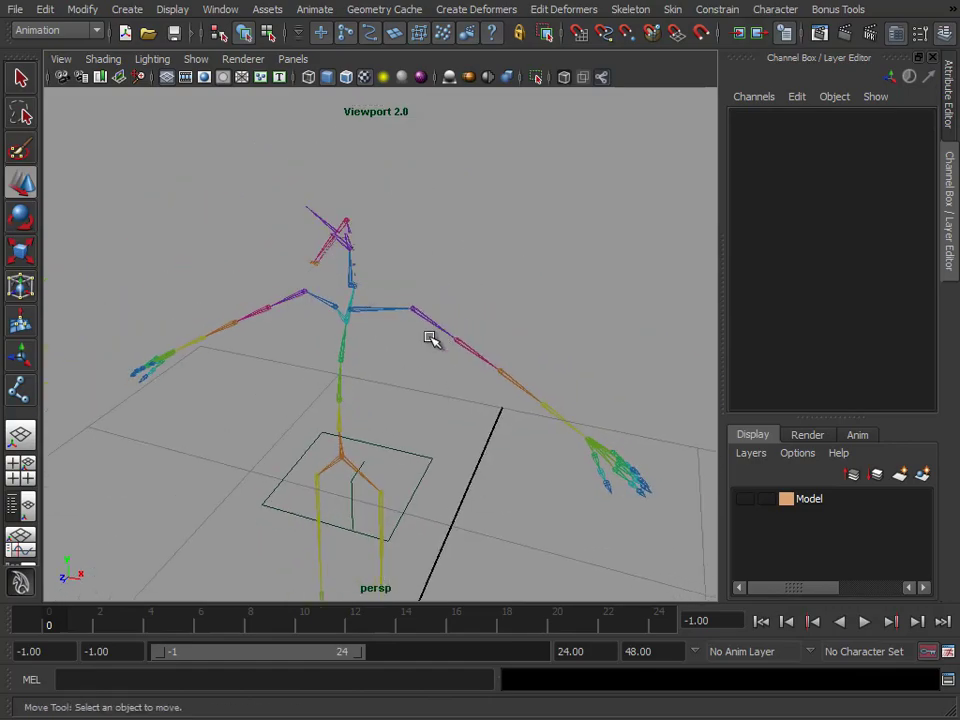
pyautogui.keyDown('alt'); pyautogui.moveTo(440, 428); pyautogui.dragTo(450, 332); pyautogui.keyUp('alt')
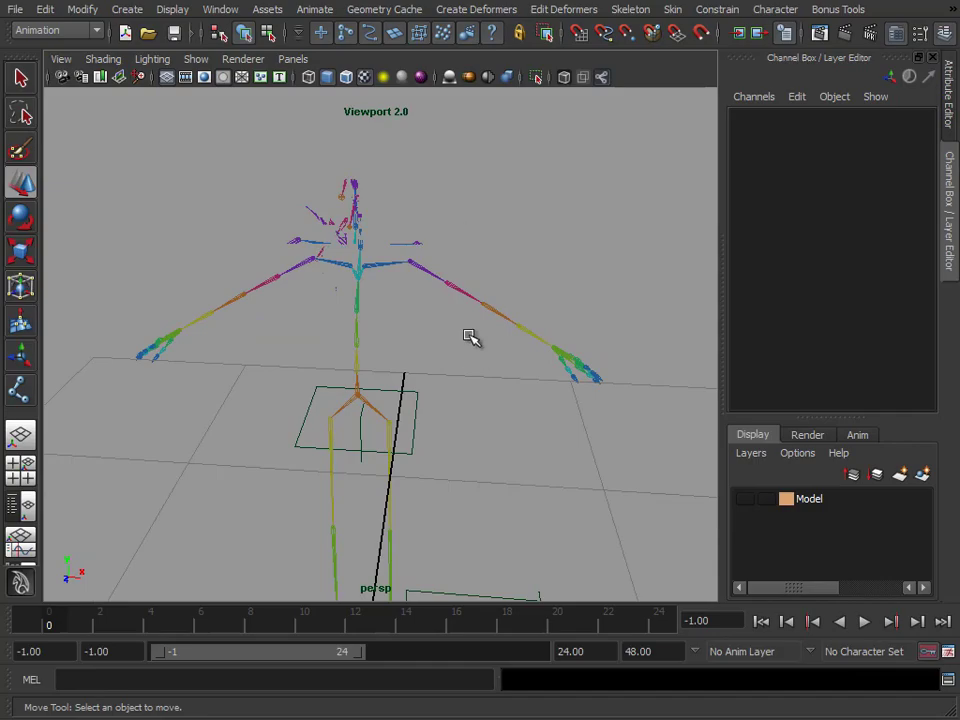
pyautogui.click(328, 264)
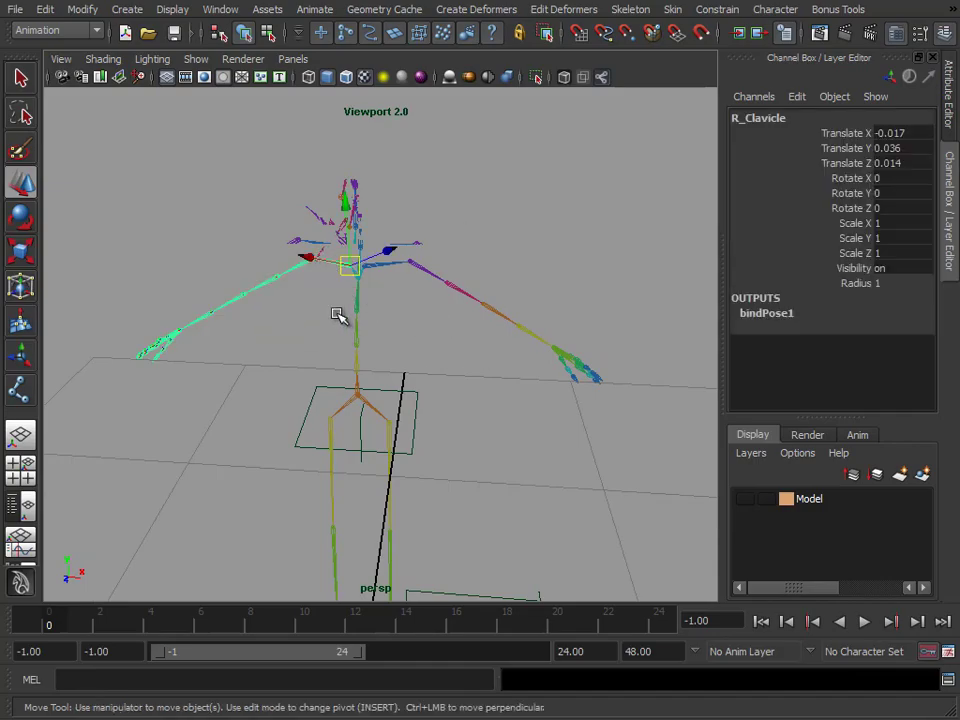
# Delete the right leg's joint chain starting at the right hip
pyautogui.click(333, 487)
pyautogui.click(333, 487)
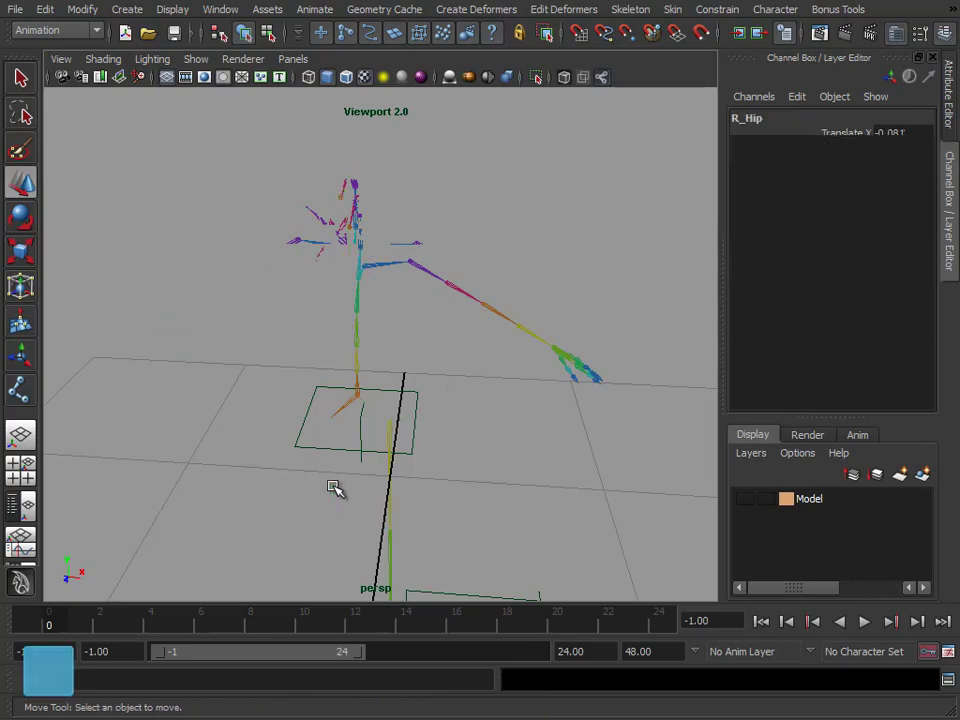
pyautogui.keyDown('alt'); pyautogui.moveTo(335, 485); pyautogui.dragTo(512, 349); pyautogui.keyUp('alt')
pyautogui.hotkey('ctrl', 'z')
pyautogui.keyDown('alt'); pyautogui.moveTo(305, 369); pyautogui.dragTo(266, 360); pyautogui.keyUp('alt')
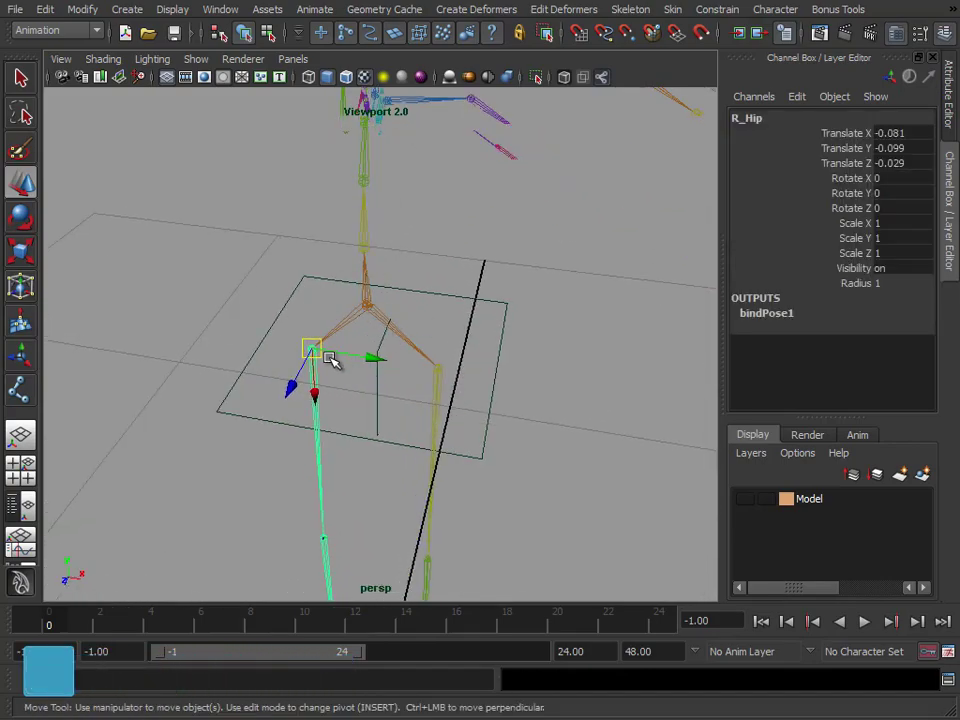
pyautogui.keyDown('alt'); pyautogui.moveTo(353, 374); pyautogui.dragTo(301, 357); pyautogui.keyUp('alt')
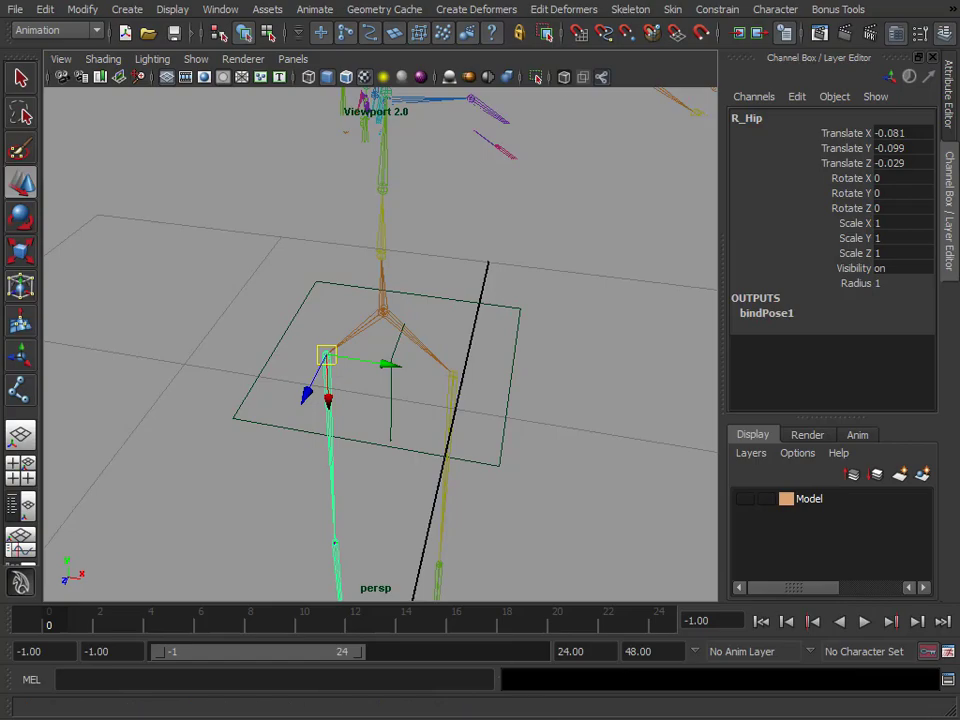
pyautogui.press('Delete')
pyautogui.keyDown('alt'); pyautogui.moveTo(460, 385); pyautogui.dragTo(433, 394); pyautogui.keyUp('alt')
pyautogui.keyDown('alt'); pyautogui.moveTo(433, 394); pyautogui.dragTo(298, 350, button='right'); pyautogui.keyUp('alt')
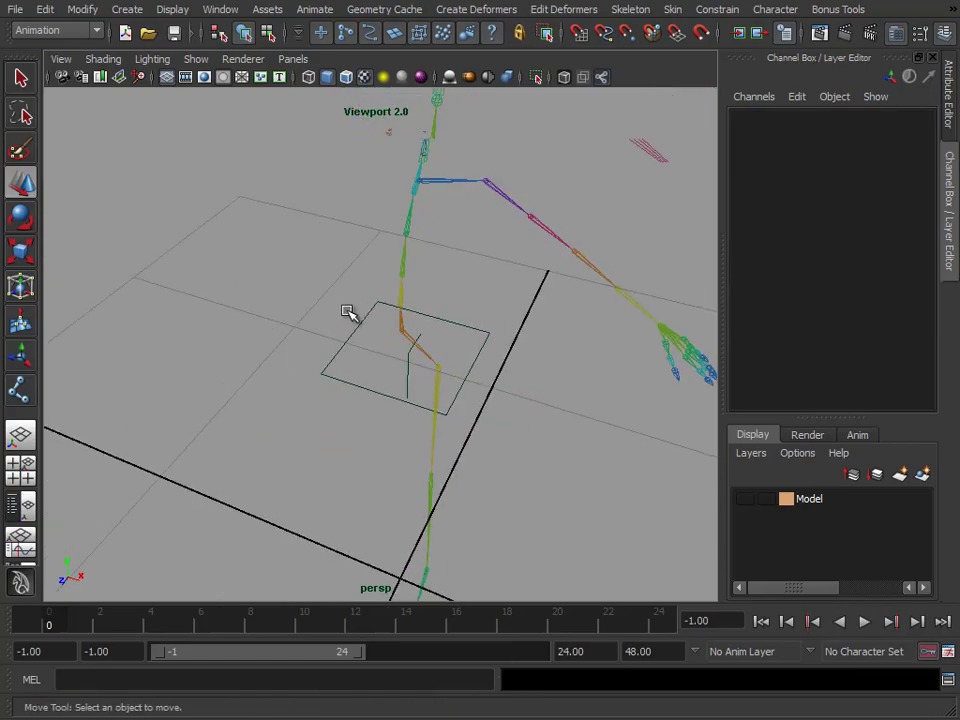
# Hide the cameras in the perspective viewport so only the skeleton and grid are displayed
pyautogui.click(196, 59)
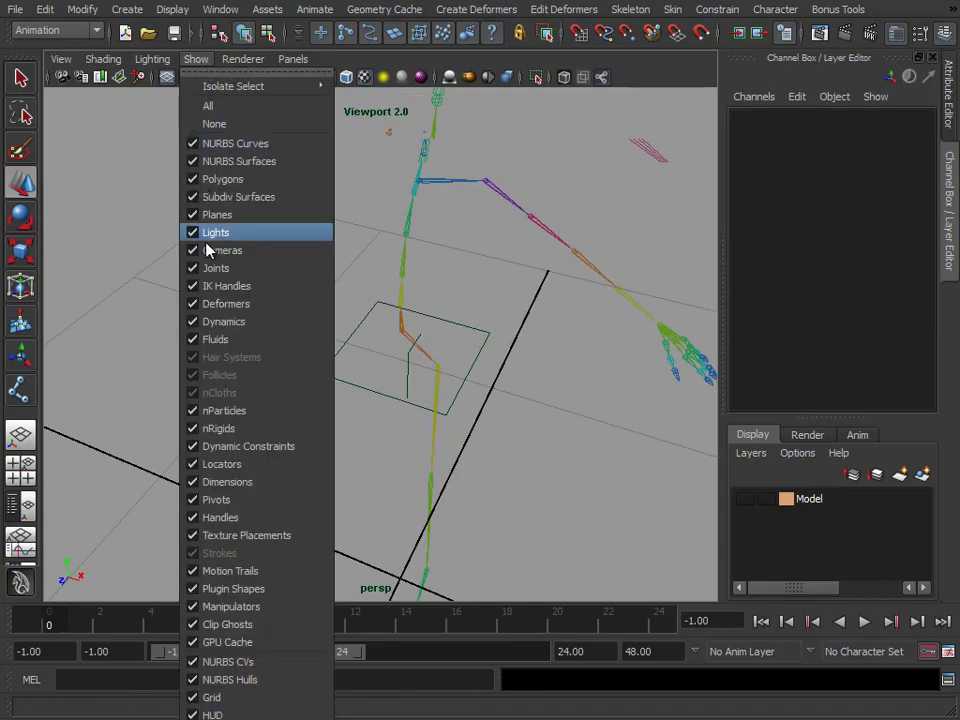
pyautogui.click(215, 251)
pyautogui.keyDown('alt'); pyautogui.moveTo(223, 255); pyautogui.dragTo(555, 414); pyautogui.keyUp('alt')
pyautogui.keyDown('alt'); pyautogui.moveTo(555, 414); pyautogui.dragTo(443, 206, button='right'); pyautogui.keyUp('alt')
pyautogui.keyDown('alt'); pyautogui.moveTo(576, 401); pyautogui.dragTo(536, 306, button='right'); pyautogui.keyUp('alt')
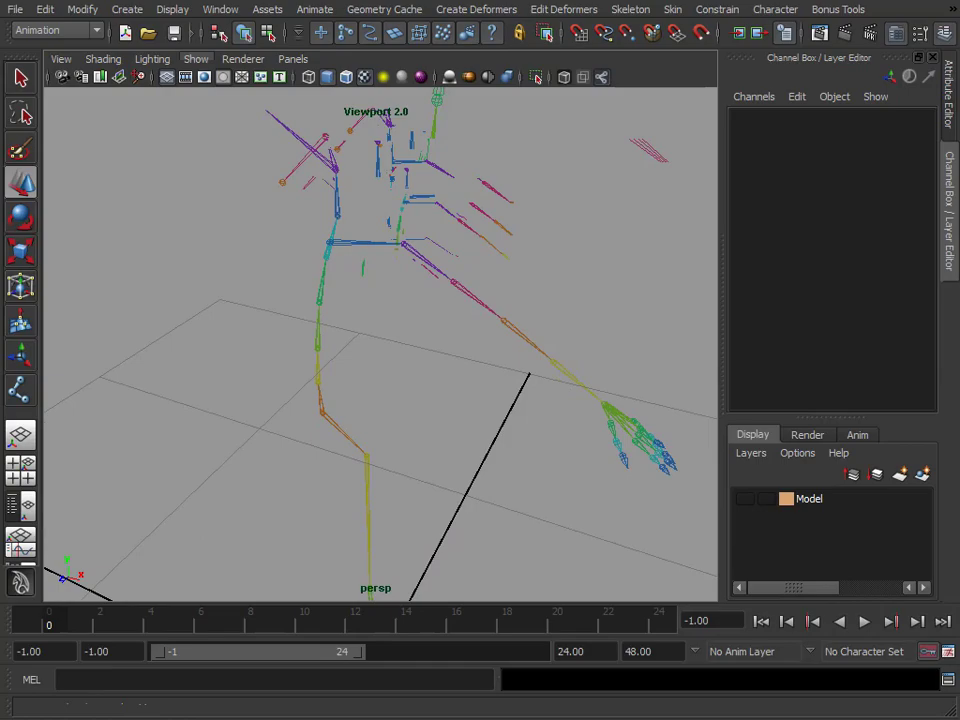
# Review the left arm's joint names in the Outliner, stepping from L_Clavicle down to L_ShoulderTwist, and close it
pyautogui.moveTo(957, 62); pyautogui.dragTo(703, 36)
pyautogui.scroll(-3, 730, 344)
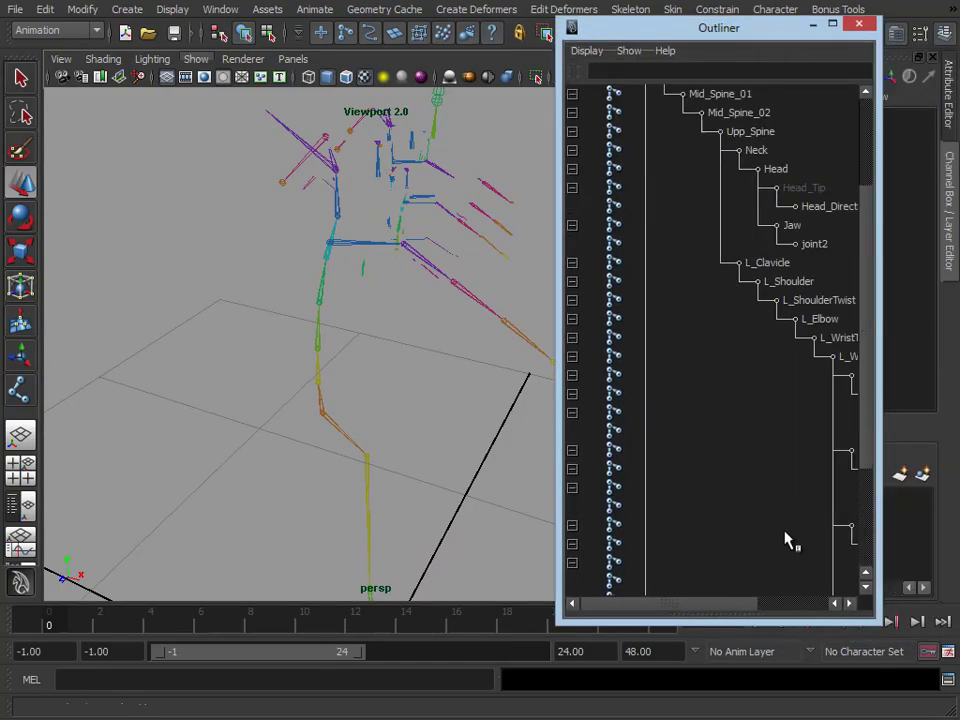
pyautogui.moveTo(876, 518); pyautogui.dragTo(925, 518)
pyautogui.keyDown('alt'); pyautogui.moveTo(392, 301); pyautogui.dragTo(364, 326, button='middle'); pyautogui.keyUp('alt')
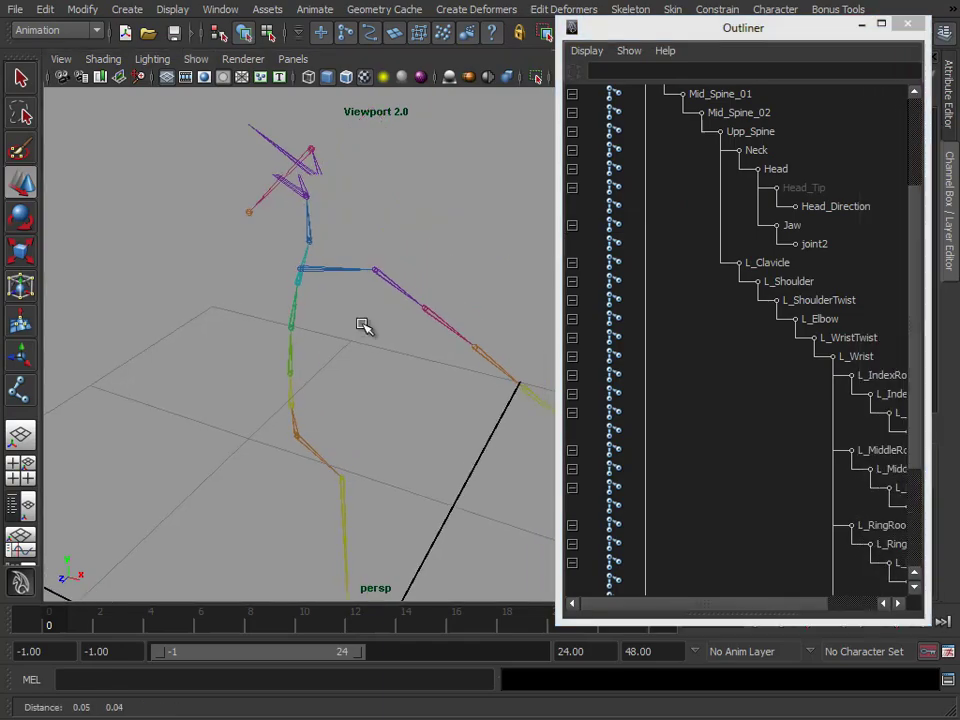
pyautogui.click(340, 269)
pyautogui.press('Down')
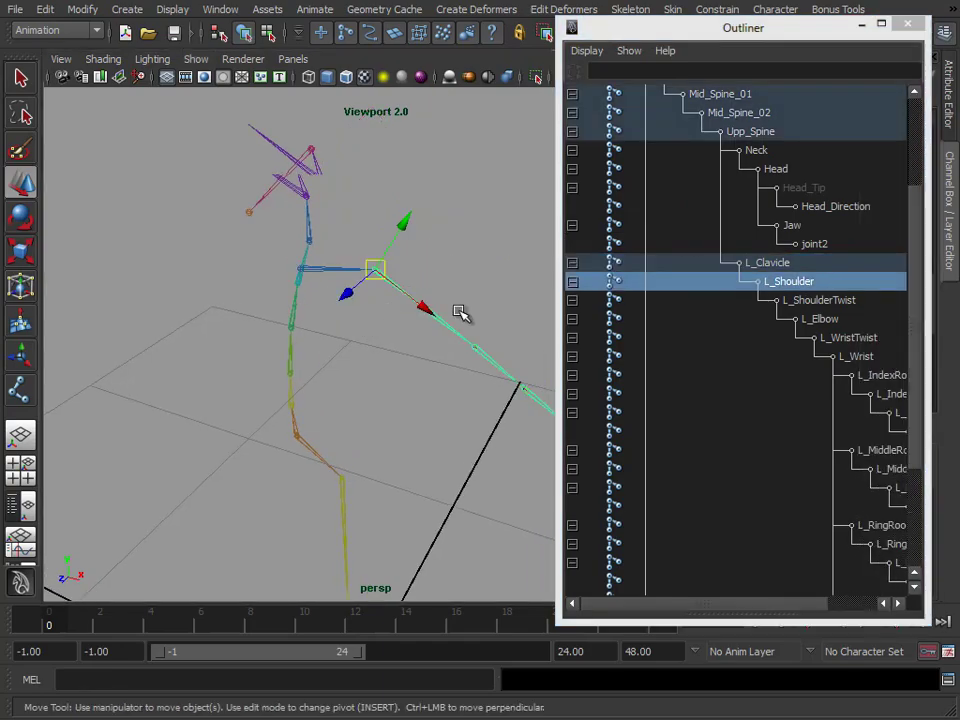
pyautogui.press('Down')
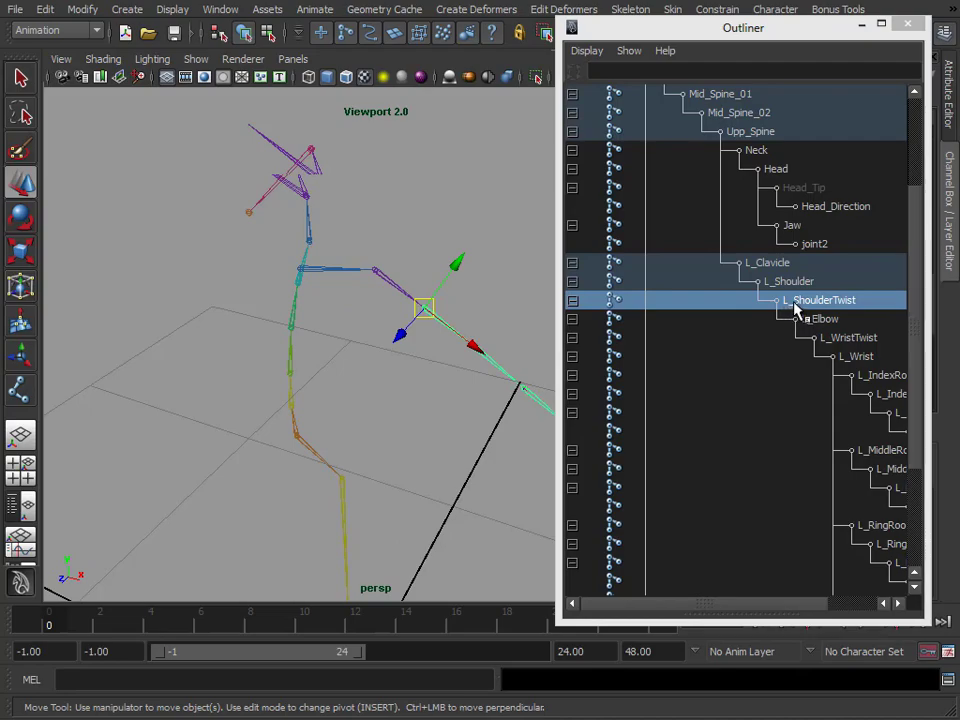
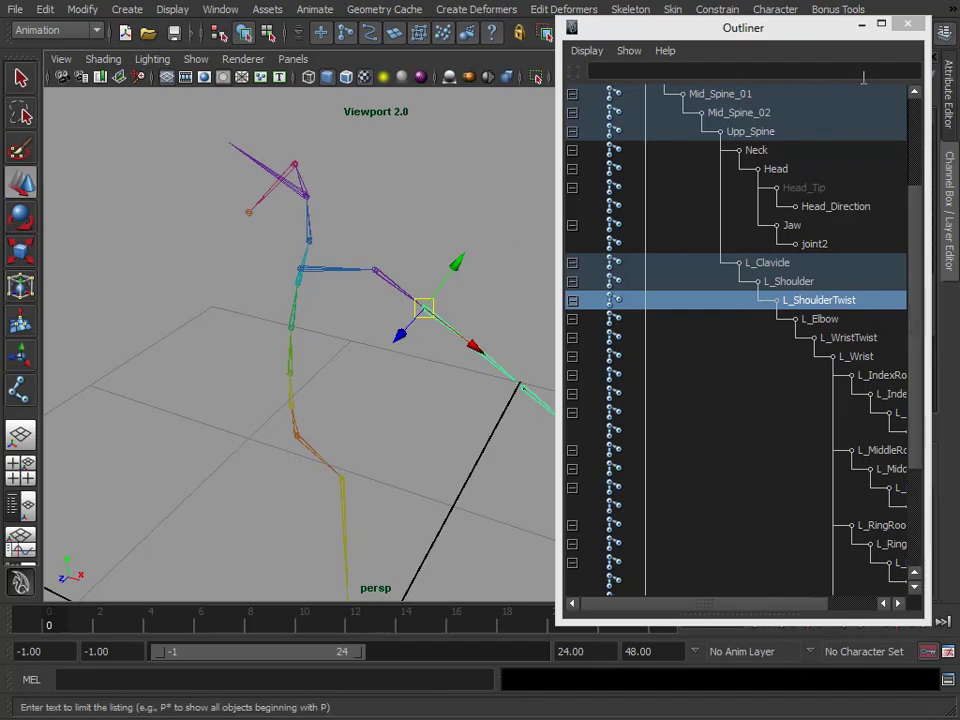
pyautogui.click(909, 27)
# Clear the selection and select the left clavicle and left hip joints together
pyautogui.keyDown('alt'); pyautogui.moveTo(486, 298); pyautogui.dragTo(501, 165); pyautogui.keyUp('alt')
pyautogui.click(601, 135)
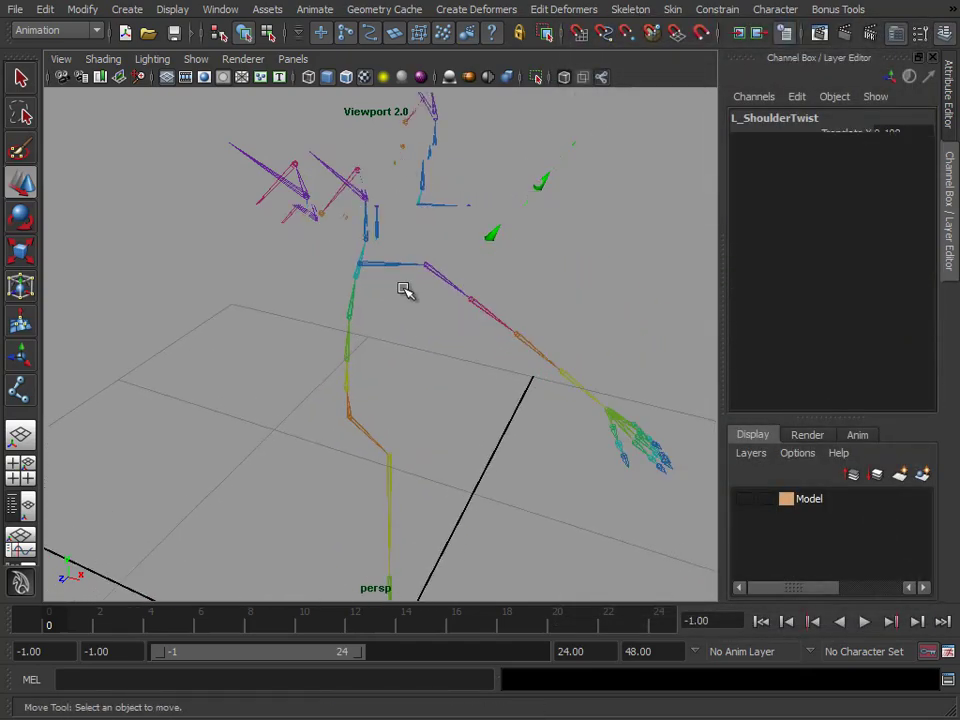
pyautogui.moveTo(400, 232); pyautogui.dragTo(386, 316)
pyautogui.keyDown('alt'); pyautogui.moveTo(231, 248); pyautogui.dragTo(410, 428); pyautogui.keyUp('alt')
pyautogui.keyDown('shift'); pyautogui.moveTo(433, 473); pyautogui.dragTo(319, 471); pyautogui.keyUp('shift')
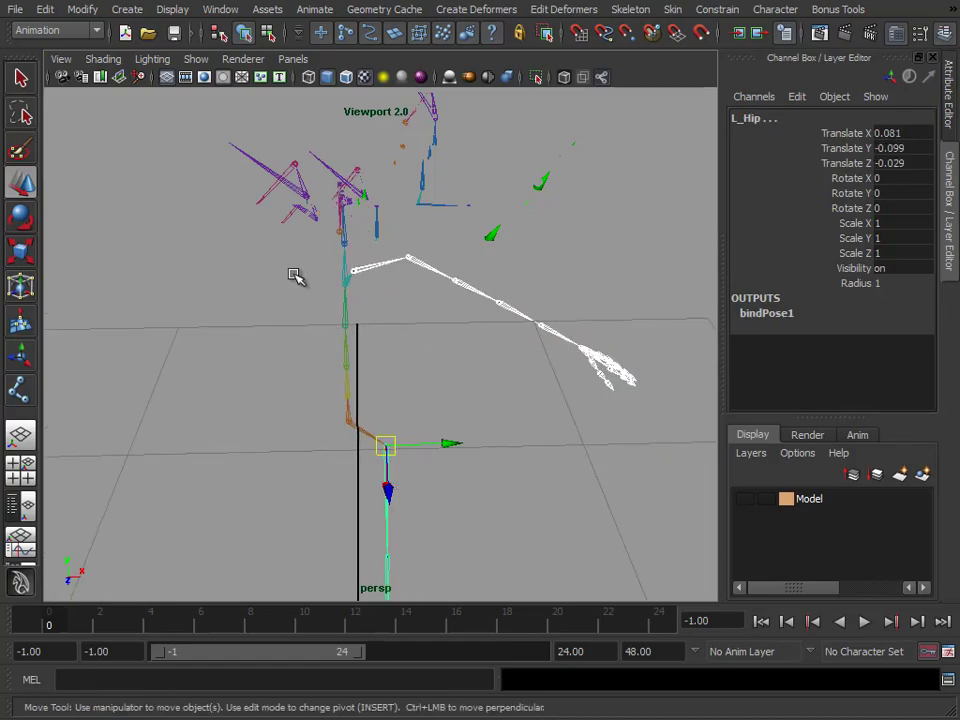
# Open the Mirror Joint options and check the L_ search and R_ replacement prefixes for the duplicated joints
pyautogui.click(632, 10)
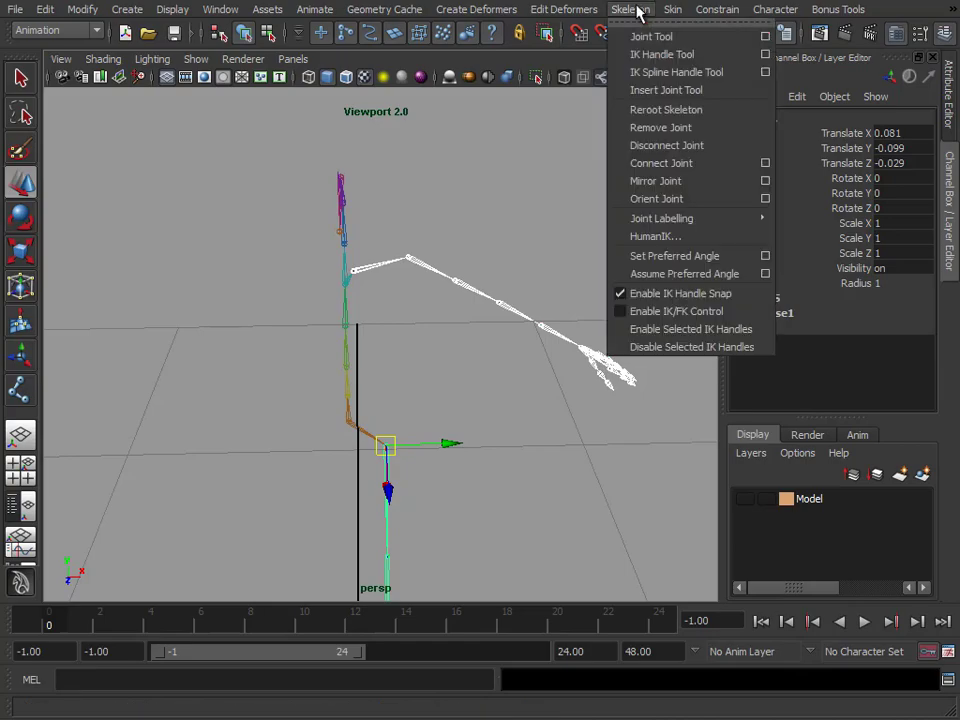
pyautogui.click(765, 181)
pyautogui.moveTo(508, 169); pyautogui.dragTo(757, 52)
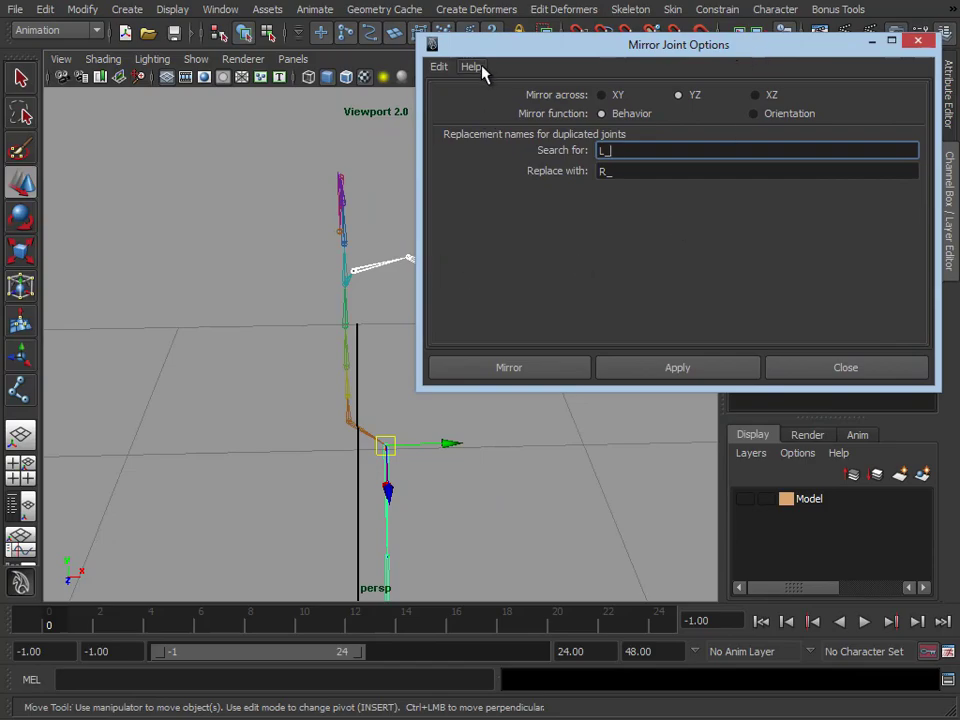
pyautogui.keyDown('alt'); pyautogui.moveTo(402, 290); pyautogui.dragTo(360, 230); pyautogui.keyUp('alt')
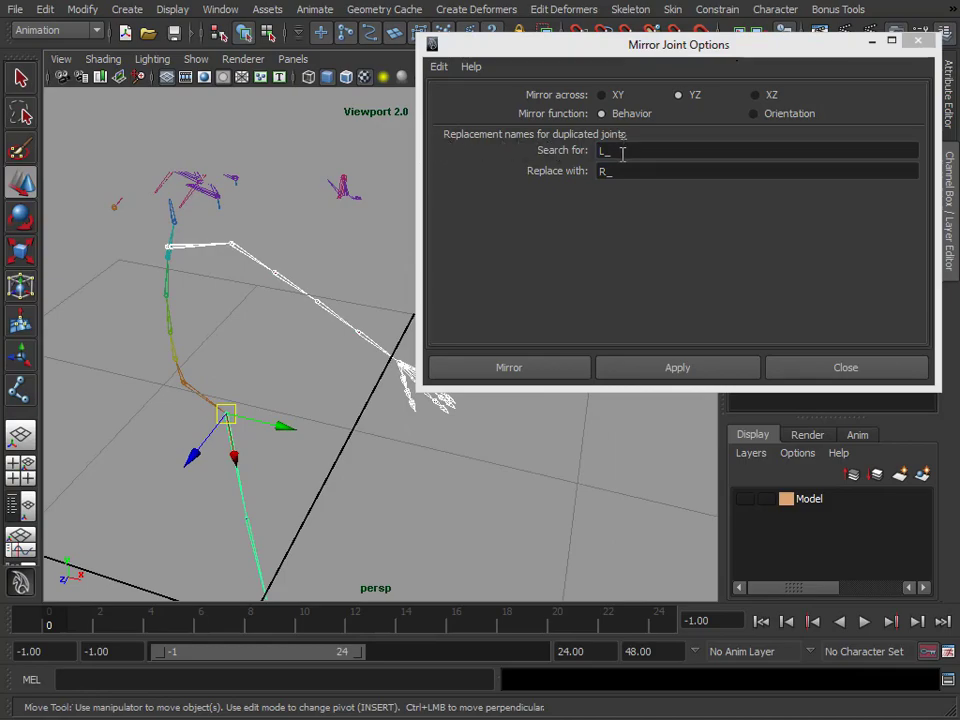
pyautogui.moveTo(622, 154); pyautogui.dragTo(518, 152)
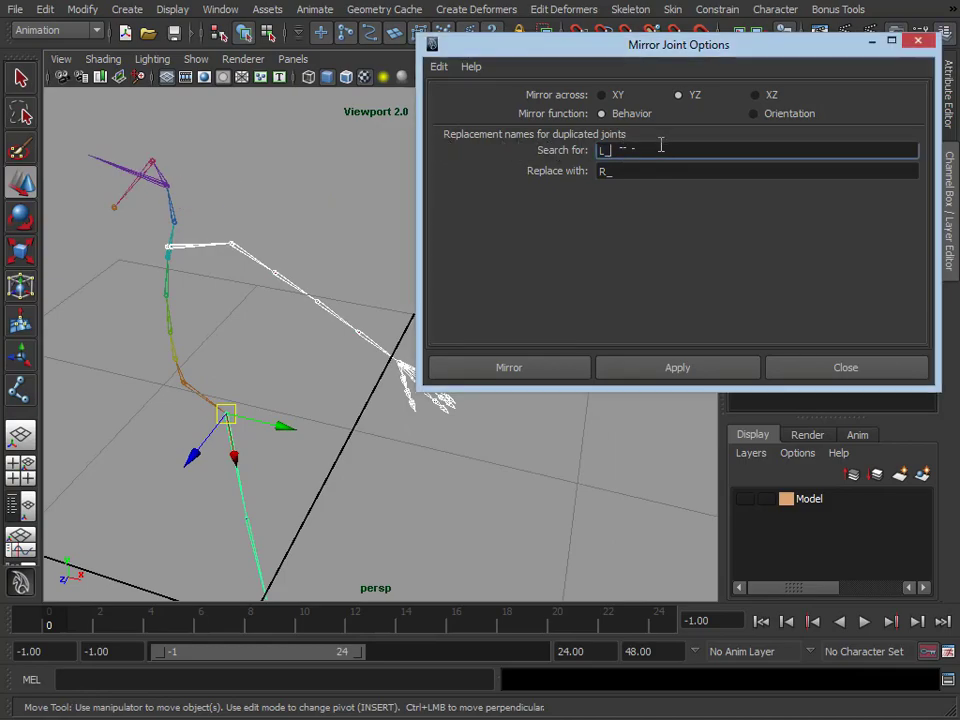
pyautogui.moveTo(652, 171); pyautogui.dragTo(511, 167)
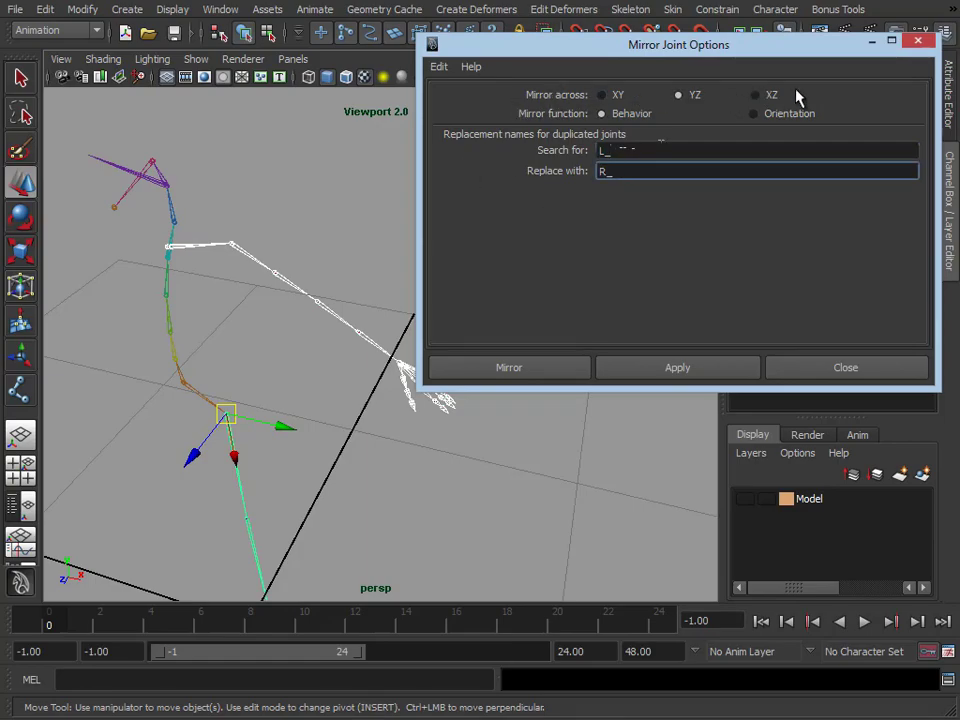
pyautogui.keyDown('alt'); pyautogui.moveTo(316, 155); pyautogui.dragTo(314, 170); pyautogui.keyUp('alt')
# Try mirroring the left clavicle chain across XY with the Behavior function, and undo the mirror
pyautogui.click(606, 98)
pyautogui.keyDown('alt'); pyautogui.moveTo(234, 283); pyautogui.dragTo(240, 283, button='middle'); pyautogui.keyUp('alt')
pyautogui.keyDown('alt'); pyautogui.moveTo(240, 283); pyautogui.dragTo(208, 281); pyautogui.keyUp('alt')
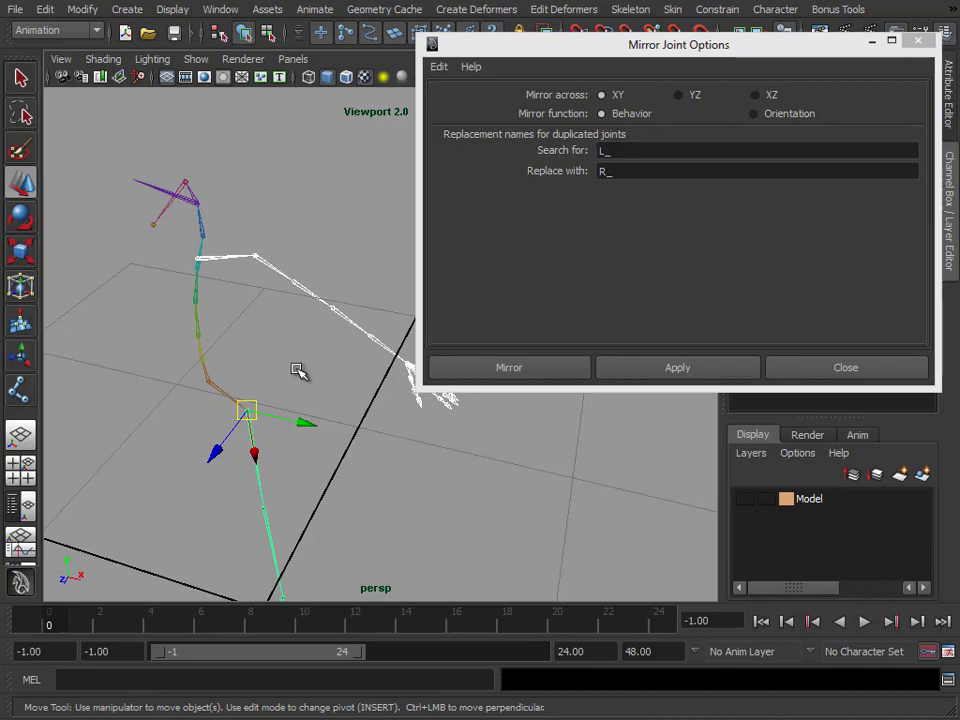
pyautogui.keyDown('alt'); pyautogui.moveTo(279, 347); pyautogui.dragTo(300, 328); pyautogui.keyUp('alt')
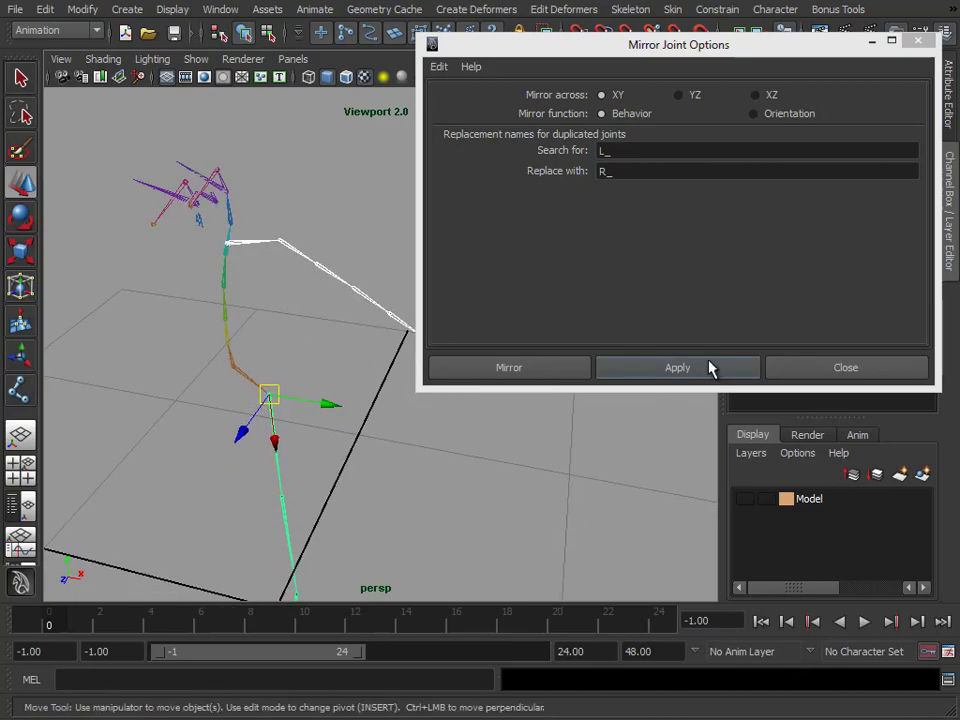
pyautogui.click(709, 369)
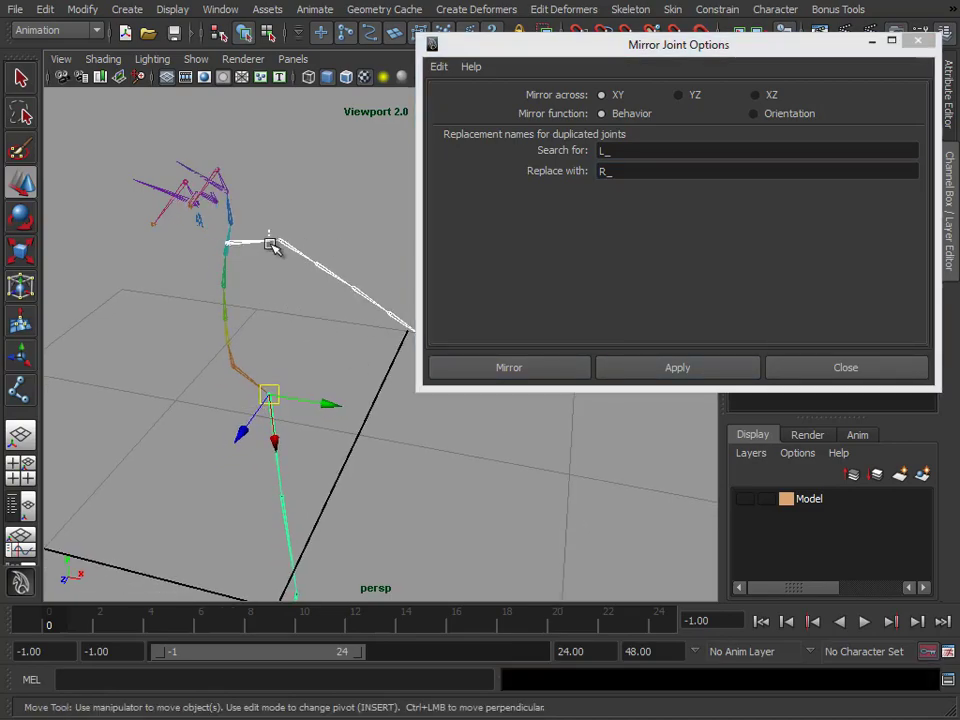
pyautogui.click(272, 240)
pyautogui.click(689, 368)
pyautogui.keyDown('alt'); pyautogui.moveTo(236, 274); pyautogui.dragTo(240, 340, button='middle'); pyautogui.keyUp('alt')
pyautogui.keyDown('alt'); pyautogui.moveTo(240, 340); pyautogui.dragTo(348, 318, button='right'); pyautogui.keyUp('alt')
pyautogui.hotkey('ctrl', 'z')
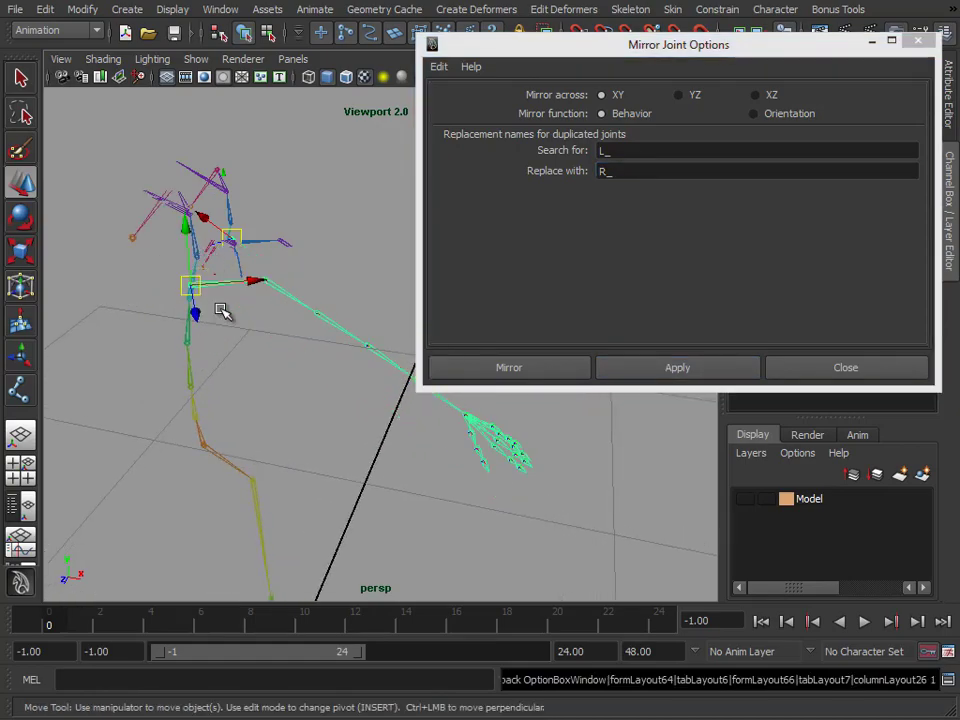
# Try mirroring the left clavicle chain across YZ with the Behavior function, and compare the move axes of both clavicles
pyautogui.click(695, 96)
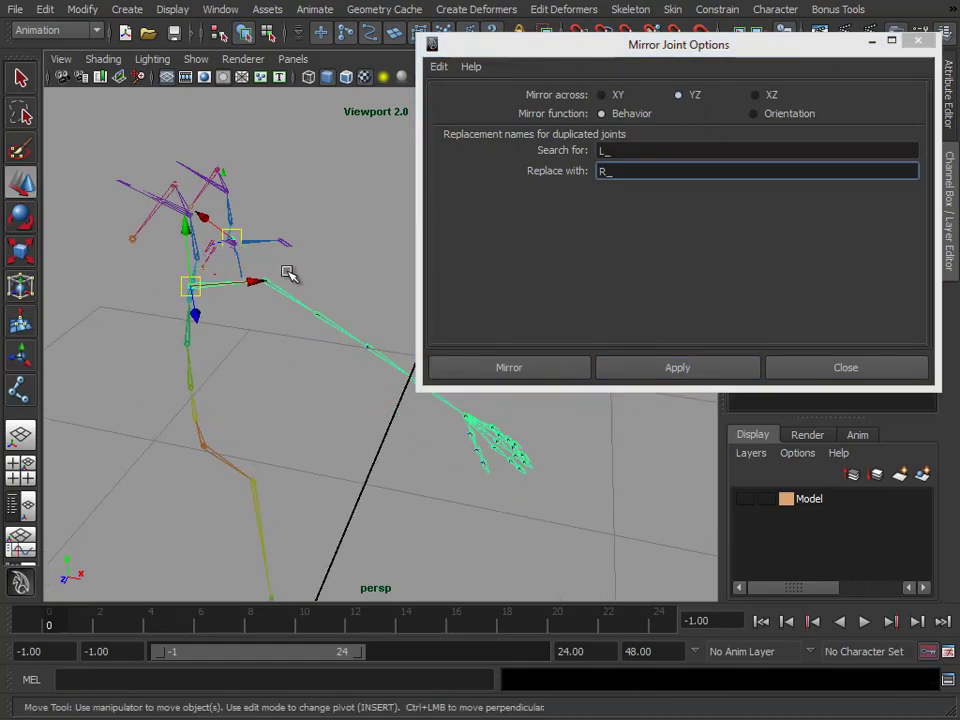
pyautogui.click(678, 369)
pyautogui.keyDown('alt'); pyautogui.moveTo(171, 330); pyautogui.dragTo(264, 323, button='middle'); pyautogui.keyUp('alt')
pyautogui.keyDown('alt'); pyautogui.moveTo(264, 323); pyautogui.dragTo(197, 325); pyautogui.keyUp('alt')
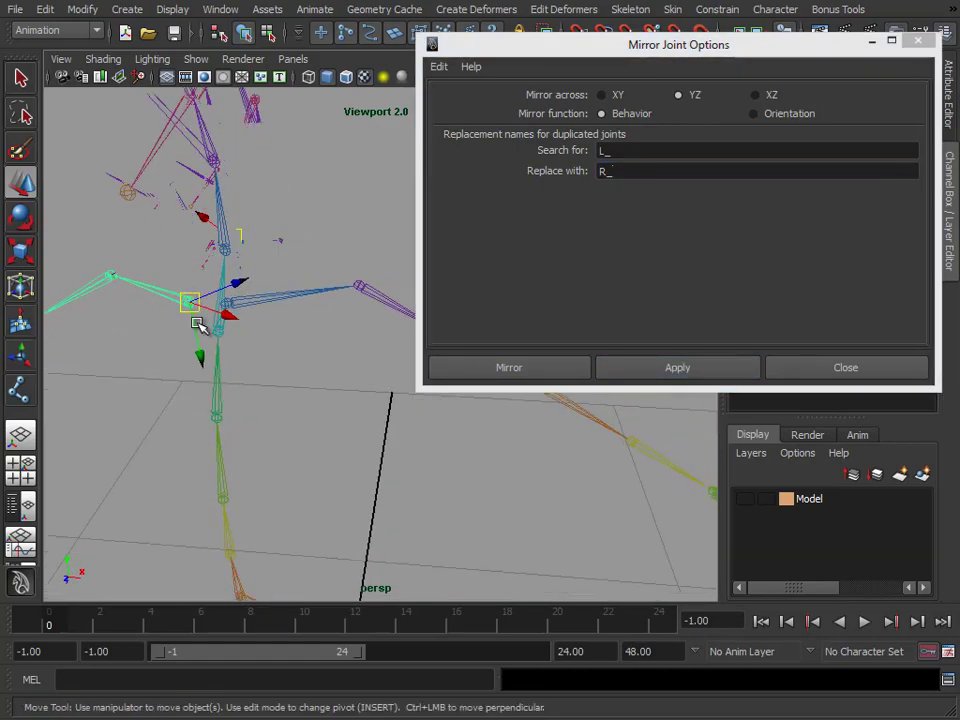
pyautogui.moveTo(273, 268); pyautogui.dragTo(287, 333)
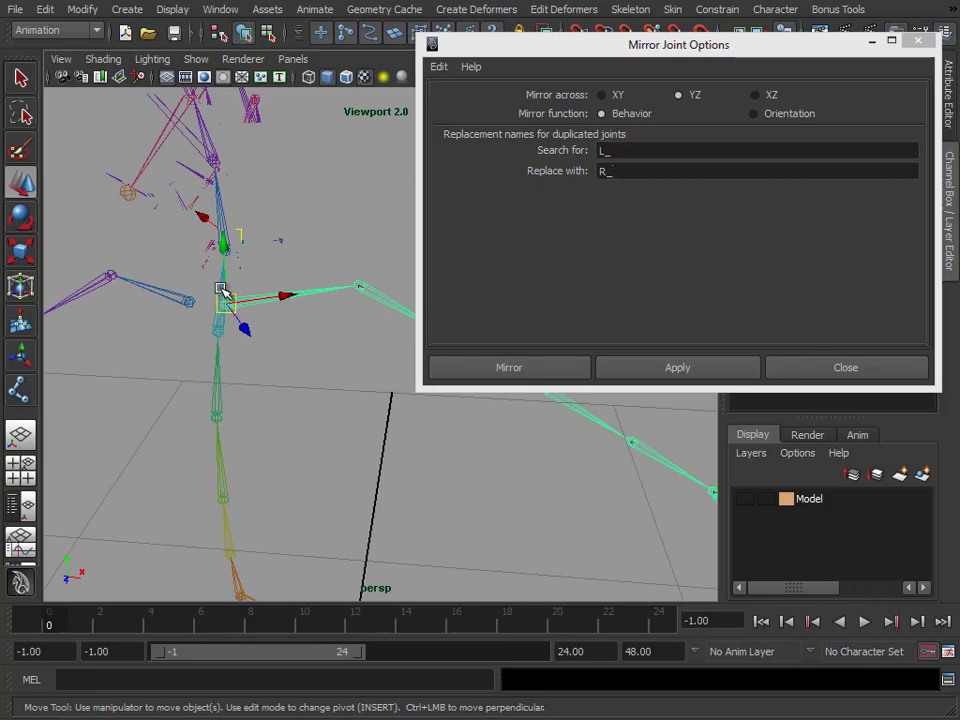
pyautogui.moveTo(150, 258); pyautogui.dragTo(313, 352)
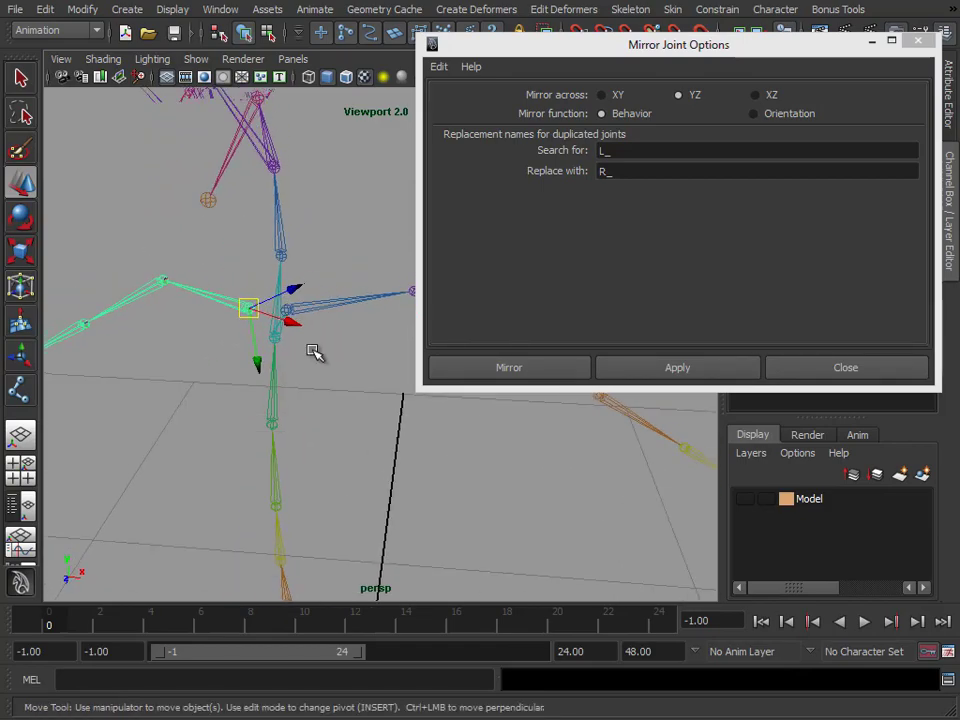
# Test the Behavior mirror by rotating the left and right clavicles together
pyautogui.press('e')
pyautogui.moveTo(356, 287); pyautogui.dragTo(357, 328)
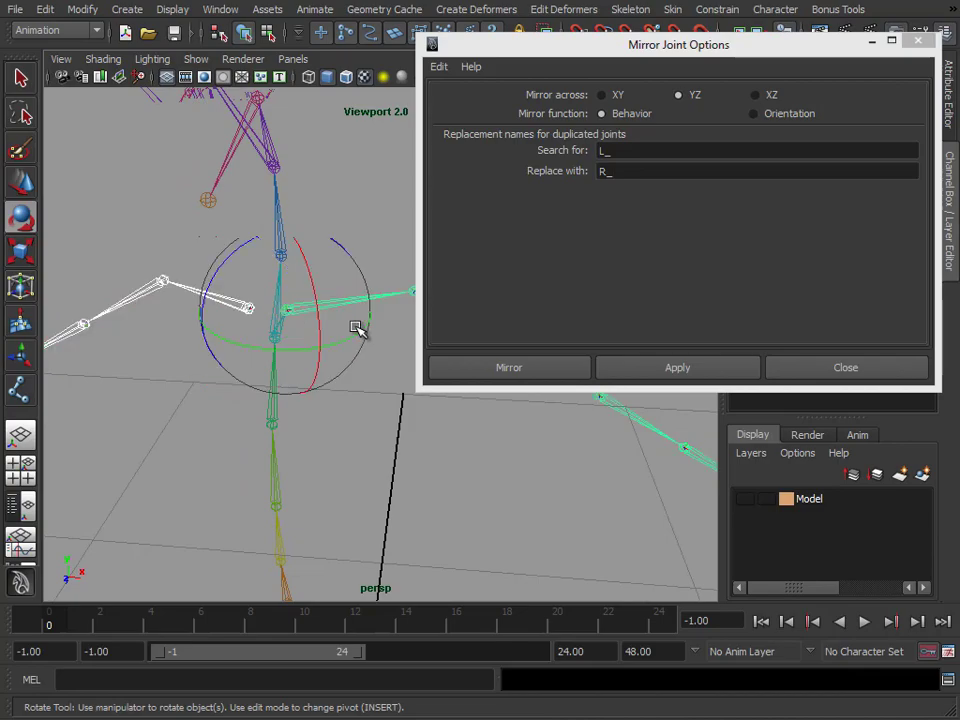
pyautogui.moveTo(261, 236); pyautogui.dragTo(240, 245)
# Select both shoulder joints and test-rotate them together about 40 degrees around Z, lowering the arms
pyautogui.keyDown('alt'); pyautogui.moveTo(328, 377); pyautogui.dragTo(138, 340); pyautogui.keyUp('alt')
pyautogui.keyDown('alt'); pyautogui.moveTo(138, 340); pyautogui.dragTo(117, 340, button='right'); pyautogui.keyUp('alt')
pyautogui.keyDown('alt'); pyautogui.moveTo(352, 290); pyautogui.dragTo(373, 271, button='middle'); pyautogui.keyUp('alt')
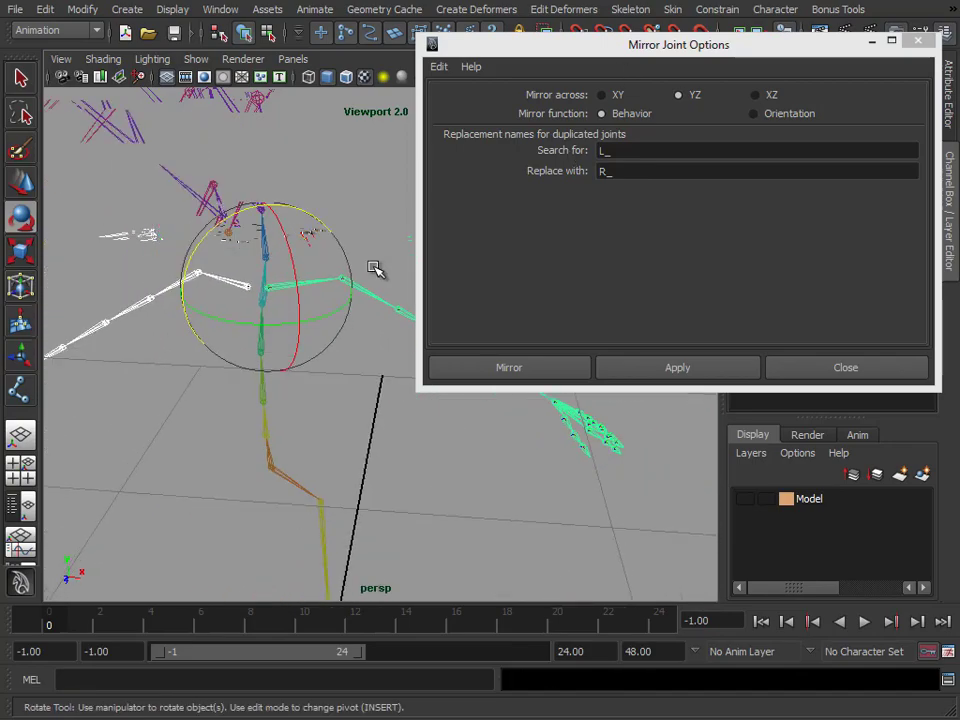
pyautogui.click(370, 306)
pyautogui.keyDown('shift'); pyautogui.click(181, 293); pyautogui.keyUp('shift')
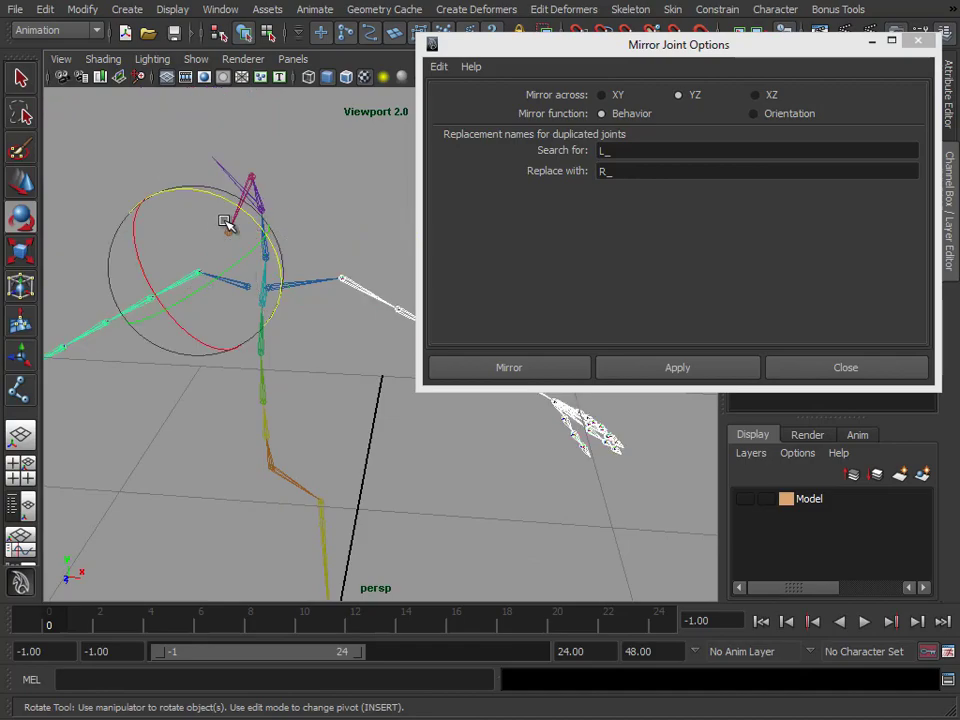
pyautogui.moveTo(246, 204); pyautogui.dragTo(202, 181)
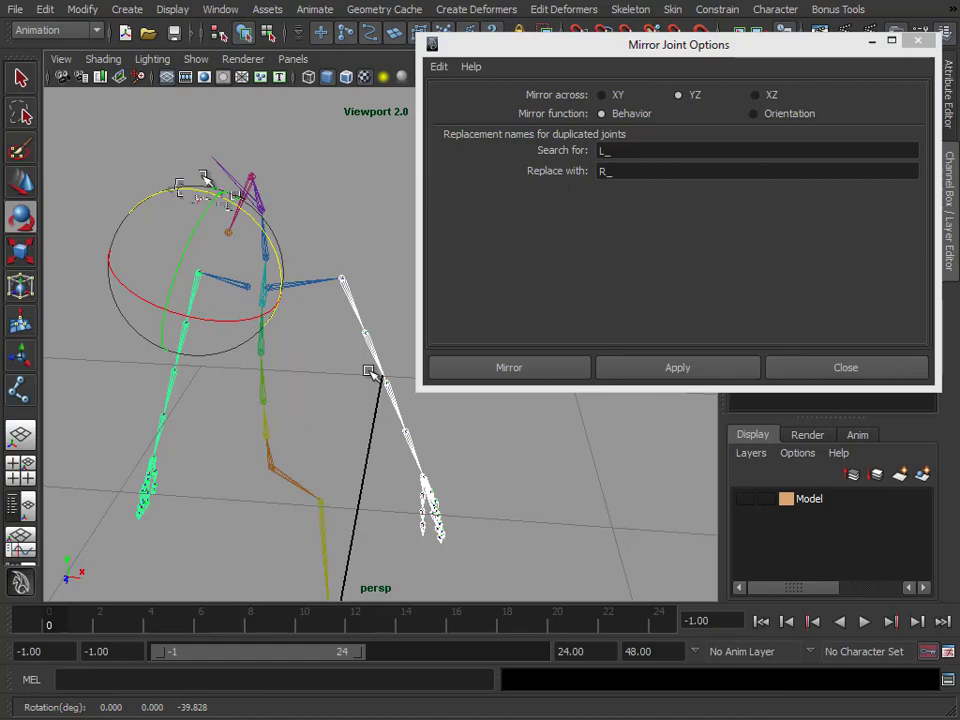
# Undo the test rotations and the Behavior mirror of the left clavicle chain
pyautogui.keyDown('alt'); pyautogui.moveTo(243, 338); pyautogui.dragTo(268, 364, button='middle'); pyautogui.keyUp('alt')
pyautogui.keyDown('alt'); pyautogui.moveTo(268, 364); pyautogui.dragTo(333, 354, button='right'); pyautogui.keyUp('alt')
pyautogui.hotkey('ctrl', 'z')
pyautogui.hotkey('ctrl', 'z')
pyautogui.hotkey('ctrl', 'z')
pyautogui.hotkey('ctrl', 'z')
pyautogui.hotkey('ctrl', 'z')
pyautogui.hotkey('ctrl', 'z')
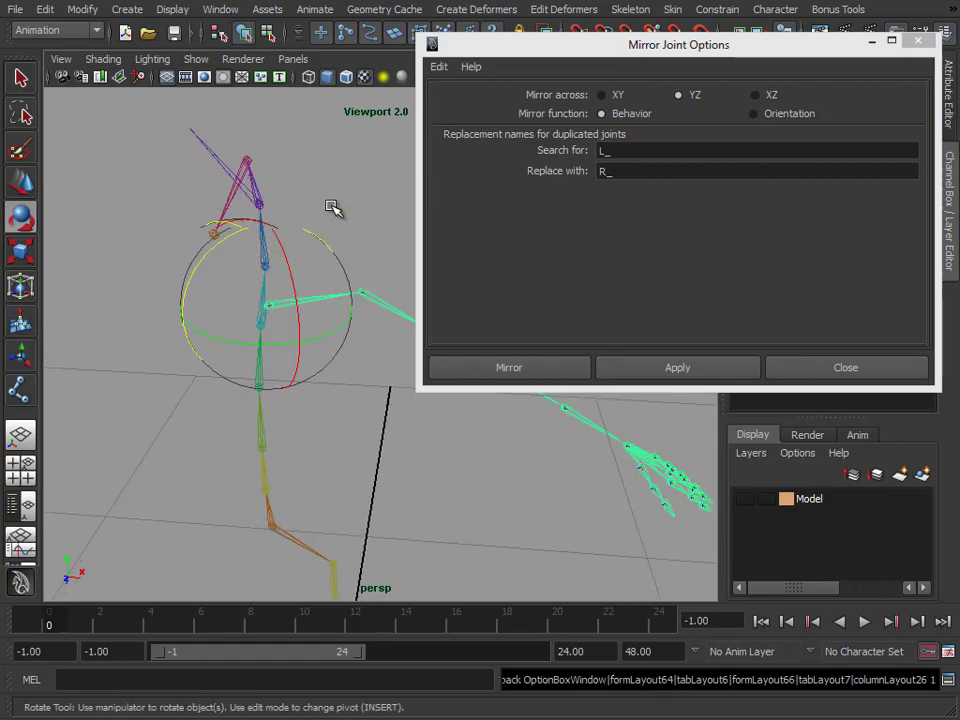
# Try mirroring the left clavicle chain across YZ with the Orientation function, replacing L_ with R_
pyautogui.click(356, 194)
pyautogui.click(312, 302)
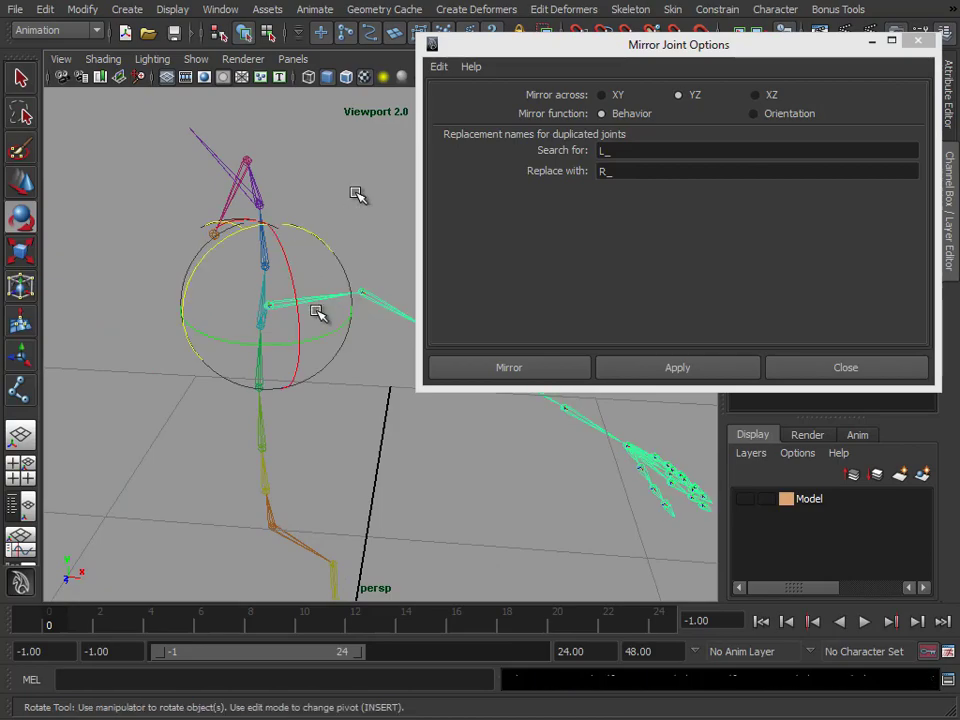
pyautogui.click(812, 115)
pyautogui.click(790, 114)
pyautogui.click(760, 171)
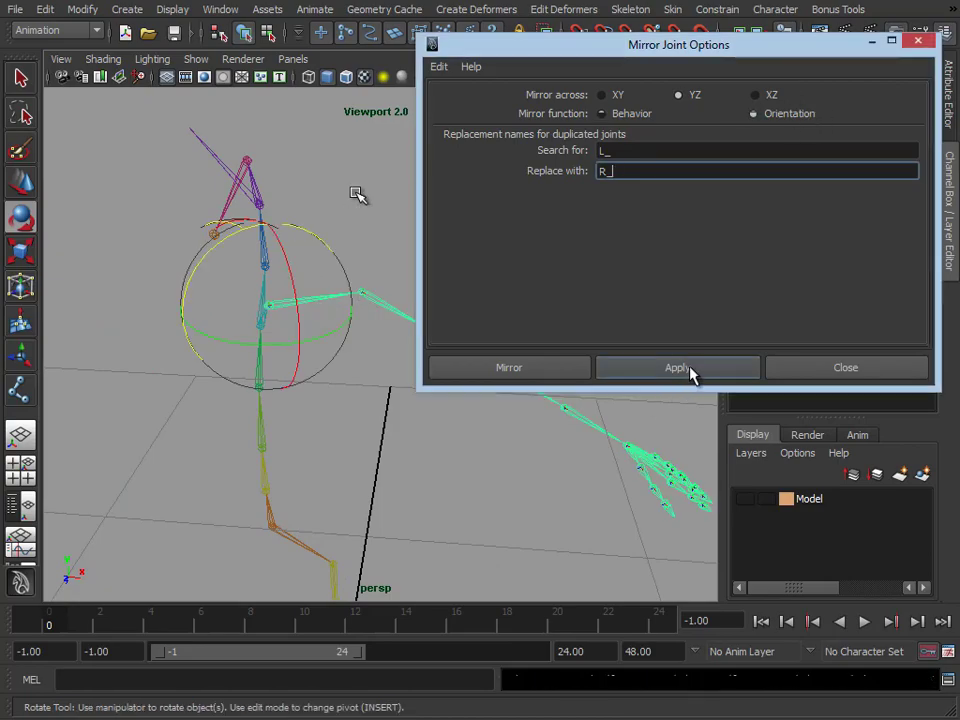
pyautogui.click(690, 369)
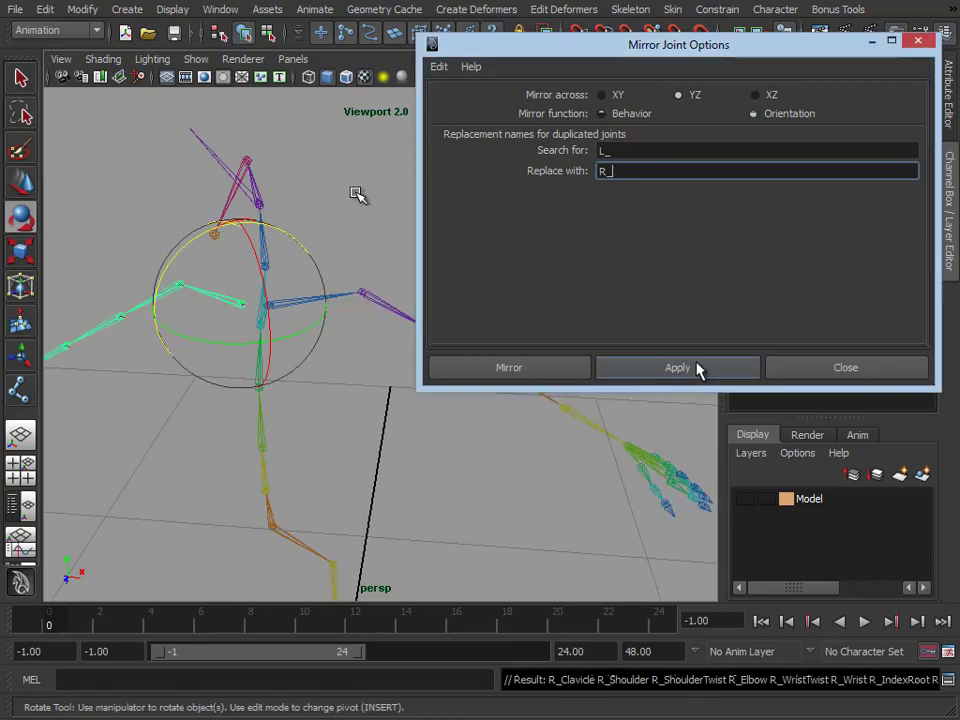
# Compare the move axes of the left clavicle and the orientation-mirrored right clavicle
pyautogui.click(336, 317)
pyautogui.press('w')
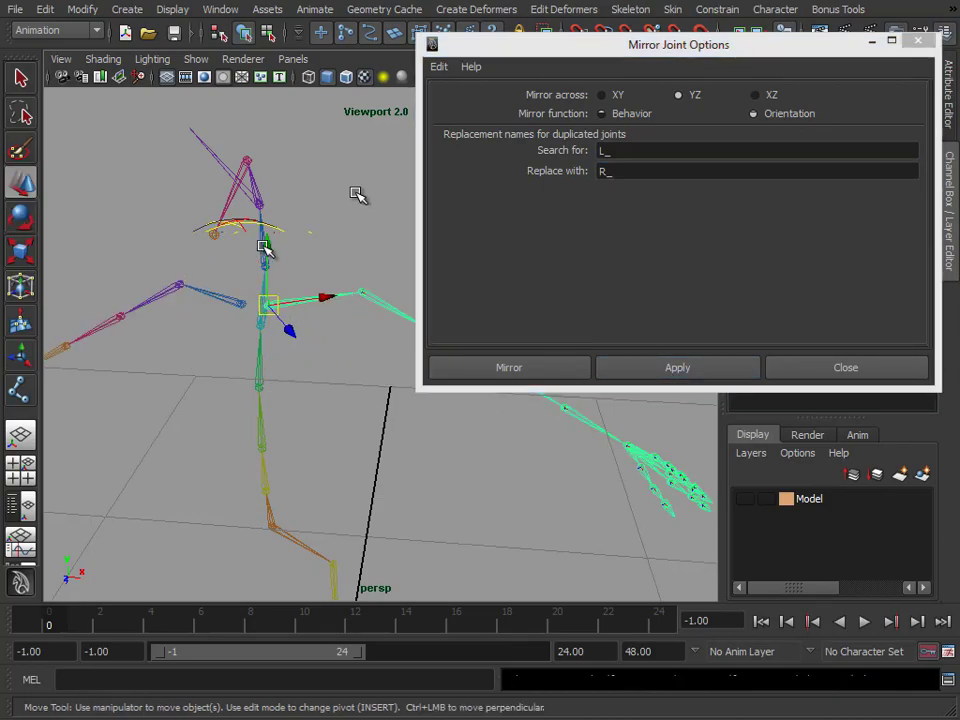
pyautogui.click(240, 305)
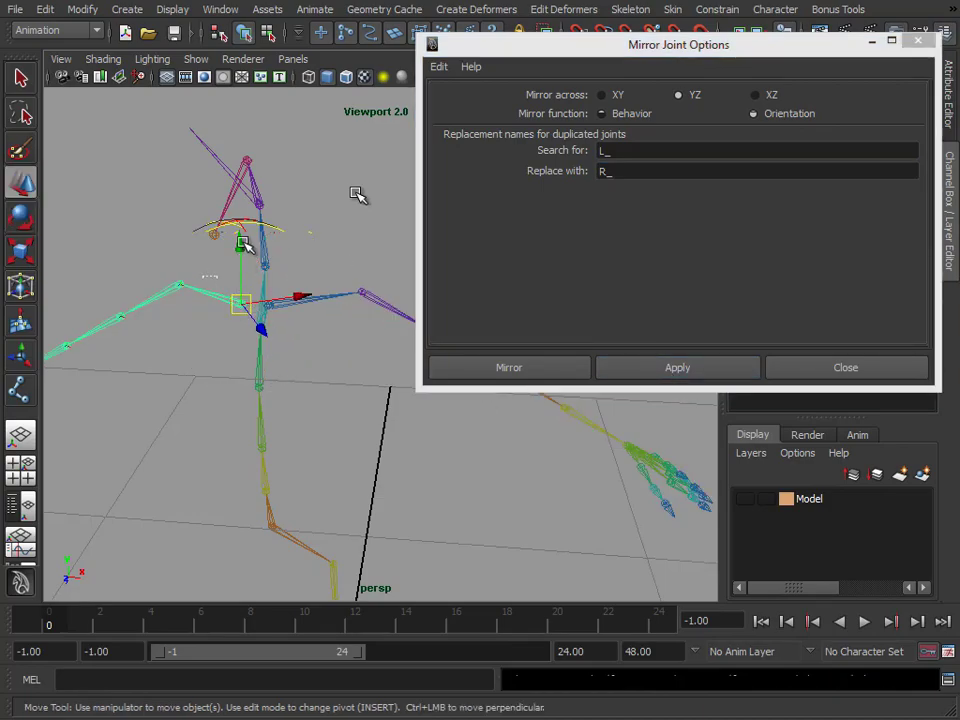
# Test-rotate both clavicles together about 18 degrees around Z, and undo the rotation
pyautogui.keyDown('shift'); pyautogui.moveTo(321, 265); pyautogui.dragTo(309, 330); pyautogui.keyUp('shift')
pyautogui.press('e')
pyautogui.moveTo(262, 226); pyautogui.dragTo(147, 308)
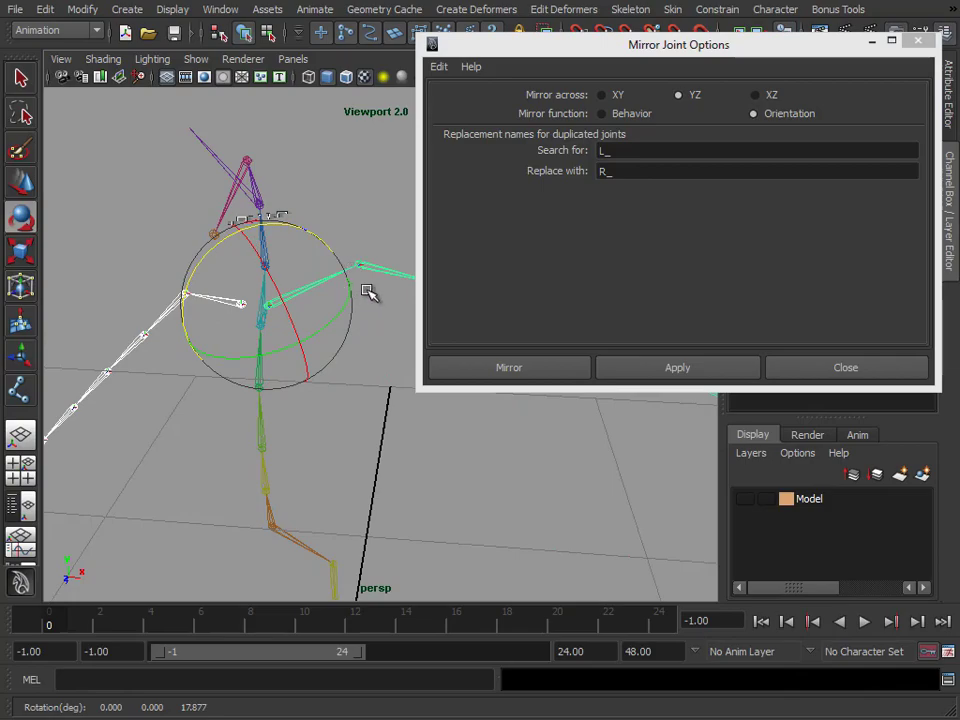
pyautogui.hotkey('ctrl', 'z')
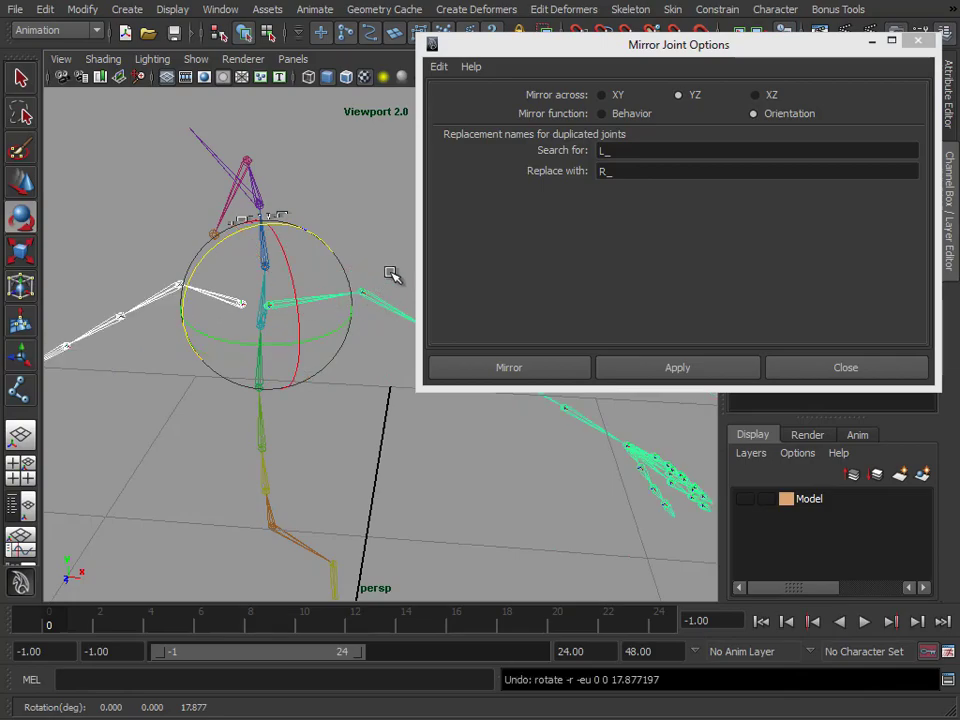
# Test-rotate both shoulder joints of the orientation-mirrored arms together, undoing each rotation
pyautogui.click(362, 295)
pyautogui.click(178, 285)
pyautogui.moveTo(238, 236)
pyautogui.mouseDown()
pyautogui.moveTo(227, 210)
pyautogui.moveTo(240, 242)
pyautogui.mouseUp()
pyautogui.hotkey('ctrl', 'z')
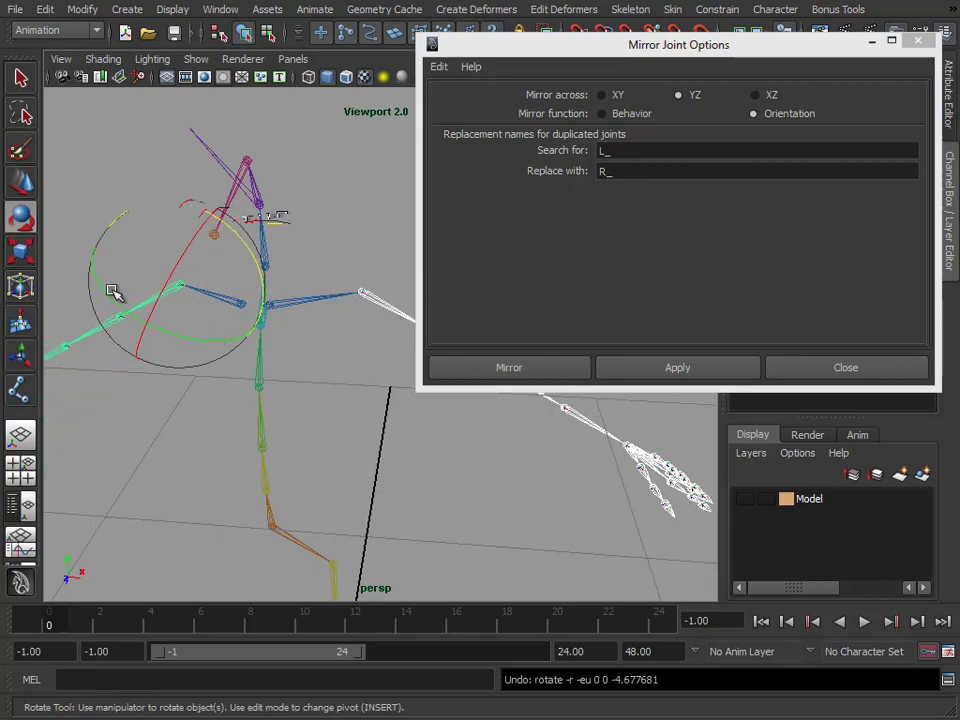
pyautogui.moveTo(248, 248); pyautogui.dragTo(182, 247)
pyautogui.hotkey('ctrl', 'z')
# Move the Mirror Joint Options dialog aside and examine the left clavicle's axes with the Move tool
pyautogui.keyDown('alt'); pyautogui.moveTo(347, 407); pyautogui.dragTo(236, 428); pyautogui.keyUp('alt')
pyautogui.keyDown('alt'); pyautogui.moveTo(236, 428); pyautogui.dragTo(236, 390, button='right'); pyautogui.keyUp('alt')
pyautogui.keyDown('alt'); pyautogui.moveTo(236, 390); pyautogui.dragTo(219, 364); pyautogui.keyUp('alt')
pyautogui.keyDown('alt'); pyautogui.moveTo(219, 364); pyautogui.dragTo(354, 364, button='right'); pyautogui.keyUp('alt')
pyautogui.keyDown('alt'); pyautogui.moveTo(354, 364); pyautogui.dragTo(266, 299, button='middle'); pyautogui.keyUp('alt')
pyautogui.moveTo(825, 41); pyautogui.dragTo(879, 26)
pyautogui.keyDown('alt'); pyautogui.moveTo(328, 326); pyautogui.dragTo(415, 308, button='right'); pyautogui.keyUp('alt')
pyautogui.keyDown('alt'); pyautogui.moveTo(219, 317); pyautogui.dragTo(289, 311, button='middle'); pyautogui.keyUp('alt')
pyautogui.keyDown('alt'); pyautogui.moveTo(289, 311); pyautogui.dragTo(394, 311, button='right'); pyautogui.keyUp('alt')
pyautogui.click(295, 310)
pyautogui.keyDown('alt'); pyautogui.moveTo(281, 342); pyautogui.dragTo(285, 360); pyautogui.keyUp('alt')
pyautogui.press('w')
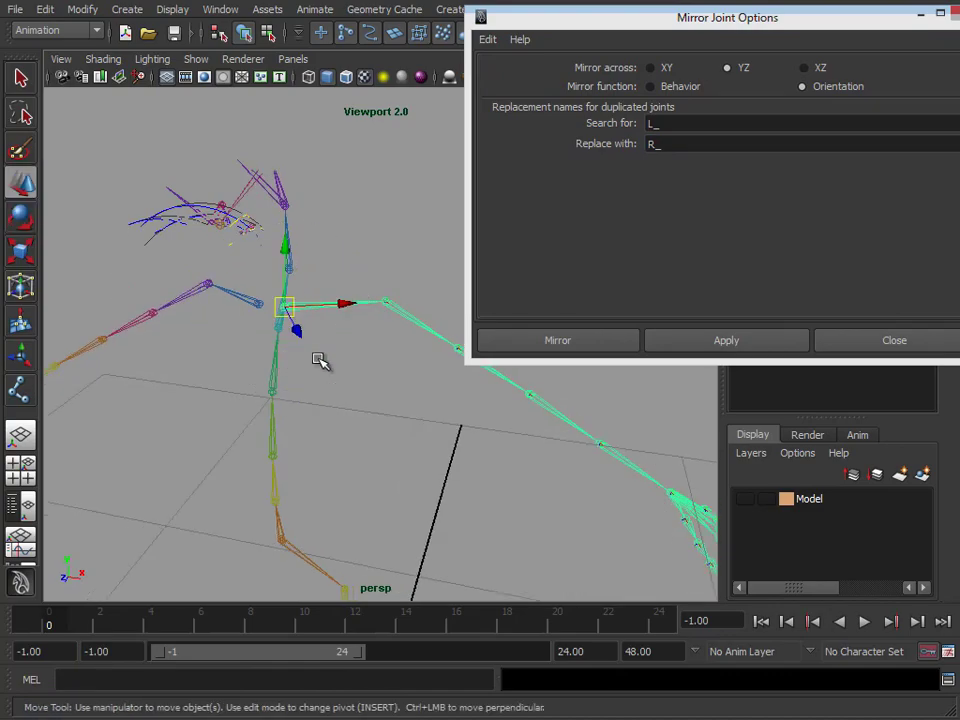
pyautogui.keyDown('alt'); pyautogui.moveTo(308, 334); pyautogui.dragTo(273, 328, button='middle'); pyautogui.keyUp('alt')
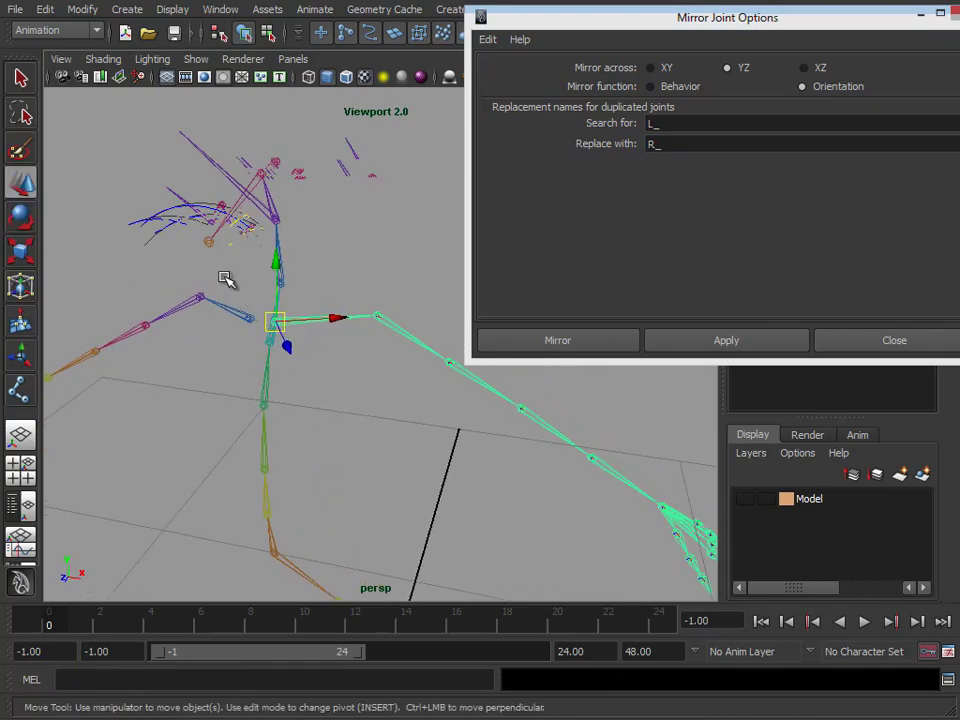
# Compare the move axes of the left and right clavicles and shoulders on the orientation-mirrored arms
pyautogui.keyDown('shift'); pyautogui.moveTo(227, 279); pyautogui.dragTo(222, 357); pyautogui.keyUp('shift')
pyautogui.moveTo(341, 286); pyautogui.dragTo(341, 347)
pyautogui.moveTo(418, 303); pyautogui.dragTo(392, 351)
pyautogui.keyDown('shift'); pyautogui.moveTo(166, 285); pyautogui.dragTo(174, 337); pyautogui.keyUp('shift')
pyautogui.keyDown('alt'); pyautogui.moveTo(208, 377); pyautogui.dragTo(266, 351); pyautogui.keyUp('alt')
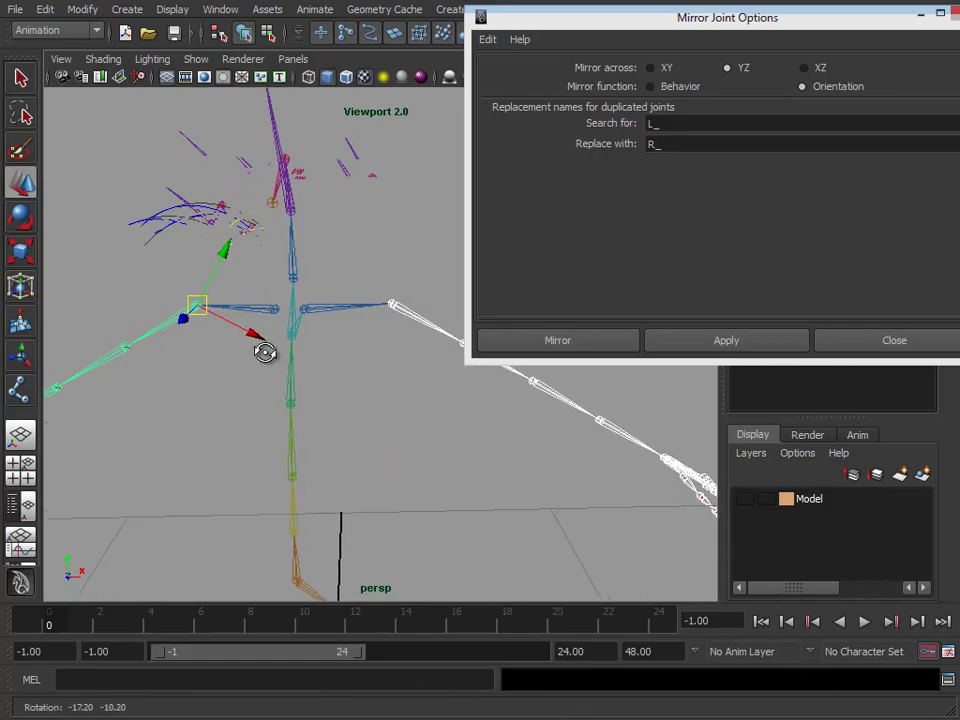
pyautogui.moveTo(410, 285); pyautogui.dragTo(398, 347)
pyautogui.moveTo(170, 293); pyautogui.dragTo(166, 347)
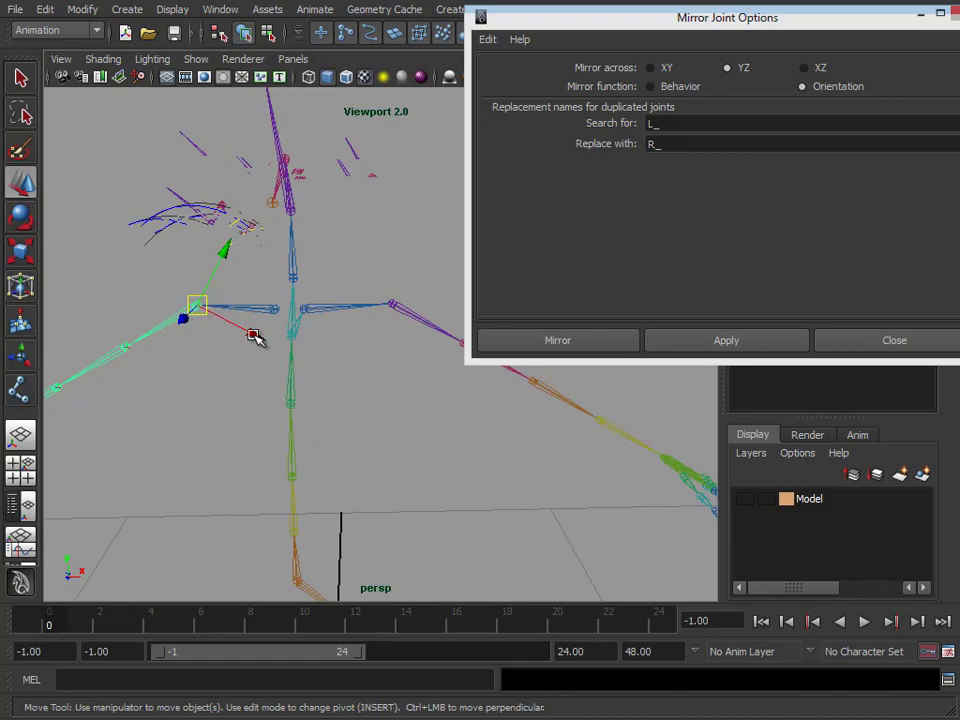
# Delete the orientation-mirrored right clavicle chain
pyautogui.press('e')
pyautogui.keyDown('alt'); pyautogui.moveTo(440, 348); pyautogui.dragTo(410, 360); pyautogui.keyUp('alt')
pyautogui.moveTo(212, 244); pyautogui.dragTo(211, 346)
pyautogui.press('Delete')
# Mirror the left clavicle chain across YZ with the Behavior function, replacing L_ with R_ in the joint names
pyautogui.click(790, 146)
pyautogui.keyDown('alt'); pyautogui.moveTo(420, 290); pyautogui.dragTo(347, 306); pyautogui.keyUp('alt')
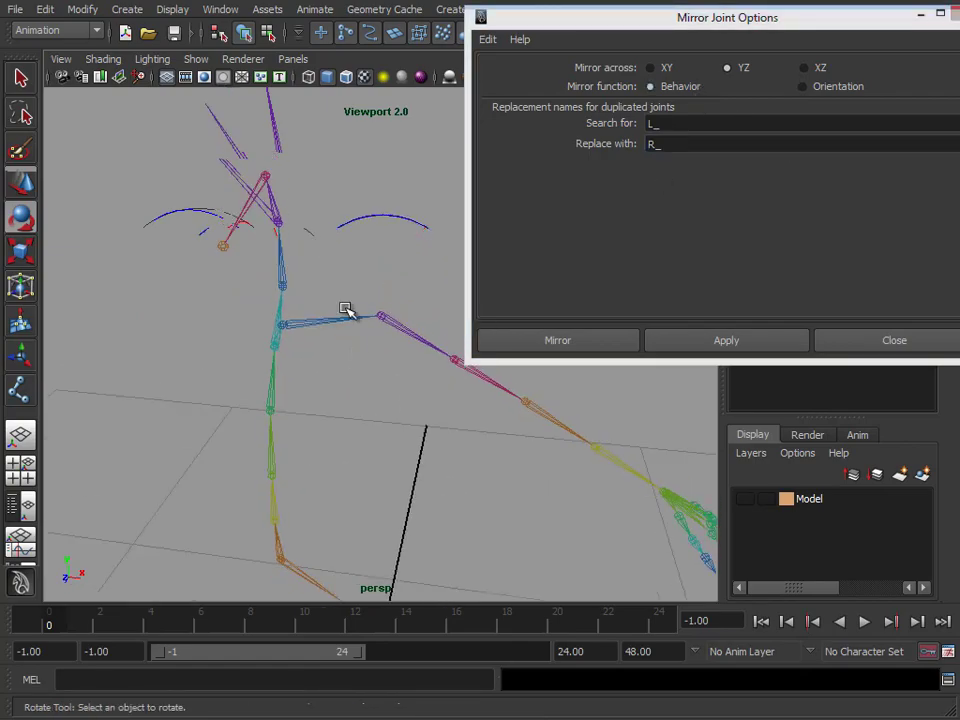
pyautogui.click(345, 316)
pyautogui.click(676, 343)
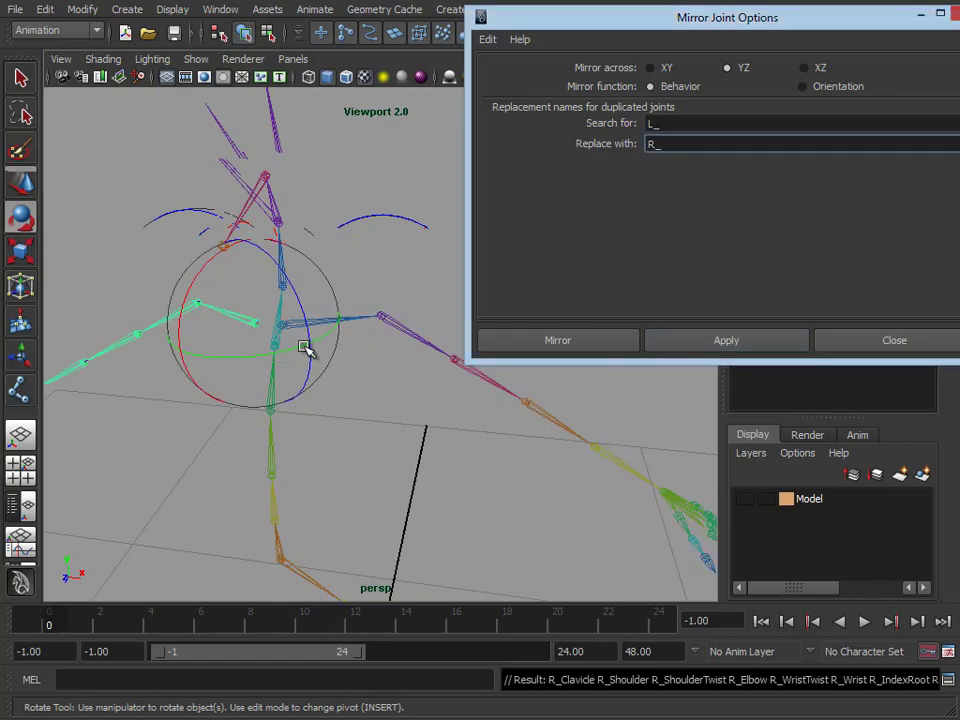
# Examine the axes of the left and right shoulders on the behavior-mirrored arms, using the Move tool on the right shoulder
pyautogui.keyDown('alt'); pyautogui.moveTo(306, 347); pyautogui.dragTo(400, 338); pyautogui.keyUp('alt')
pyautogui.moveTo(432, 278); pyautogui.dragTo(410, 355)
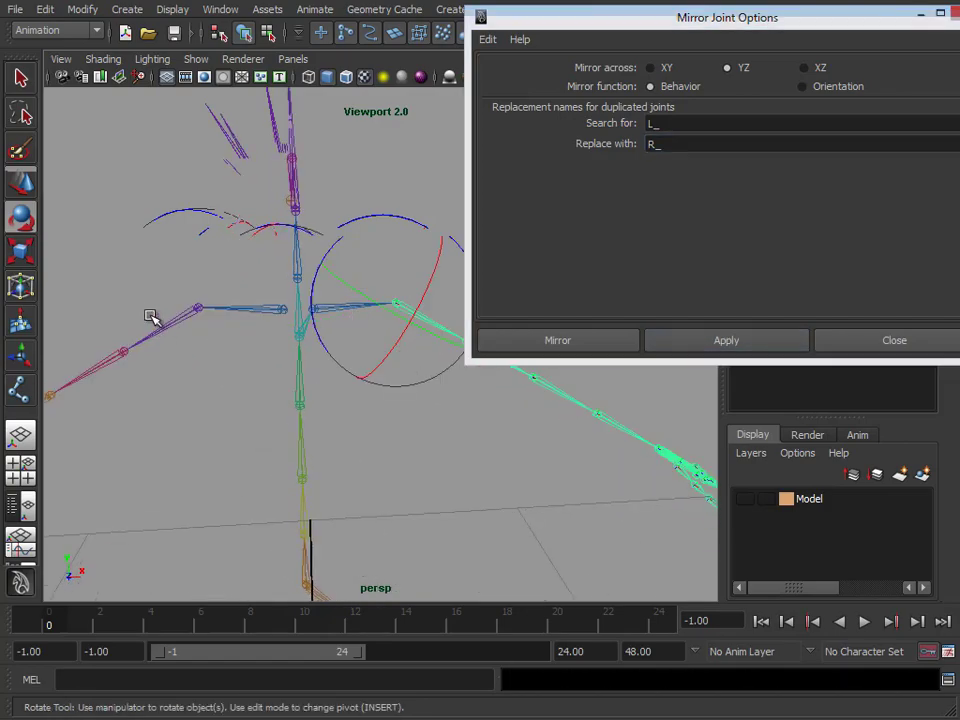
pyautogui.moveTo(149, 315); pyautogui.dragTo(174, 365)
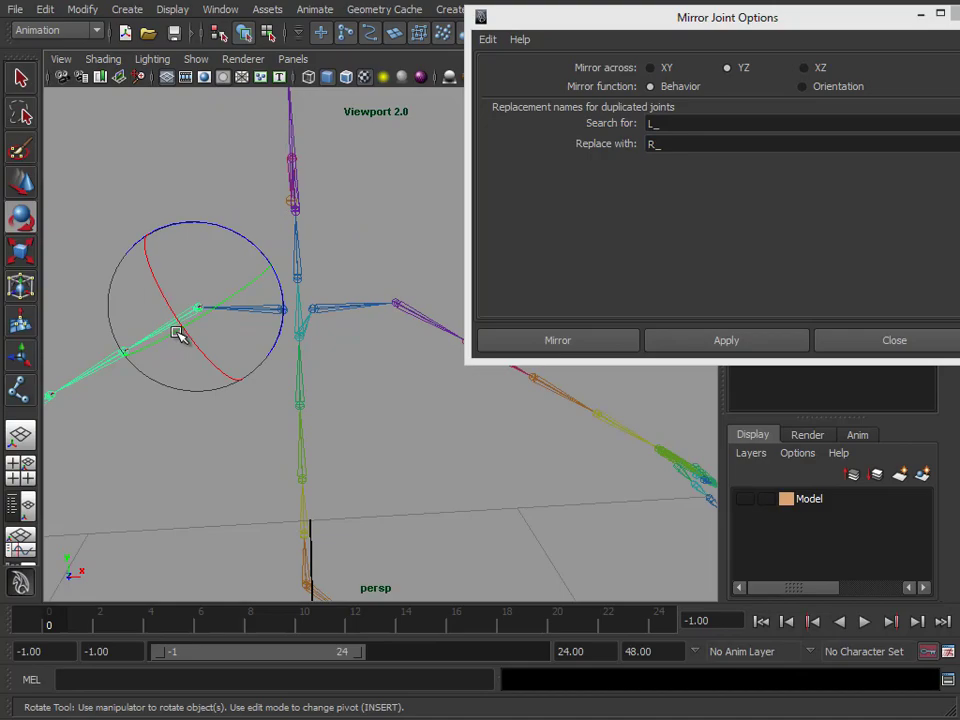
pyautogui.press('w')
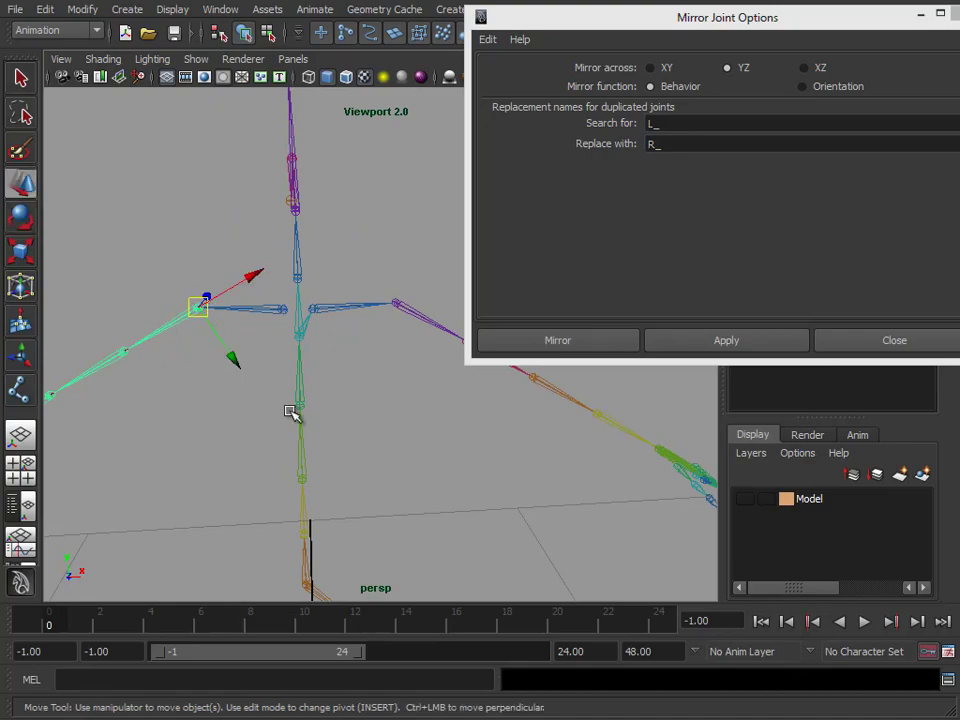
pyautogui.keyDown('alt'); pyautogui.moveTo(290, 412); pyautogui.dragTo(355, 405); pyautogui.keyUp('alt')
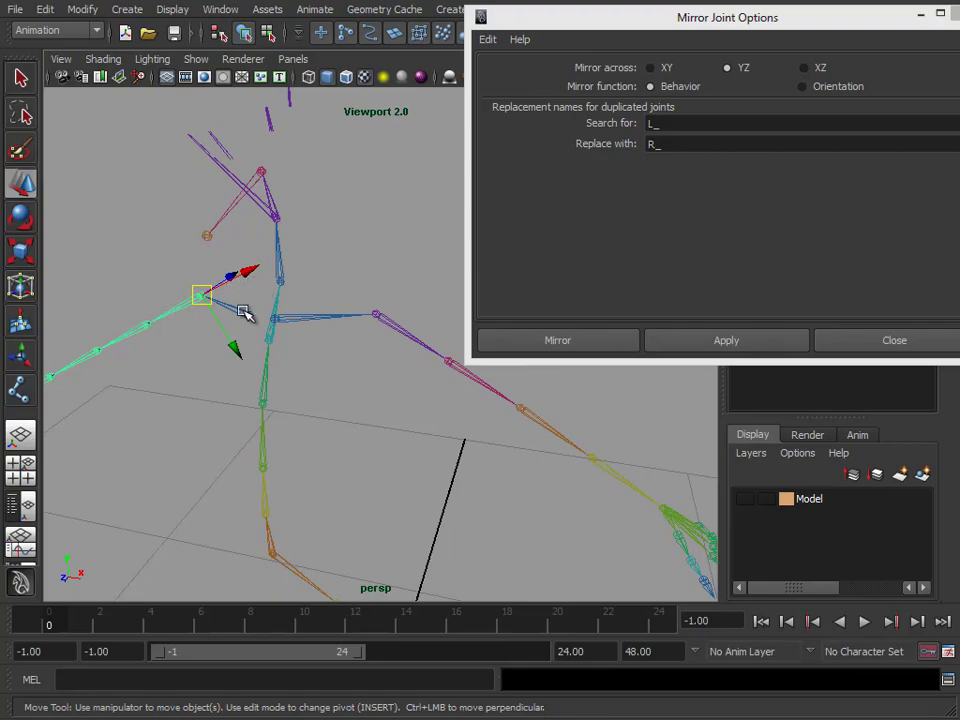
pyautogui.moveTo(360, 363)
pyautogui.keyDown('alt'); pyautogui.mouseDown()
pyautogui.moveTo(399, 334)
pyautogui.moveTo(356, 358)
pyautogui.mouseUp(); pyautogui.keyUp('alt')
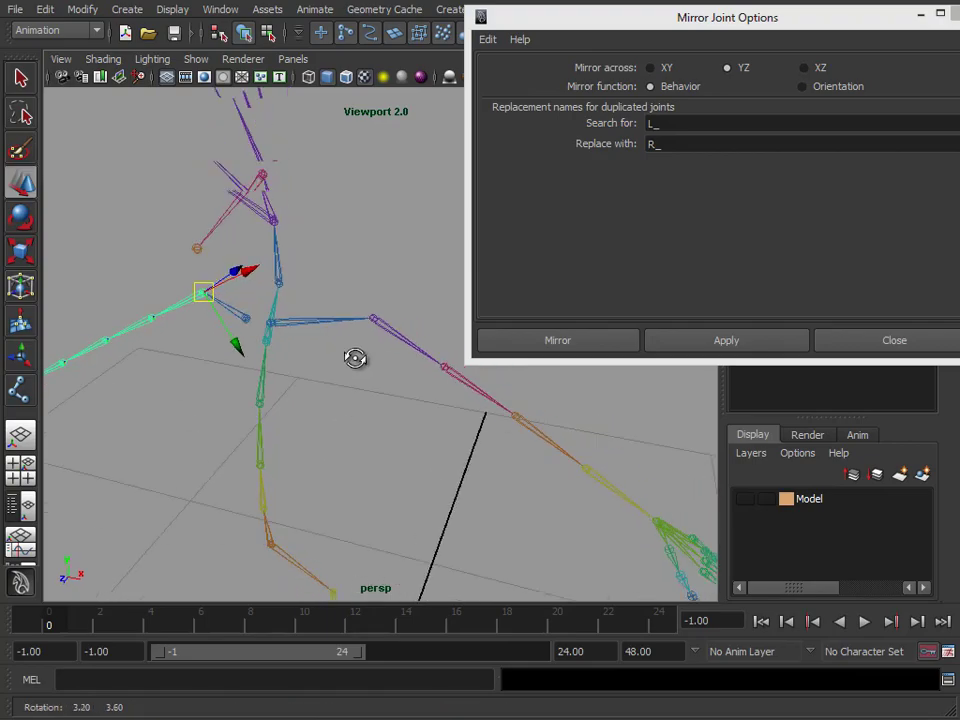
# Select both shoulders, test-rotate them together with the Rotate tool, and undo the rotations
pyautogui.click(403, 326)
pyautogui.keyDown('alt'); pyautogui.moveTo(362, 407); pyautogui.dragTo(383, 383); pyautogui.keyUp('alt')
pyautogui.moveTo(166, 278); pyautogui.dragTo(191, 343)
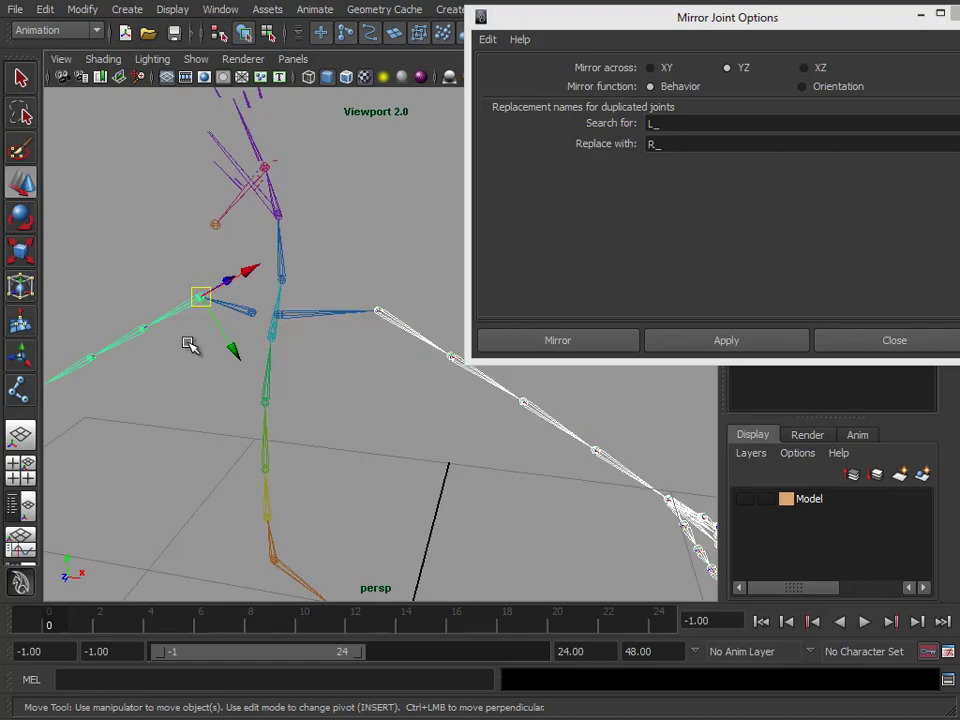
pyautogui.press('e')
pyautogui.moveTo(278, 282)
pyautogui.mouseDown()
pyautogui.moveTo(268, 214)
pyautogui.moveTo(260, 215)
pyautogui.moveTo(272, 304)
pyautogui.moveTo(274, 272)
pyautogui.mouseUp()
pyautogui.hotkey('ctrl', 'z')
pyautogui.keyDown('alt'); pyautogui.moveTo(242, 319); pyautogui.dragTo(180, 330); pyautogui.keyUp('alt')
pyautogui.hotkey('ctrl', 'z')
pyautogui.keyDown('alt'); pyautogui.moveTo(401, 476); pyautogui.dragTo(328, 360); pyautogui.keyUp('alt')
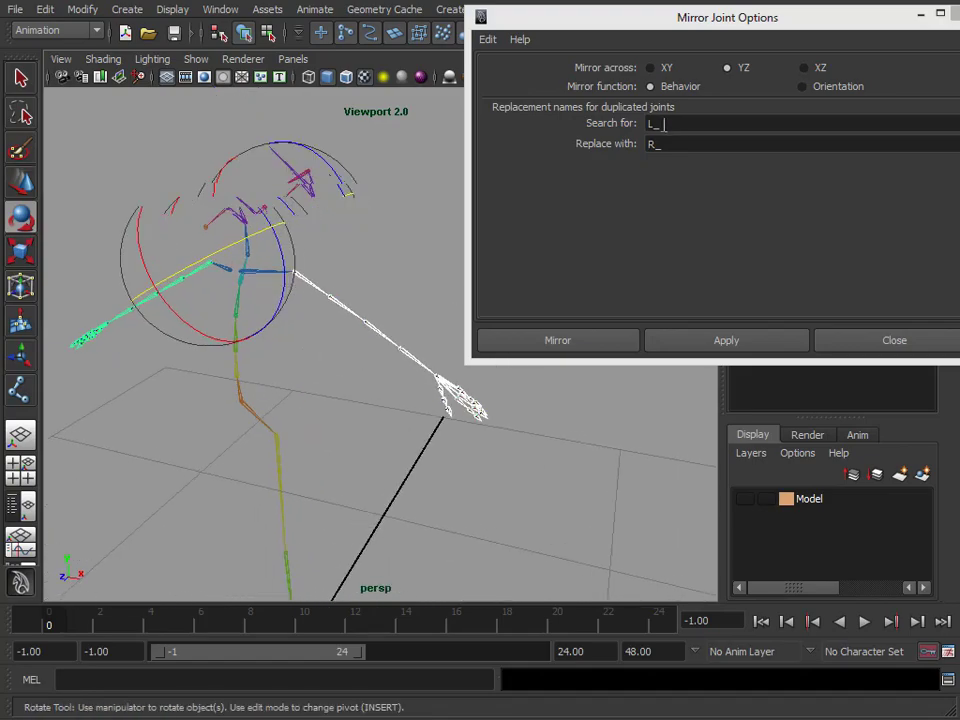
# Close the Mirror Joint Options and check the names of the left and right shoulder joints in the Channel Box
pyautogui.keyDown('alt'); pyautogui.moveTo(400, 300); pyautogui.dragTo(368, 182); pyautogui.keyUp('alt')
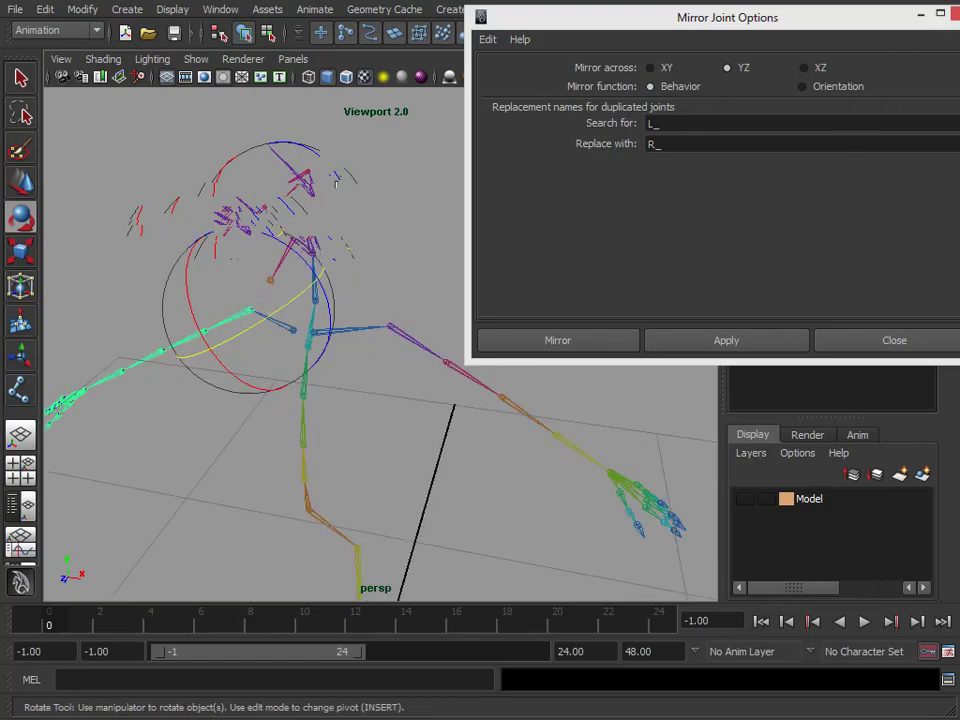
pyautogui.click(557, 340)
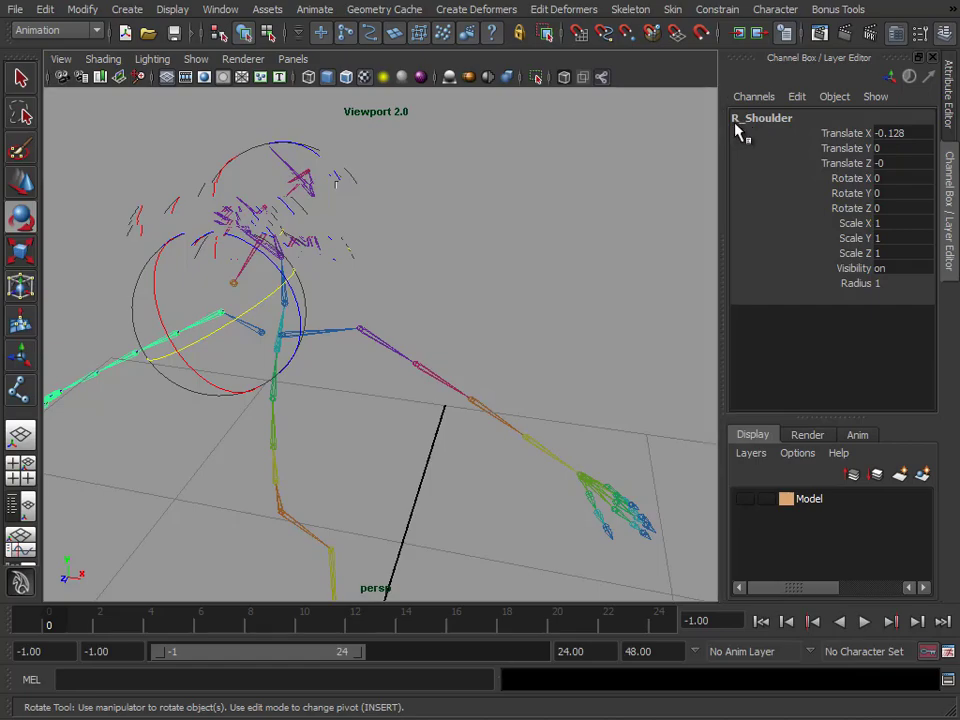
pyautogui.click(404, 348)
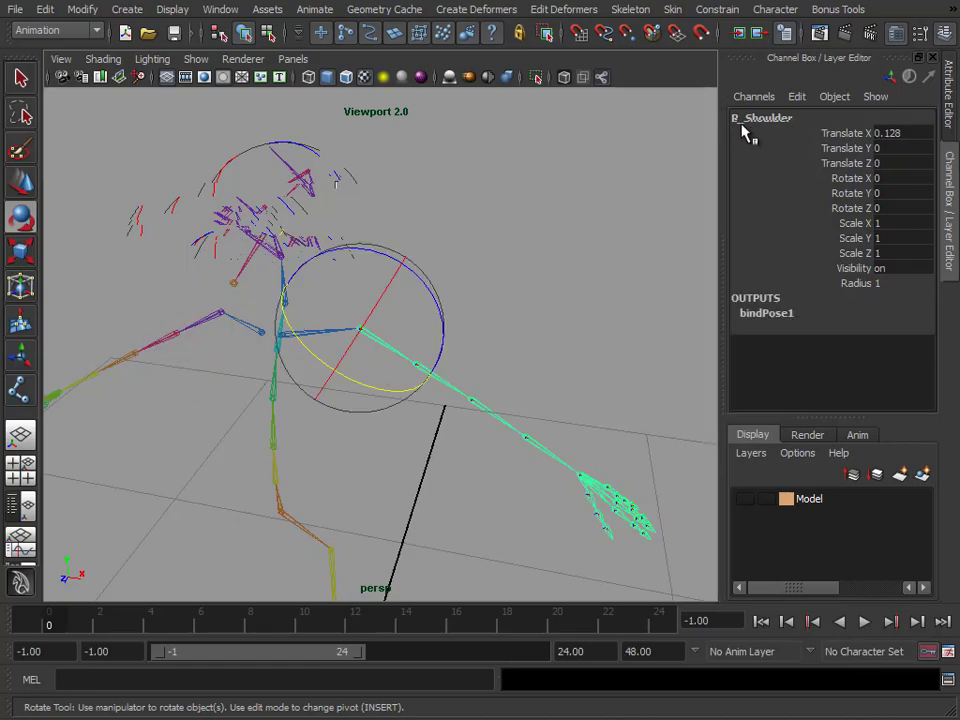
pyautogui.click(218, 318)
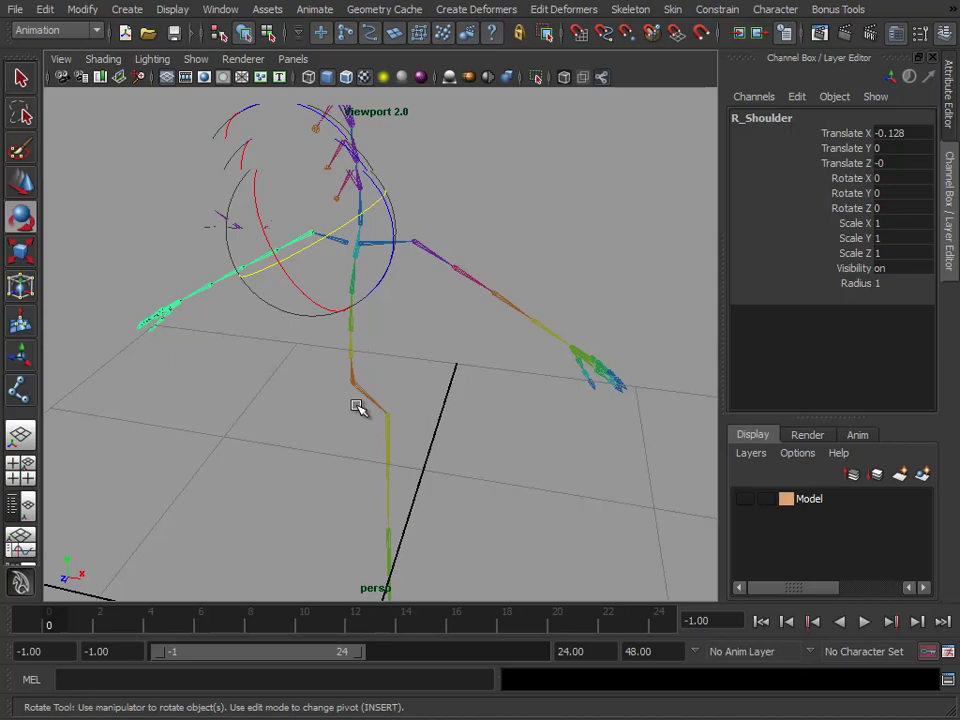
# Mirror the left hip's joint chain to the right side with the current Mirror Joint settings and clear the selection
pyautogui.click(426, 435)
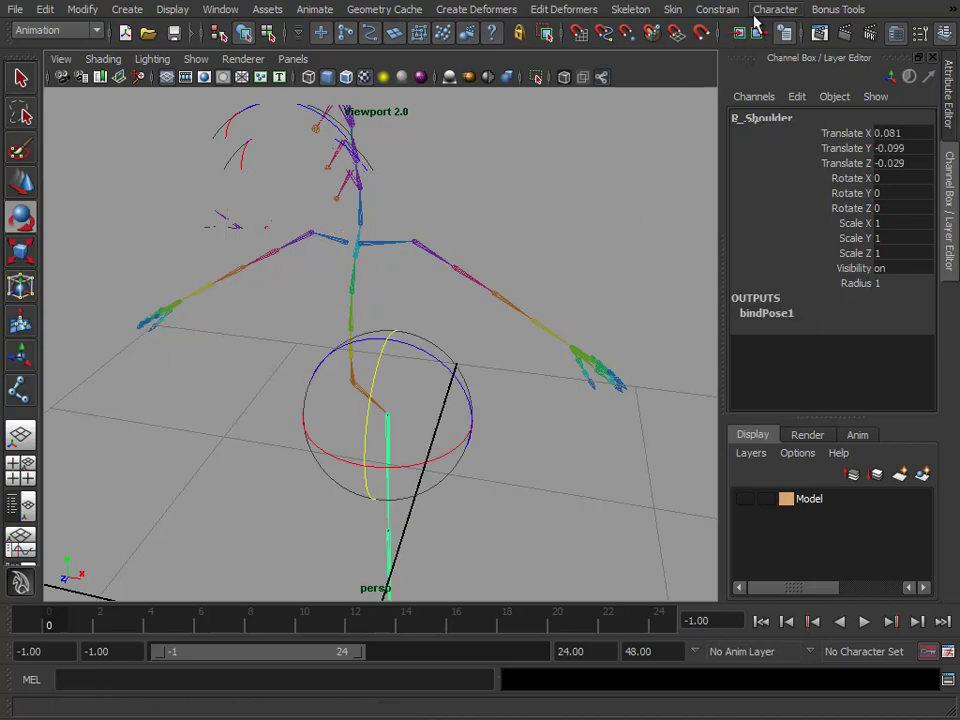
pyautogui.click(645, 12)
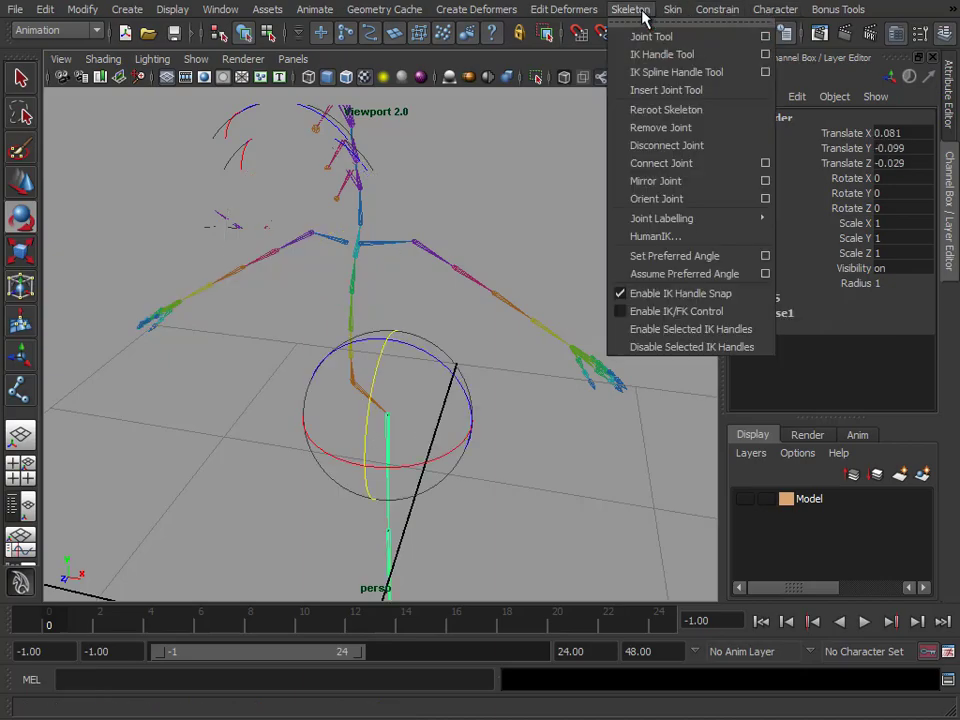
pyautogui.click(660, 182)
pyautogui.keyDown('alt'); pyautogui.moveTo(478, 468); pyautogui.dragTo(253, 428); pyautogui.keyUp('alt')
pyautogui.click(253, 428)
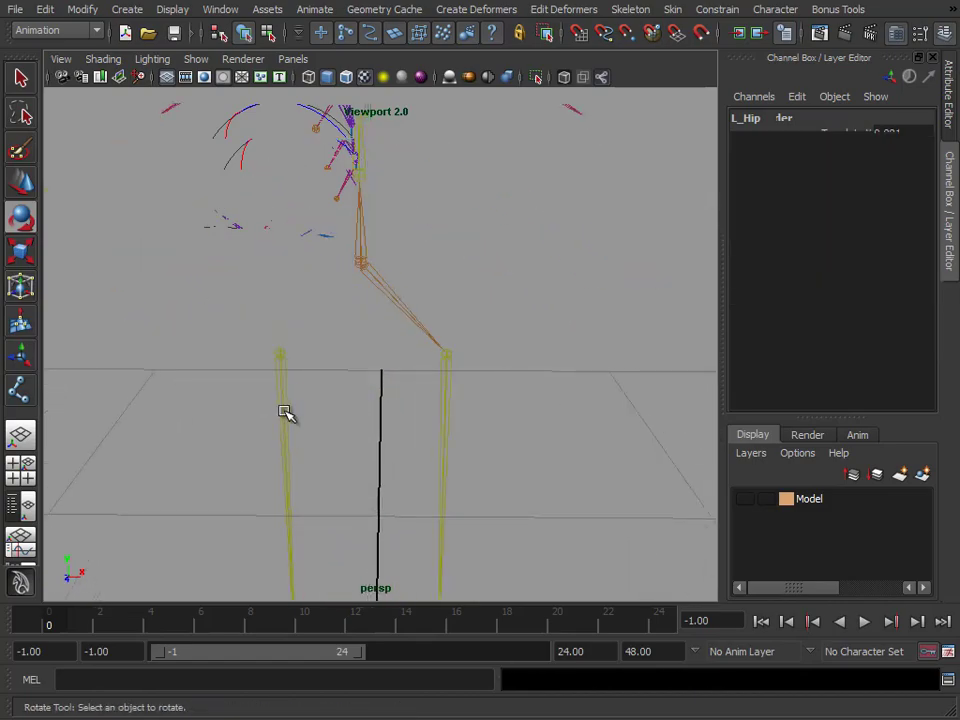
pyautogui.click(285, 413)
pyautogui.click(380, 272)
pyautogui.click(535, 221)
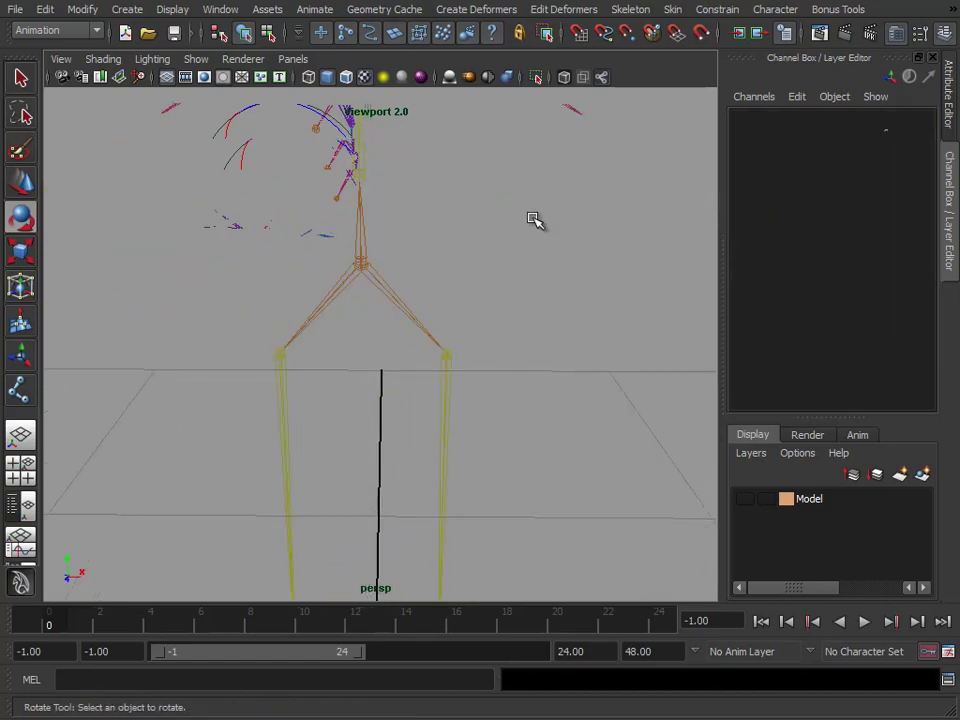
# Compare the axis directions of the root, left shoulder and right shoulder joints using the Move tool
pyautogui.keyDown('alt'); pyautogui.moveTo(340, 275); pyautogui.dragTo(377, 410); pyautogui.keyUp('alt')
pyautogui.click(392, 396)
pyautogui.keyDown('alt'); pyautogui.moveTo(471, 291); pyautogui.dragTo(371, 234); pyautogui.keyUp('alt')
pyautogui.press('w')
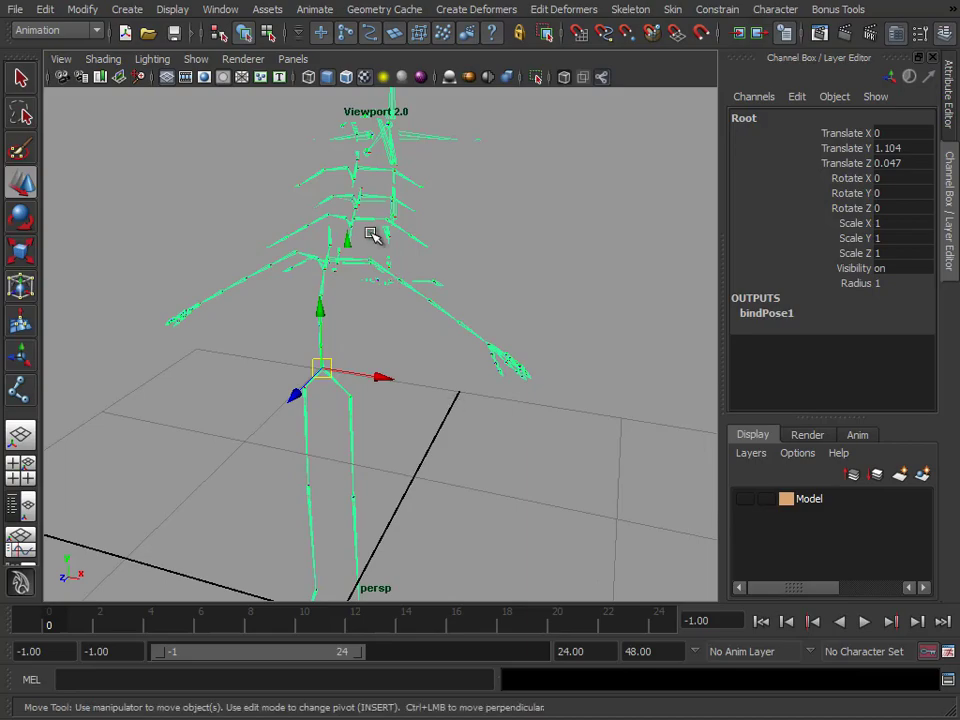
pyautogui.click(372, 263)
pyautogui.keyDown('alt'); pyautogui.moveTo(352, 321); pyautogui.dragTo(382, 370, button='middle'); pyautogui.keyUp('alt')
pyautogui.keyDown('alt'); pyautogui.moveTo(382, 370); pyautogui.dragTo(408, 356, button='right'); pyautogui.keyUp('alt')
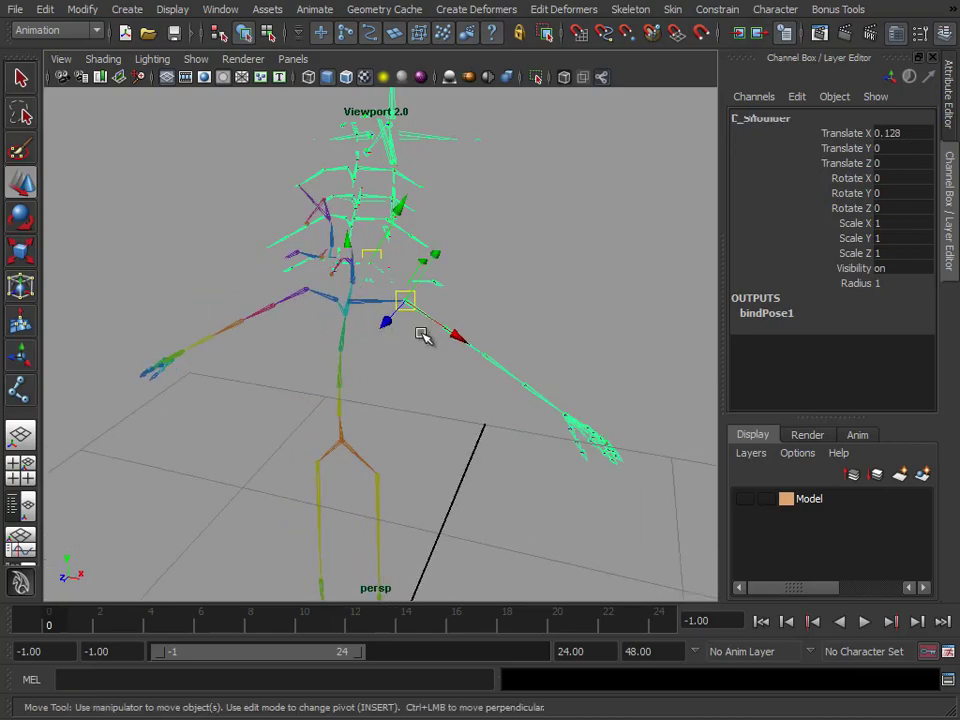
pyautogui.keyDown('alt'); pyautogui.moveTo(422, 334); pyautogui.dragTo(476, 336); pyautogui.keyUp('alt')
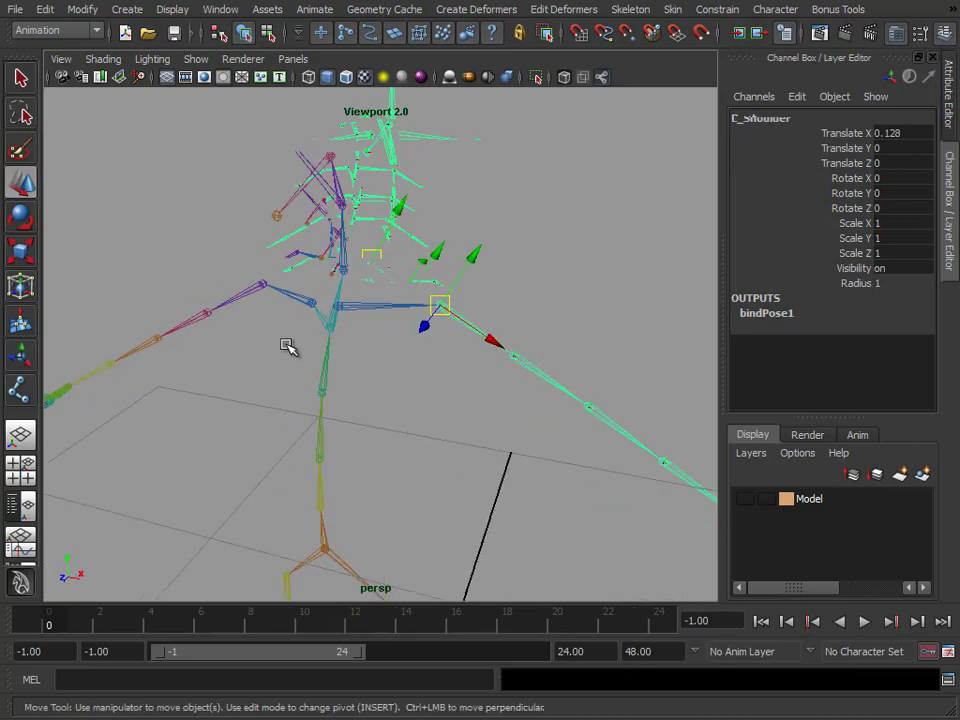
pyautogui.keyDown('alt'); pyautogui.moveTo(287, 346); pyautogui.dragTo(369, 339); pyautogui.keyUp('alt')
pyautogui.click(330, 296)
pyautogui.keyDown('alt'); pyautogui.moveTo(446, 390); pyautogui.dragTo(408, 410, button='right'); pyautogui.keyUp('alt')
pyautogui.keyDown('alt'); pyautogui.moveTo(408, 410); pyautogui.dragTo(428, 326, button='middle'); pyautogui.keyUp('alt')
pyautogui.keyDown('alt'); pyautogui.moveTo(428, 326); pyautogui.dragTo(448, 322, button='right'); pyautogui.keyUp('alt')
pyautogui.keyDown('alt'); pyautogui.moveTo(448, 322); pyautogui.dragTo(409, 366, button='middle'); pyautogui.keyUp('alt')
pyautogui.keyDown('alt'); pyautogui.moveTo(409, 366); pyautogui.dragTo(463, 354, button='right'); pyautogui.keyUp('alt')
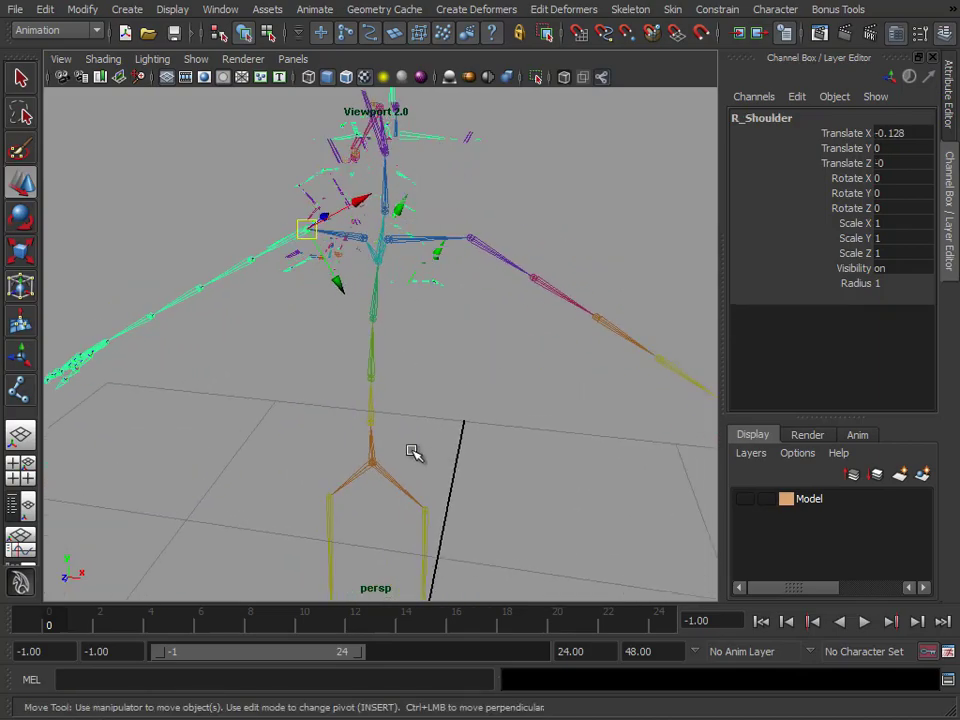
# Select the root joint's entire hierarchy, display the local rotation axes on all its joints and deselect them
pyautogui.click(400, 485)
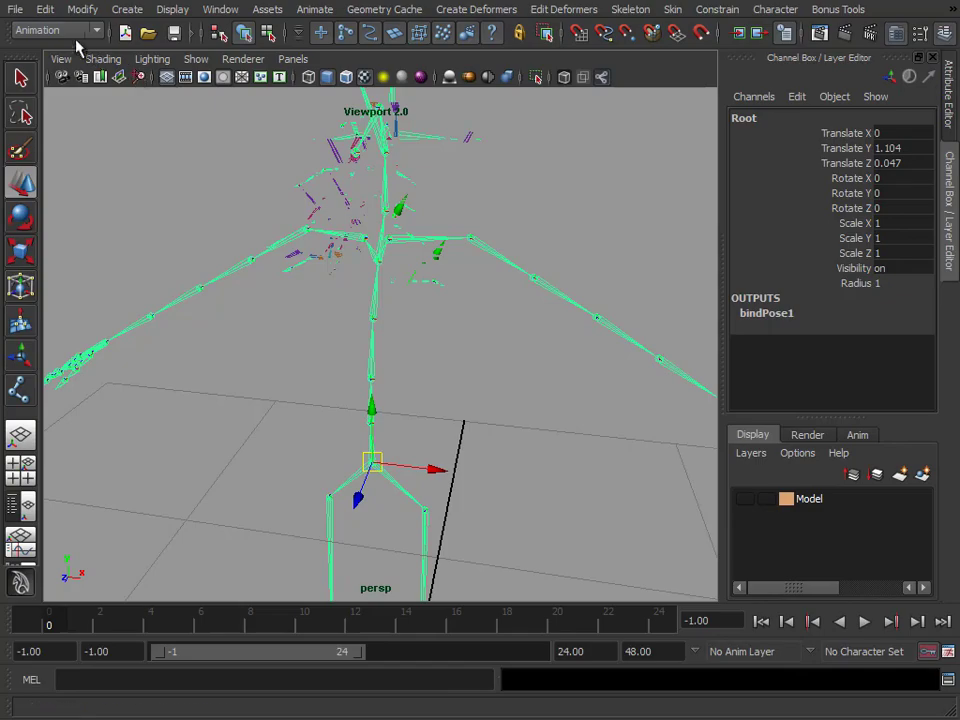
pyautogui.click(46, 9)
pyautogui.click(118, 331)
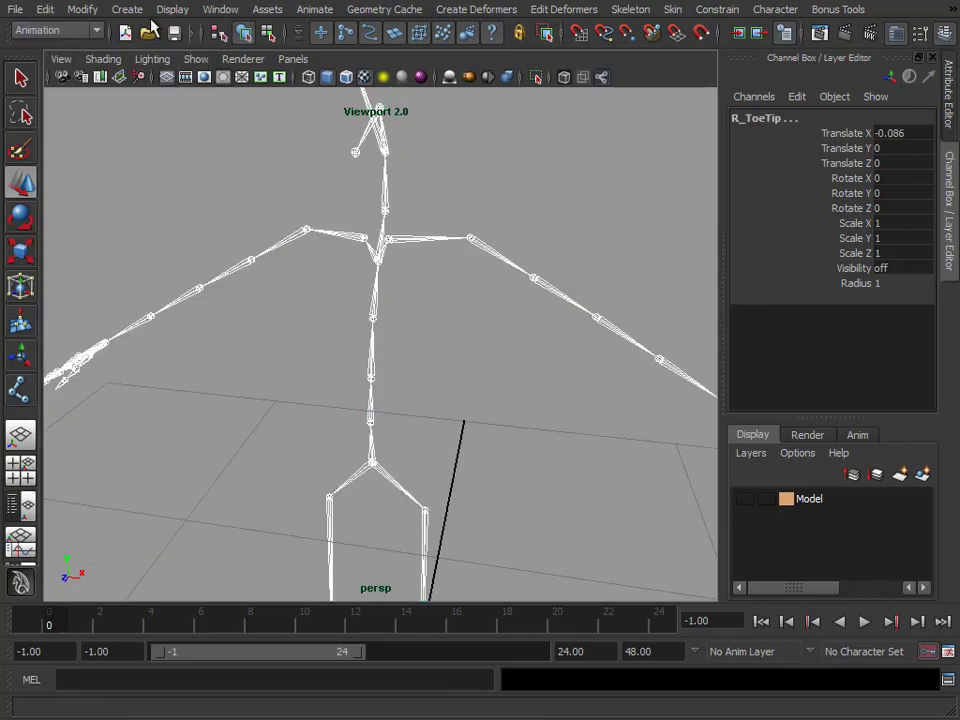
pyautogui.click(127, 10)
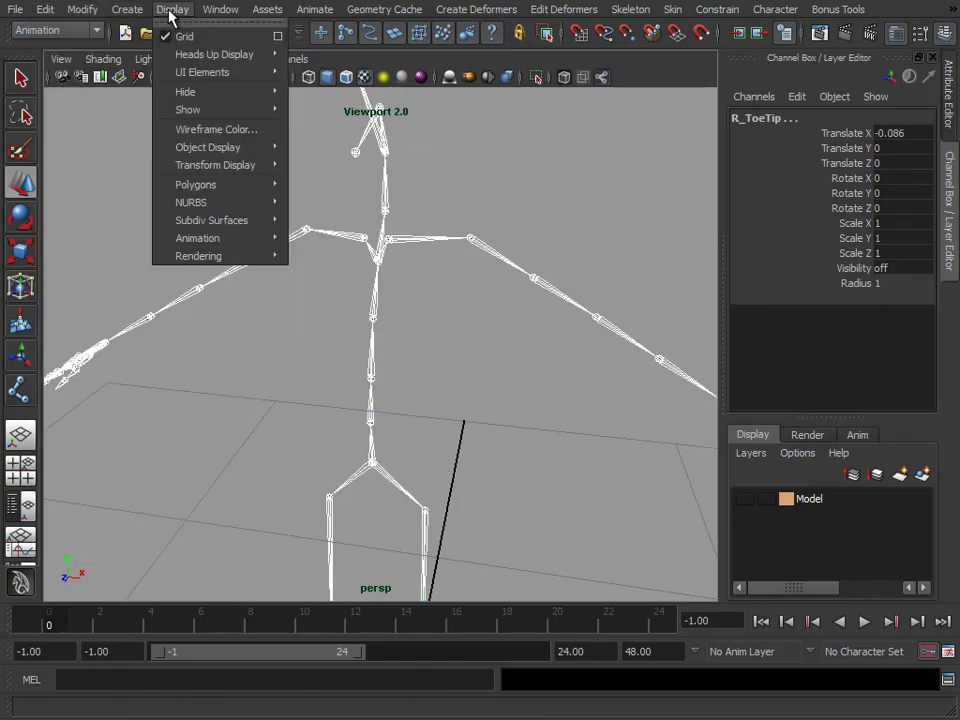
pyautogui.click(332, 172)
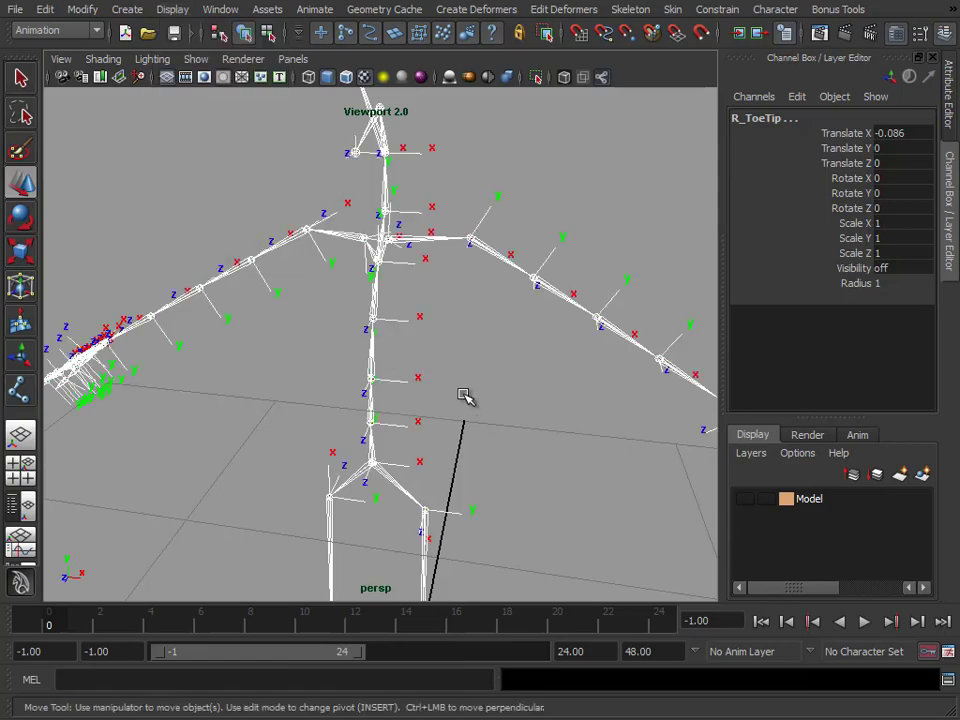
pyautogui.scroll(3, 421, 385)
pyautogui.keyDown('alt'); pyautogui.moveTo(421, 385); pyautogui.dragTo(399, 300); pyautogui.keyUp('alt')
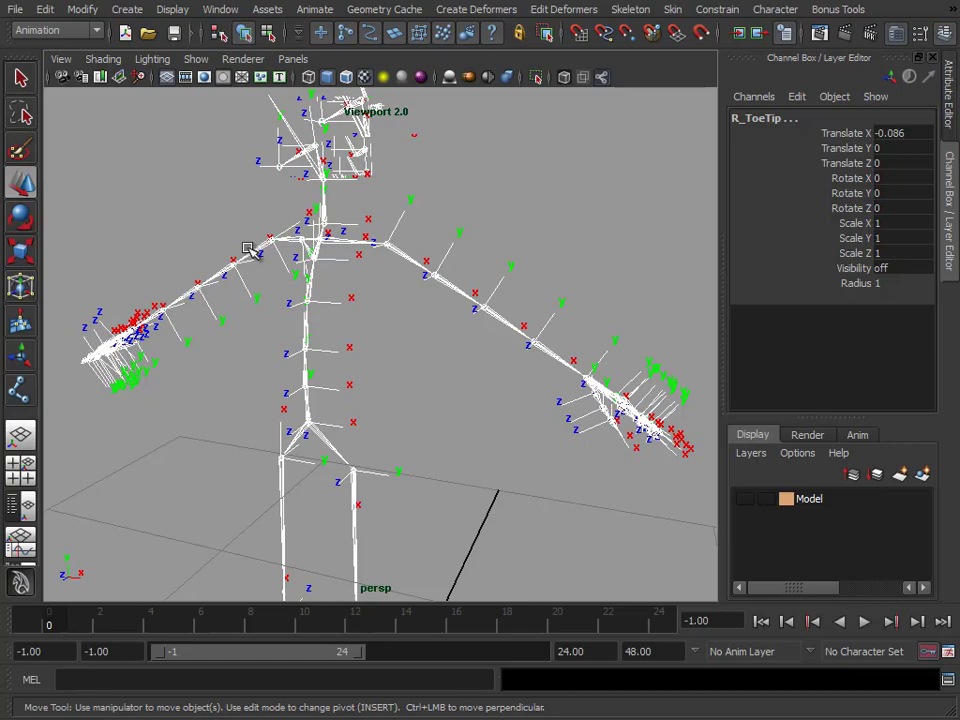
pyautogui.click(544, 190)
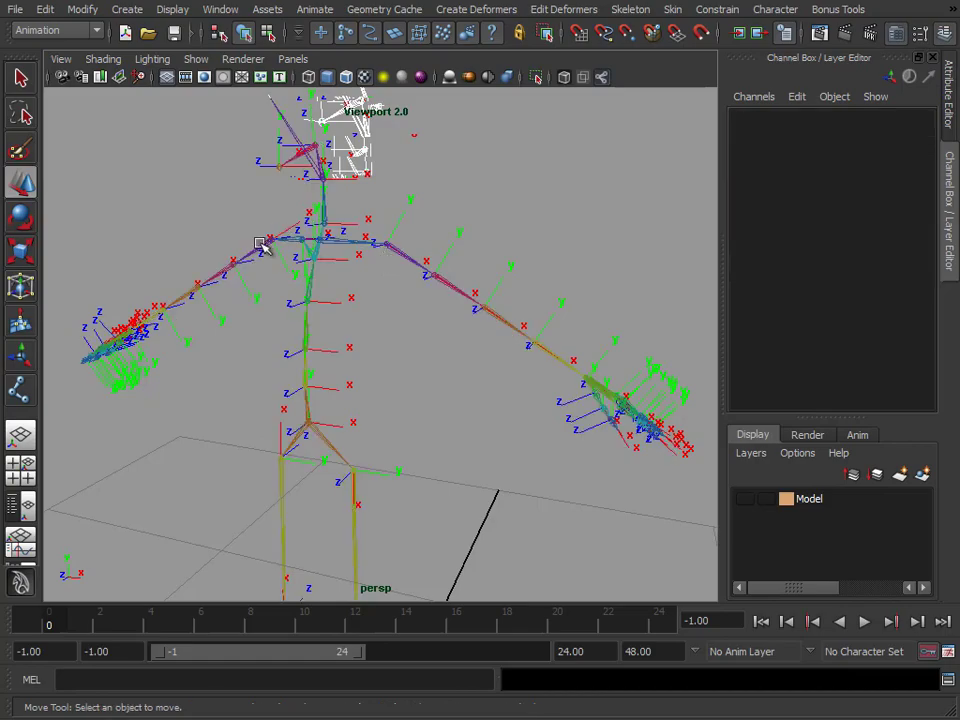
# Select the right shoulder and open the Orient Joint Options, turning off Orient Joint to World
pyautogui.keyDown('alt'); pyautogui.moveTo(249, 297); pyautogui.dragTo(272, 322, button='middle'); pyautogui.keyUp('alt')
pyautogui.keyDown('alt'); pyautogui.moveTo(272, 322); pyautogui.dragTo(418, 336, button='right'); pyautogui.keyUp('alt')
pyautogui.keyDown('alt'); pyautogui.moveTo(418, 336); pyautogui.dragTo(480, 390, button='middle'); pyautogui.keyUp('alt')
pyautogui.keyDown('alt'); pyautogui.moveTo(480, 390); pyautogui.dragTo(543, 392, button='right'); pyautogui.keyUp('alt')
pyautogui.click(255, 293)
pyautogui.press('e')
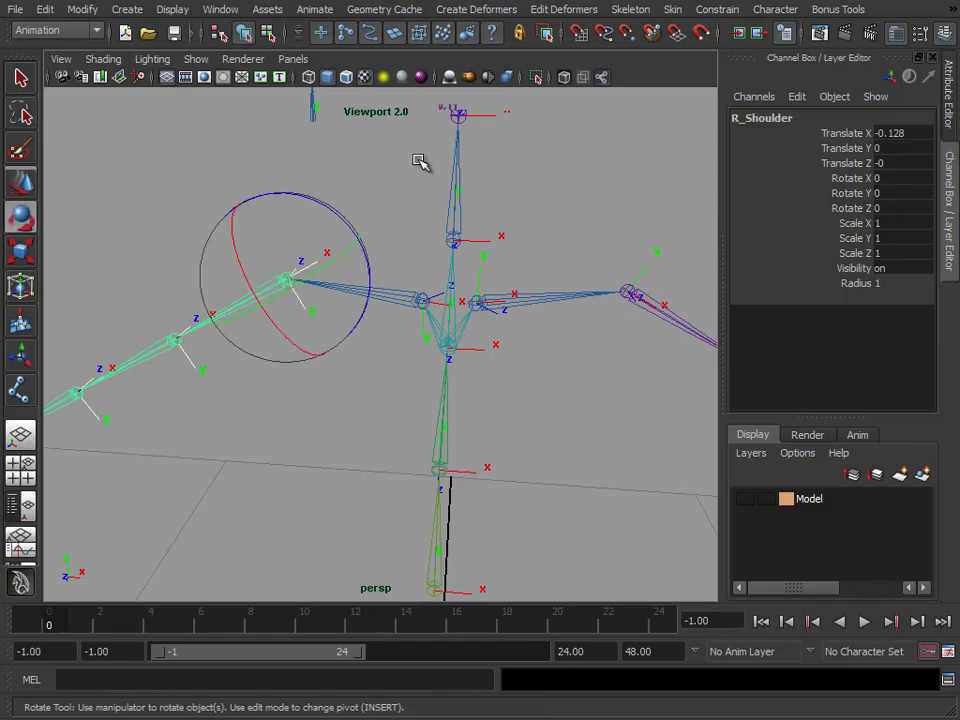
pyautogui.click(728, 12)
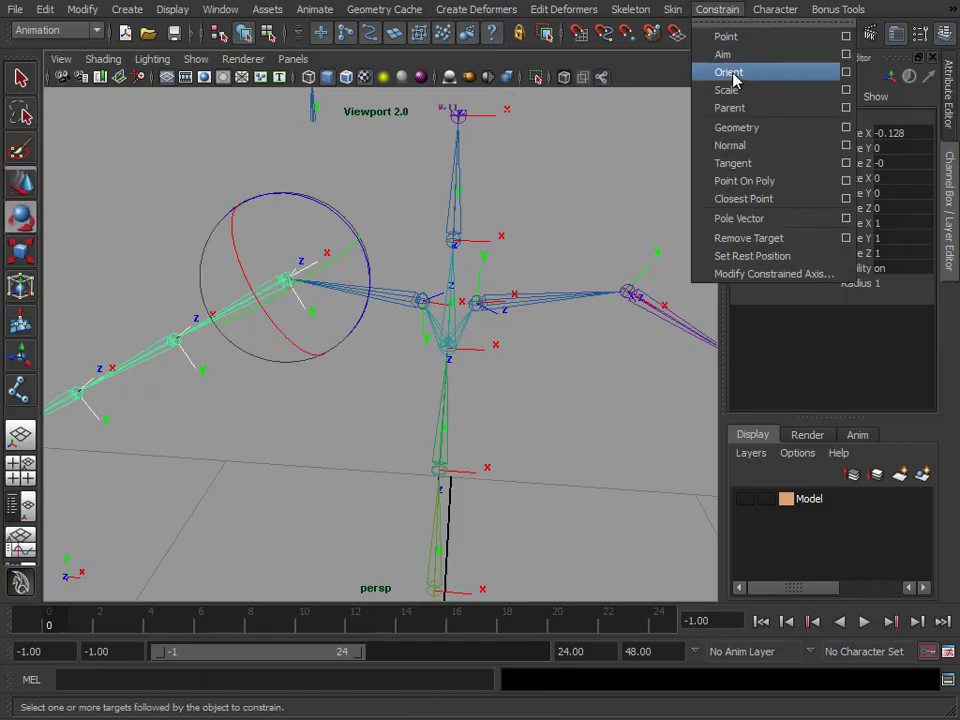
pyautogui.moveTo(636, 14)
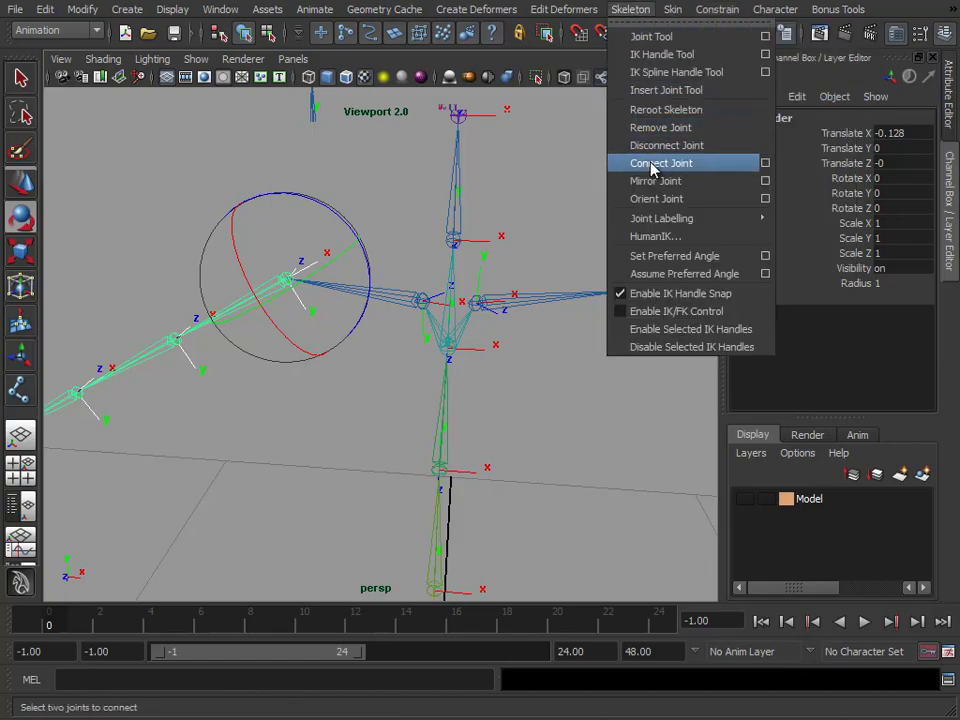
pyautogui.click(765, 203)
pyautogui.moveTo(553, 171); pyautogui.dragTo(794, 45)
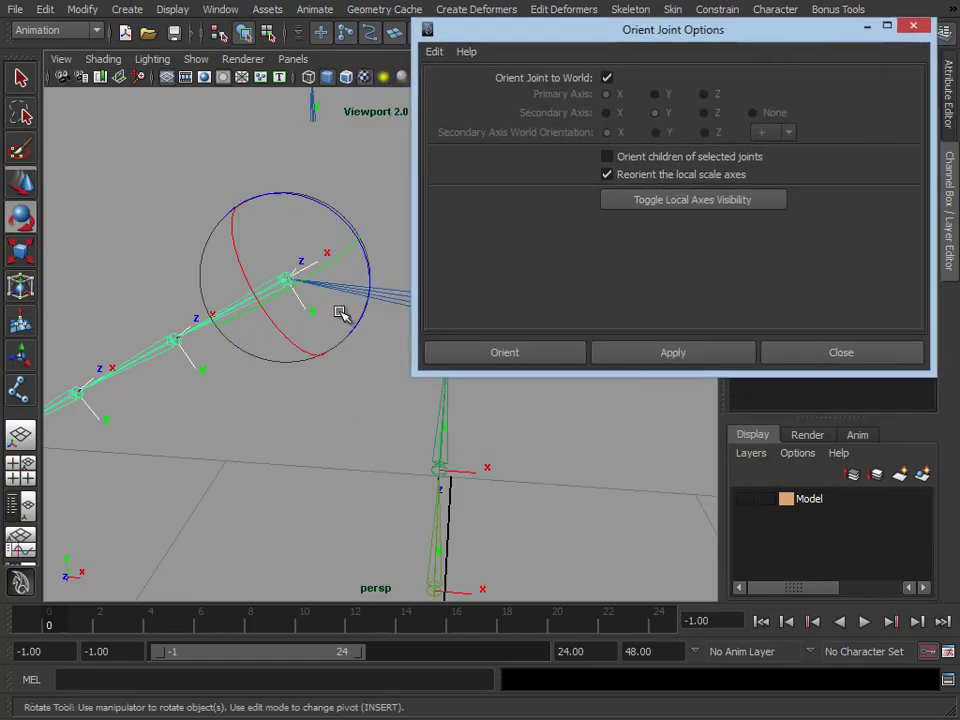
pyautogui.keyDown('alt'); pyautogui.moveTo(340, 312); pyautogui.dragTo(246, 291, button='right'); pyautogui.keyUp('alt')
pyautogui.click(606, 78)
# Try orienting the right shoulder with primary axis X, secondary axis Y and secondary world orientation +X, and undo it
pyautogui.keyDown('alt'); pyautogui.moveTo(341, 259); pyautogui.dragTo(283, 247, button='middle'); pyautogui.keyUp('alt')
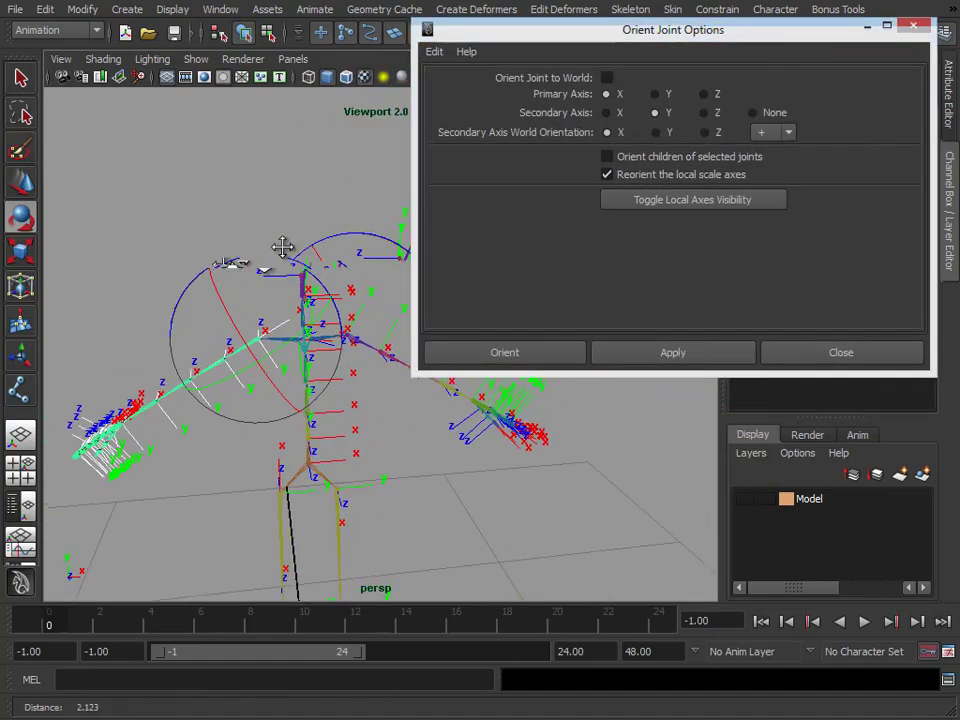
pyautogui.keyDown('alt'); pyautogui.moveTo(283, 247); pyautogui.dragTo(392, 261); pyautogui.keyUp('alt')
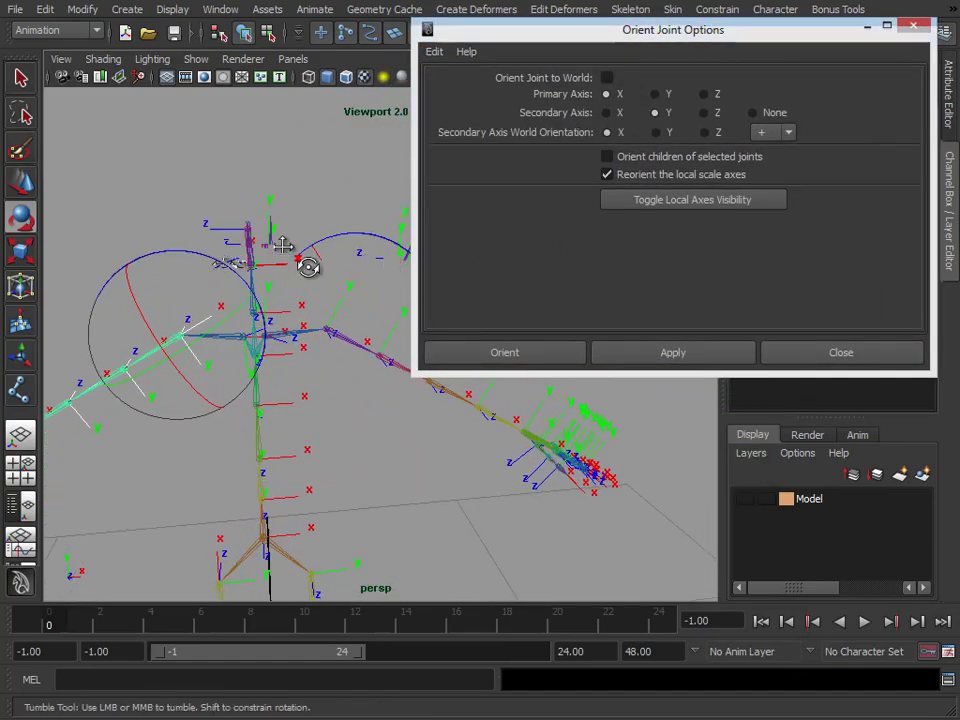
pyautogui.keyDown('alt'); pyautogui.moveTo(306, 266); pyautogui.dragTo(369, 259); pyautogui.keyUp('alt')
pyautogui.click(657, 356)
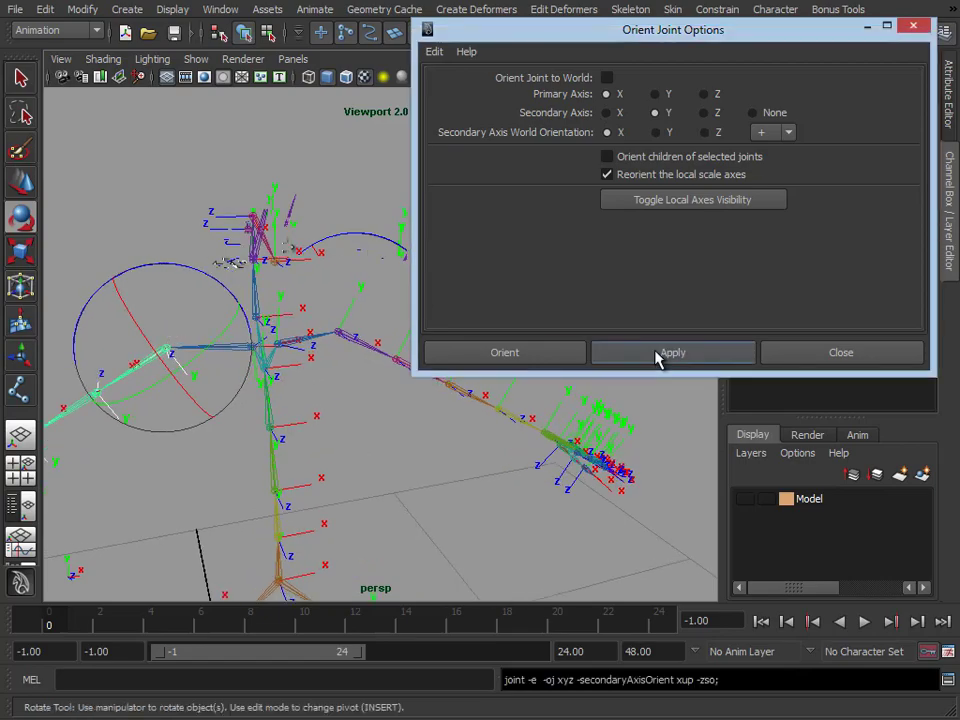
pyautogui.keyDown('alt'); pyautogui.moveTo(121, 336); pyautogui.dragTo(191, 336); pyautogui.keyUp('alt')
pyautogui.keyDown('alt'); pyautogui.moveTo(191, 336); pyautogui.dragTo(320, 328, button='middle'); pyautogui.keyUp('alt')
pyautogui.keyDown('alt'); pyautogui.moveTo(320, 328); pyautogui.dragTo(329, 378, button='right'); pyautogui.keyUp('alt')
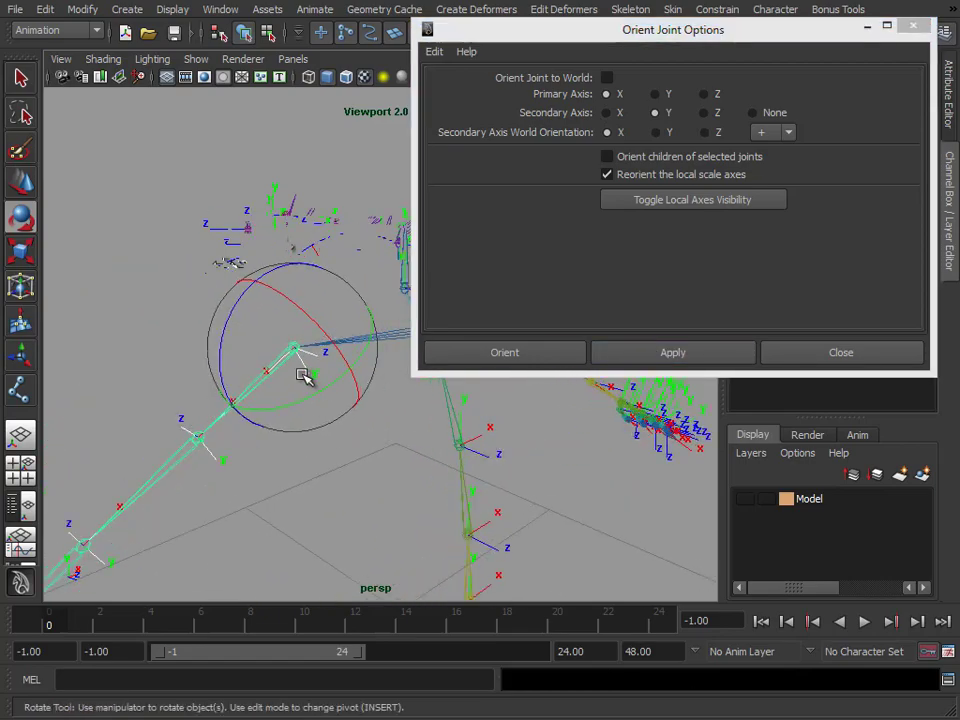
pyautogui.hotkey('ctrl', 'z')
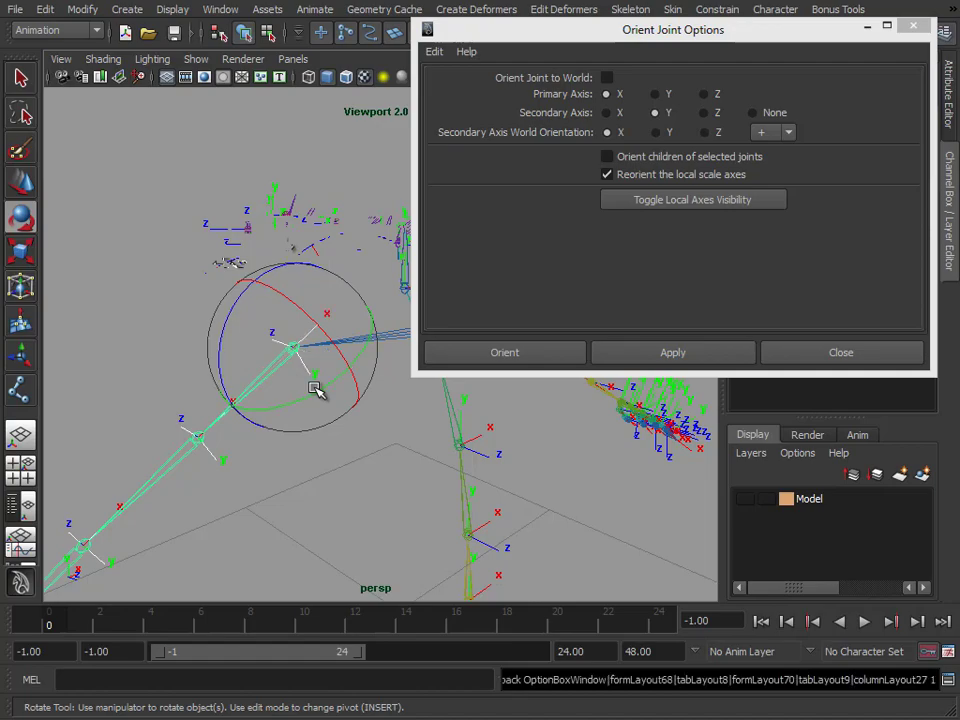
# Reset the Orient Joint settings, turn off orienting children, and reorient the right shoulder with secondary world orientation +Y
pyautogui.click(436, 51)
pyautogui.click(441, 89)
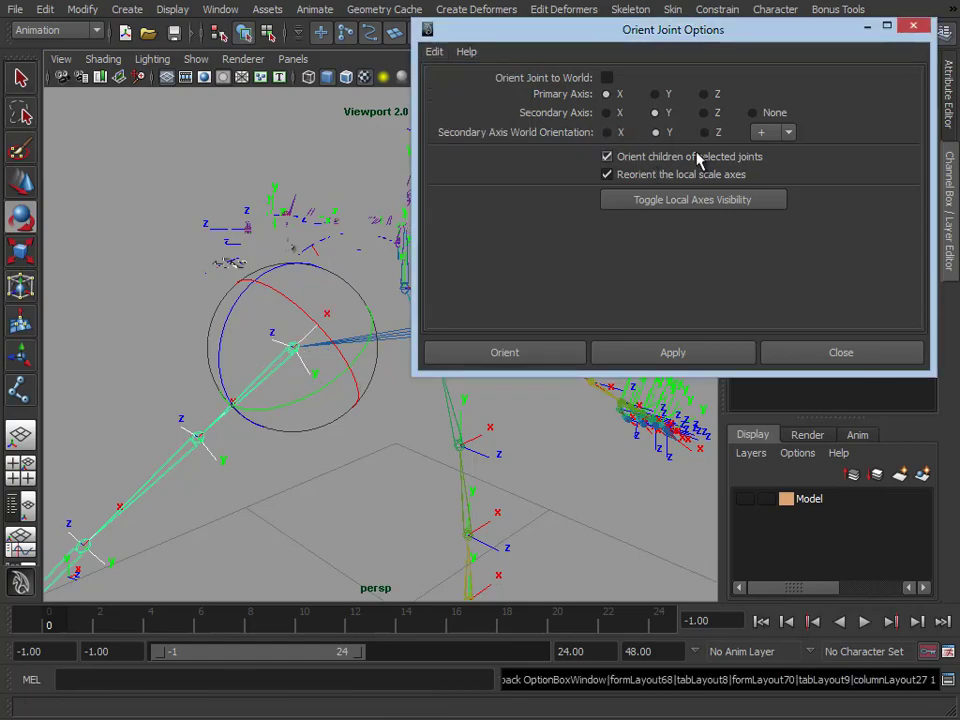
pyautogui.click(638, 156)
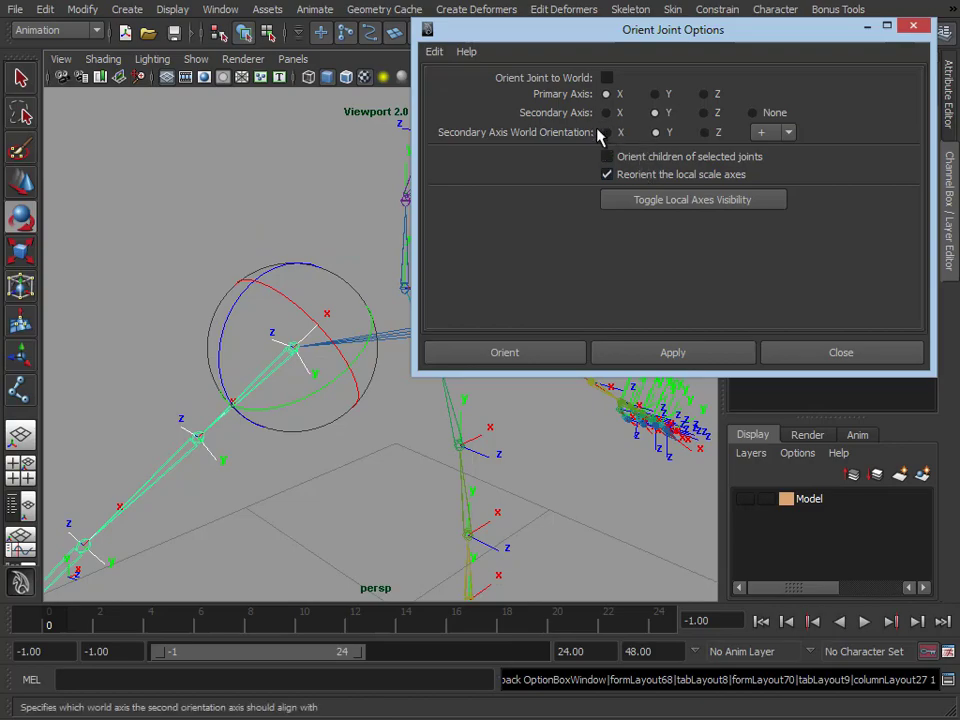
pyautogui.click(681, 358)
pyautogui.keyDown('alt'); pyautogui.moveTo(360, 439); pyautogui.dragTo(238, 407); pyautogui.keyUp('alt')
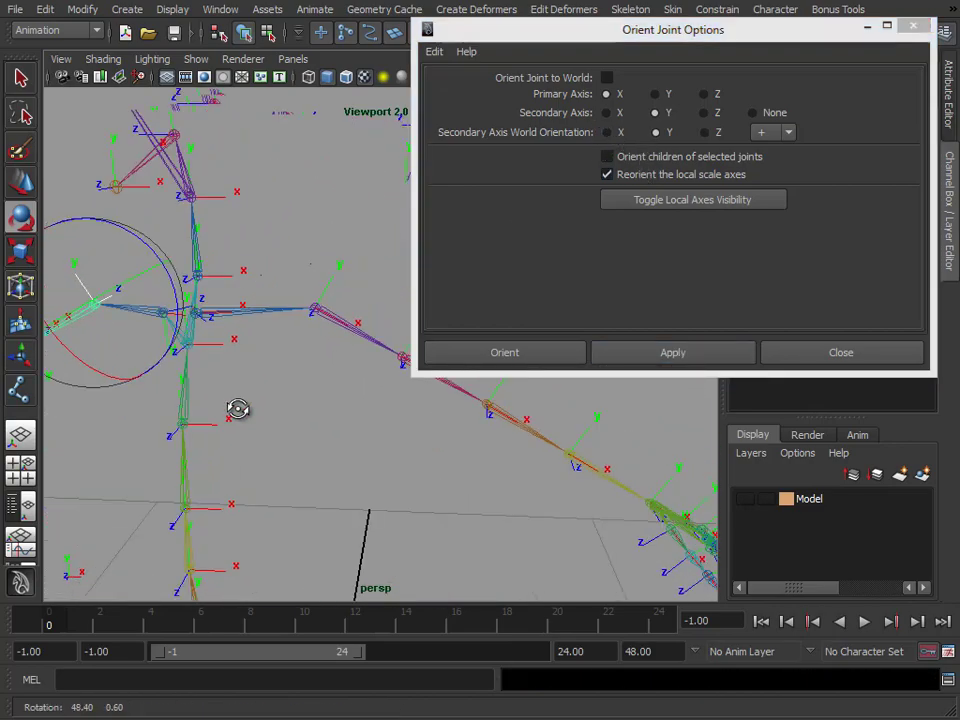
pyautogui.keyDown('alt'); pyautogui.moveTo(322, 279); pyautogui.dragTo(136, 313); pyautogui.keyUp('alt')
pyautogui.keyDown('alt'); pyautogui.moveTo(278, 375); pyautogui.dragTo(249, 352); pyautogui.keyUp('alt')
pyautogui.keyDown('alt'); pyautogui.moveTo(395, 428); pyautogui.dragTo(297, 339); pyautogui.keyUp('alt')
pyautogui.keyDown('alt'); pyautogui.moveTo(125, 363); pyautogui.dragTo(390, 391); pyautogui.keyUp('alt')
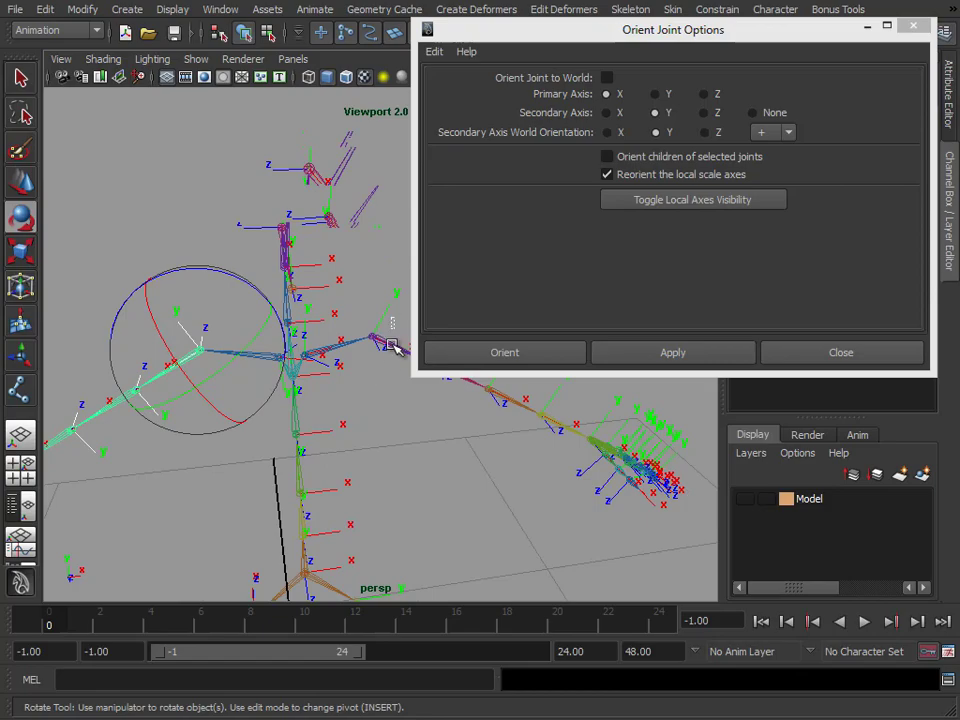
# Add the left shoulder to the selection, test-rotate both shoulders together about several axes, and undo each rotation
pyautogui.click(388, 341)
pyautogui.moveTo(326, 268); pyautogui.dragTo(352, 254)
pyautogui.moveTo(339, 244); pyautogui.dragTo(326, 258)
pyautogui.hotkey('ctrl', 'z')
pyautogui.keyDown('alt'); pyautogui.moveTo(255, 360); pyautogui.dragTo(283, 330); pyautogui.keyUp('alt')
pyautogui.keyDown('alt'); pyautogui.moveTo(283, 330); pyautogui.dragTo(117, 235, button='middle'); pyautogui.keyUp('alt')
pyautogui.keyDown('alt'); pyautogui.moveTo(117, 235); pyautogui.dragTo(180, 295); pyautogui.keyUp('alt')
pyautogui.moveTo(335, 321); pyautogui.dragTo(364, 326)
pyautogui.hotkey('ctrl', 'z')
pyautogui.moveTo(288, 236)
pyautogui.mouseDown()
pyautogui.moveTo(304, 214)
pyautogui.moveTo(290, 234)
pyautogui.mouseUp()
pyautogui.hotkey('ctrl', 'z')
pyautogui.moveTo(380, 253); pyautogui.dragTo(373, 311)
pyautogui.hotkey('ctrl', 'z')
# Examine the local rotation axes along both arms and the spine from several angles
pyautogui.keyDown('alt'); pyautogui.moveTo(506, 432); pyautogui.dragTo(184, 334); pyautogui.keyUp('alt')
pyautogui.keyDown('alt'); pyautogui.moveTo(184, 334); pyautogui.dragTo(410, 356, button='middle'); pyautogui.keyUp('alt')
pyautogui.keyDown('alt'); pyautogui.moveTo(410, 356); pyautogui.dragTo(282, 358); pyautogui.keyUp('alt')
pyautogui.keyDown('alt'); pyautogui.moveTo(282, 358); pyautogui.dragTo(90, 330, button='middle'); pyautogui.keyUp('alt')
pyautogui.keyDown('alt'); pyautogui.moveTo(265, 332); pyautogui.dragTo(212, 334, button='right'); pyautogui.keyUp('alt')
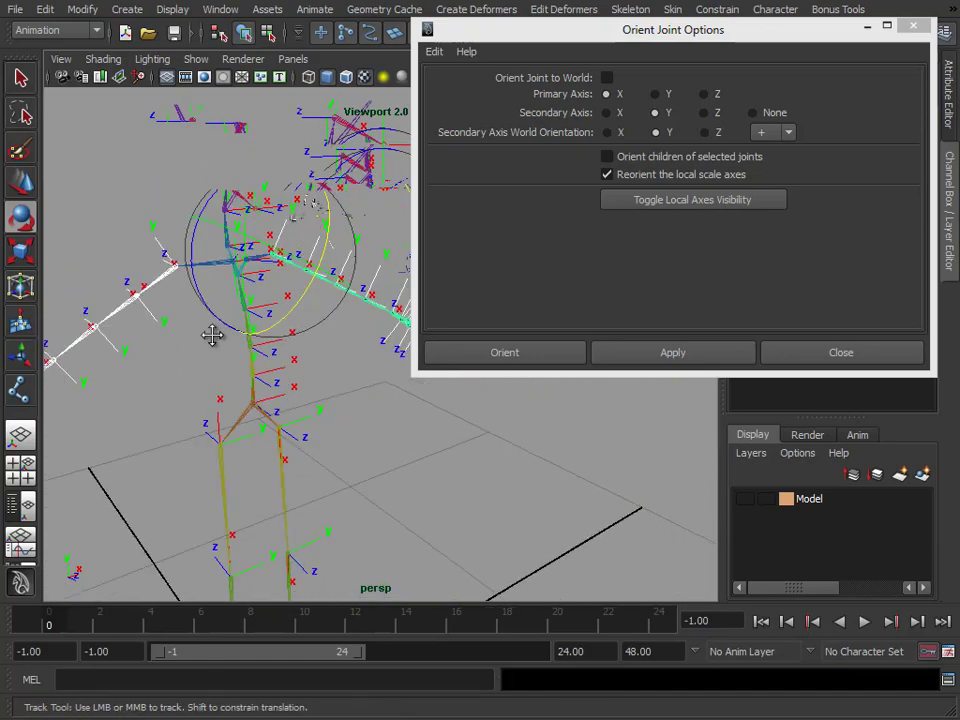
pyautogui.keyDown('alt'); pyautogui.moveTo(212, 334); pyautogui.dragTo(208, 330, button='middle'); pyautogui.keyUp('alt')
pyautogui.click(383, 458)
pyautogui.keyDown('alt'); pyautogui.moveTo(371, 358); pyautogui.dragTo(270, 362); pyautogui.keyUp('alt')
pyautogui.keyDown('alt'); pyautogui.moveTo(270, 362); pyautogui.dragTo(300, 440, button='middle'); pyautogui.keyUp('alt')
pyautogui.keyDown('alt'); pyautogui.moveTo(262, 372); pyautogui.dragTo(350, 372, button='right'); pyautogui.keyUp('alt')
# Select the left and right shoulders and rotate them together to lower both arms toward the body
pyautogui.click(350, 276)
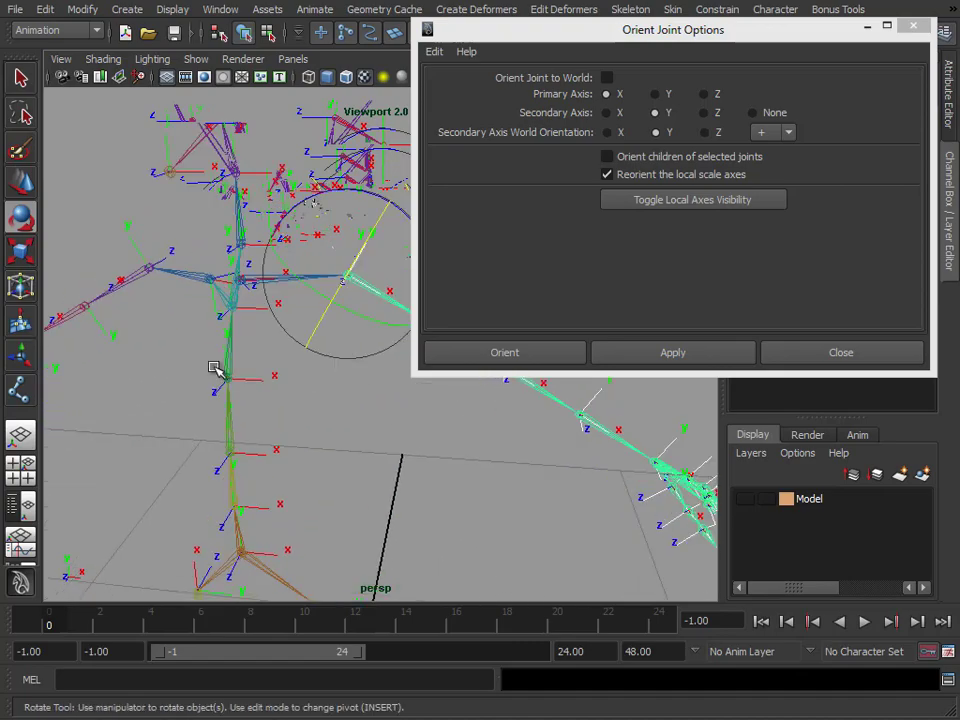
pyautogui.keyDown('alt'); pyautogui.moveTo(214, 369); pyautogui.dragTo(300, 365); pyautogui.keyUp('alt')
pyautogui.keyDown('alt'); pyautogui.moveTo(300, 365); pyautogui.dragTo(193, 347, button='middle'); pyautogui.keyUp('alt')
pyautogui.keyDown('alt'); pyautogui.moveTo(193, 347); pyautogui.dragTo(327, 348); pyautogui.keyUp('alt')
pyautogui.keyDown('shift'); pyautogui.click(330, 338); pyautogui.keyUp('shift')
pyautogui.keyDown('alt'); pyautogui.moveTo(292, 397); pyautogui.dragTo(200, 382, button='middle'); pyautogui.keyUp('alt')
pyautogui.moveTo(139, 204); pyautogui.dragTo(88, 198)
pyautogui.keyDown('alt'); pyautogui.moveTo(417, 492); pyautogui.dragTo(405, 470); pyautogui.keyUp('alt')
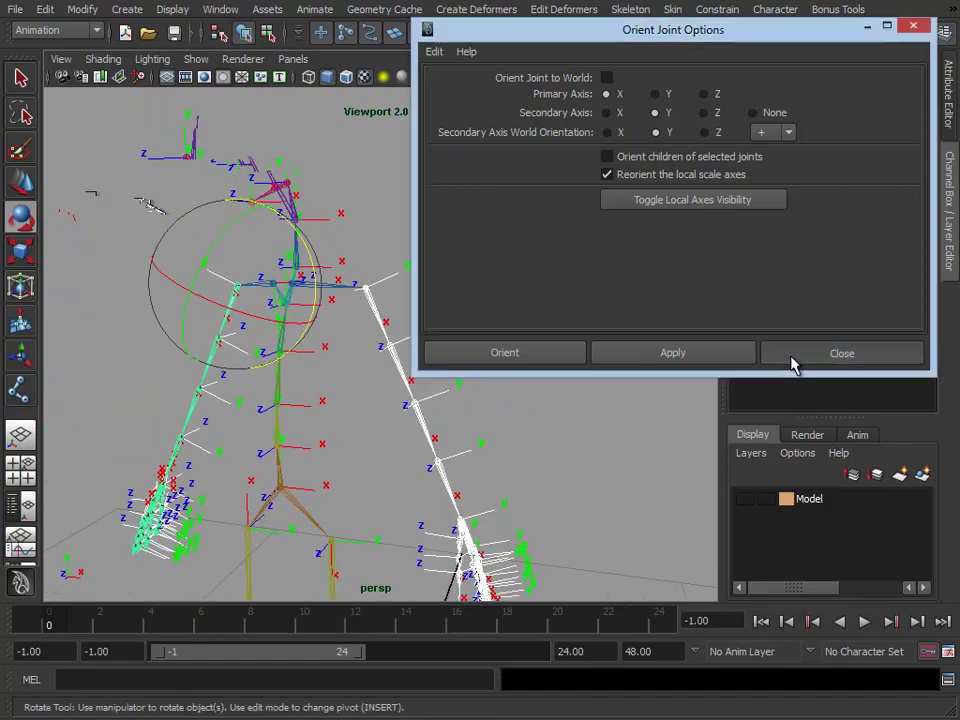
# Close the Orient Joint Options and clear the shoulder selection
pyautogui.click(796, 358)
pyautogui.click(572, 381)
pyautogui.scroll(-5, 436, 428)
pyautogui.keyDown('alt'); pyautogui.moveTo(437, 430); pyautogui.dragTo(262, 289); pyautogui.keyUp('alt')
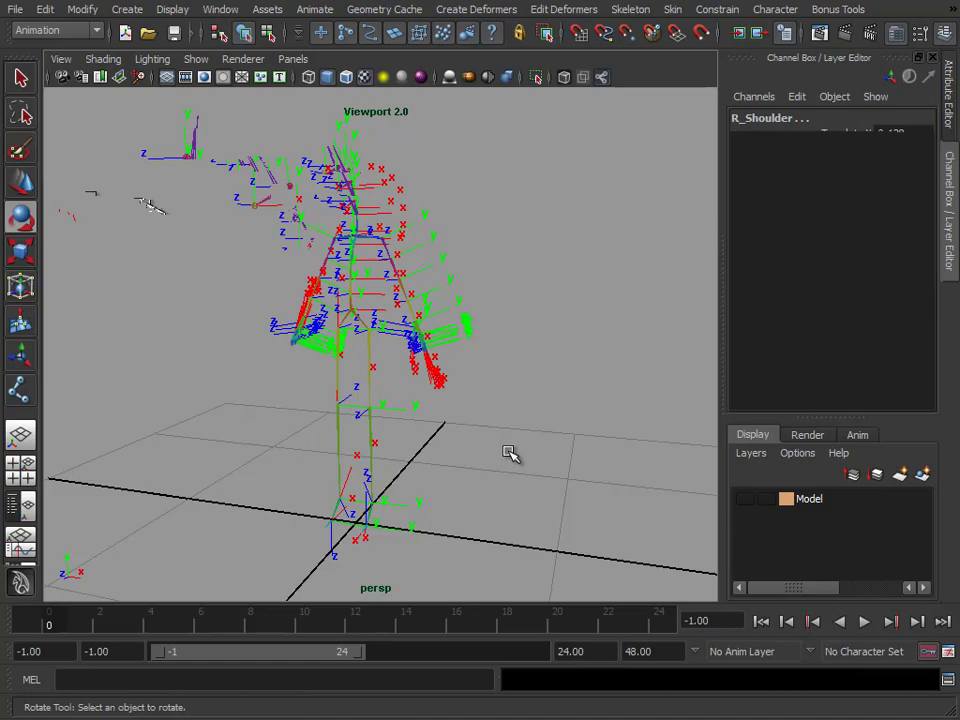
pyautogui.press('Delete')
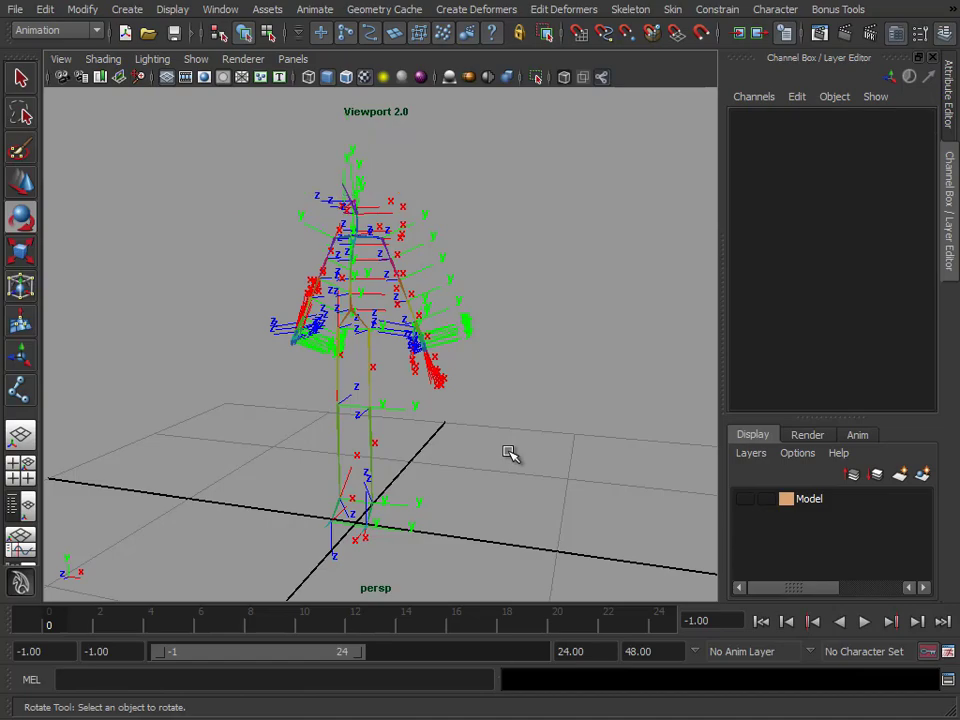
# Make the Model layer visible and frame the character together with the skeleton
pyautogui.click(743, 500)
pyautogui.keyDown('alt'); pyautogui.moveTo(201, 210); pyautogui.dragTo(190, 264, button='middle'); pyautogui.keyUp('alt')
pyautogui.keyDown('alt'); pyautogui.moveTo(190, 264); pyautogui.dragTo(396, 251, button='right'); pyautogui.keyUp('alt')
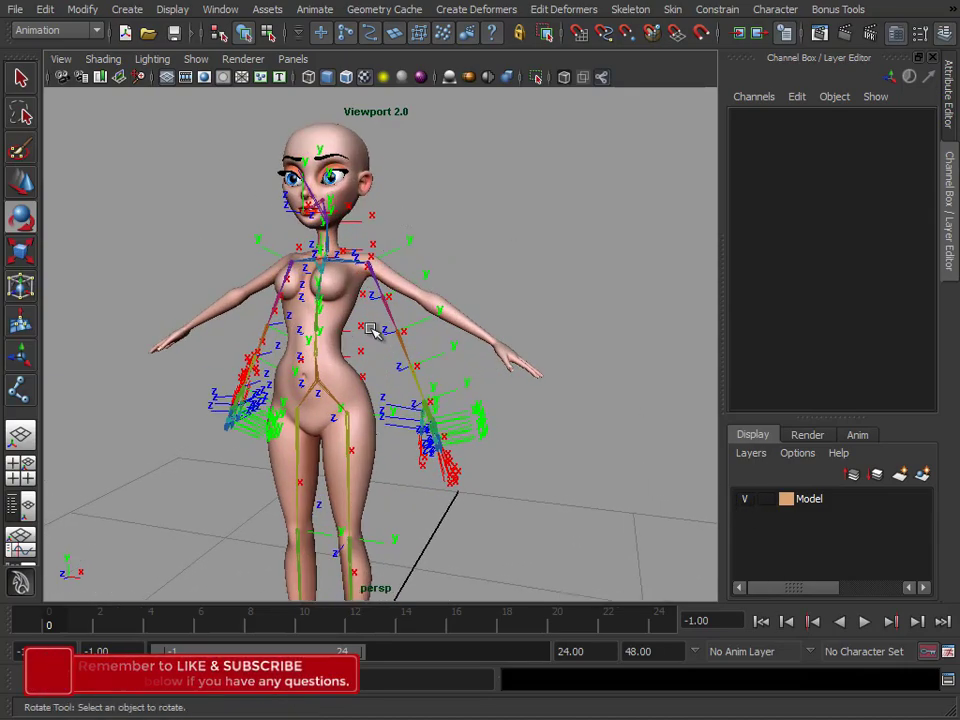